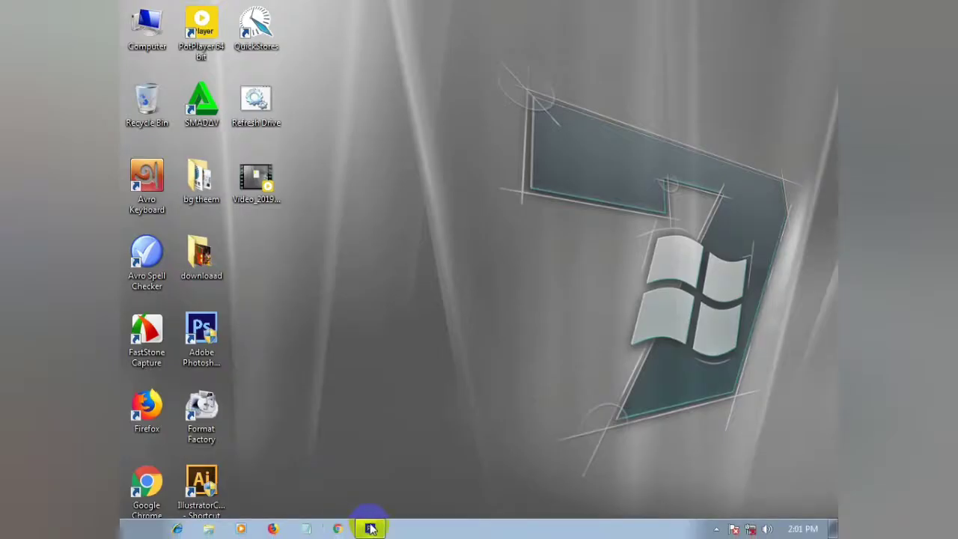
Step: Bring Photoshop back up and view the corporate-facebook-cover banner reference
click(370, 529)
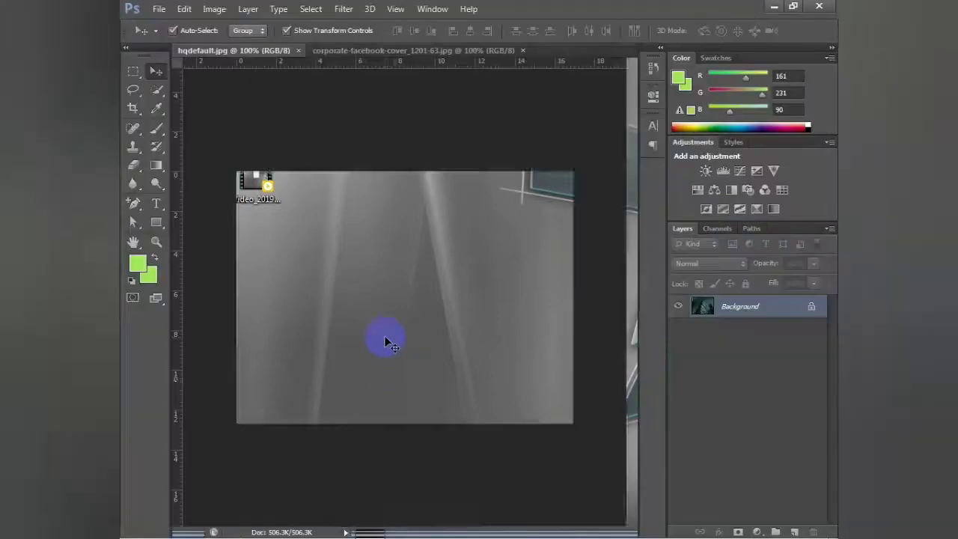
click(355, 49)
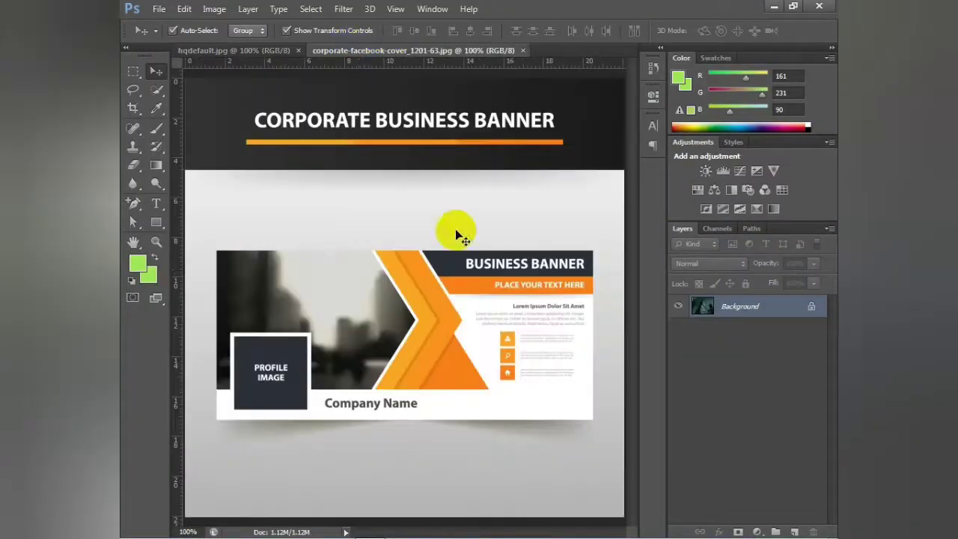
click(159, 9)
Step: Create a new 851 × 315 px document at 300 pixels/inch
click(169, 26)
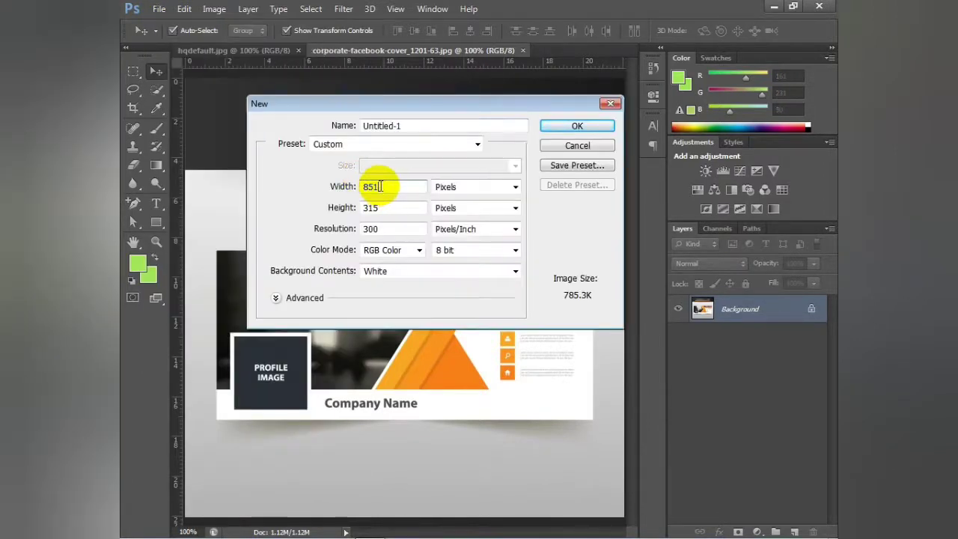
double_click(380, 186)
double_click(374, 208)
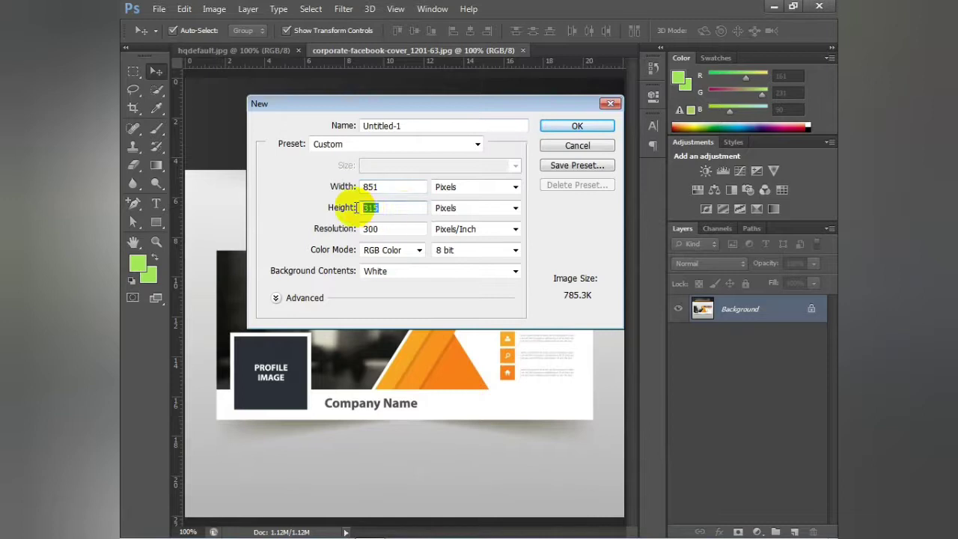
click(580, 126)
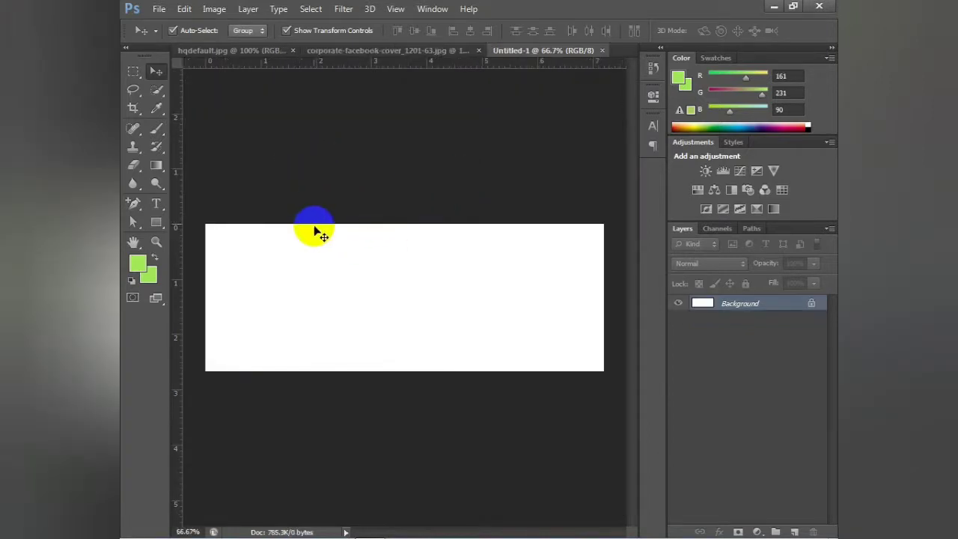
Step: Glance at the banner reference and skyline photo, then return to Untitled-1
click(403, 51)
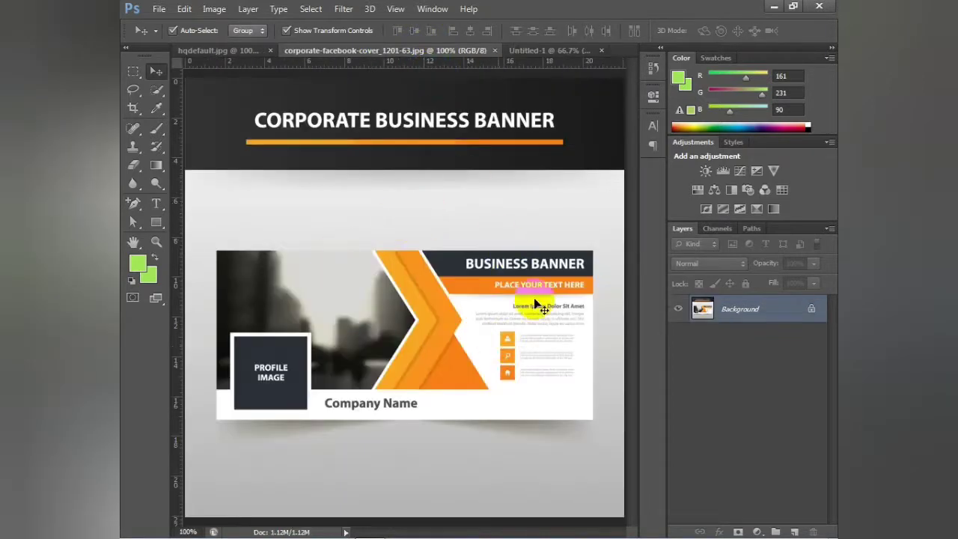
click(216, 51)
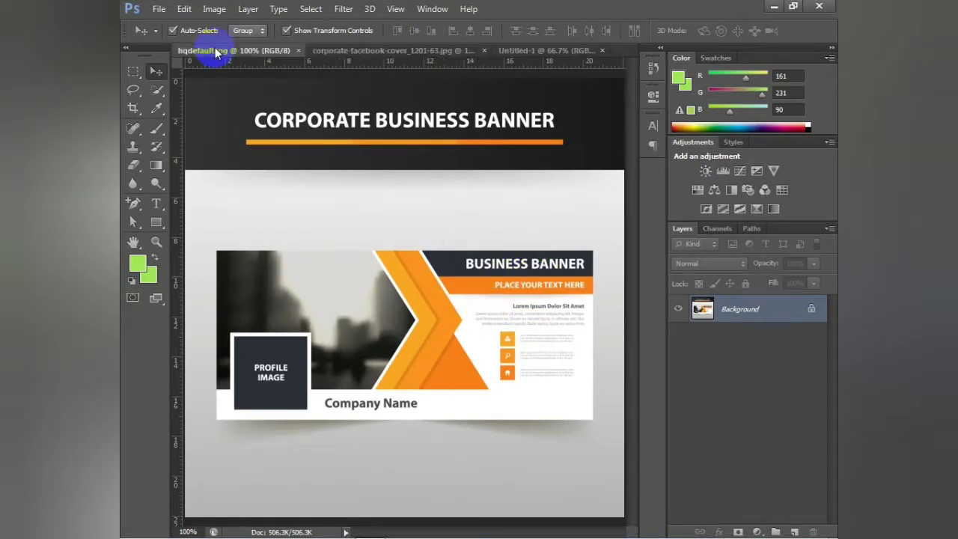
click(539, 51)
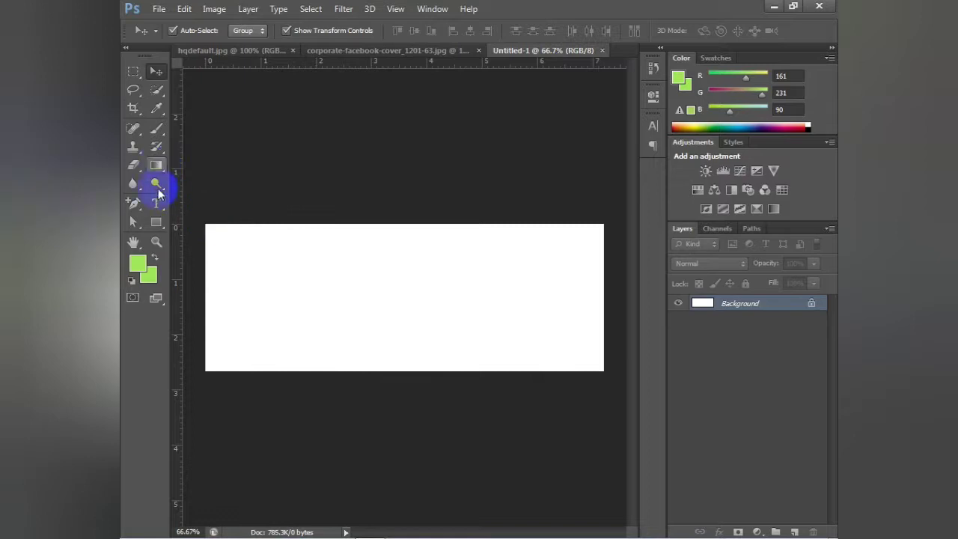
Step: Draw a green rectangle covering the left half of the canvas
mouse_move(163, 227)
mouse_down()
mouse_move(204, 222)
mouse_move(390, 372)
mouse_up()
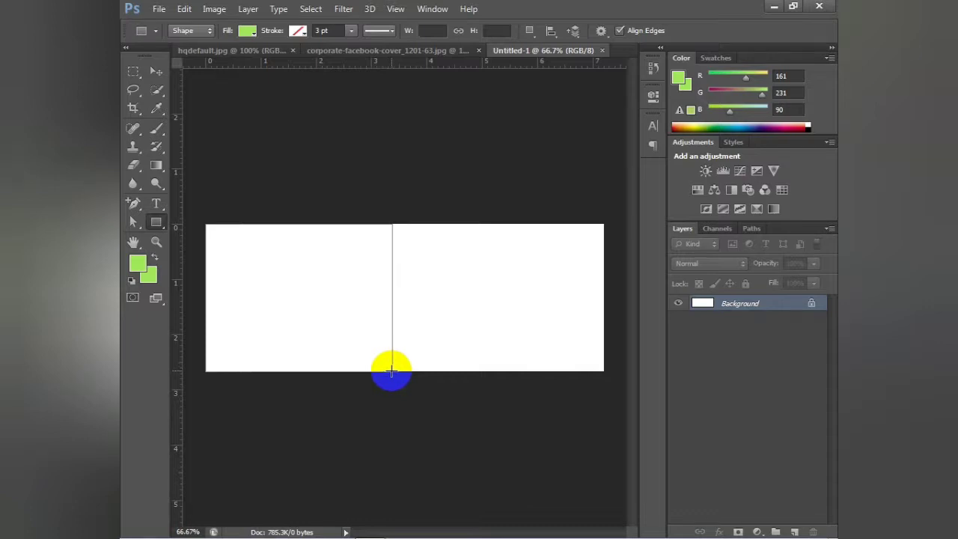
drag(390, 371, 390, 371)
click(156, 71)
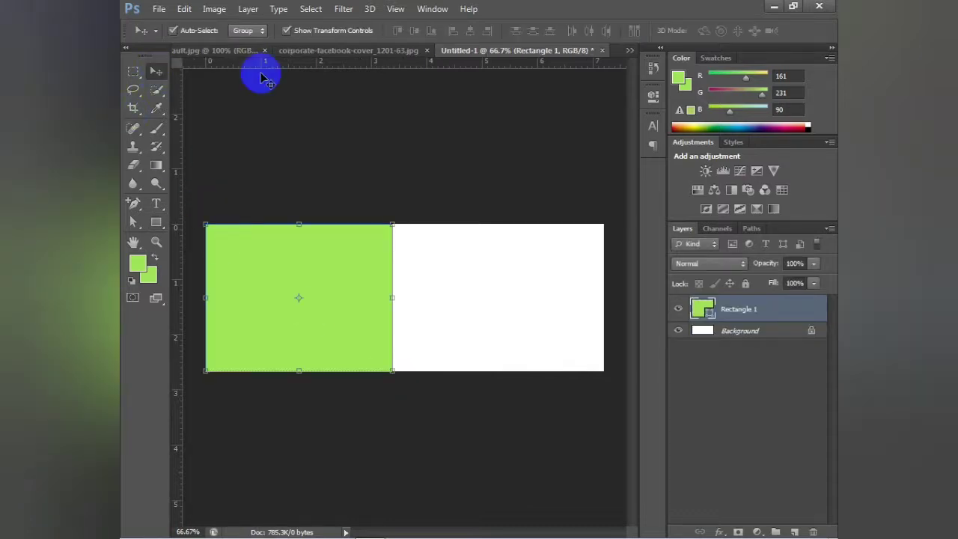
Step: Add guides through the rectangle's centre, at its right edge, and near the canvas top
drag(294, 188, 321, 299)
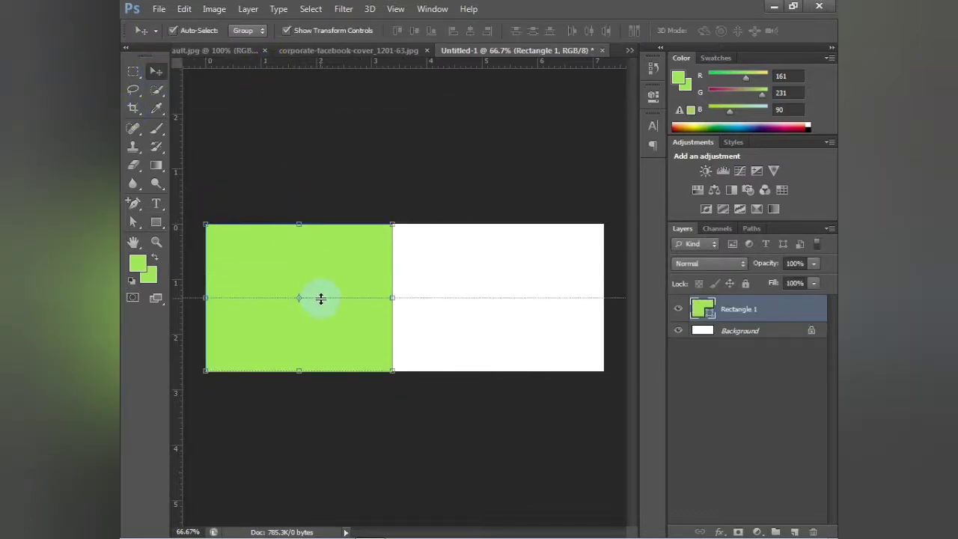
drag(182, 210, 393, 253)
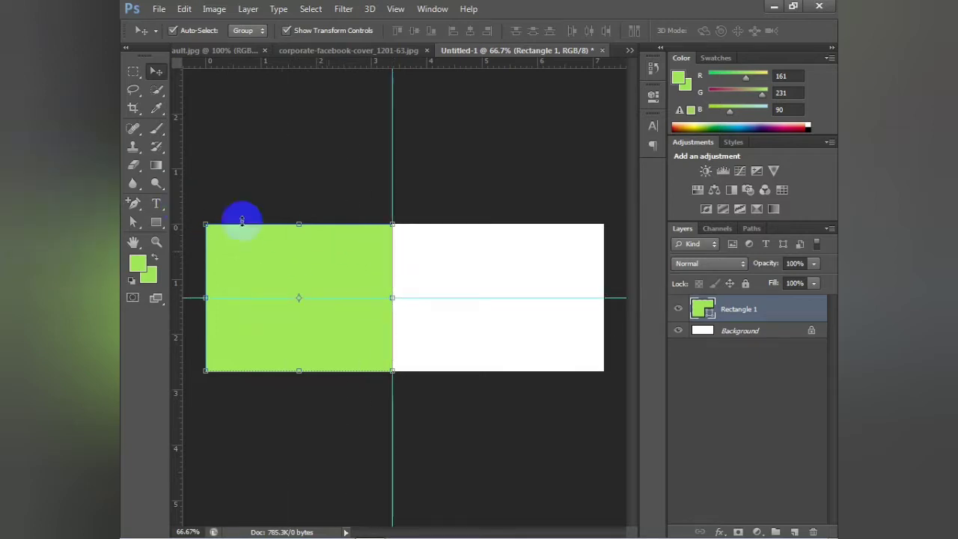
drag(184, 208, 431, 277)
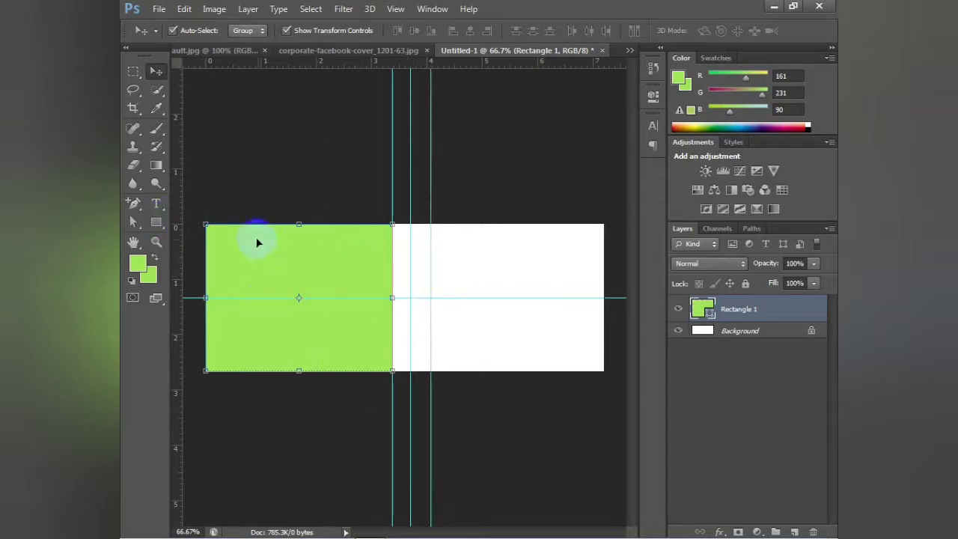
mouse_move(277, 62)
mouse_down()
mouse_move(324, 144)
mouse_move(345, 262)
mouse_up()
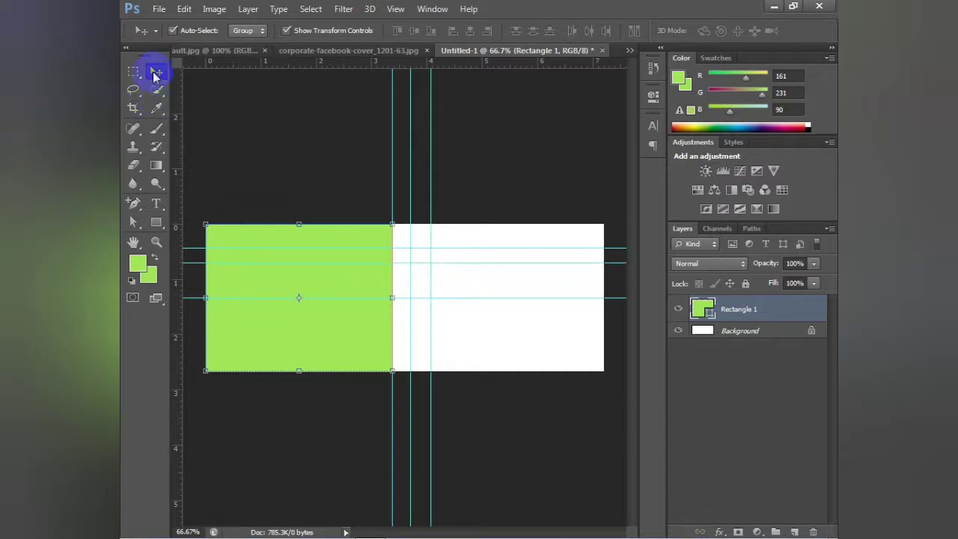
click(209, 124)
Step: Select Rectangle 1 and look over the banner reference and night city photo
click(297, 322)
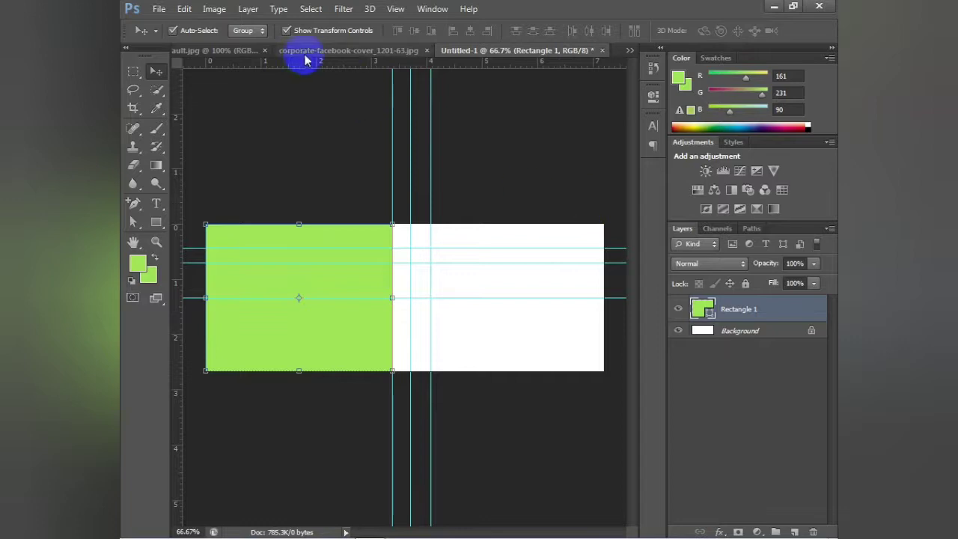
click(344, 50)
click(545, 53)
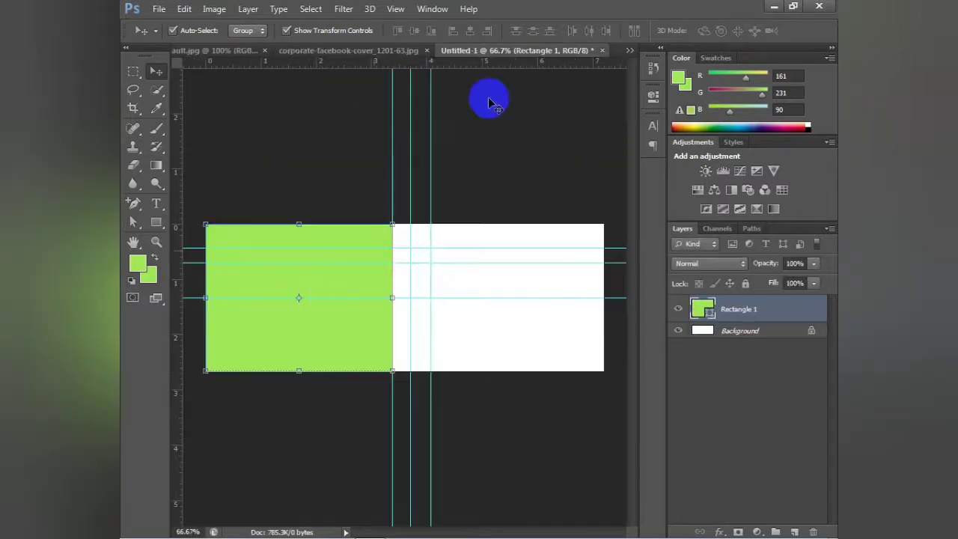
Step: Unlock the night city photo's Background layer and drag it into the banner
click(221, 51)
double_click(740, 310)
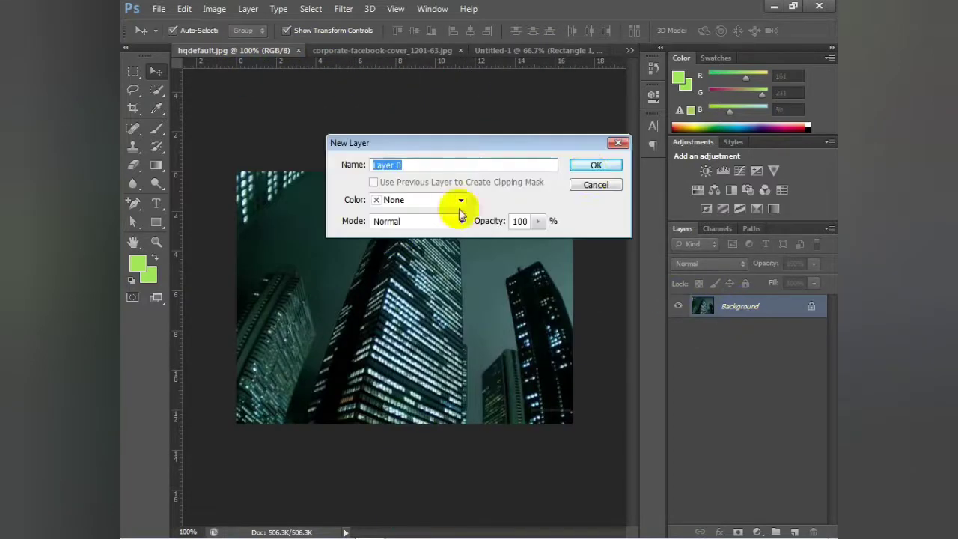
click(599, 165)
mouse_move(375, 225)
mouse_down()
mouse_move(579, 41)
mouse_move(317, 321)
mouse_move(299, 267)
mouse_up()
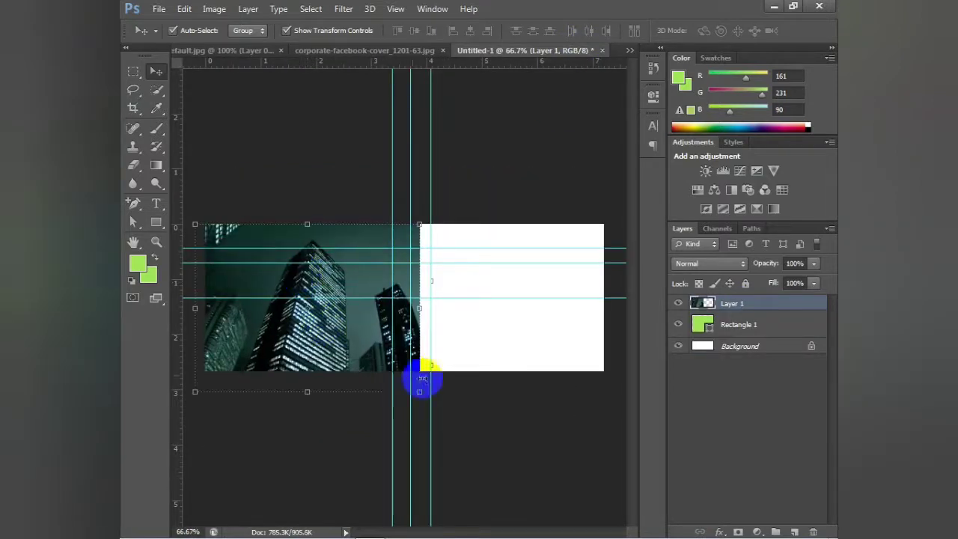
Step: Scale the city photo down and clip it to Rectangle 1 with a clipping mask
drag(421, 382, 400, 368)
double_click(285, 342)
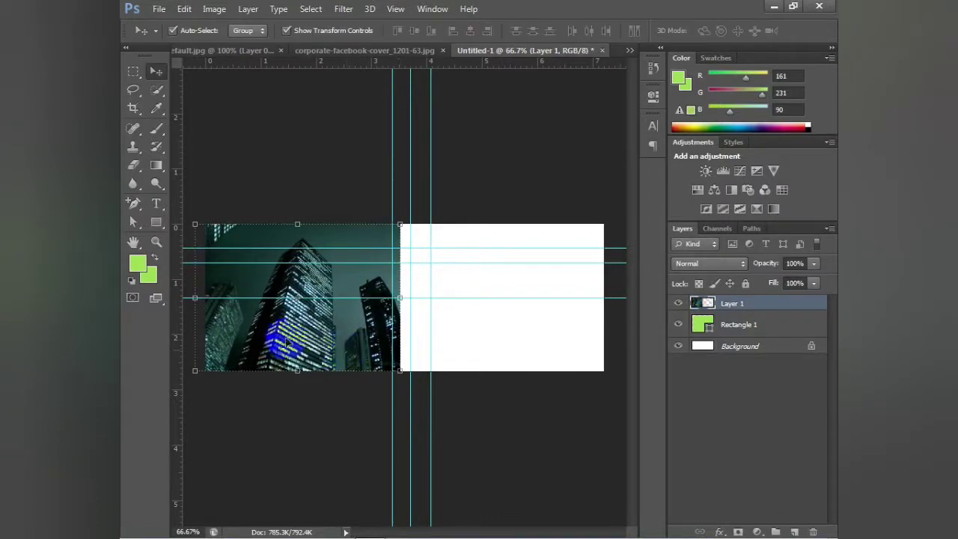
click(727, 306)
right_click(763, 308)
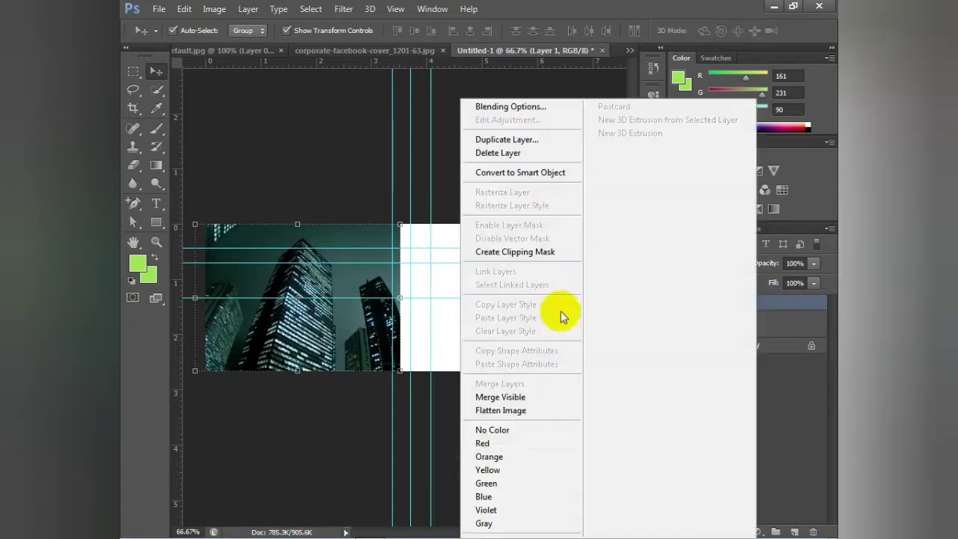
click(514, 252)
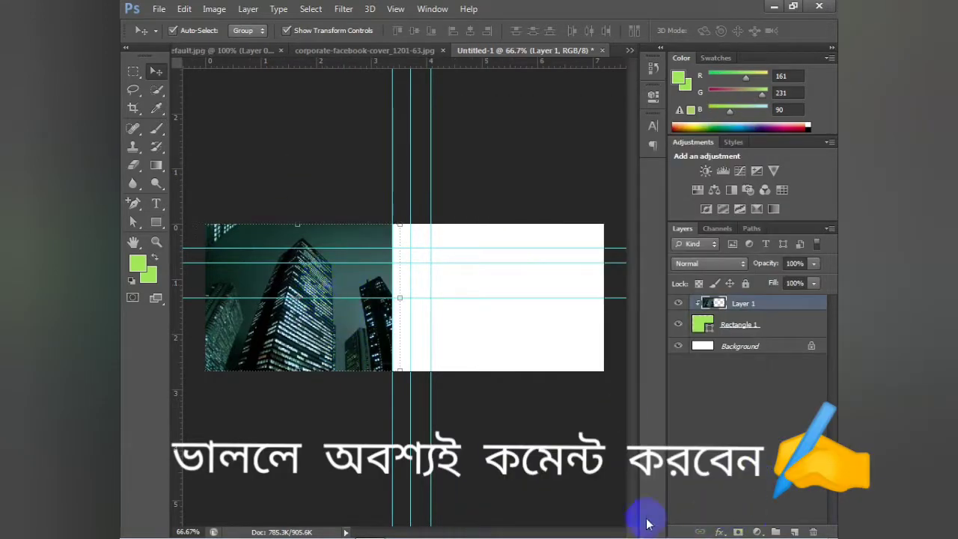
Step: Add a radial Gradient Overlay layer style to the city photo
click(717, 530)
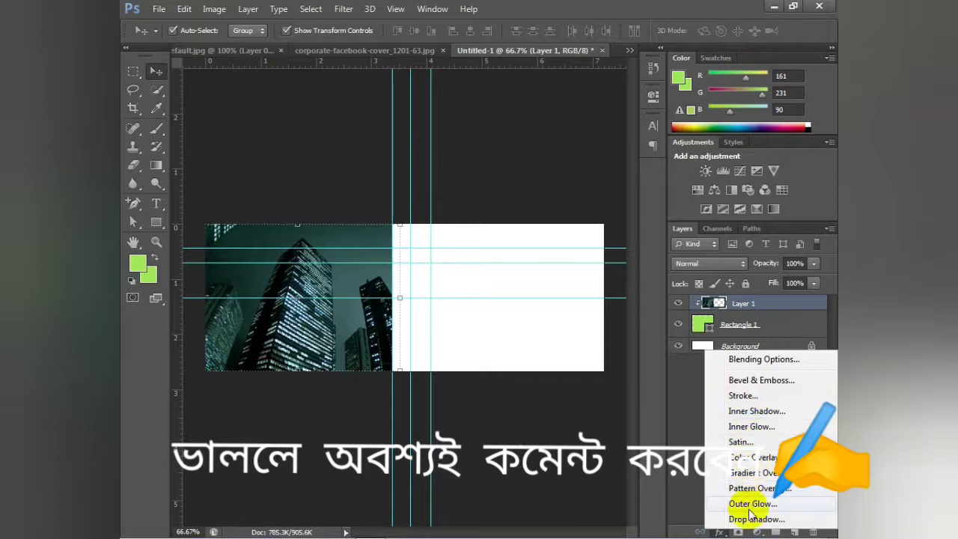
click(749, 473)
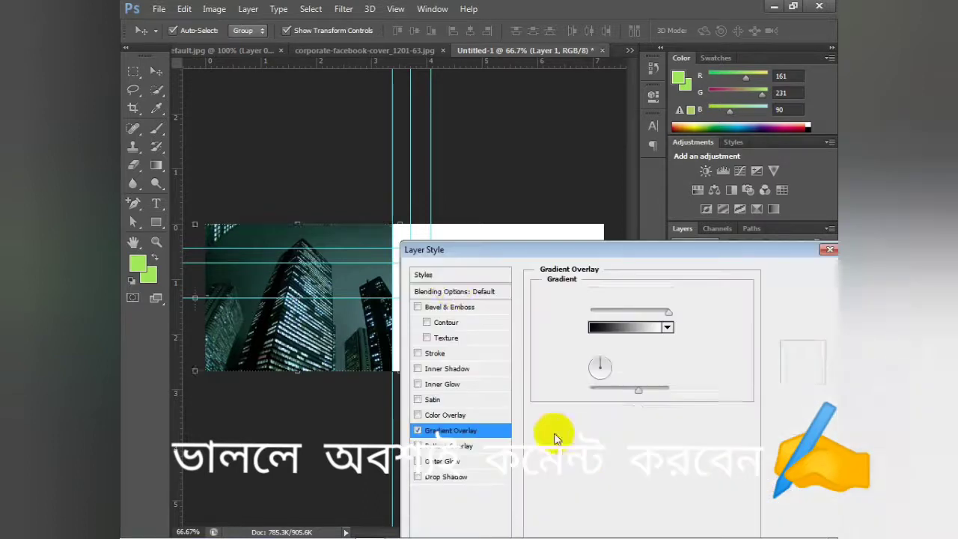
drag(507, 264, 547, 247)
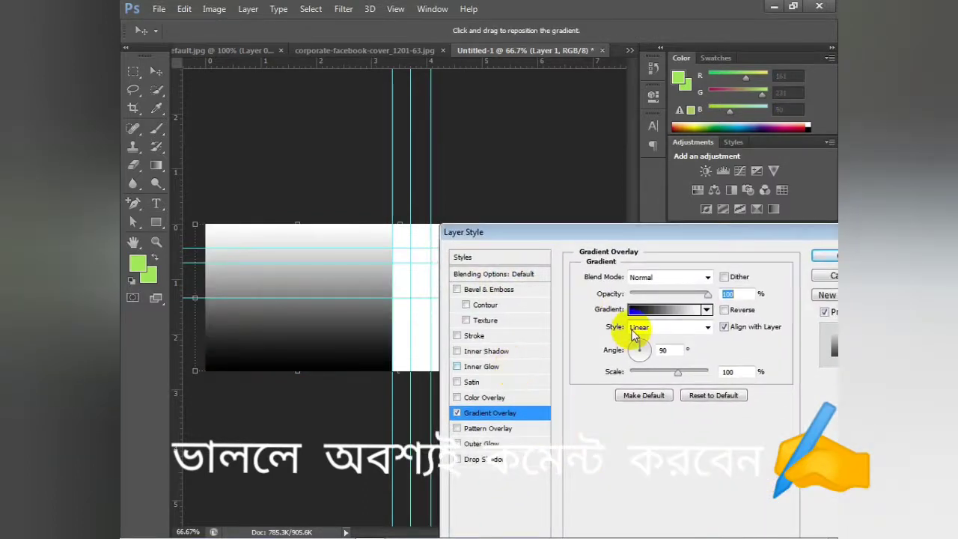
click(682, 327)
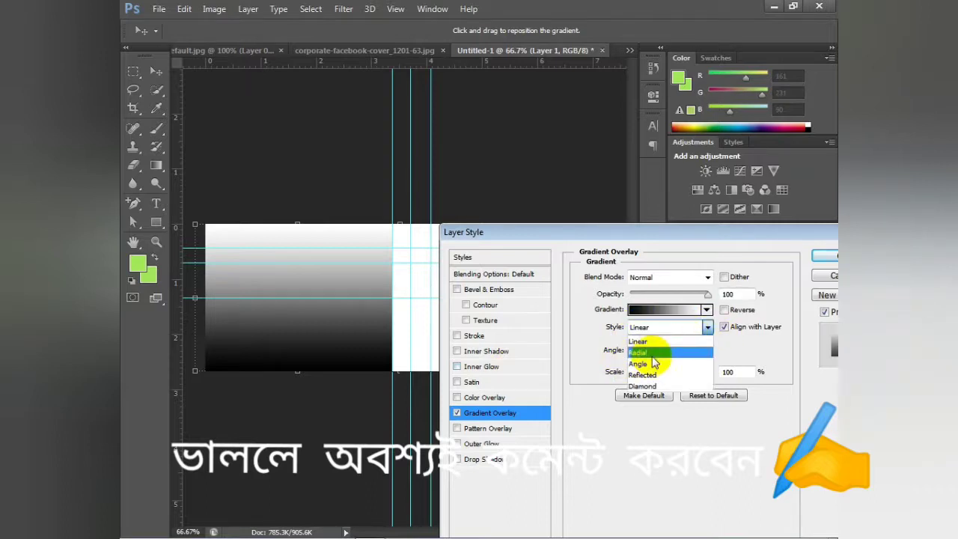
click(651, 353)
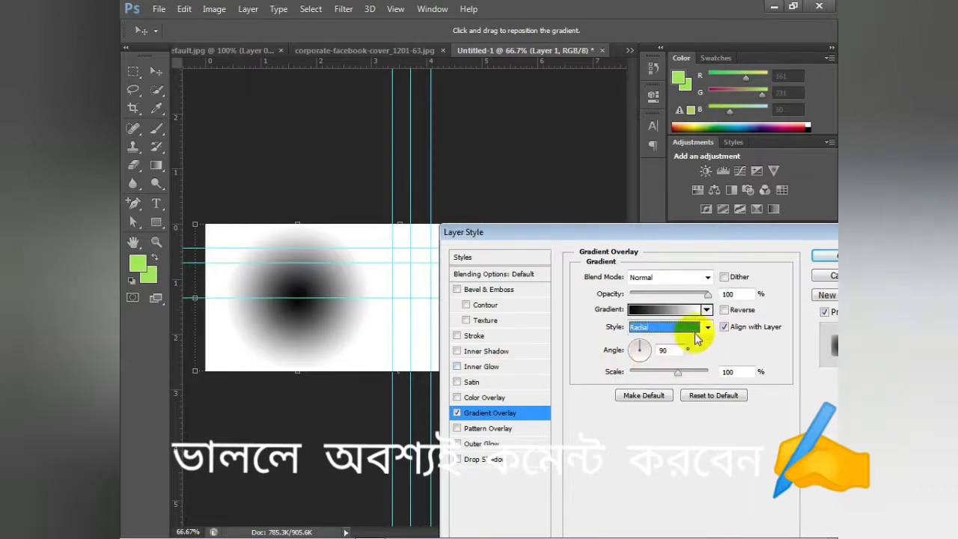
Step: Reverse the gradient at 51% opacity and 136% scale, centred slightly left, and apply
drag(707, 294, 667, 297)
click(724, 309)
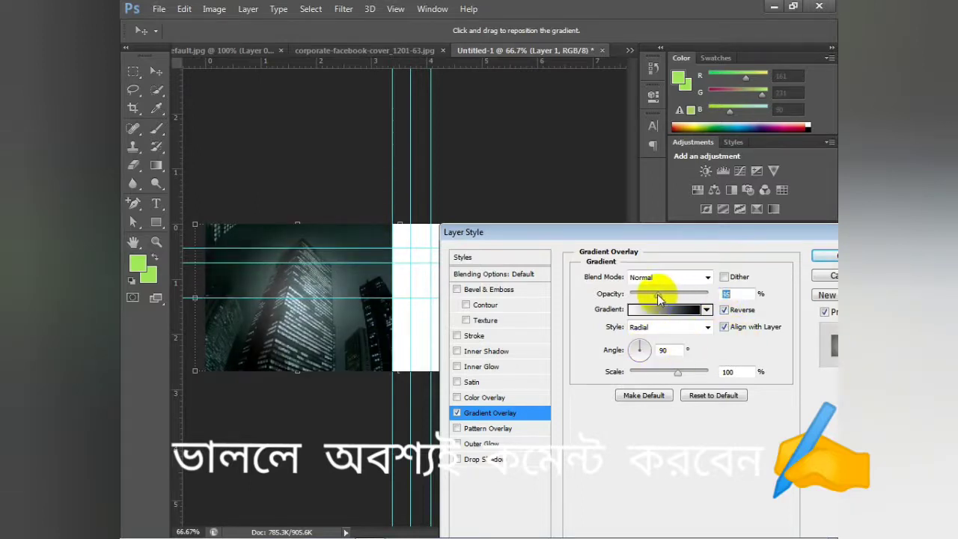
drag(665, 295, 670, 298)
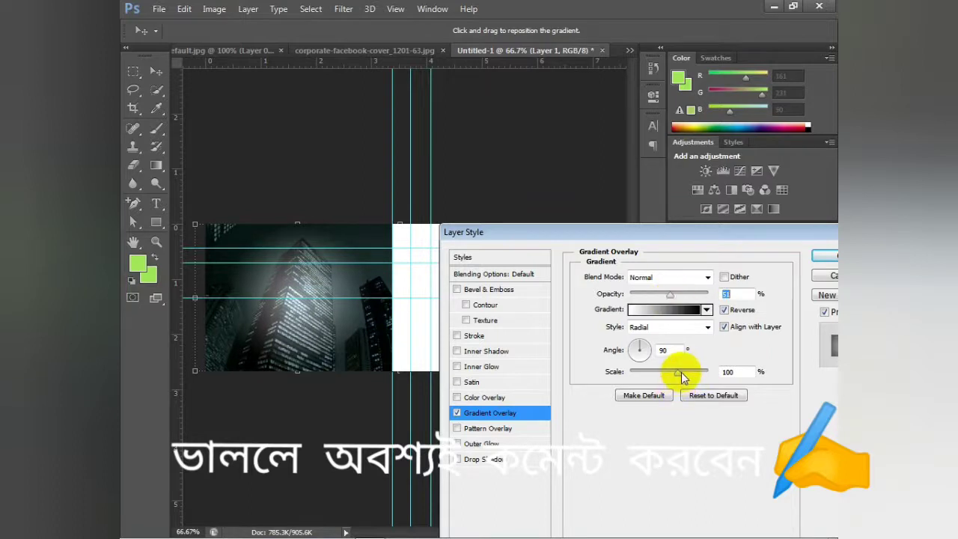
drag(681, 372, 700, 372)
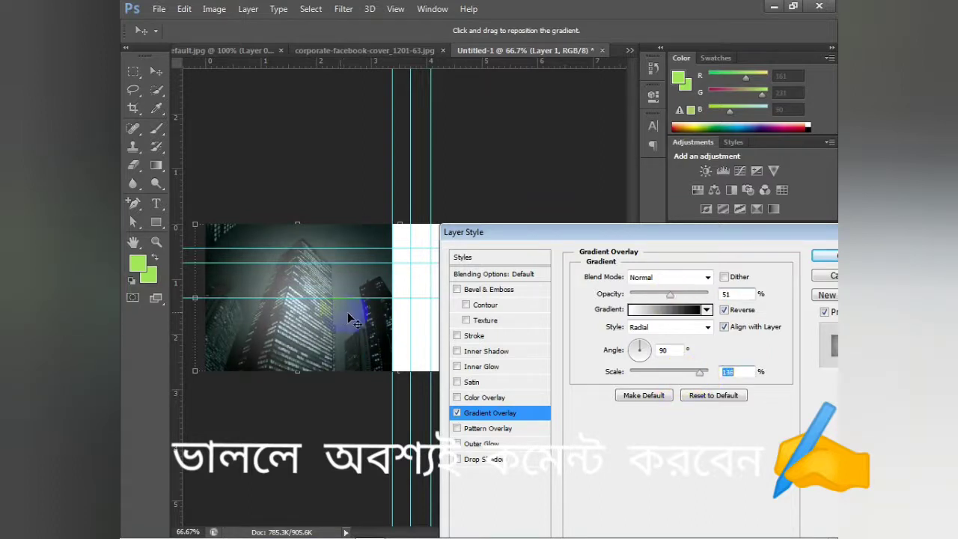
drag(347, 313, 332, 307)
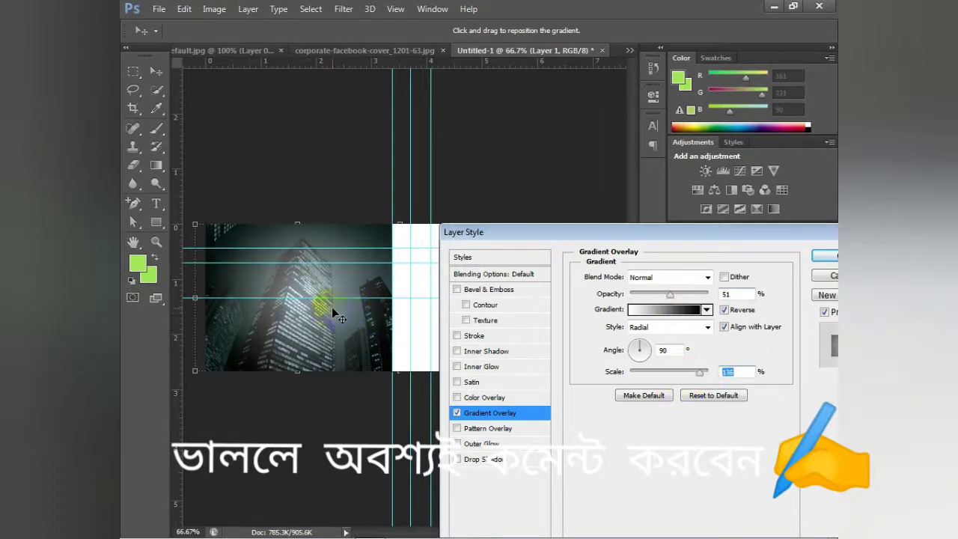
drag(654, 230, 590, 224)
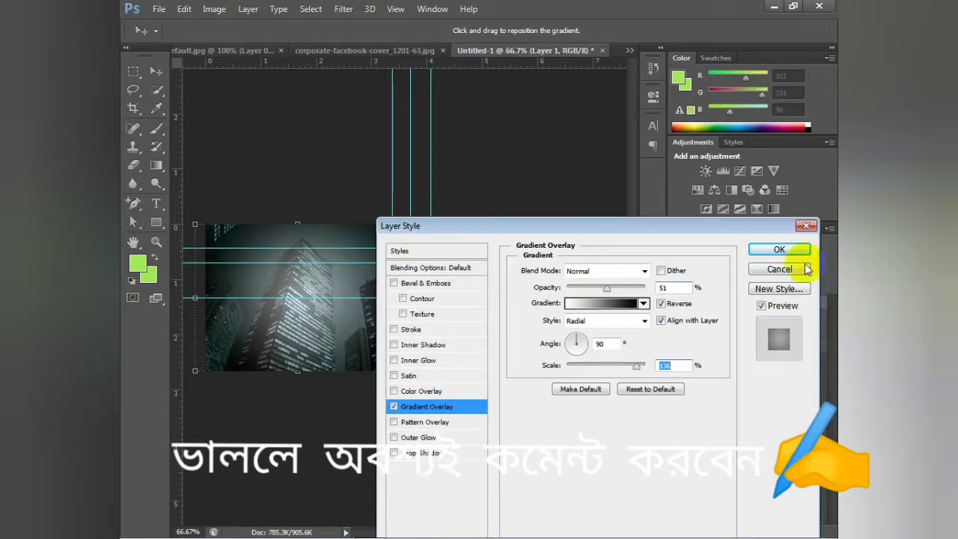
click(785, 250)
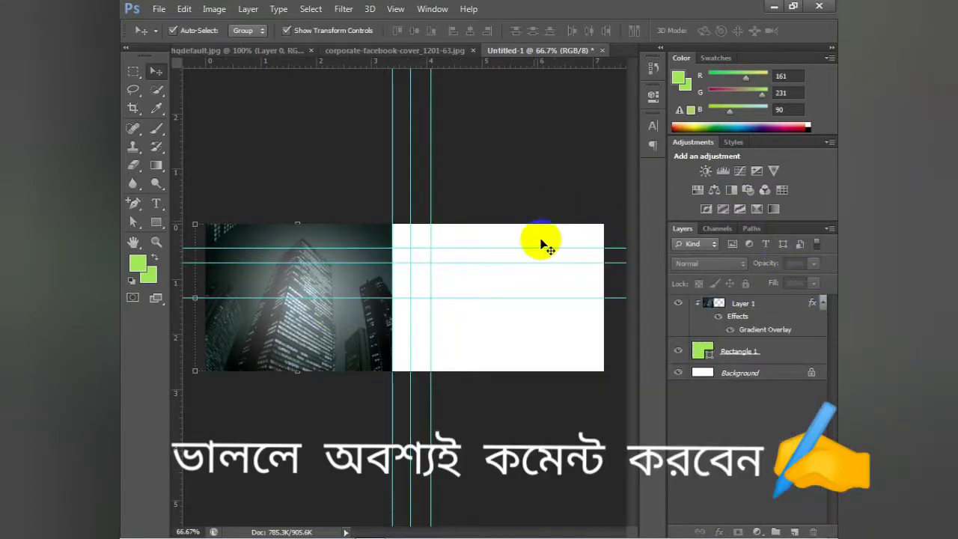
Step: Apply Hue/Saturation to Layer 1 with Lightness −52 and Saturation −77
click(296, 315)
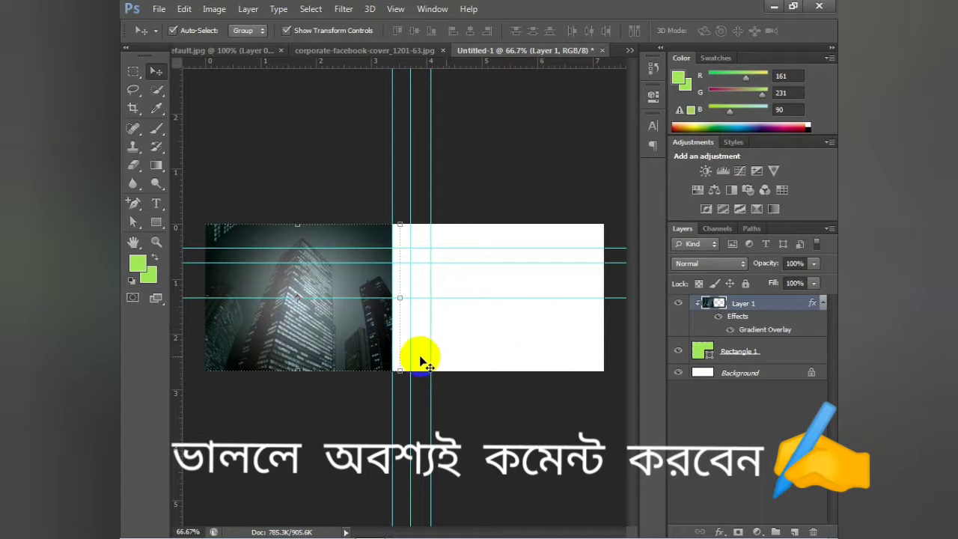
key(ctrl+u)
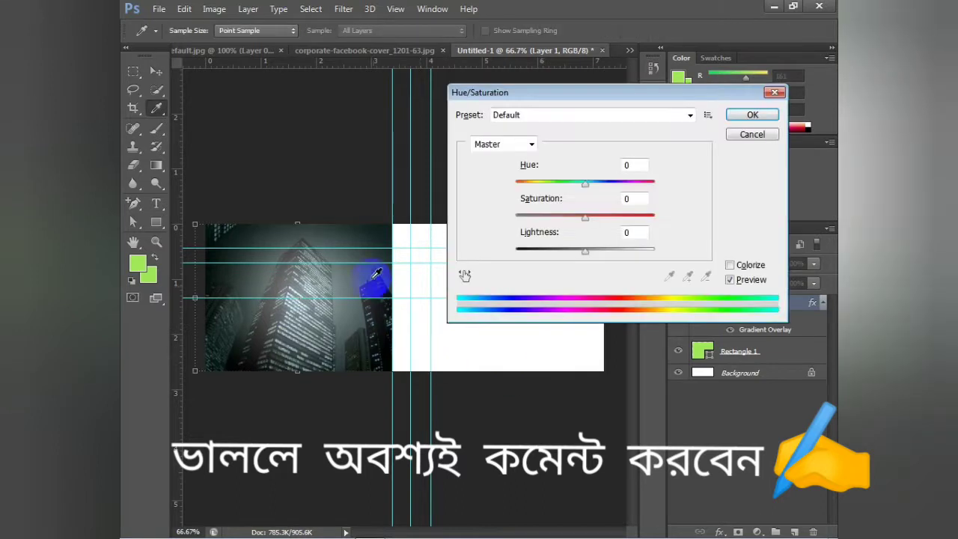
drag(584, 254, 537, 256)
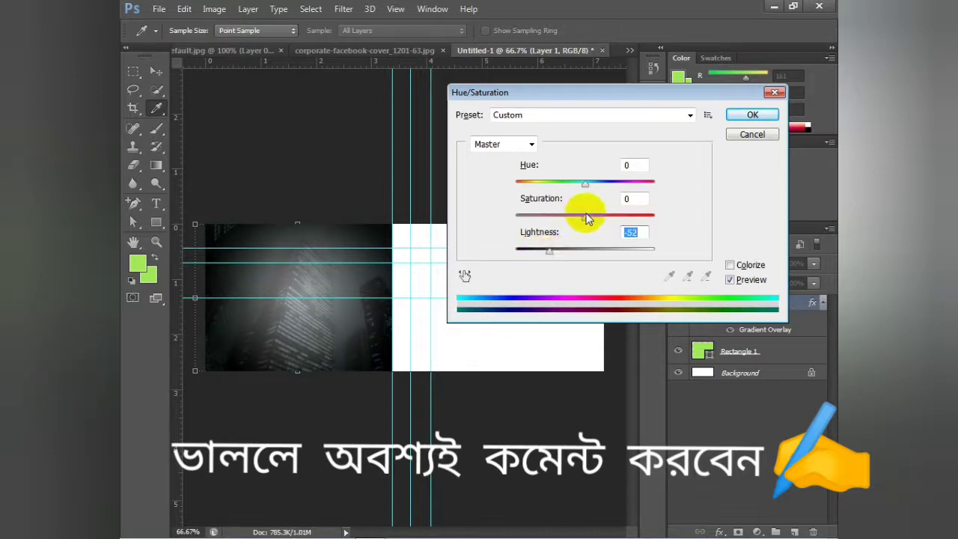
drag(585, 216, 553, 222)
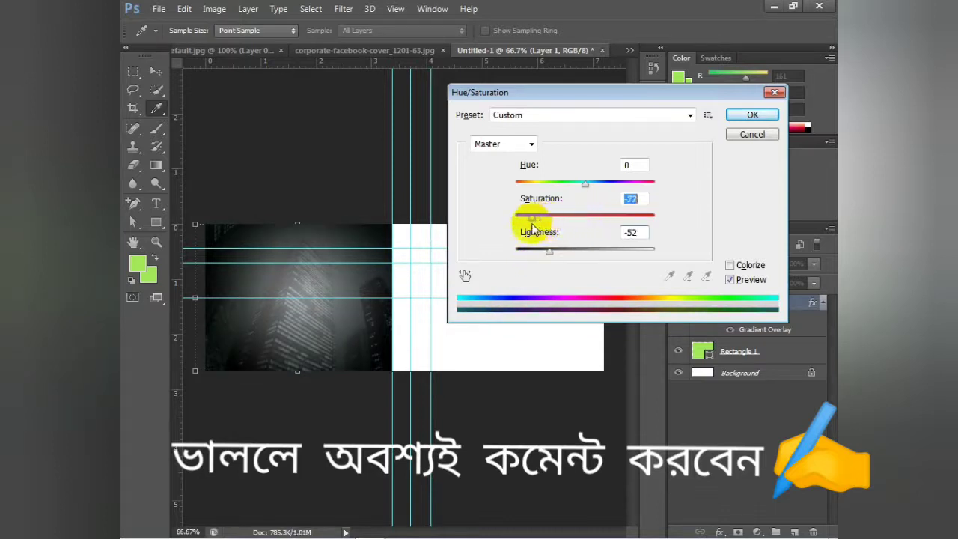
drag(584, 186, 625, 188)
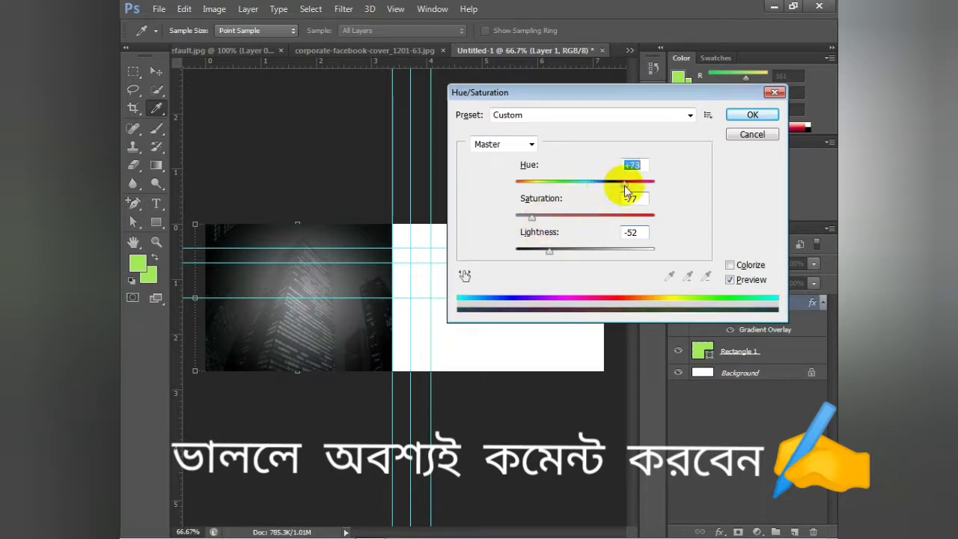
click(752, 114)
Step: Toggle Layer 1's effects off and on to compare the vignette, then deselect
key(v)
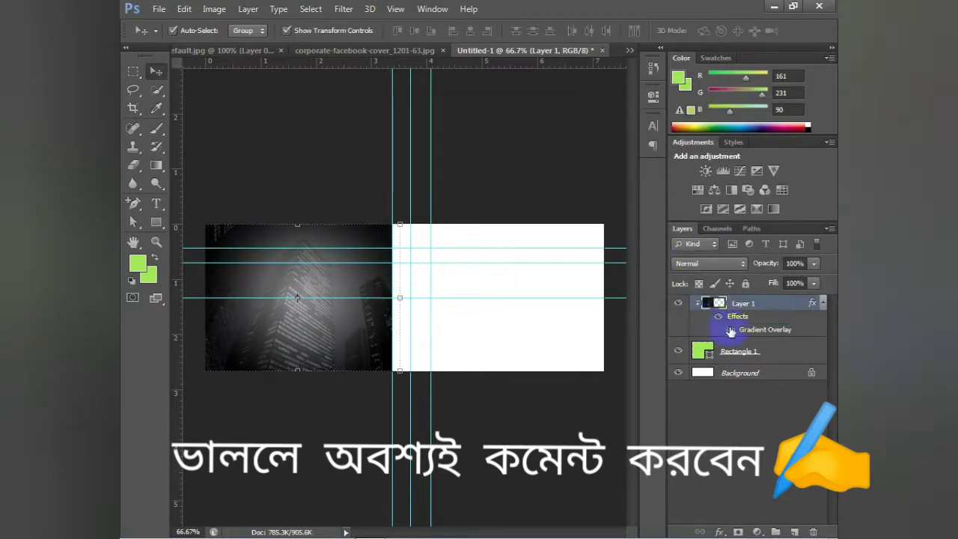
click(731, 330)
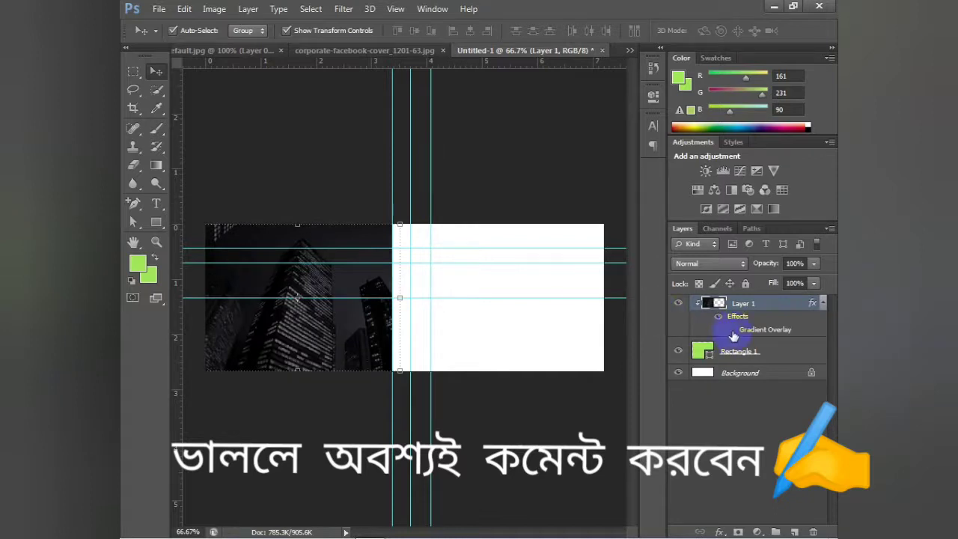
click(733, 330)
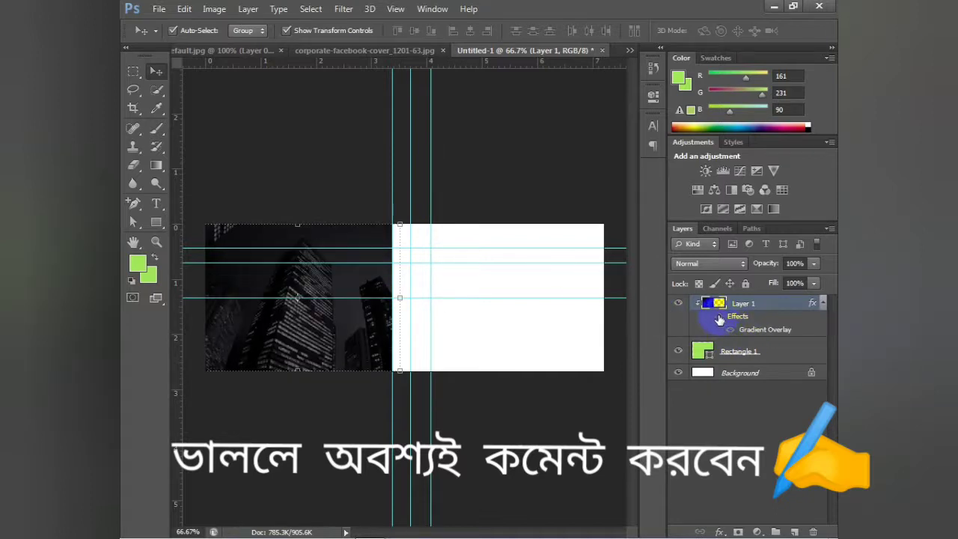
click(719, 316)
click(529, 424)
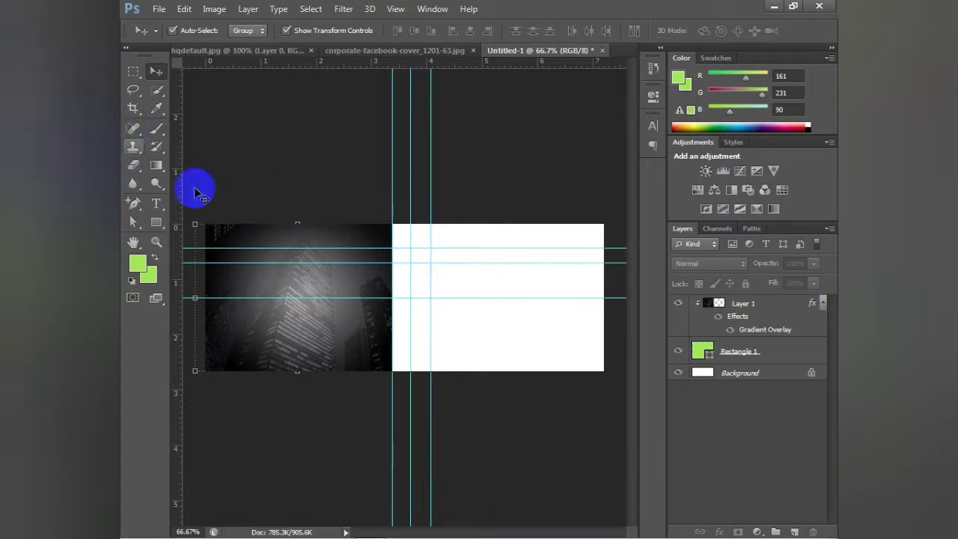
Step: Draw a closed chevron shape with the Pen Tool, anchored on the guides at the photo's right edge
drag(135, 207, 194, 199)
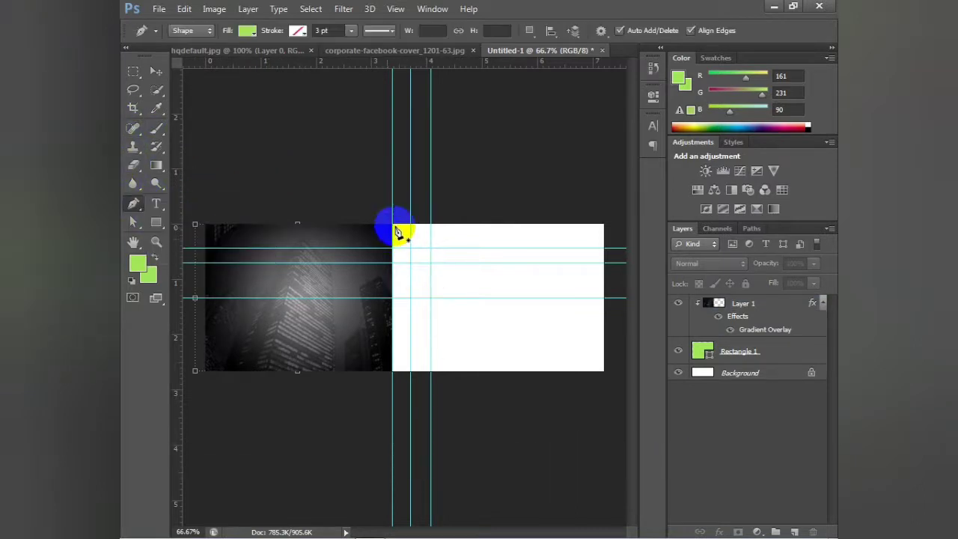
click(393, 226)
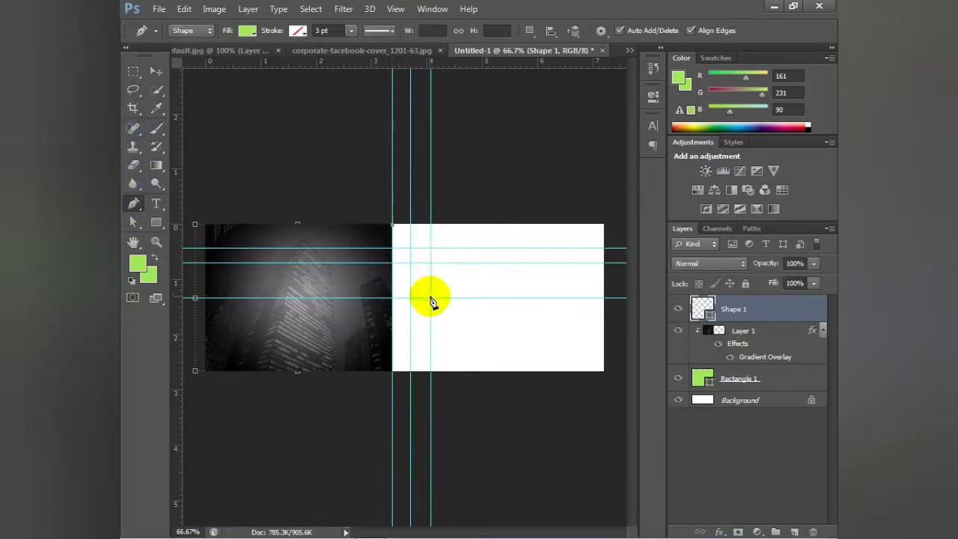
click(431, 298)
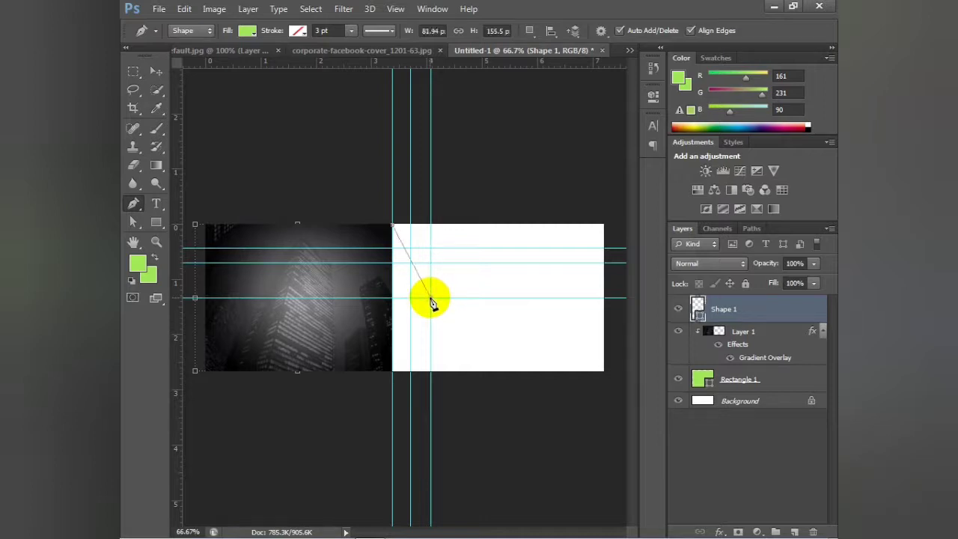
click(393, 372)
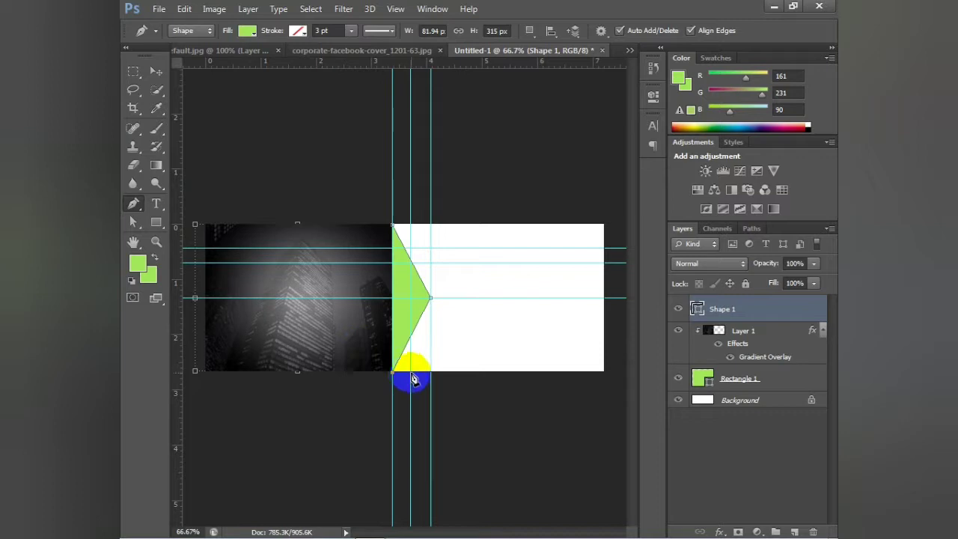
click(411, 376)
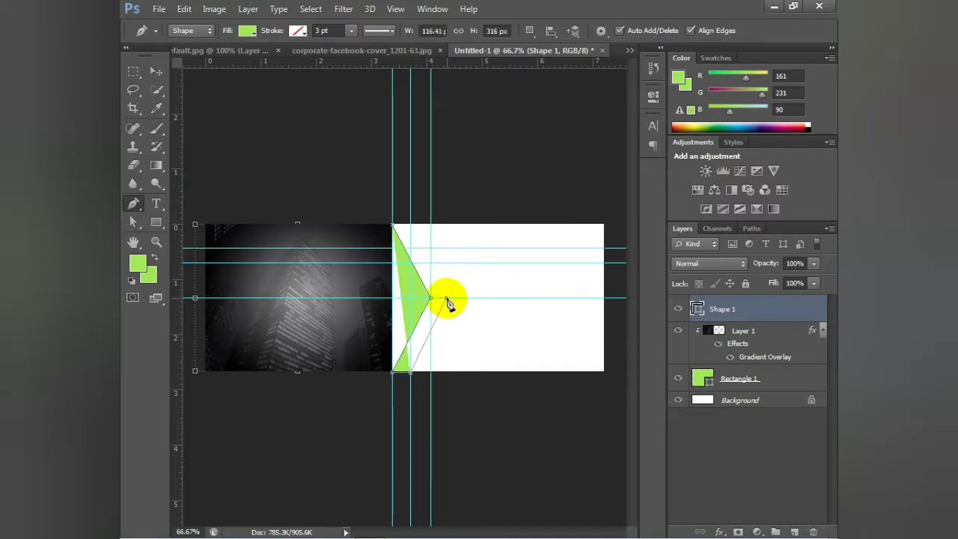
click(446, 299)
click(410, 226)
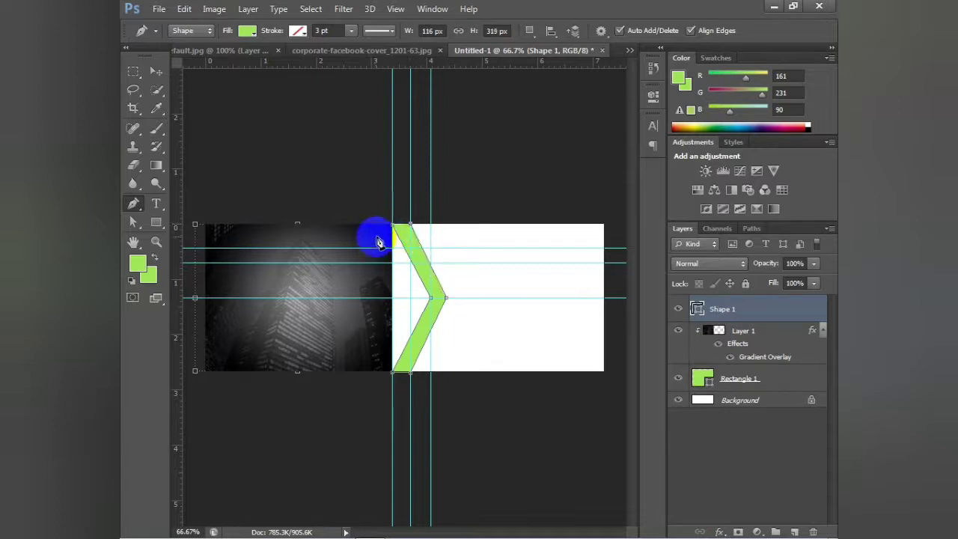
click(393, 226)
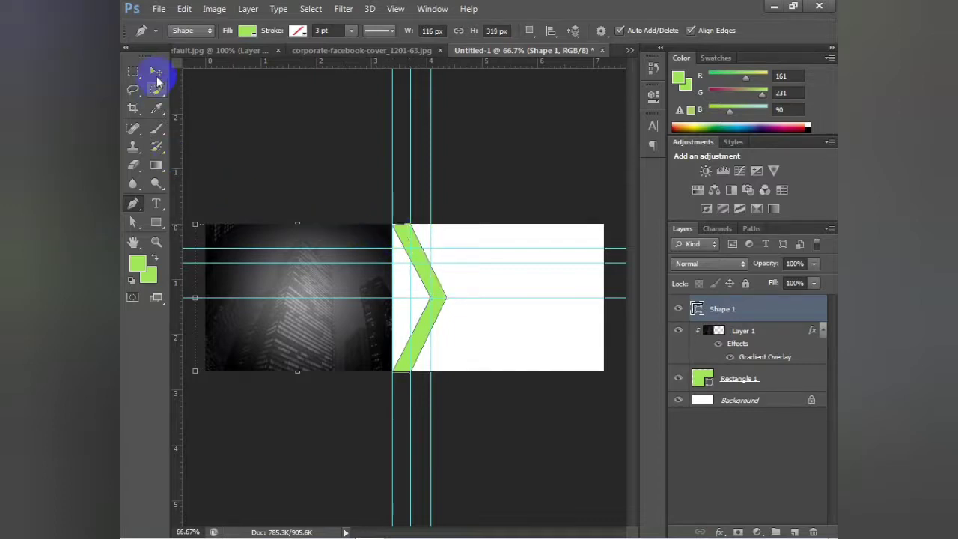
Step: Drag the chevron's tip anchor right to sharpen it, then shift the chevron left
click(155, 71)
key(a)
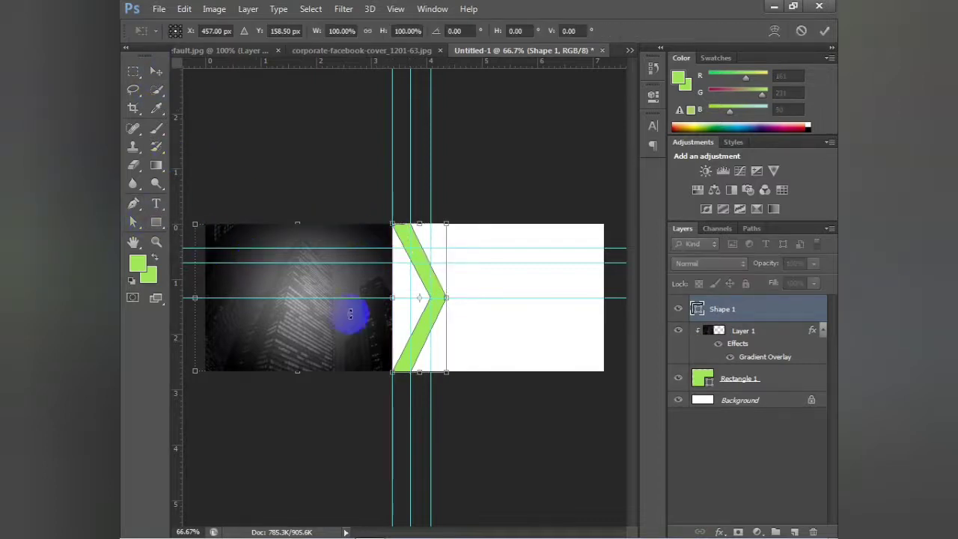
click(458, 362)
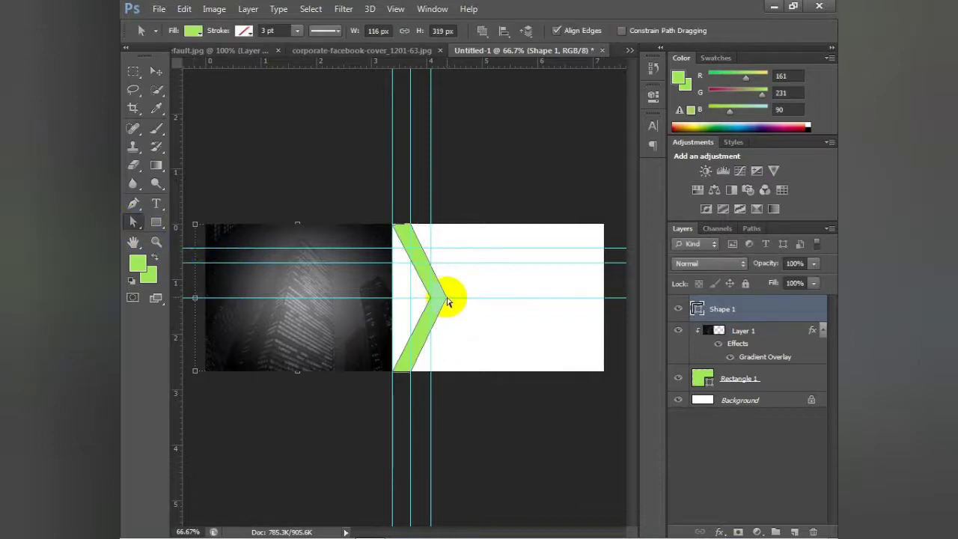
drag(450, 302, 449, 300)
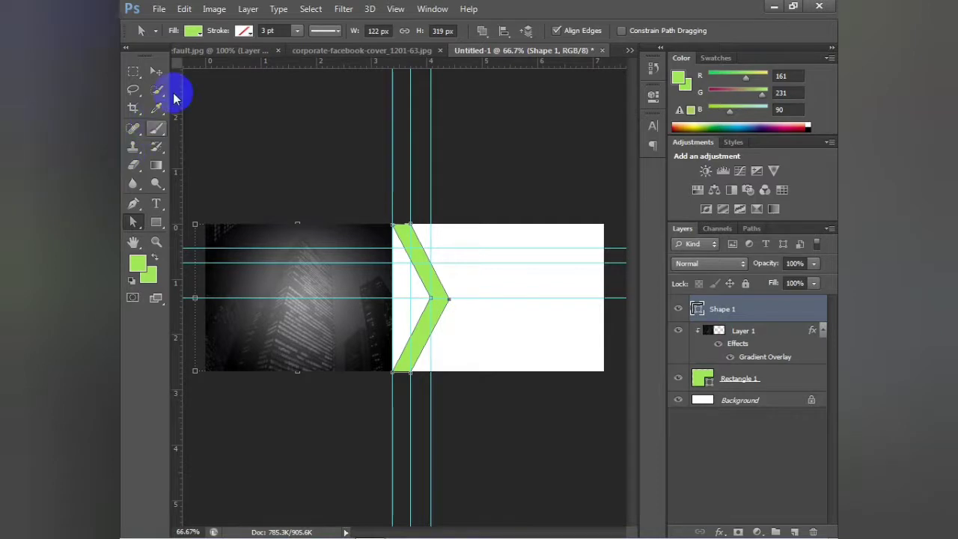
click(156, 71)
mouse_move(421, 272)
mouse_down()
mouse_move(397, 268)
mouse_move(407, 289)
mouse_move(390, 285)
mouse_move(427, 290)
mouse_up()
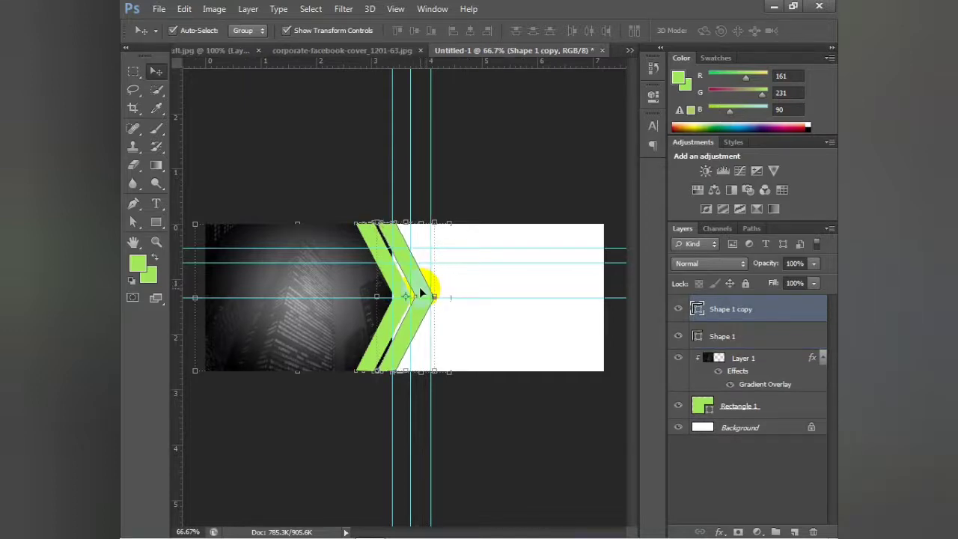
Step: Line the original chevron up with its copy so they overlap, then select Shape 1
drag(426, 289, 420, 292)
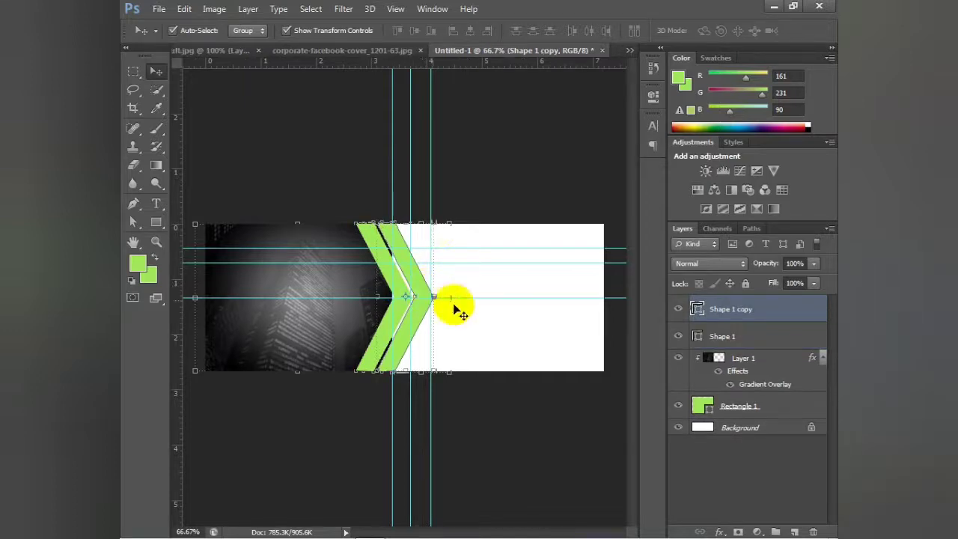
click(355, 182)
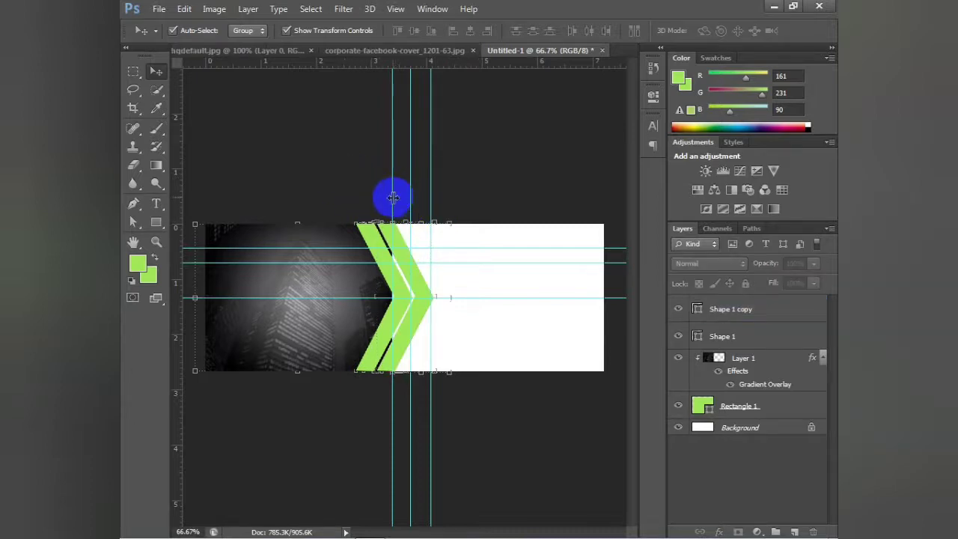
drag(392, 196, 394, 196)
click(374, 247)
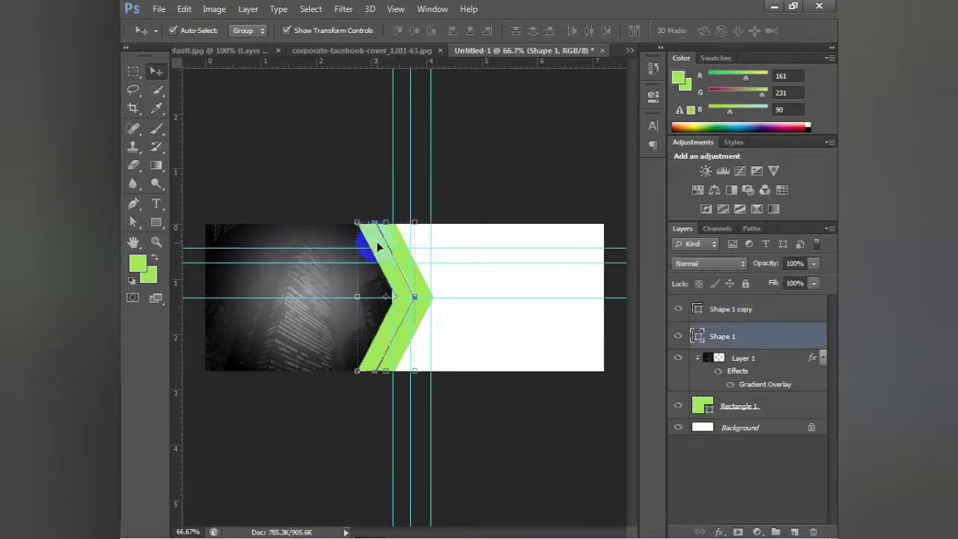
drag(378, 247, 428, 283)
click(447, 199)
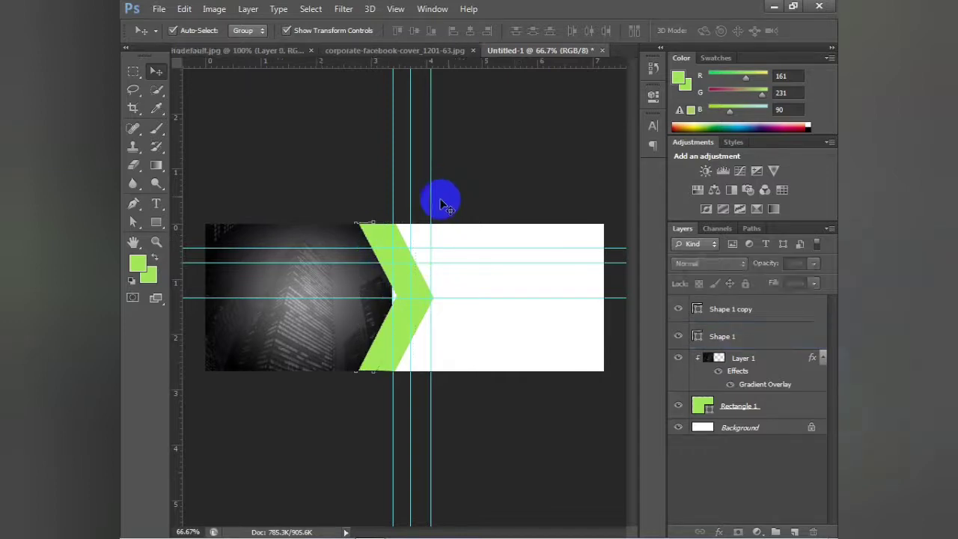
click(385, 285)
click(342, 175)
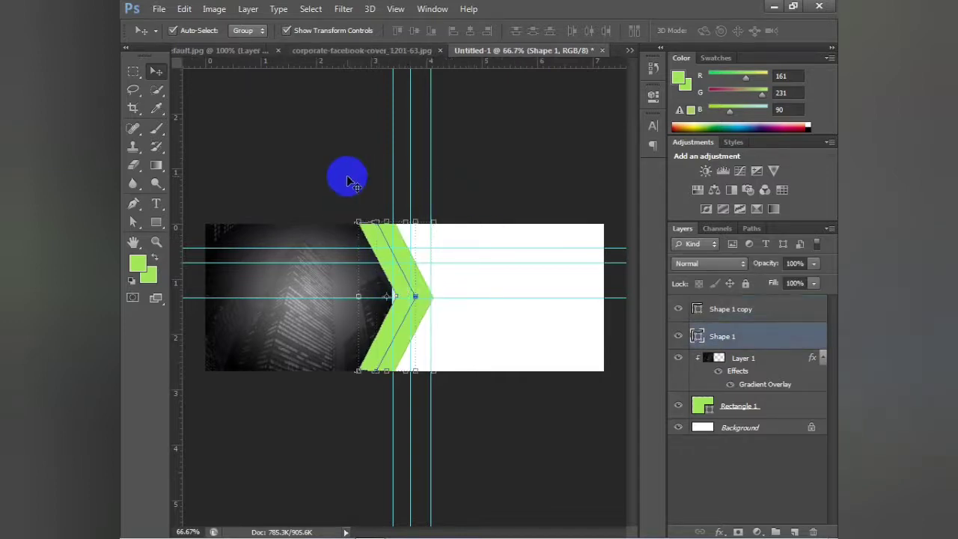
click(385, 256)
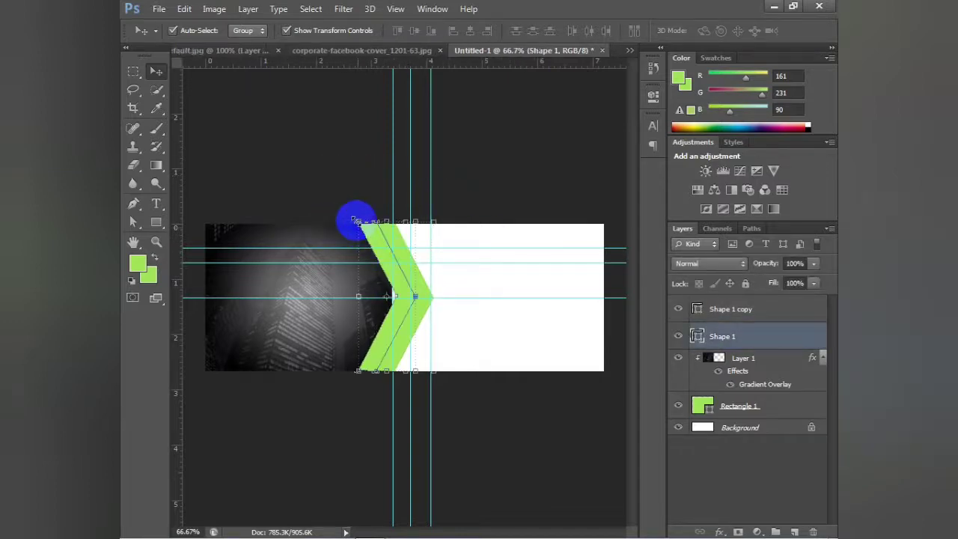
Step: Set the foreground colour to orange
click(139, 264)
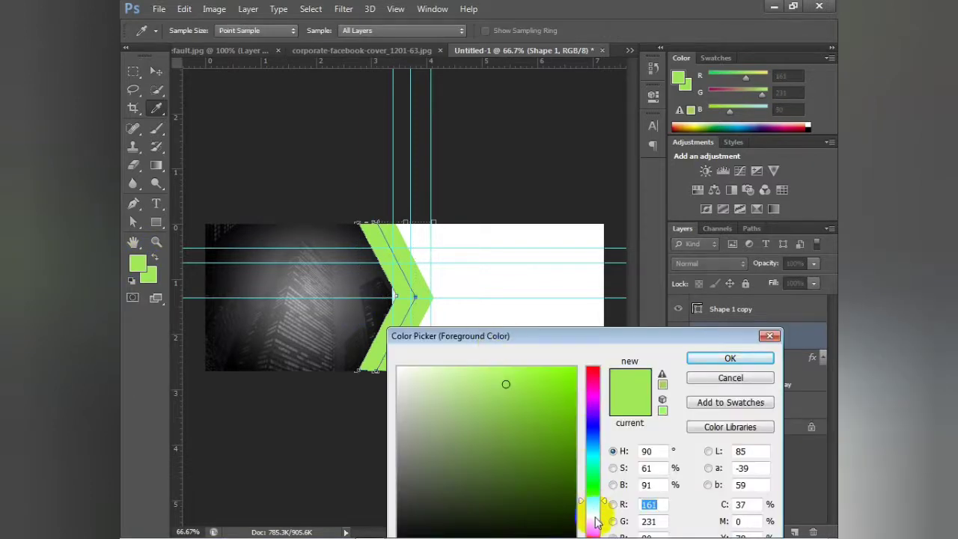
drag(596, 522, 594, 528)
click(560, 451)
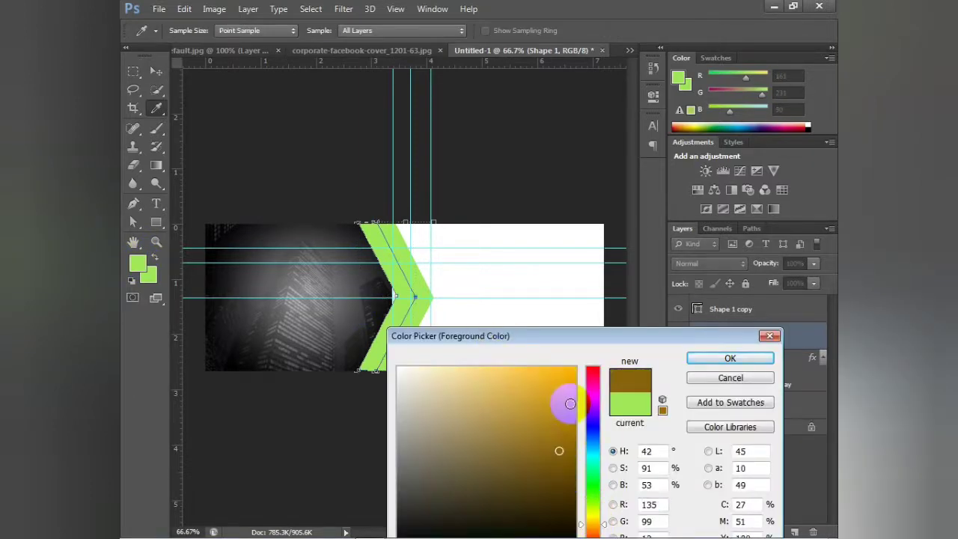
click(569, 404)
click(730, 358)
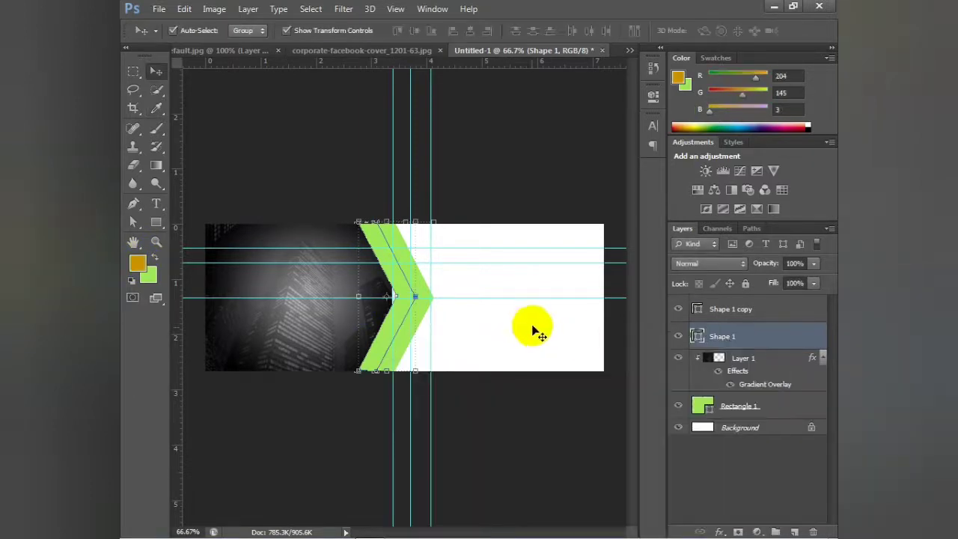
Step: Recolour the rear chevron, Shape 1, to dark olive
double_click(699, 338)
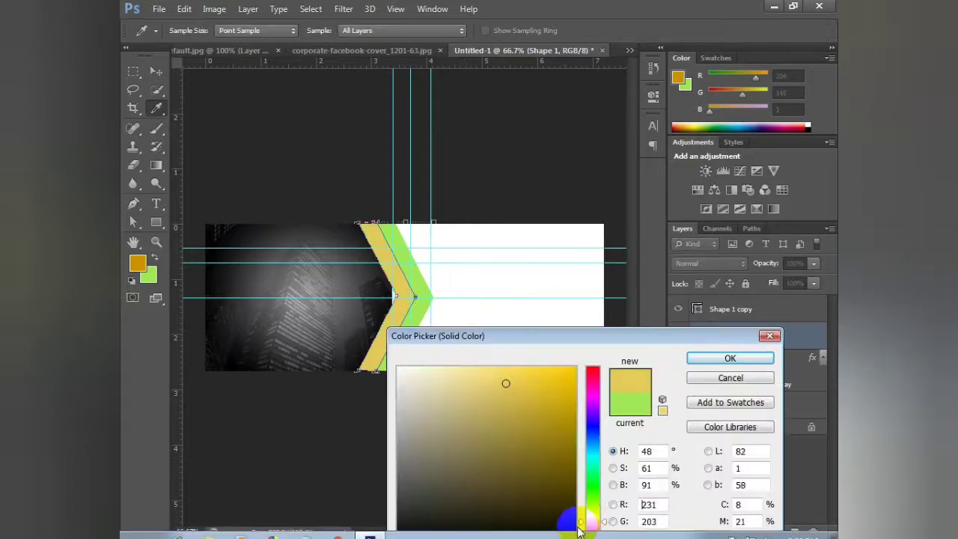
drag(567, 496, 570, 444)
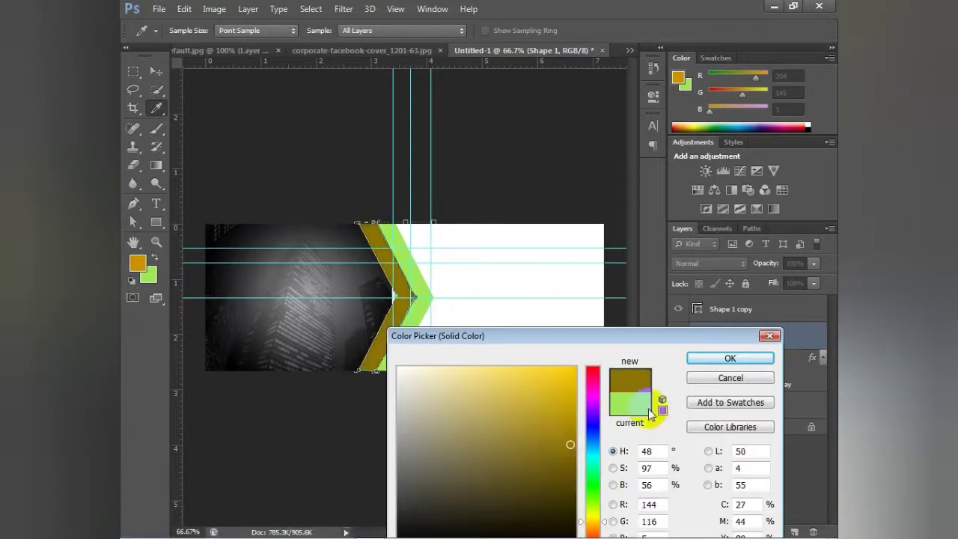
click(693, 358)
key(v)
click(487, 192)
Step: Recolour the front chevron, Shape 1 copy, to deep yellow
click(430, 309)
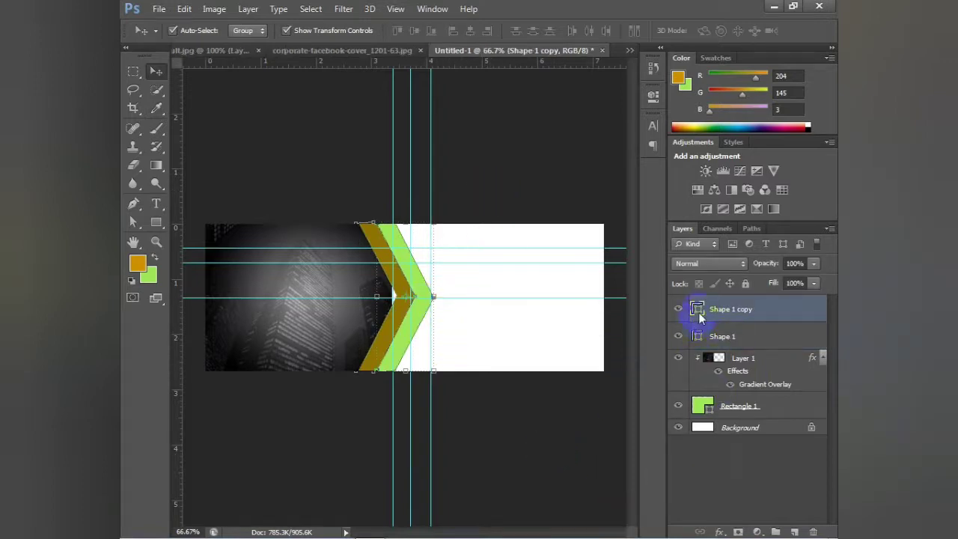
double_click(700, 318)
click(592, 522)
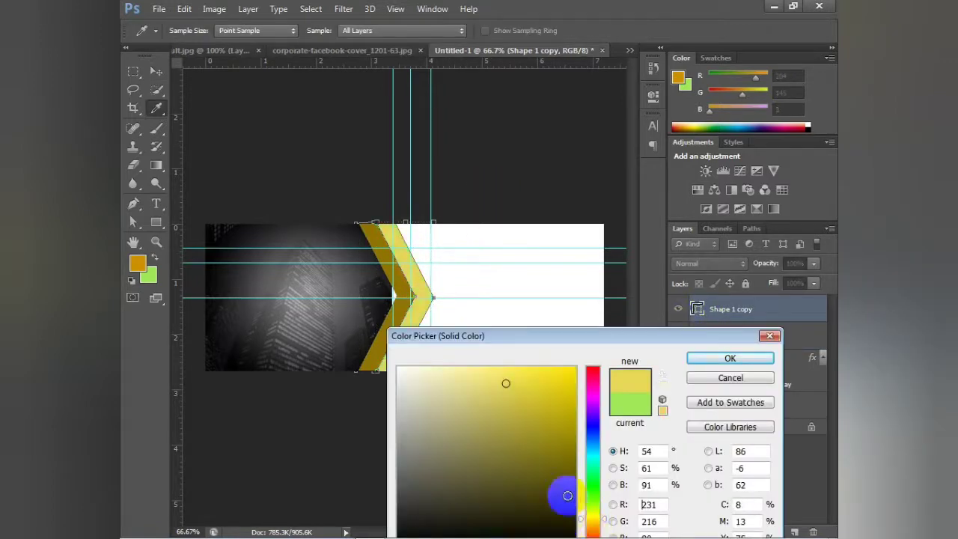
drag(561, 413, 571, 430)
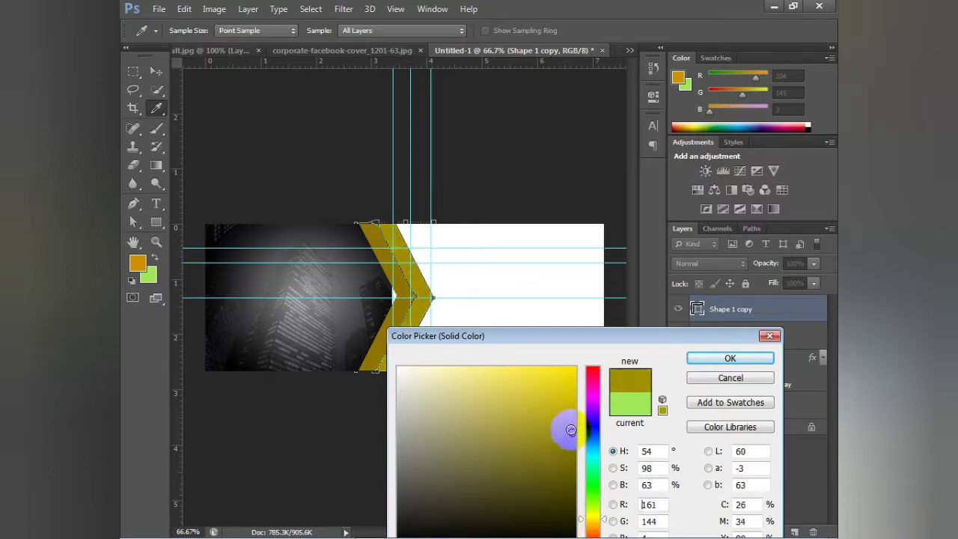
click(730, 358)
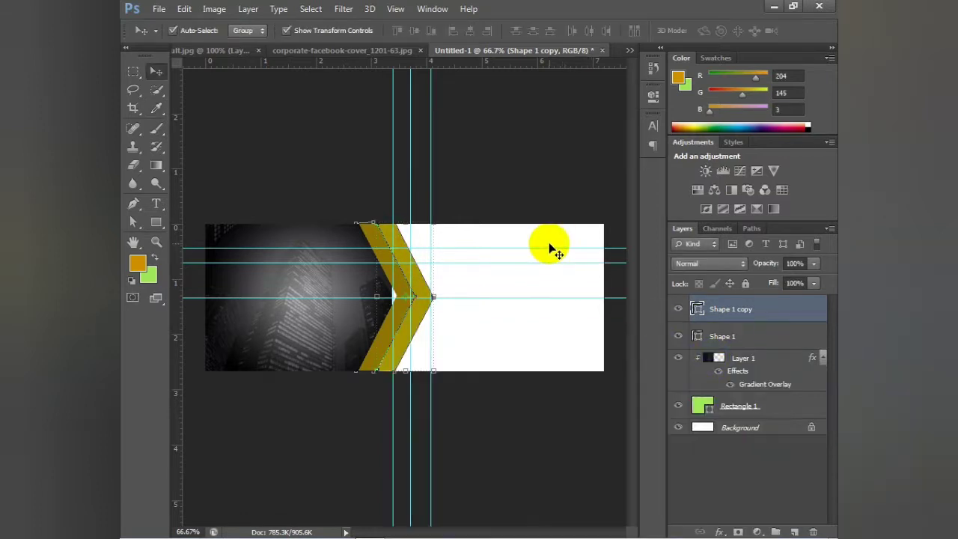
click(450, 158)
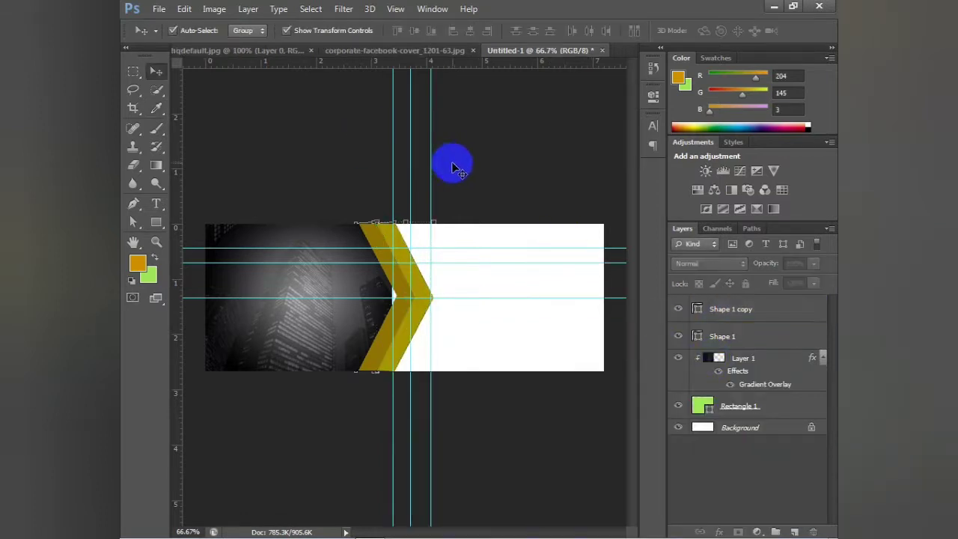
Step: Copy a marquee selection of the reference banner's orange chevron top onto the city photo as Layer 2
click(379, 52)
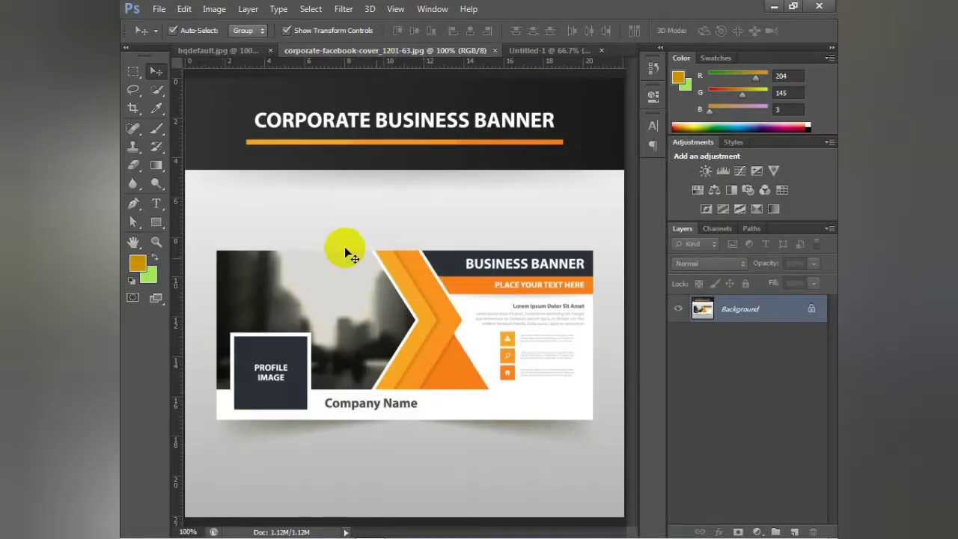
click(134, 71)
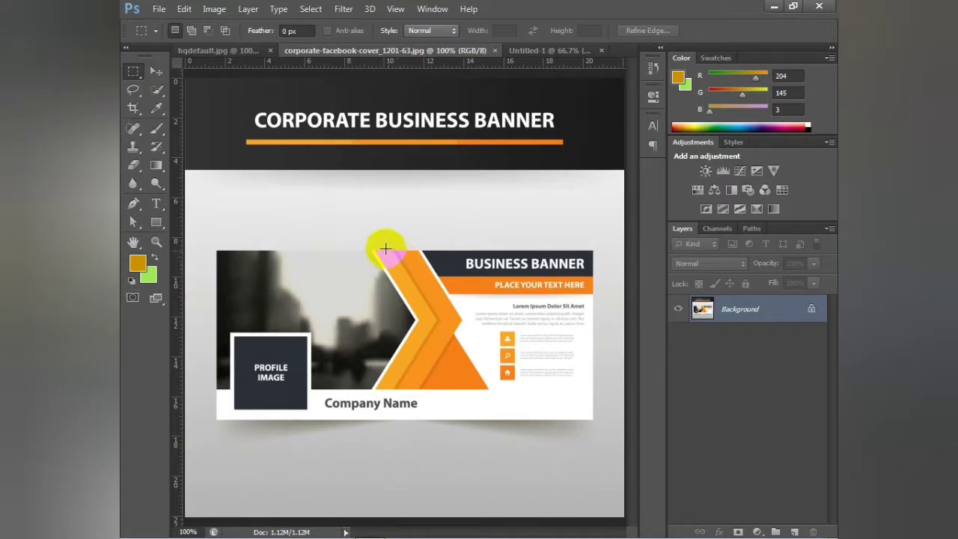
drag(385, 249, 443, 307)
key(c)
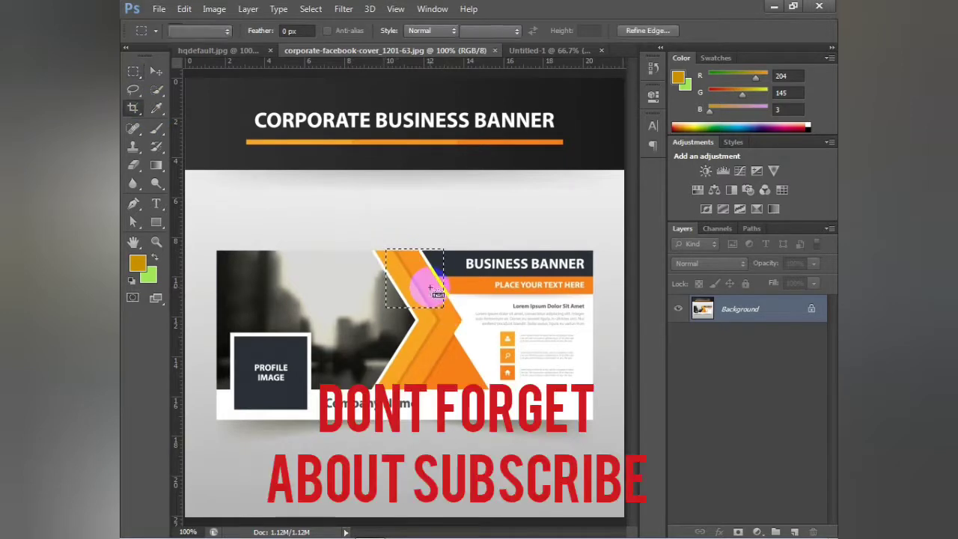
click(156, 72)
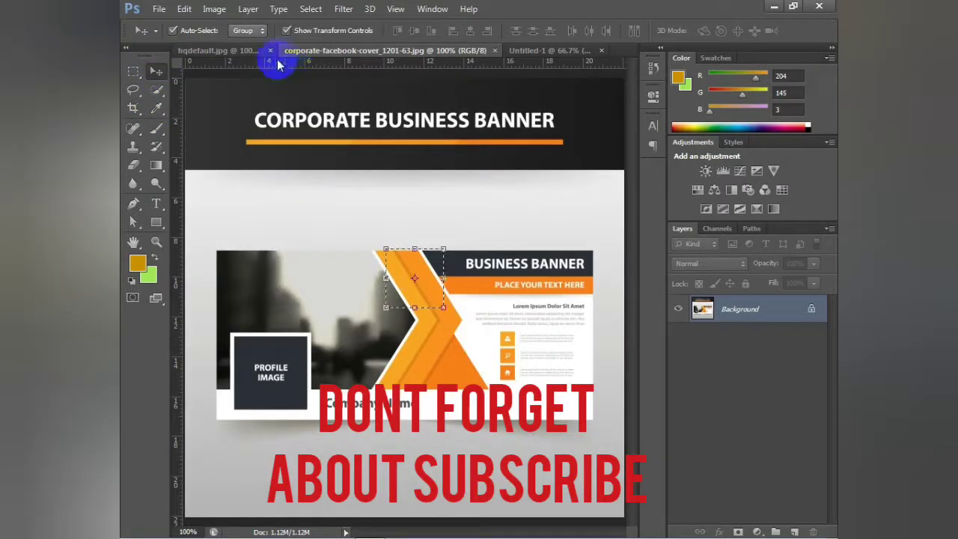
click(541, 50)
mouse_move(449, 247)
mouse_down()
mouse_move(446, 192)
mouse_move(496, 282)
mouse_up()
drag(406, 289, 326, 276)
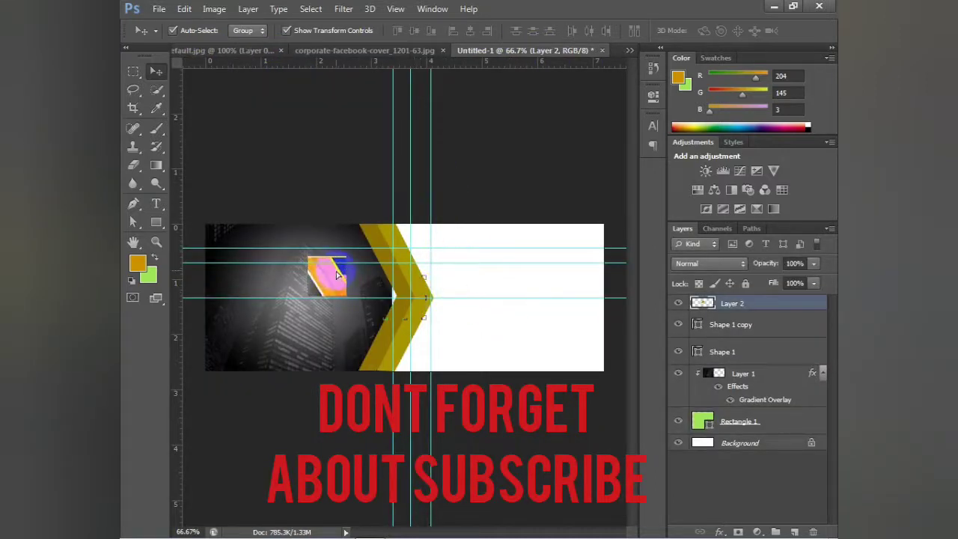
Step: Sample the pasted piece's orange and fill the rear chevron, Shape 1, with it
click(403, 282)
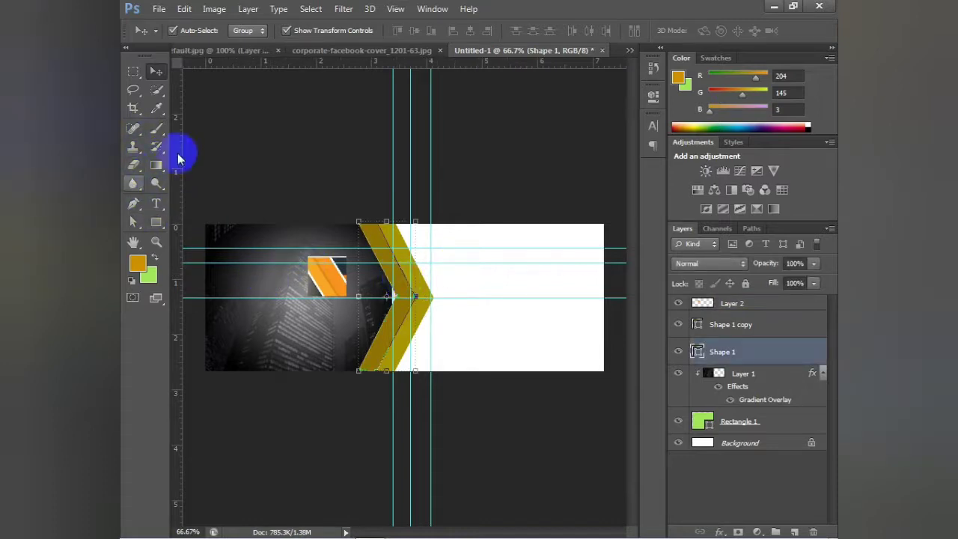
click(156, 109)
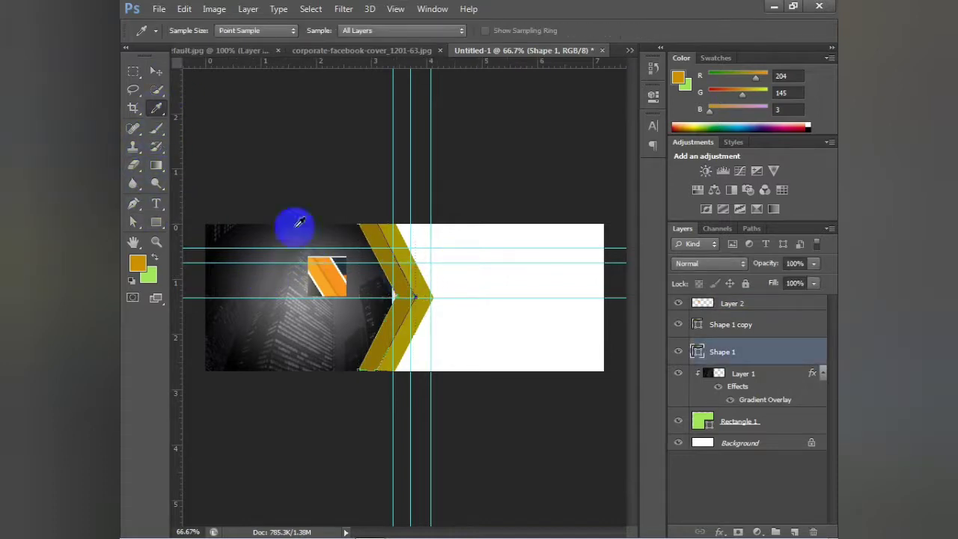
click(320, 281)
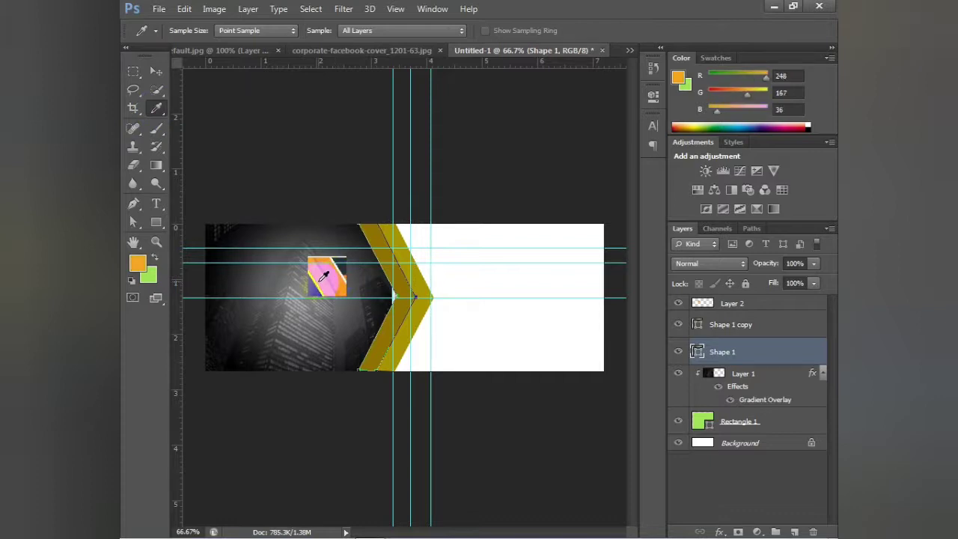
double_click(698, 352)
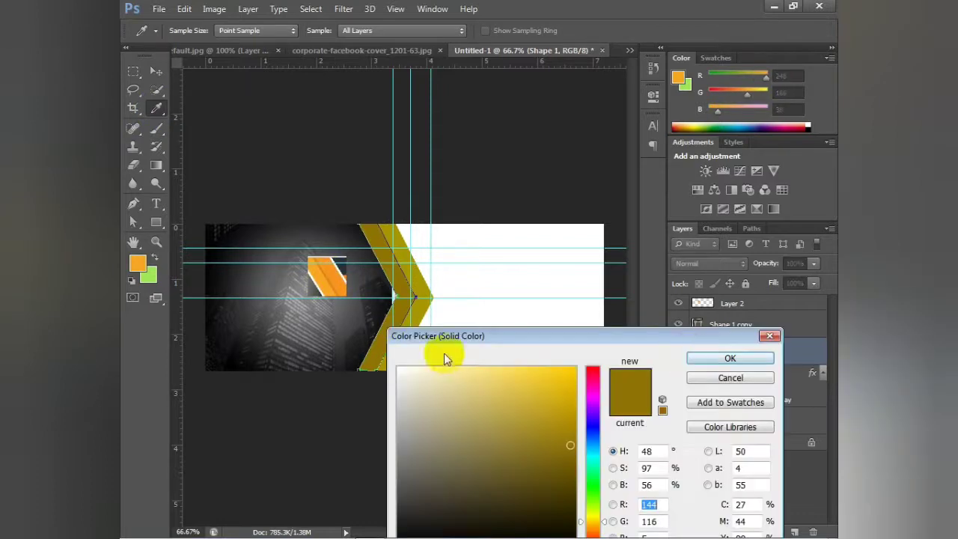
click(327, 280)
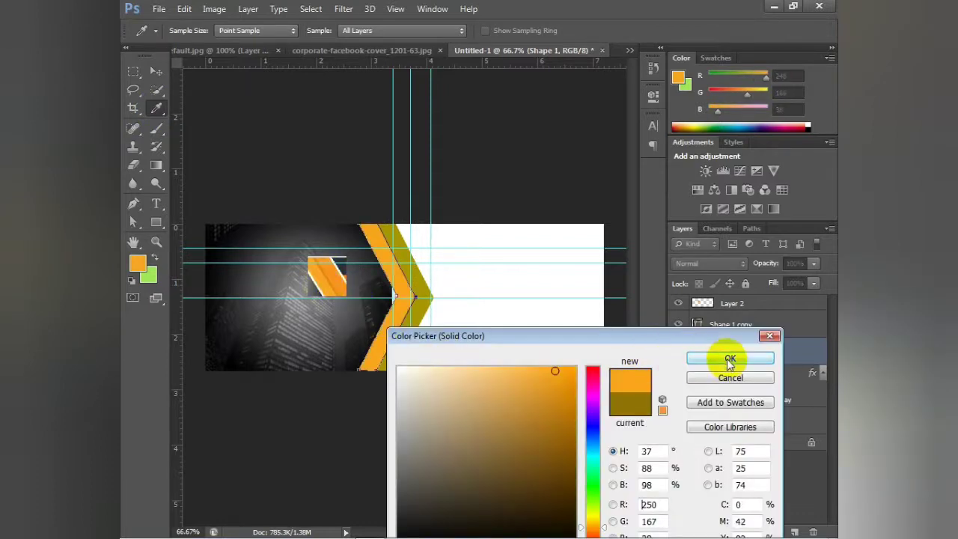
click(730, 359)
Step: Fill the front chevron, Shape 1 copy, with the same sampled orange
click(156, 71)
click(425, 263)
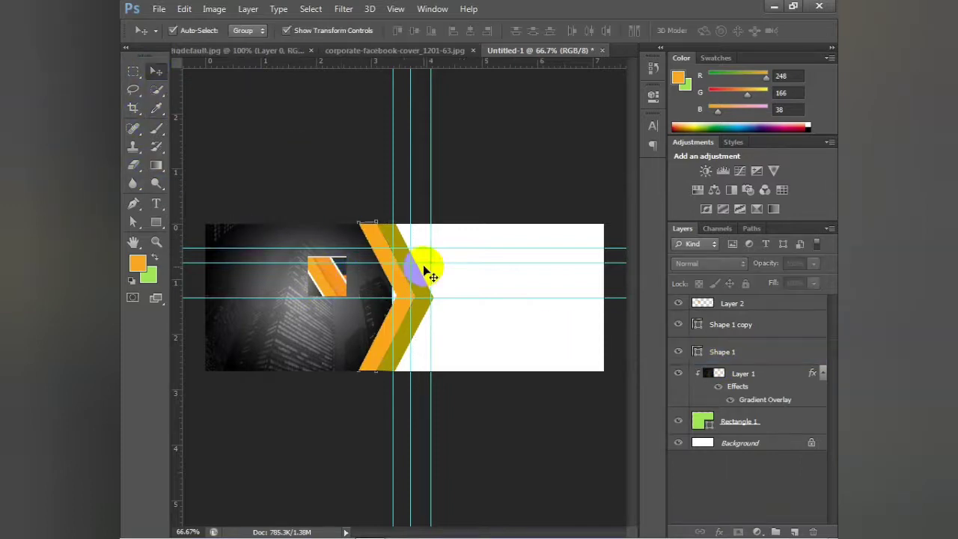
double_click(701, 325)
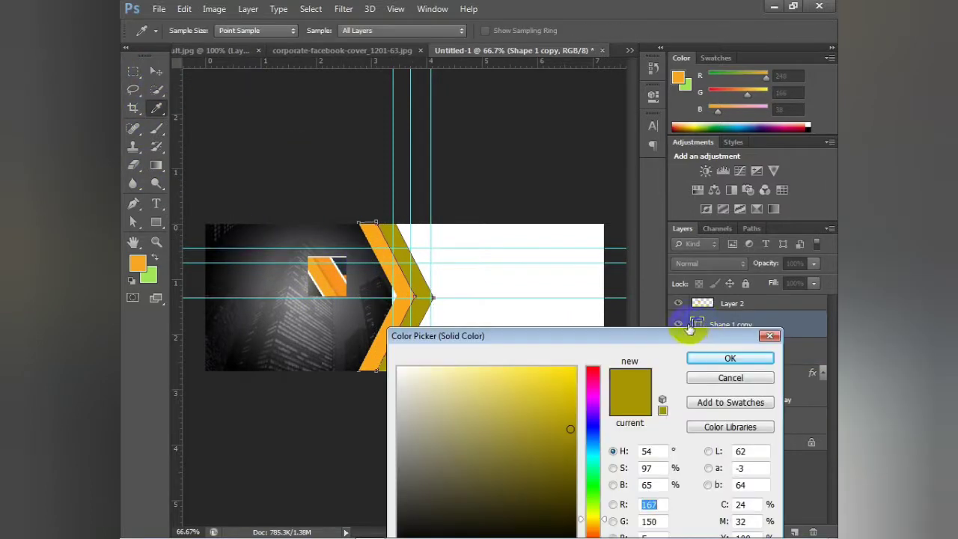
click(327, 279)
click(730, 359)
Step: Select and deselect the front chevron on the canvas to check the new colour
key(v)
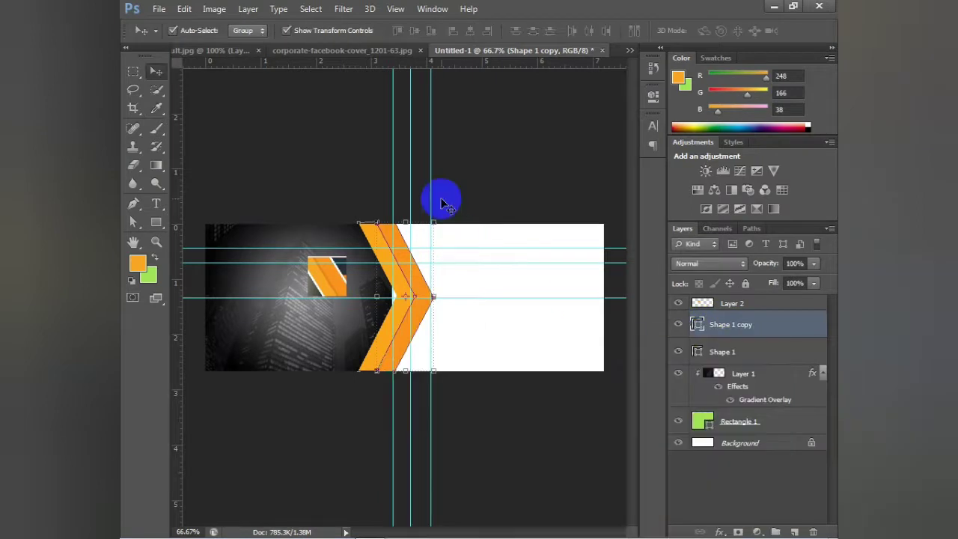
click(432, 201)
click(407, 278)
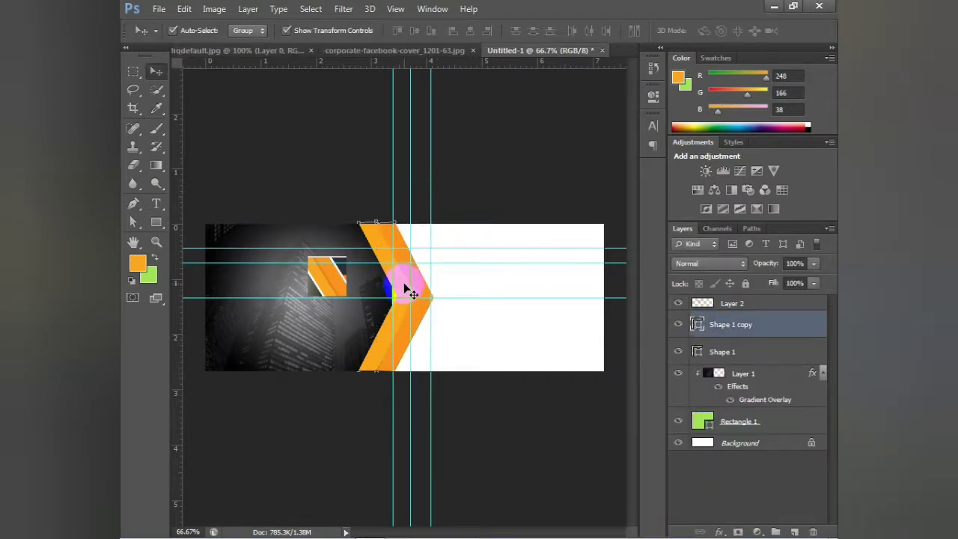
click(515, 368)
click(419, 318)
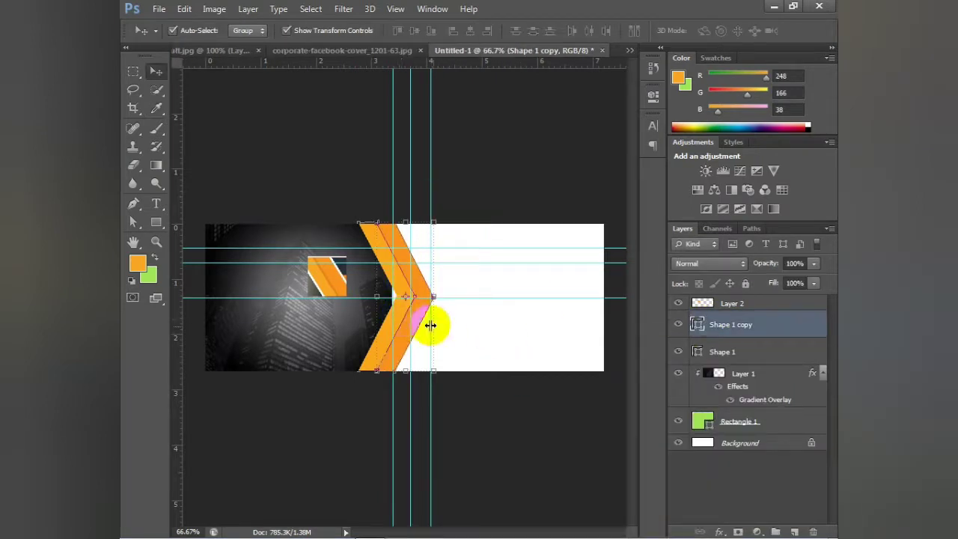
click(474, 183)
Step: Select the rear chevron, Shape 1, and add a Drop Shadow layer effect
click(758, 306)
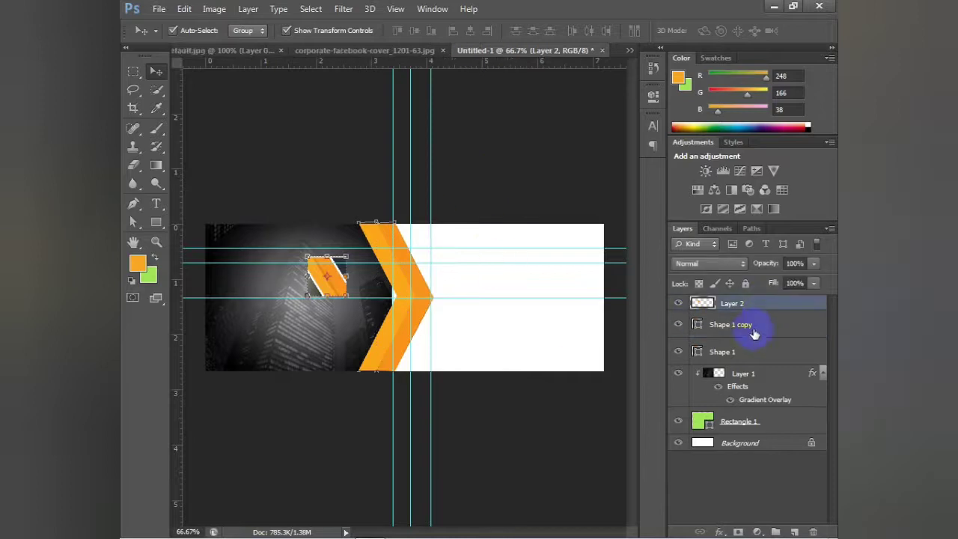
click(720, 326)
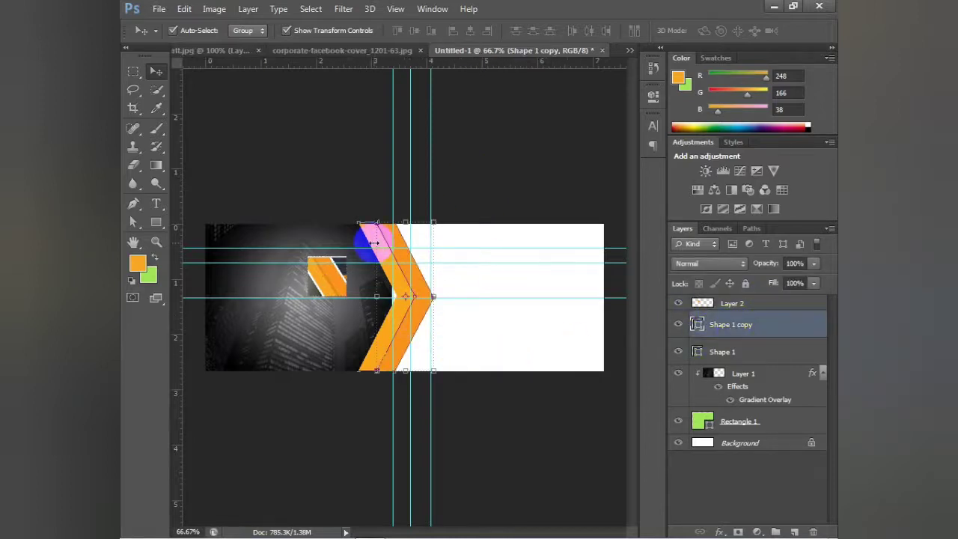
click(314, 191)
click(372, 239)
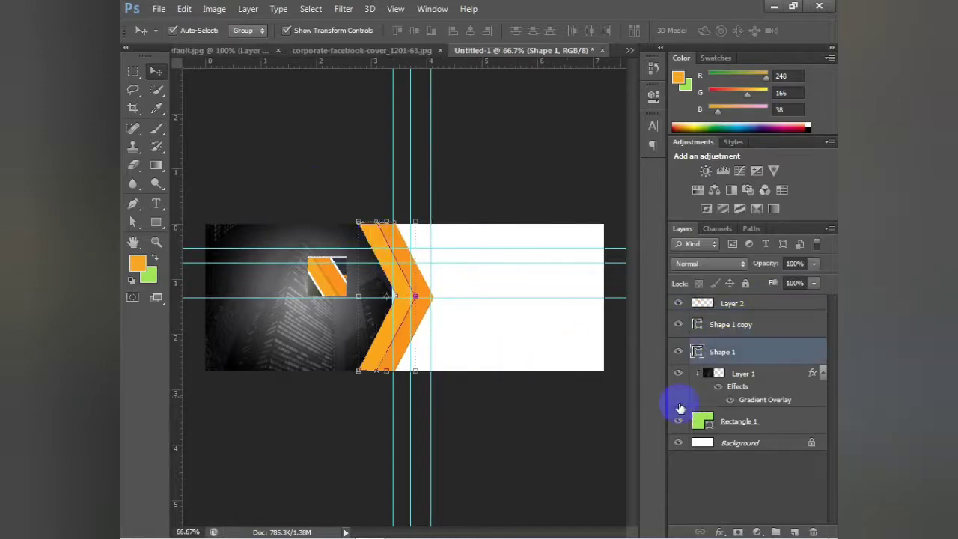
click(720, 532)
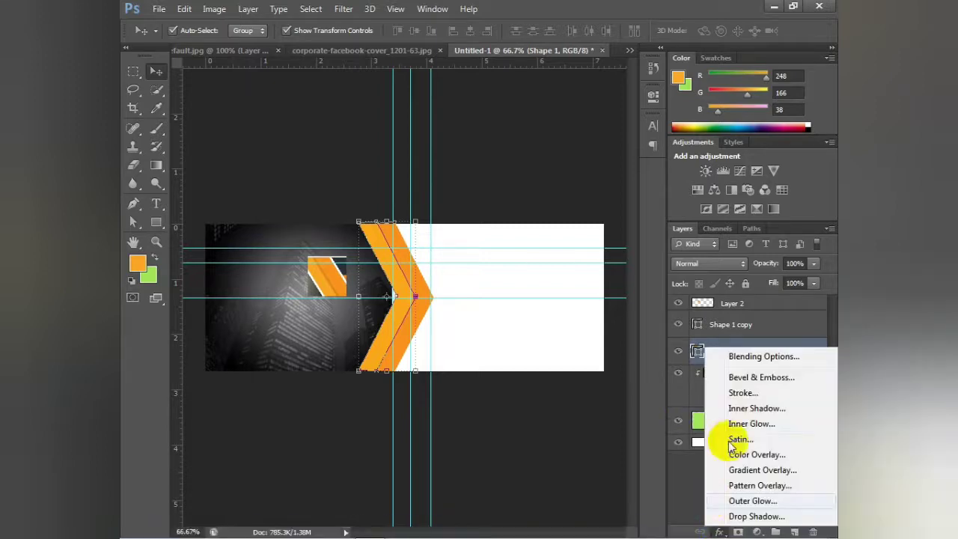
click(752, 516)
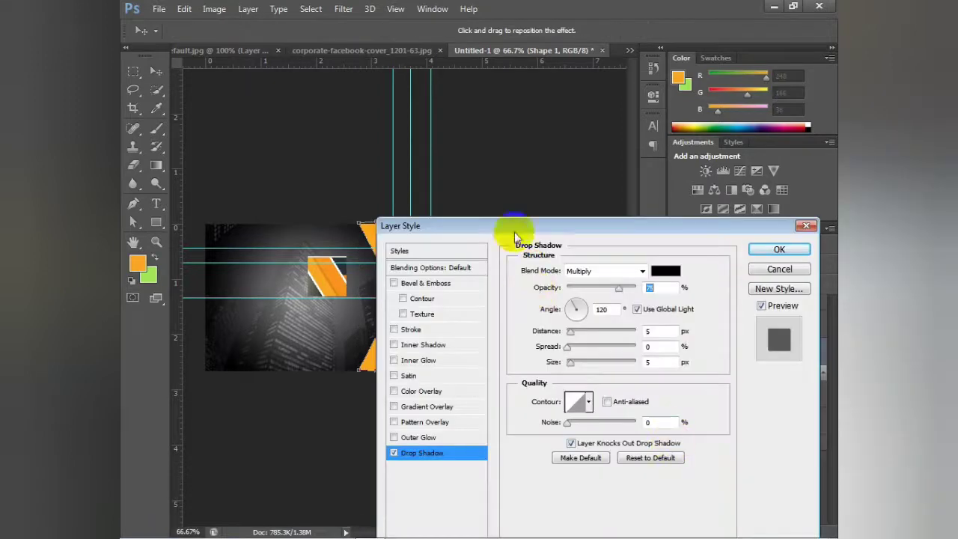
Step: Position the drop shadow at a 137° angle with 43 px size and apply it
drag(477, 227, 547, 218)
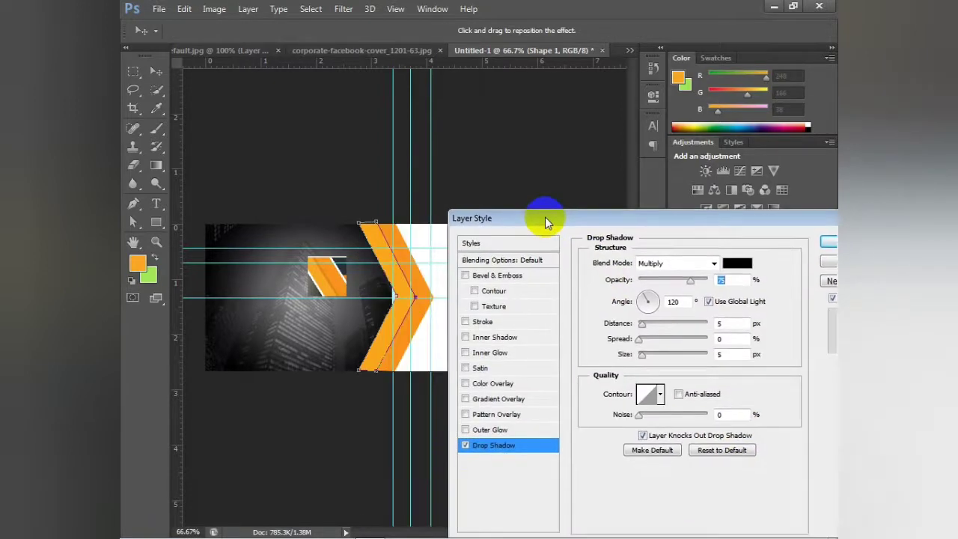
click(648, 356)
drag(648, 356, 645, 331)
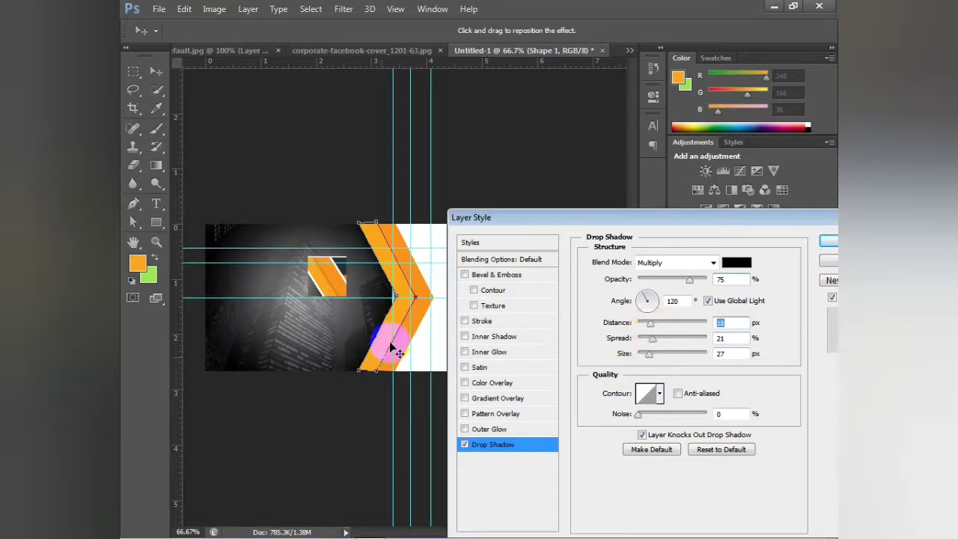
drag(391, 343, 411, 333)
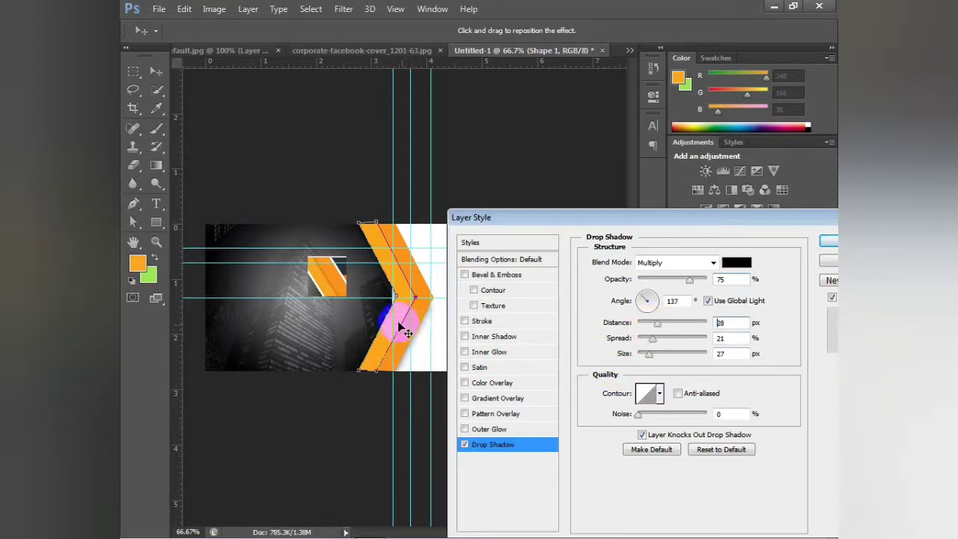
drag(397, 320, 397, 307)
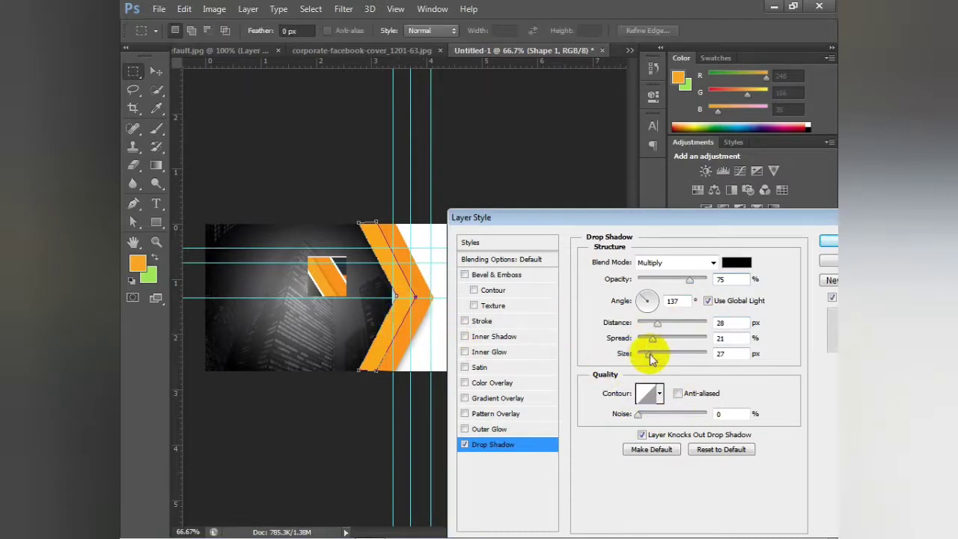
drag(651, 358, 656, 357)
drag(659, 323, 645, 323)
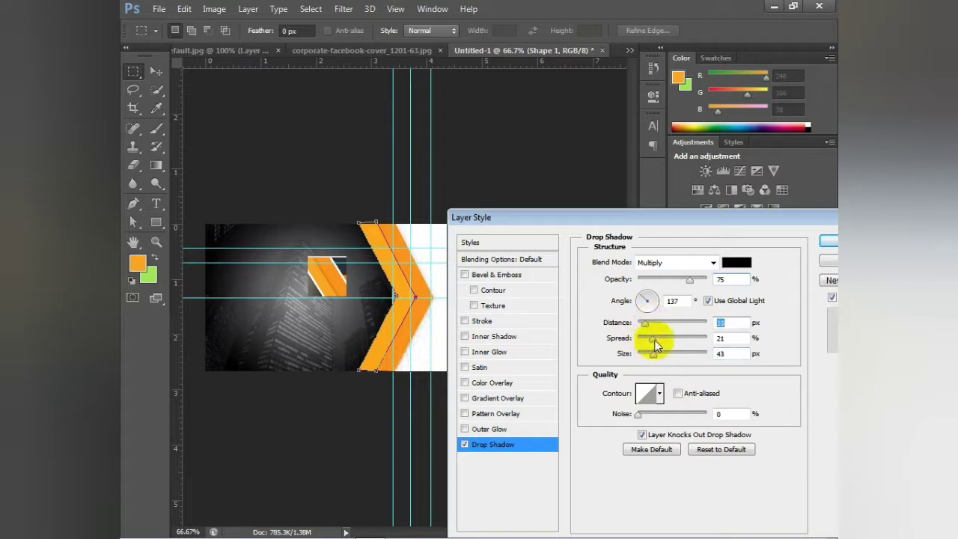
click(827, 240)
key(v)
click(449, 188)
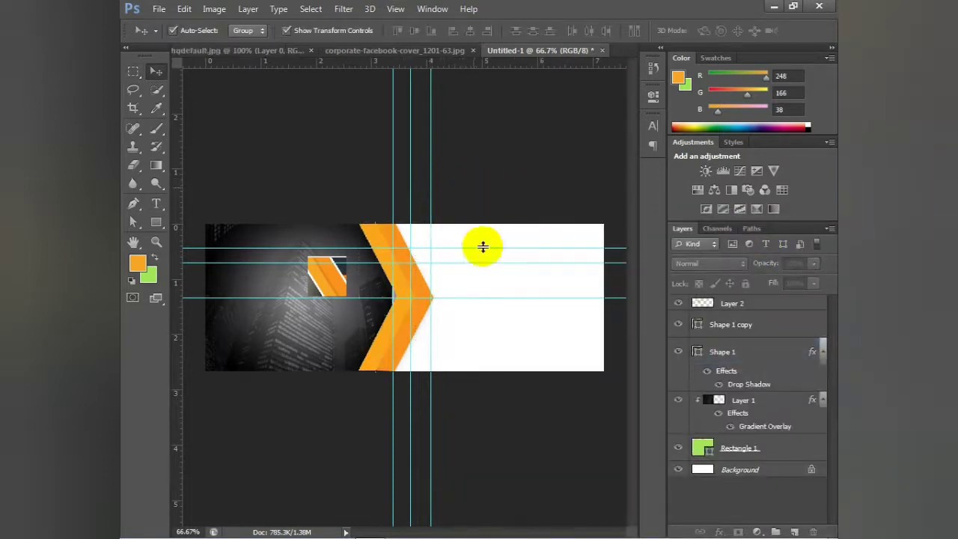
Step: Shift the Shape 1 copy chevron right and stack Shape 1 above it in Layers
click(414, 307)
drag(422, 314, 439, 317)
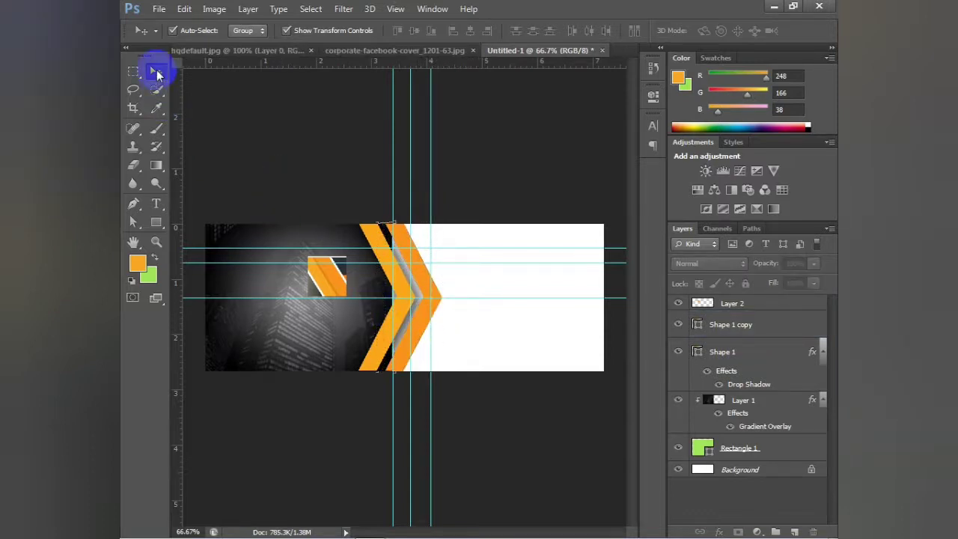
click(423, 284)
click(726, 353)
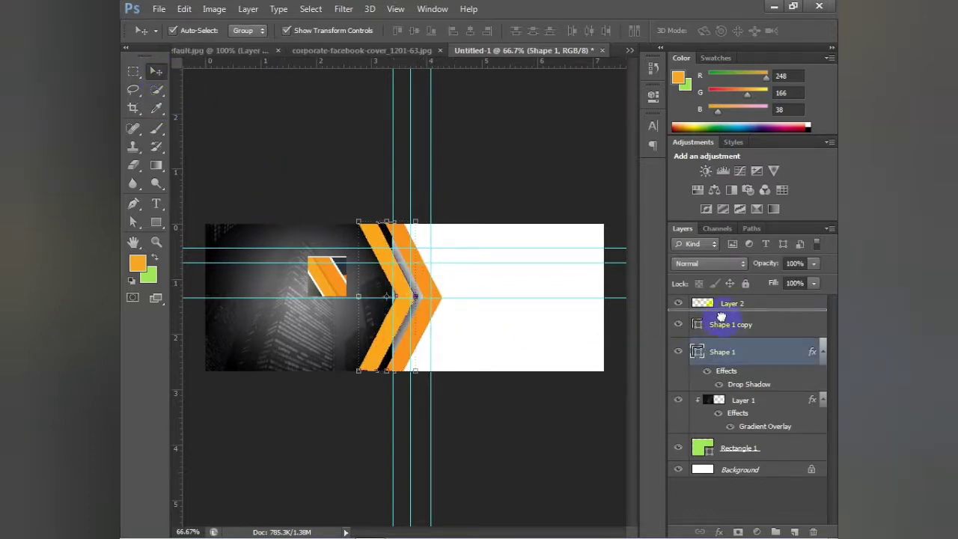
drag(721, 317, 719, 316)
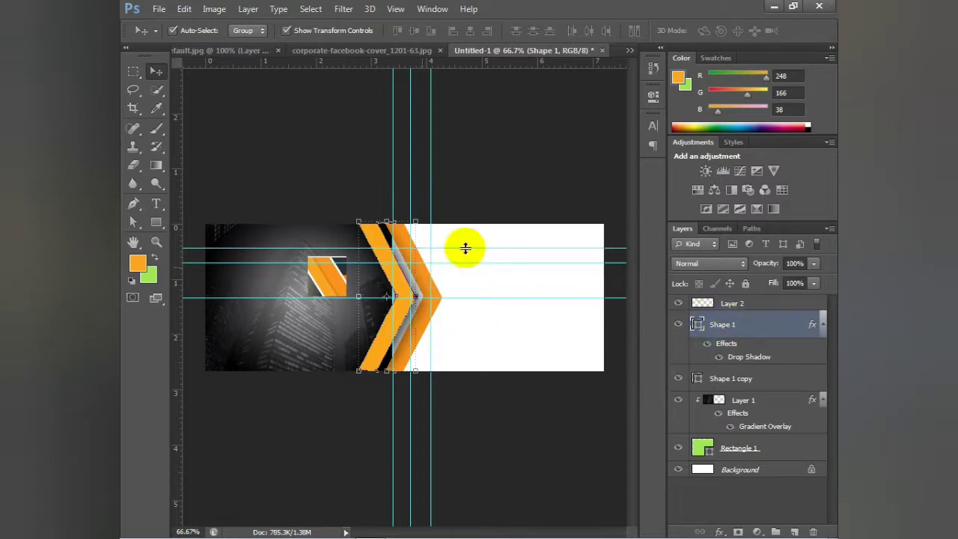
Step: Nudge the Shape 1 copy chevron left with two arrow-key taps, then reselect Shape 1
click(460, 188)
click(427, 322)
key(Left)
key(Left)
key(Left)
key(Left)
key(Left)
key(Left)
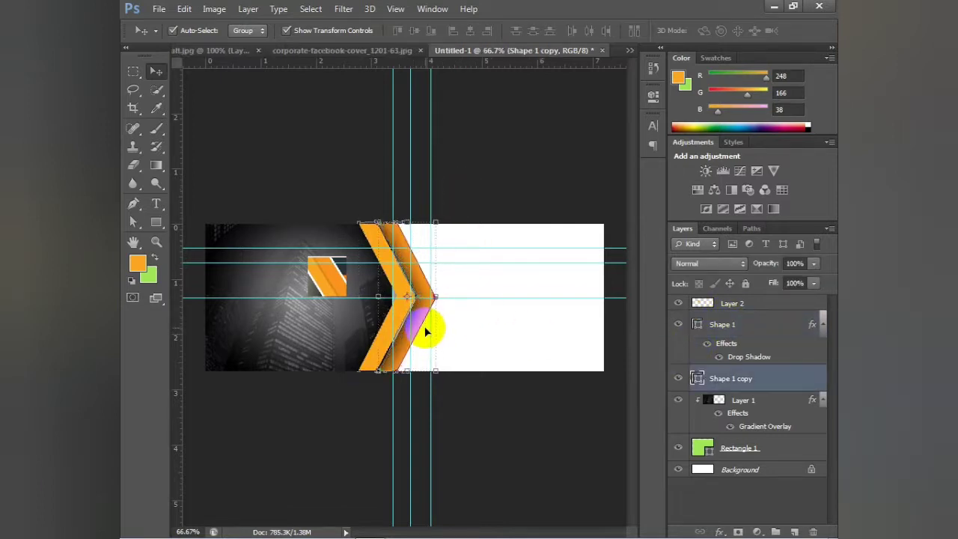
key(Left)
key(Left)
key(Left)
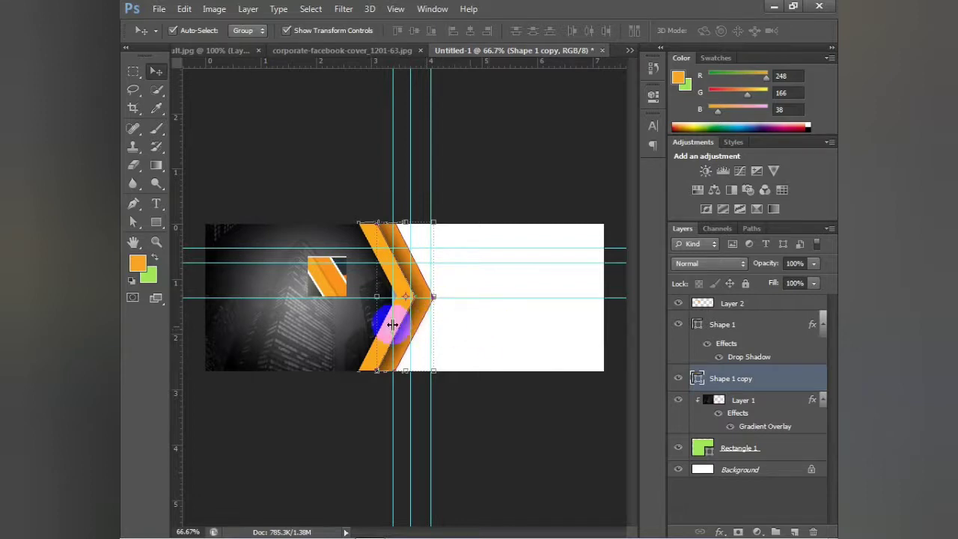
click(719, 532)
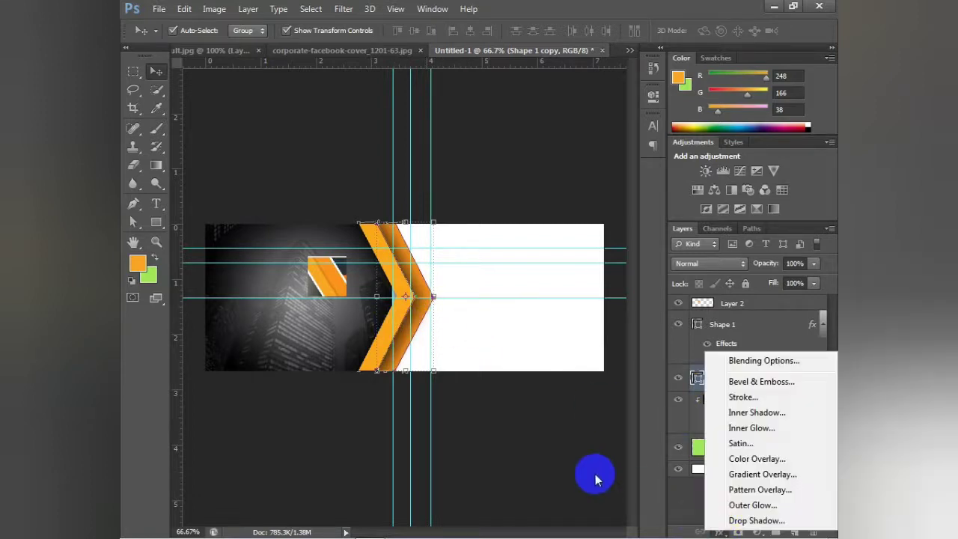
click(544, 440)
click(367, 375)
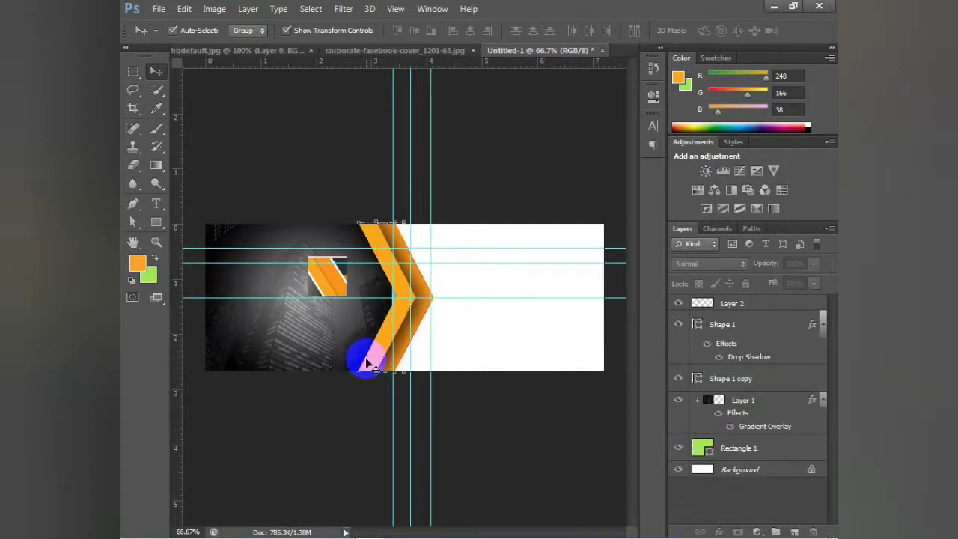
click(366, 371)
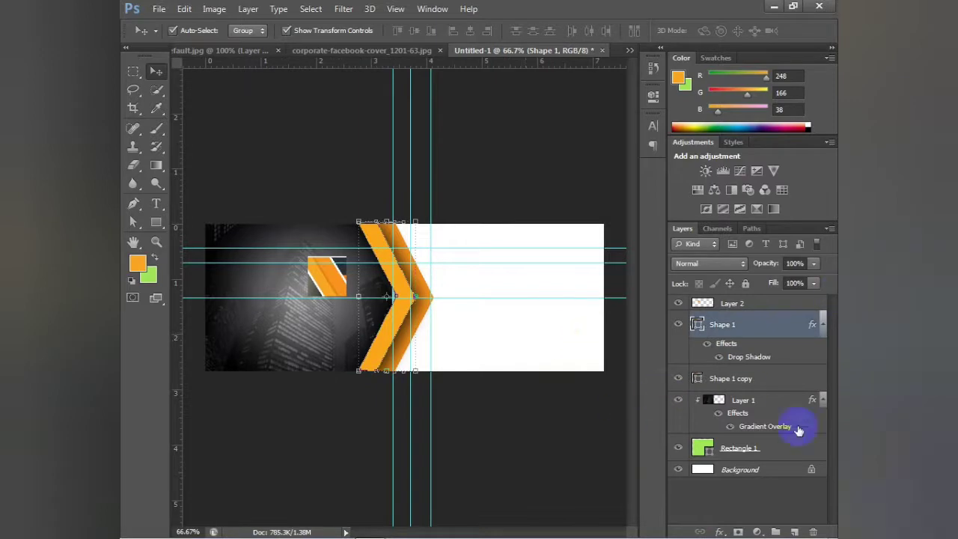
Step: Tighten Shape 1's drop shadow to 156° angle, 4 px distance, 5% spread and smaller size
click(719, 532)
click(756, 523)
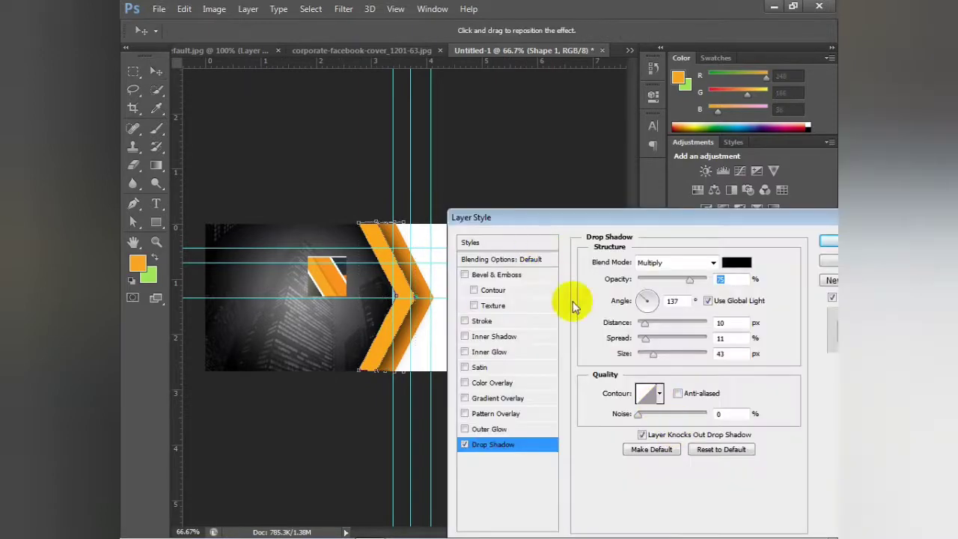
drag(649, 359, 647, 360)
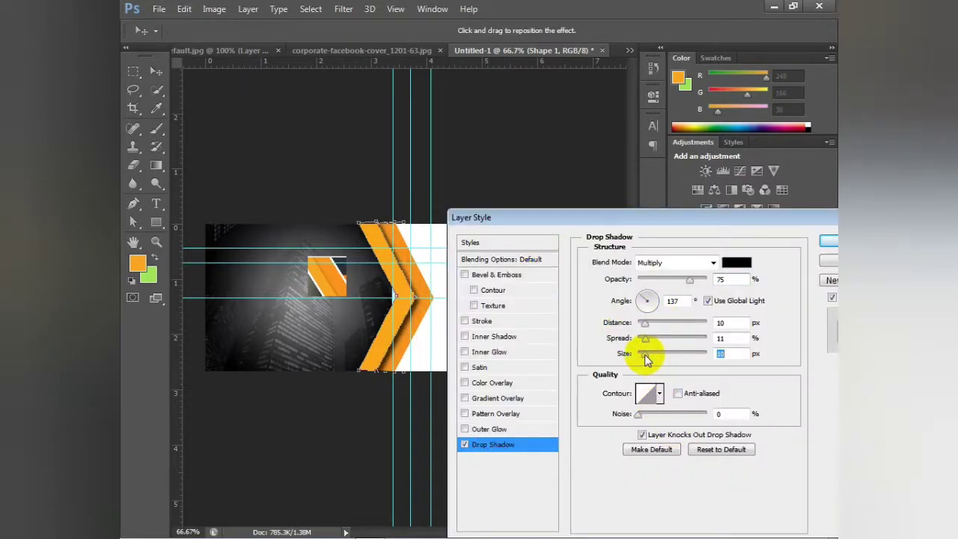
click(401, 323)
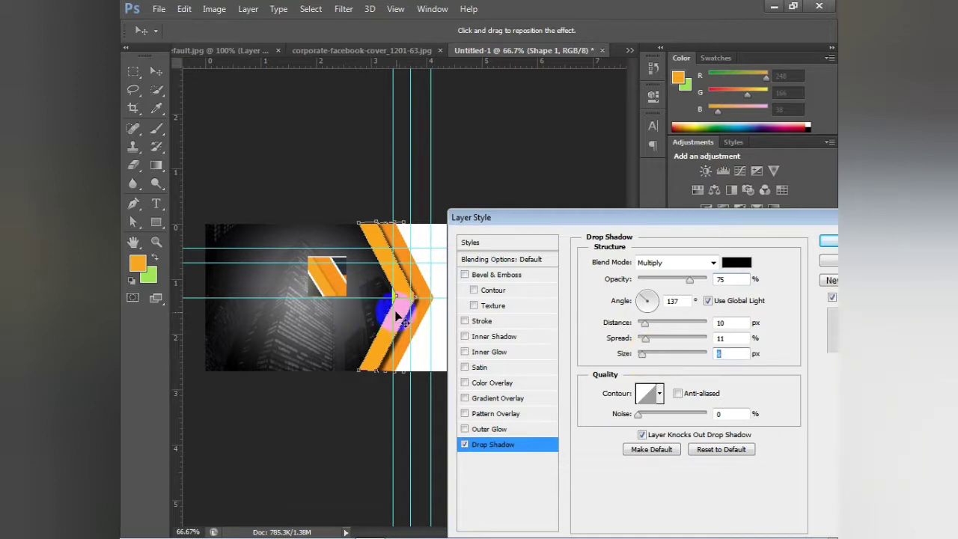
drag(402, 320, 399, 319)
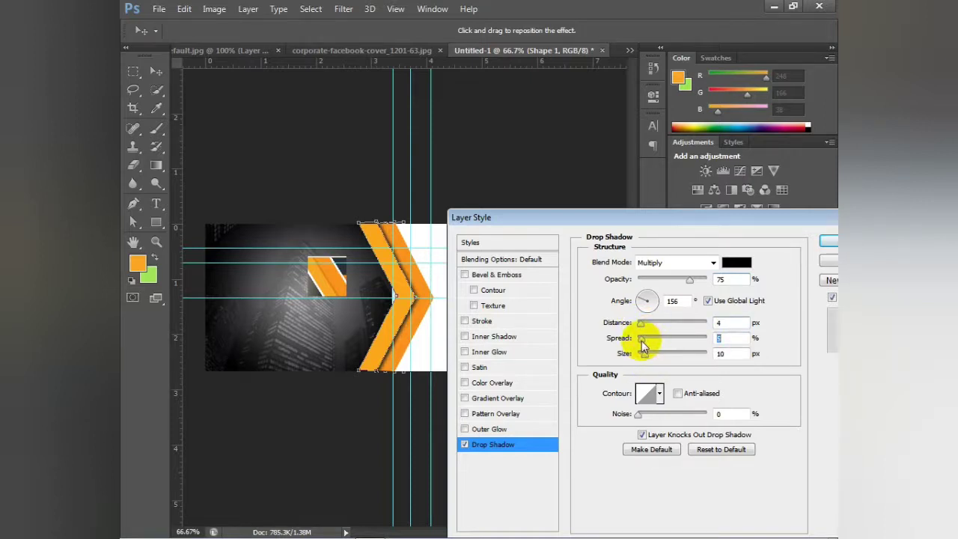
click(647, 357)
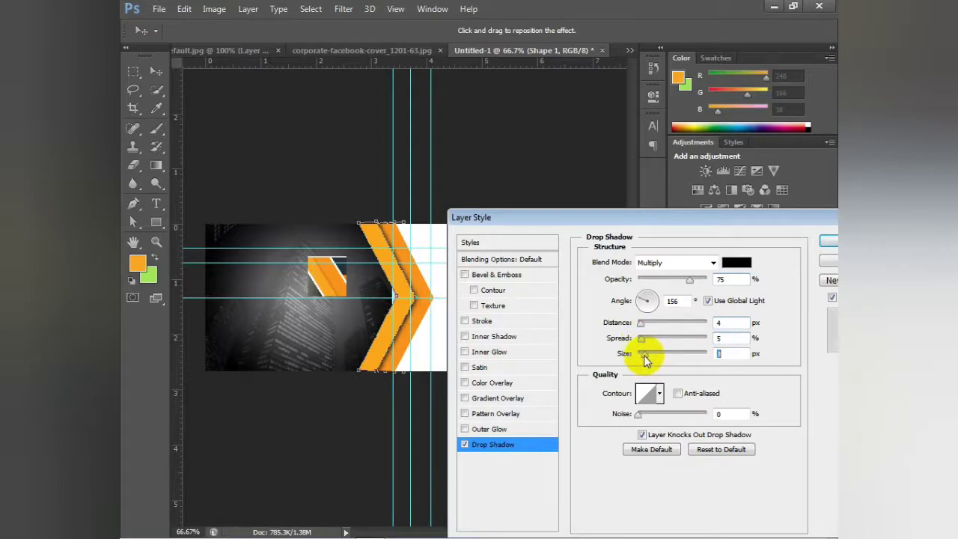
click(829, 241)
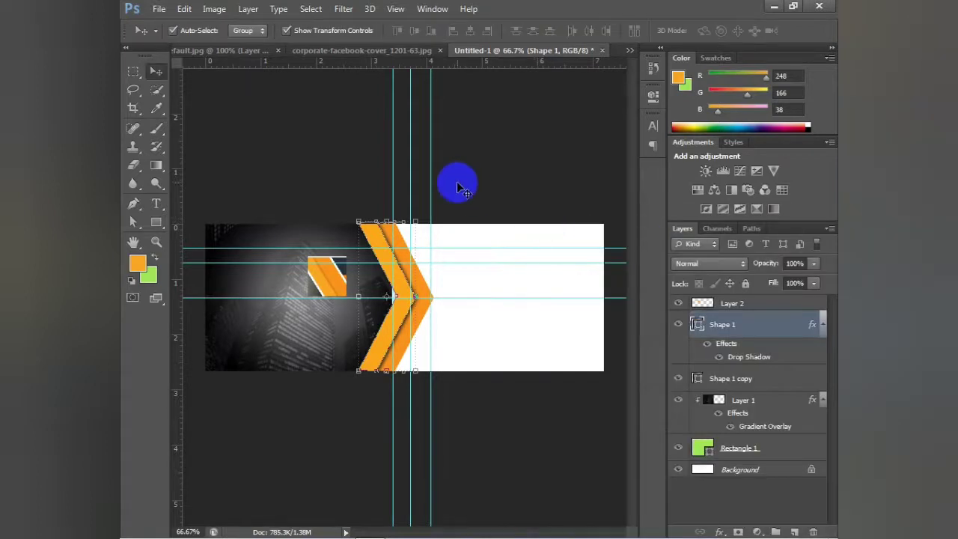
click(418, 274)
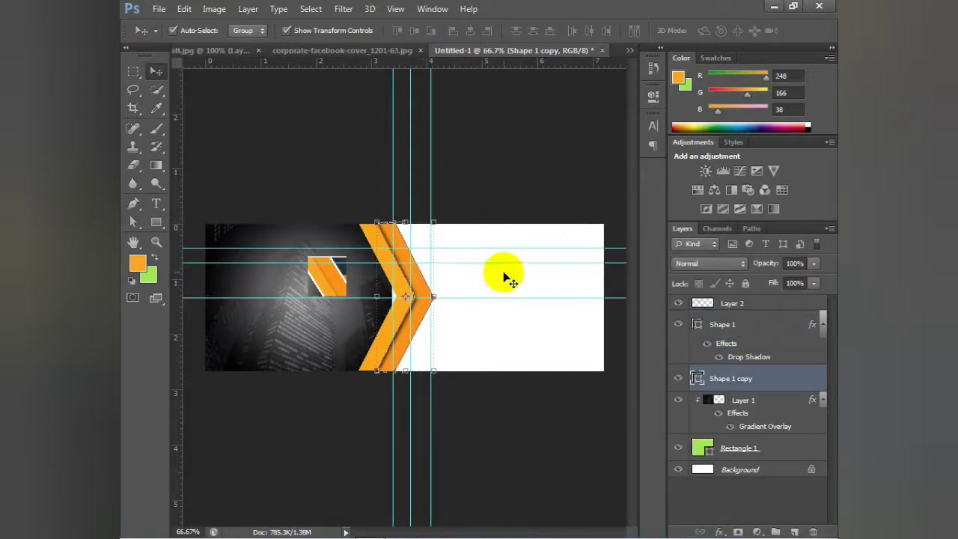
key(ctrl+t)
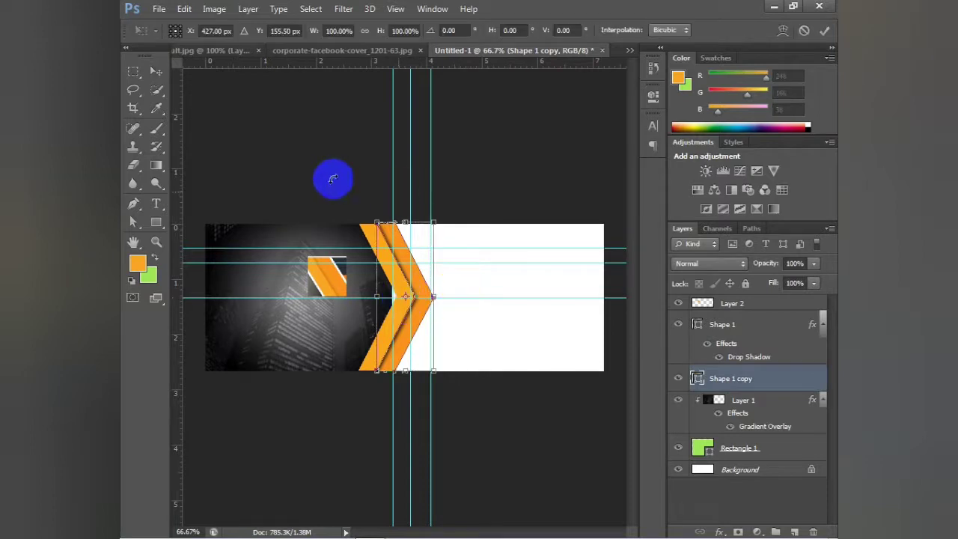
key(Return)
click(352, 185)
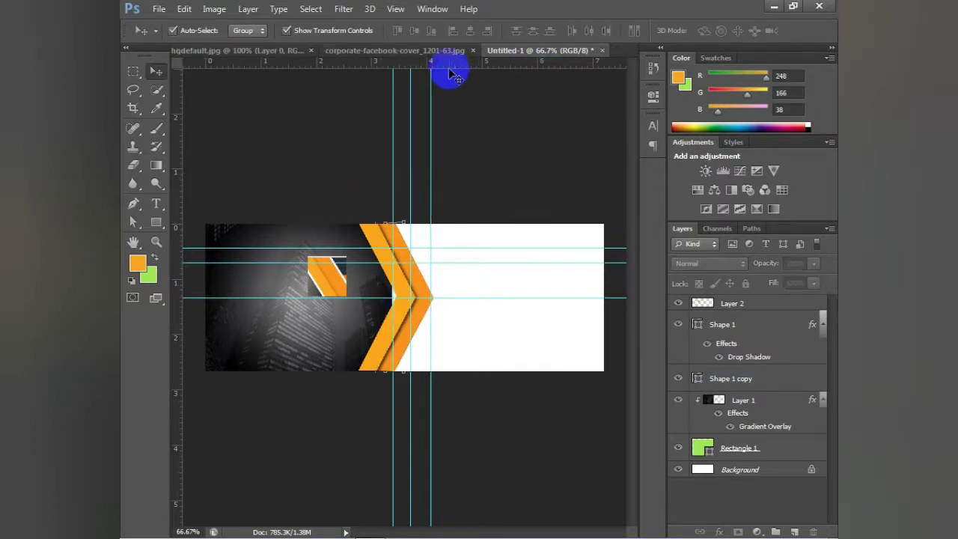
click(417, 49)
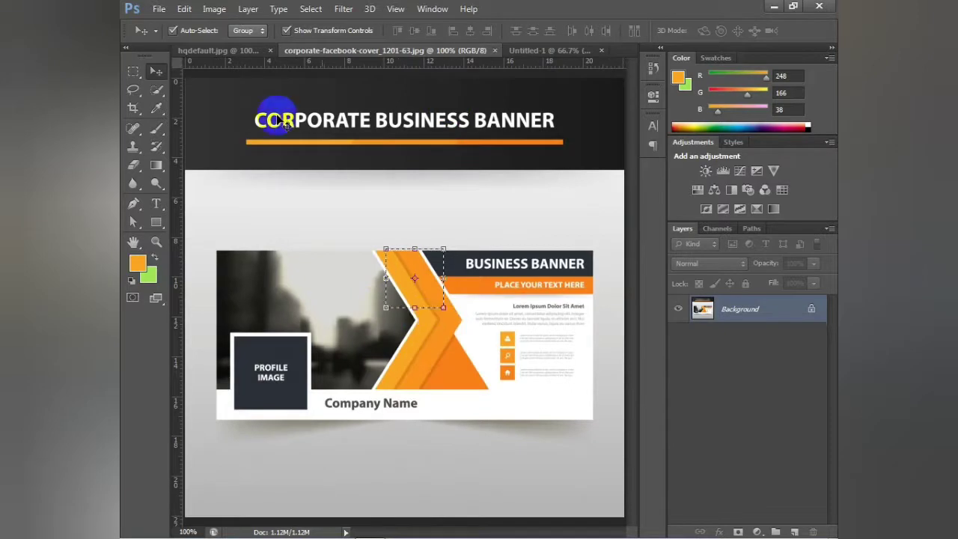
click(219, 50)
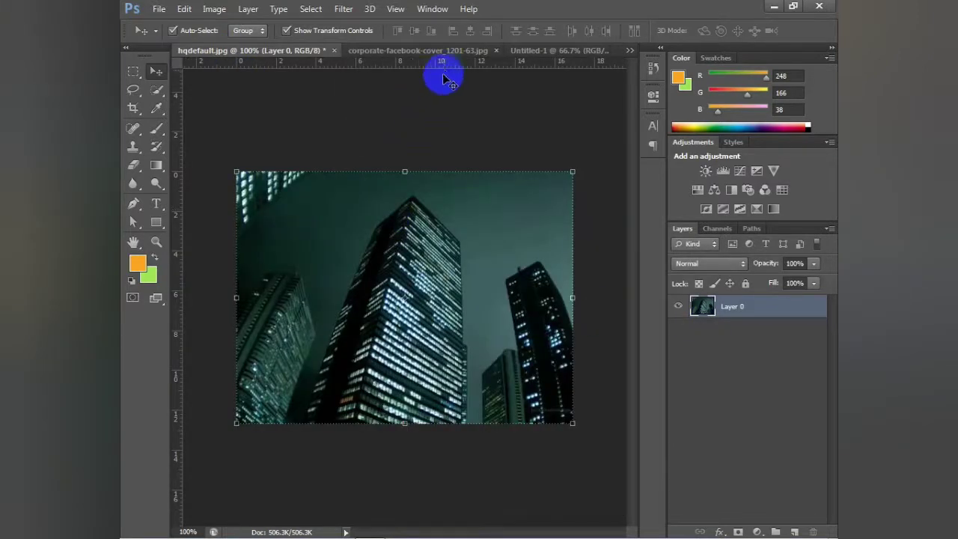
click(560, 50)
click(401, 329)
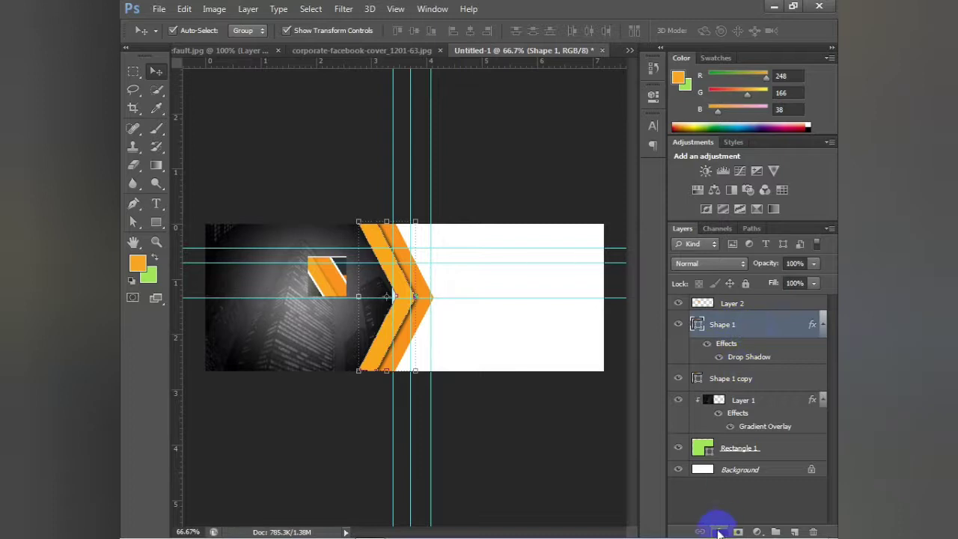
Step: Change Shape 1's drop shadow colour to a dark brown-orange sampled from the chevron and apply it
click(717, 529)
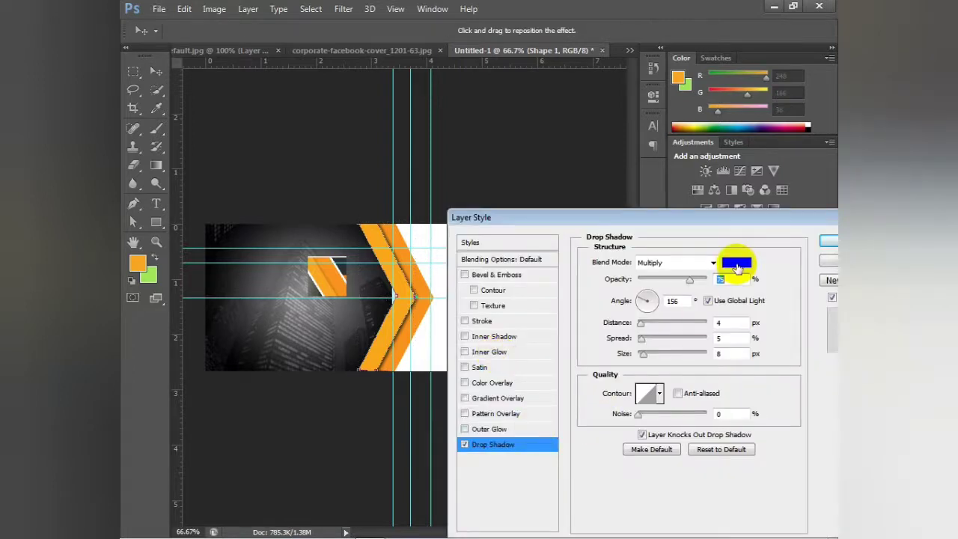
click(738, 267)
click(402, 238)
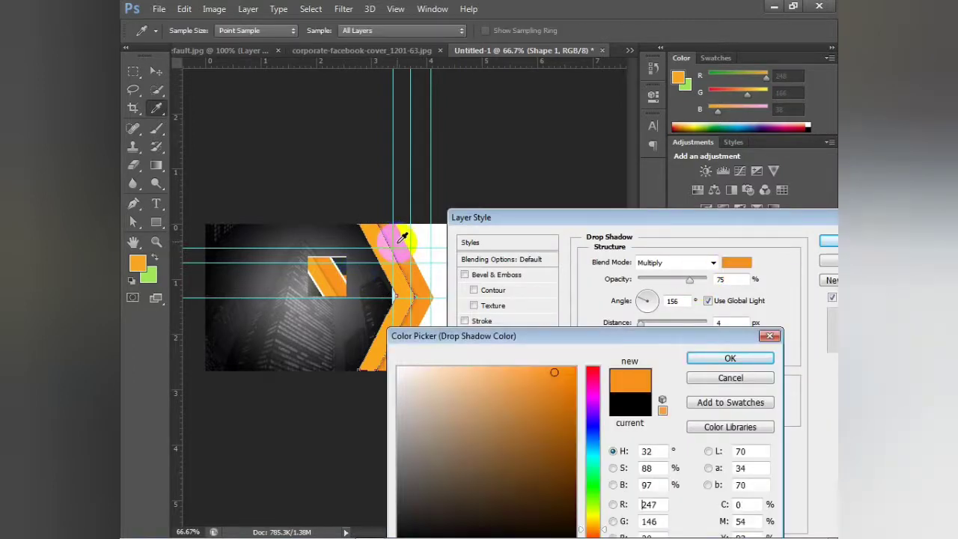
click(571, 416)
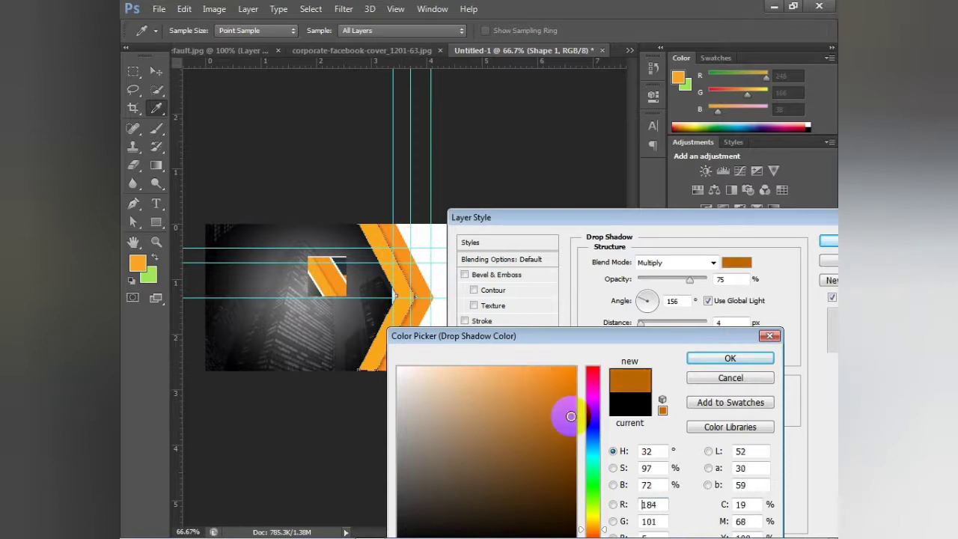
drag(572, 426, 572, 447)
click(730, 358)
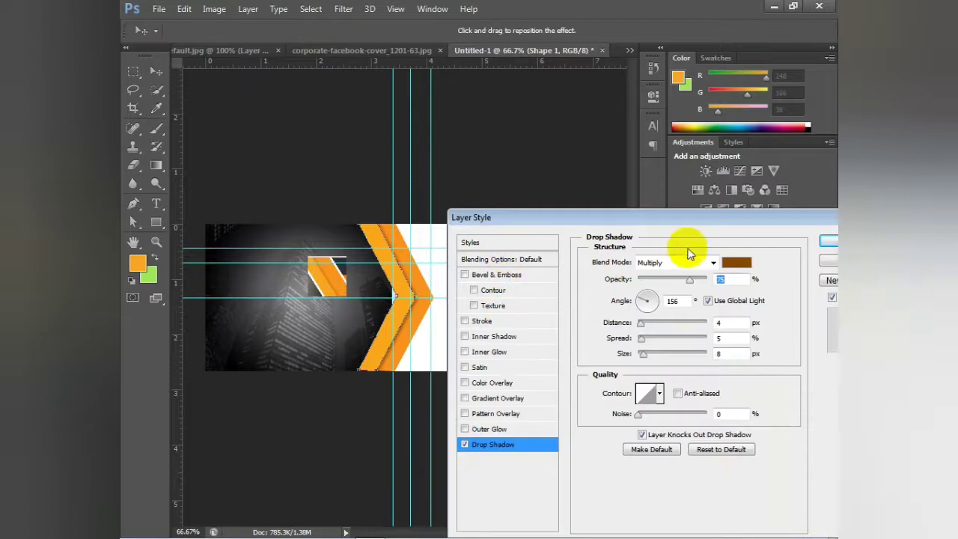
click(828, 242)
click(487, 197)
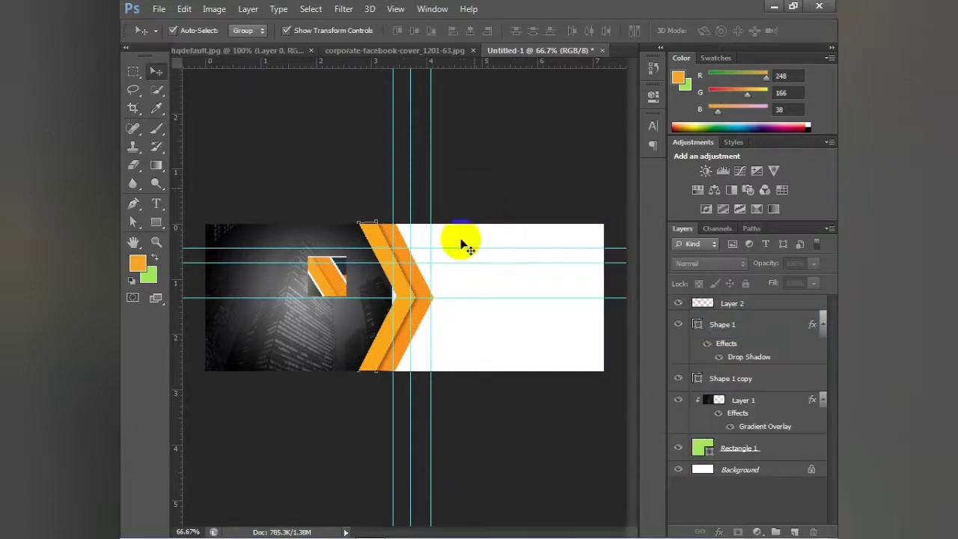
click(421, 284)
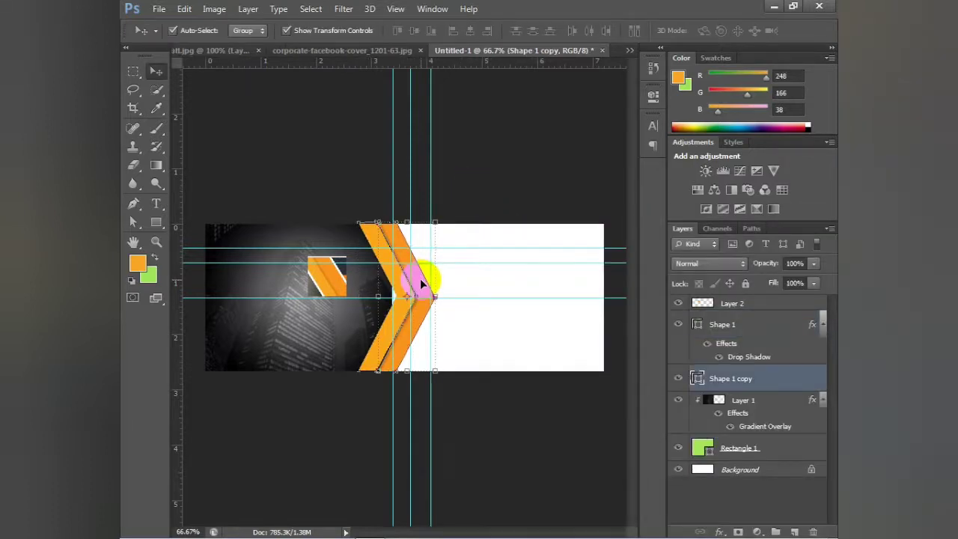
click(470, 199)
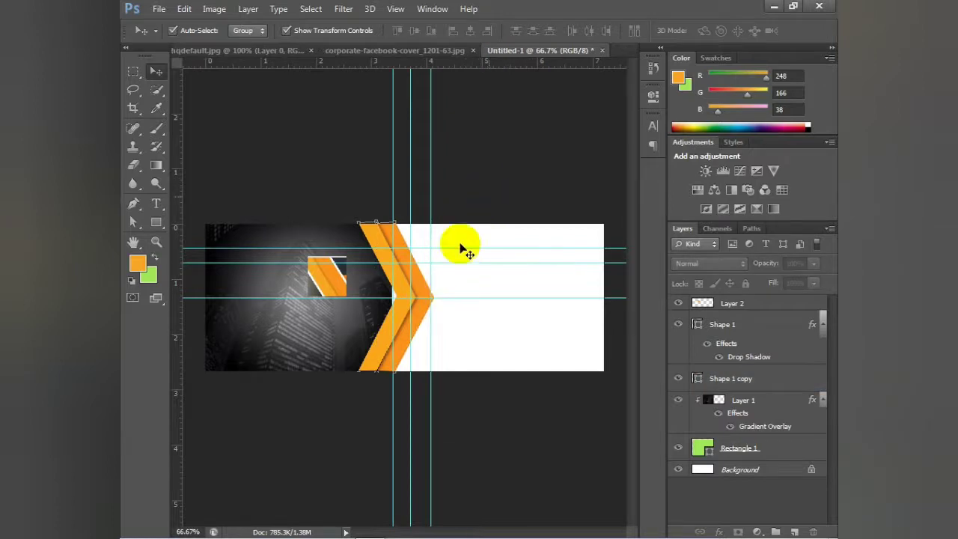
click(430, 52)
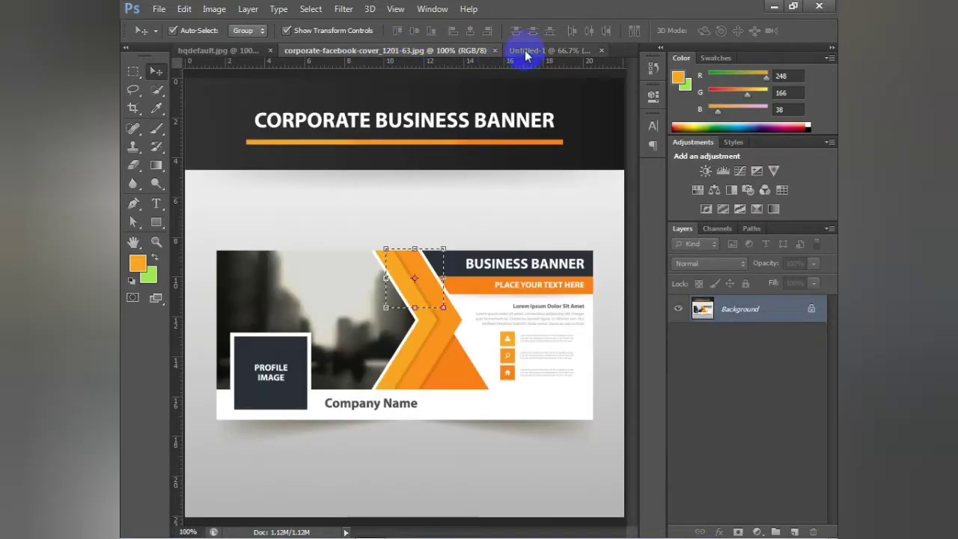
click(525, 50)
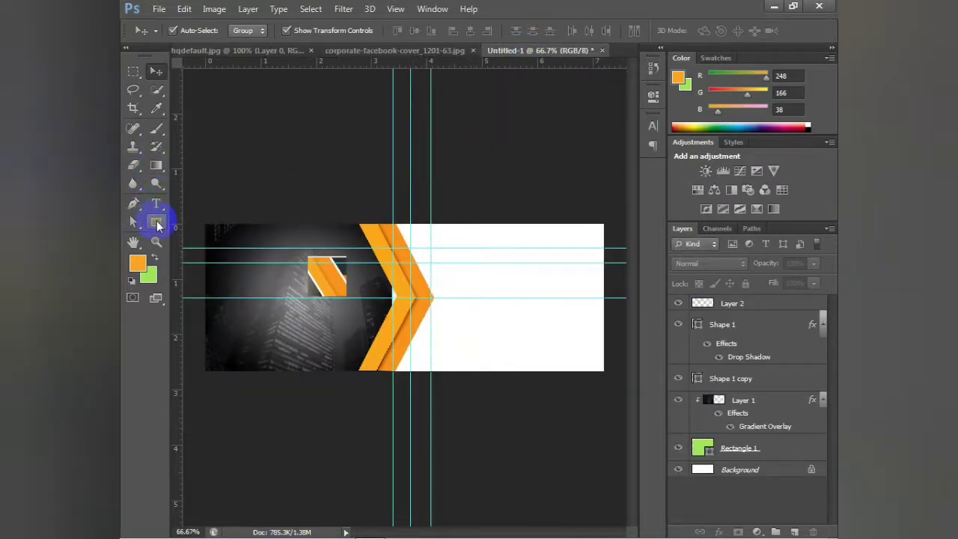
Step: Draw a green rectangle strip across the top right of the banner
click(156, 223)
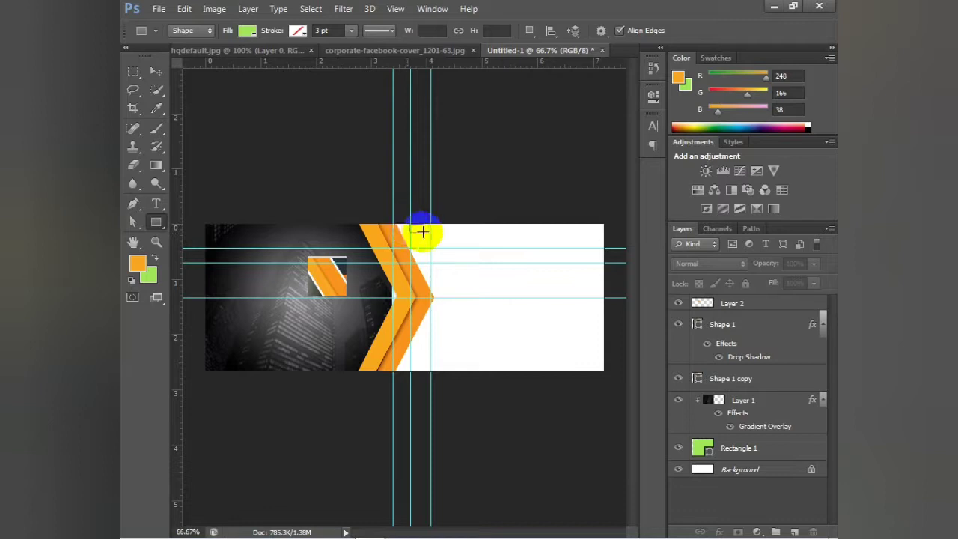
drag(423, 233, 604, 247)
click(155, 72)
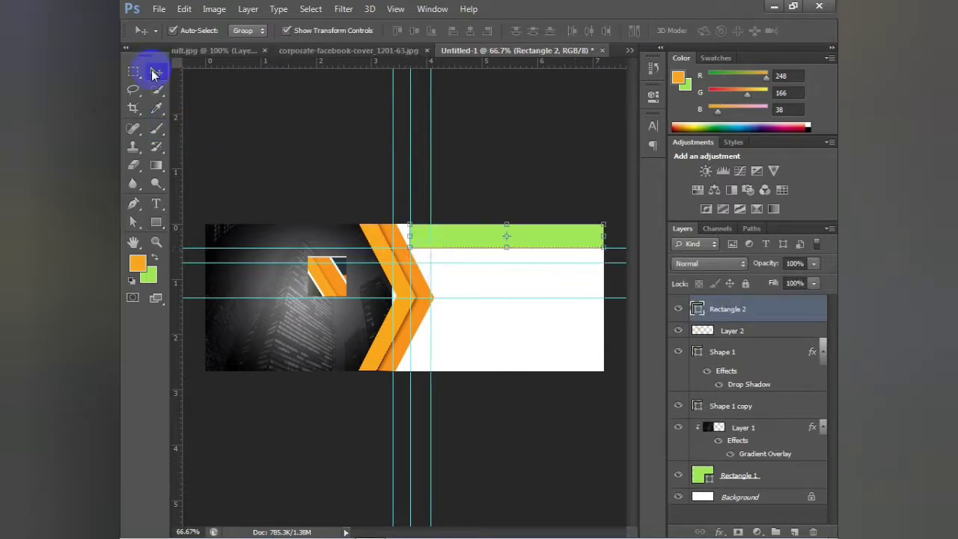
Step: Slant the strip's left end by moving its bottom-left anchor with Direct Selection
key(p)
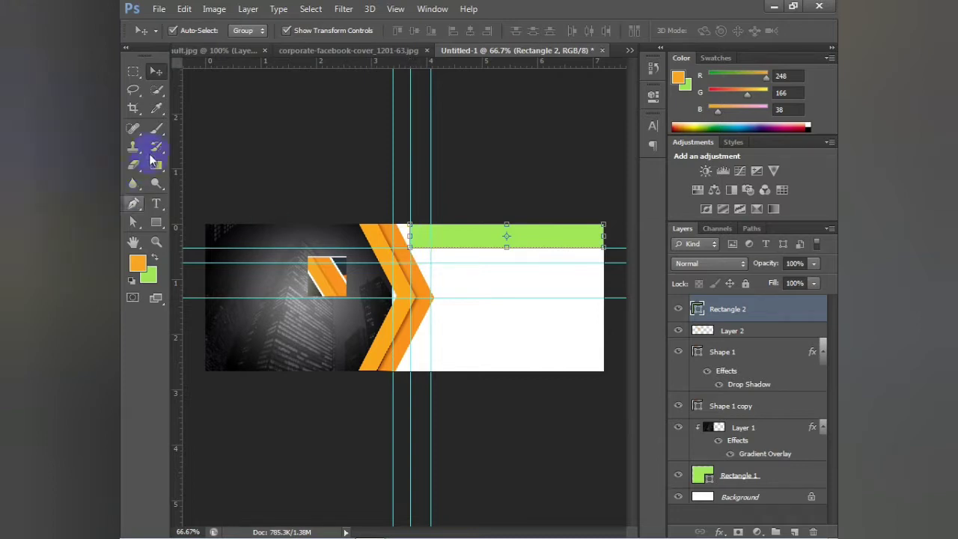
click(133, 222)
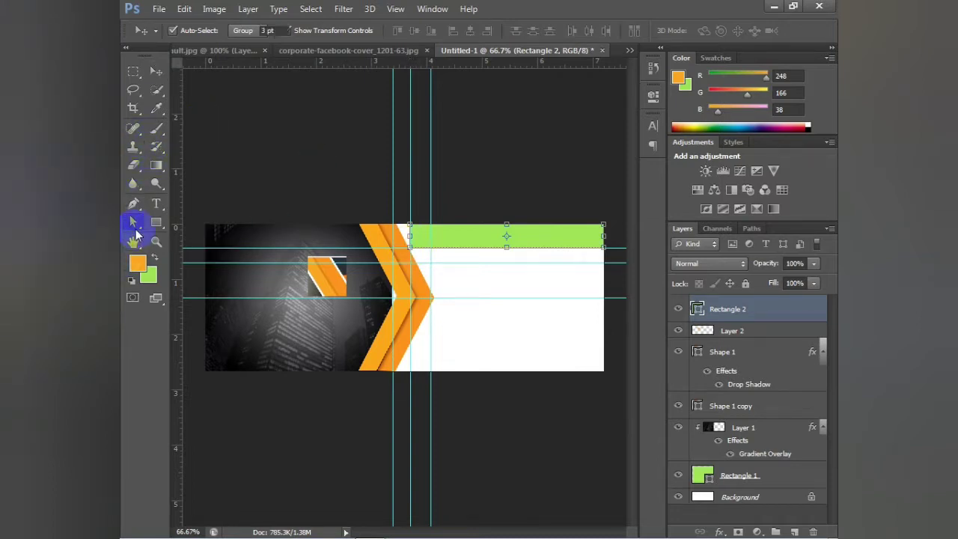
click(289, 241)
click(404, 250)
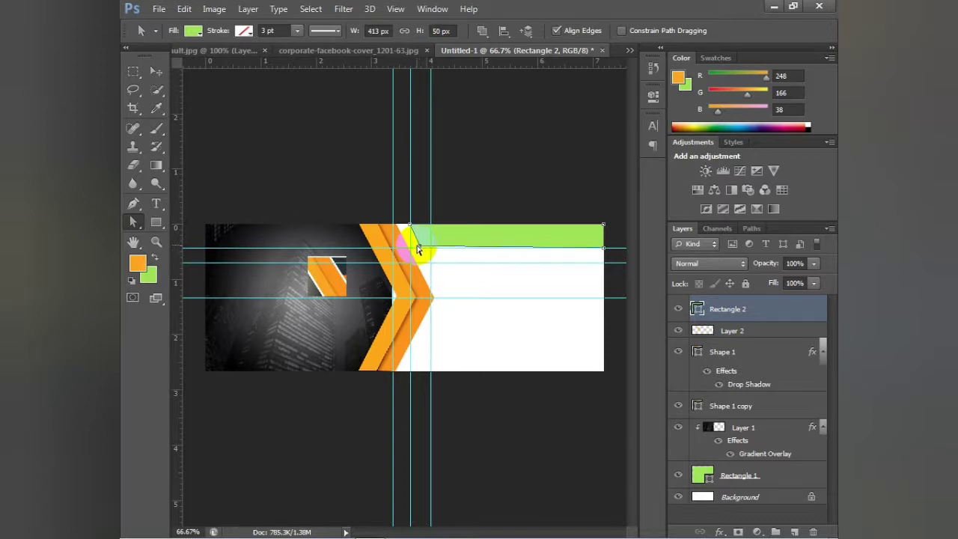
drag(419, 248, 420, 248)
click(156, 71)
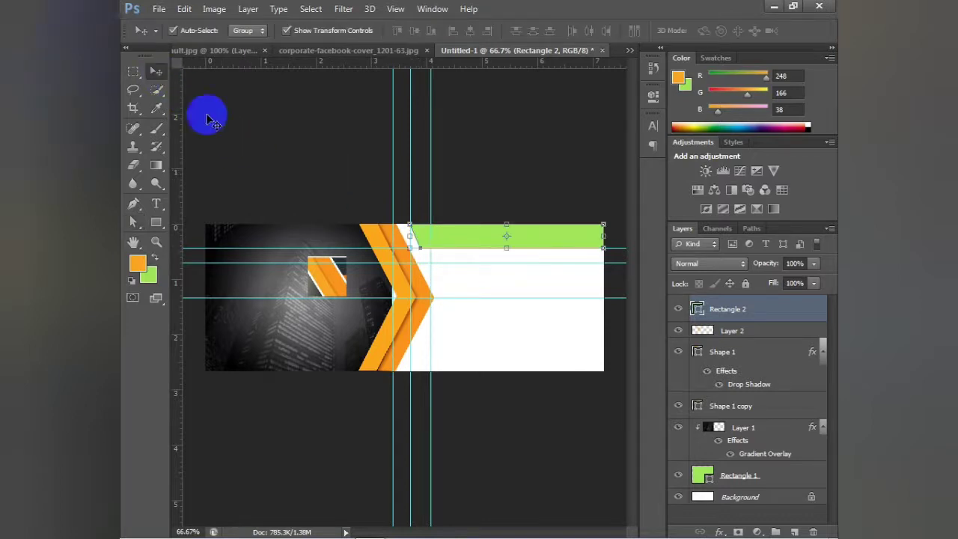
click(267, 151)
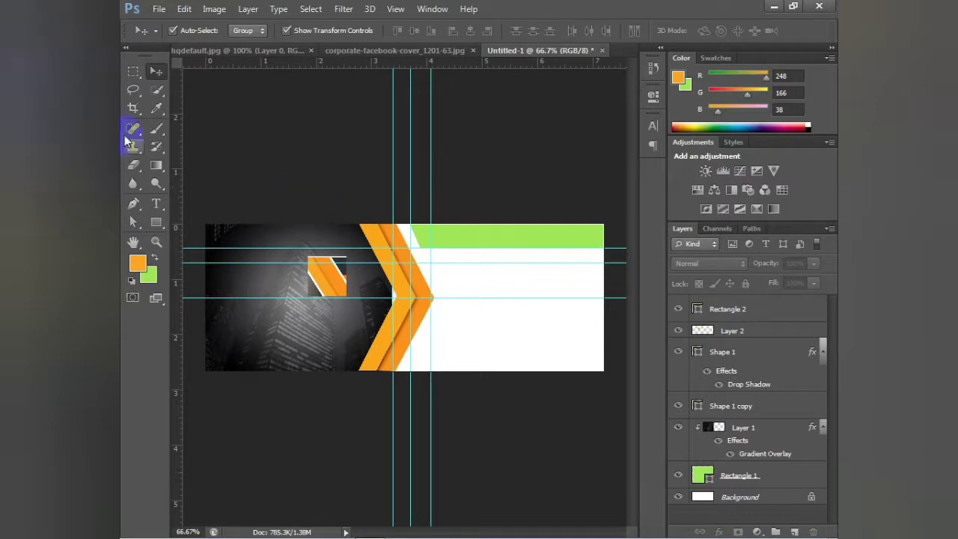
drag(378, 318, 384, 372)
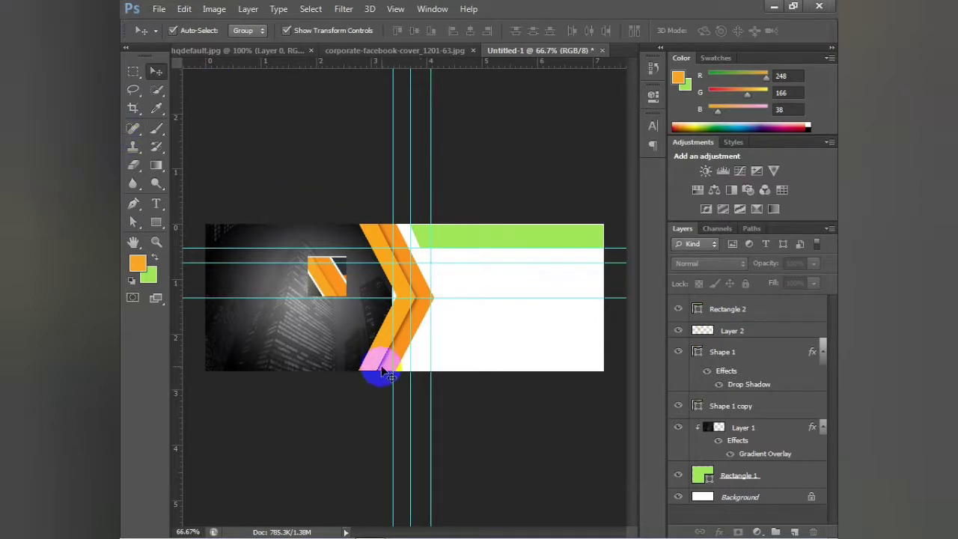
Step: Duplicate the green strip slightly lower and halve the copy's height
click(472, 233)
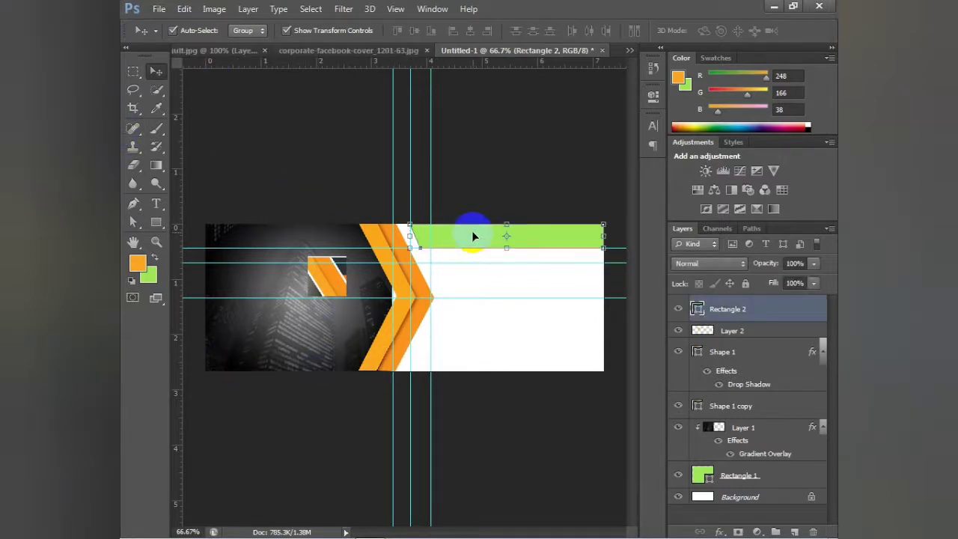
click(464, 190)
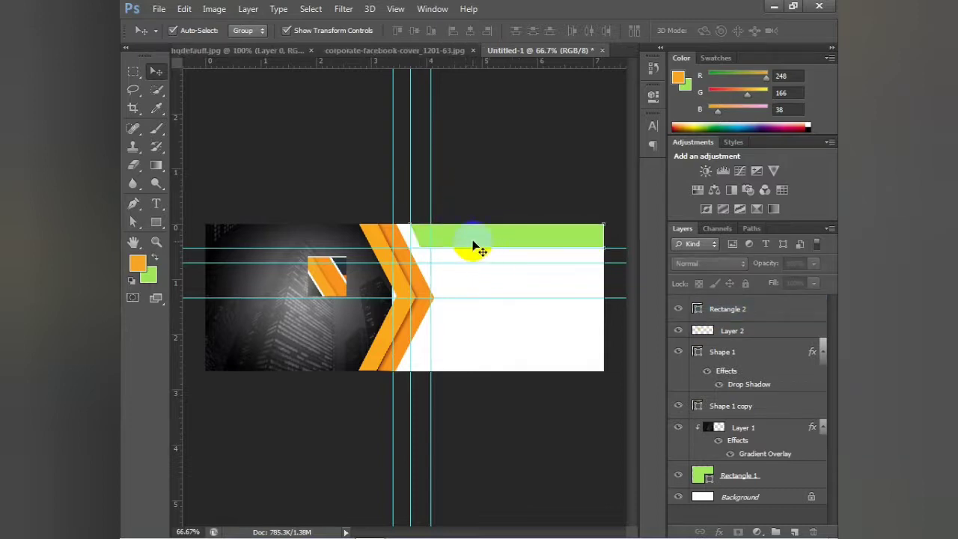
click(473, 245)
click(481, 196)
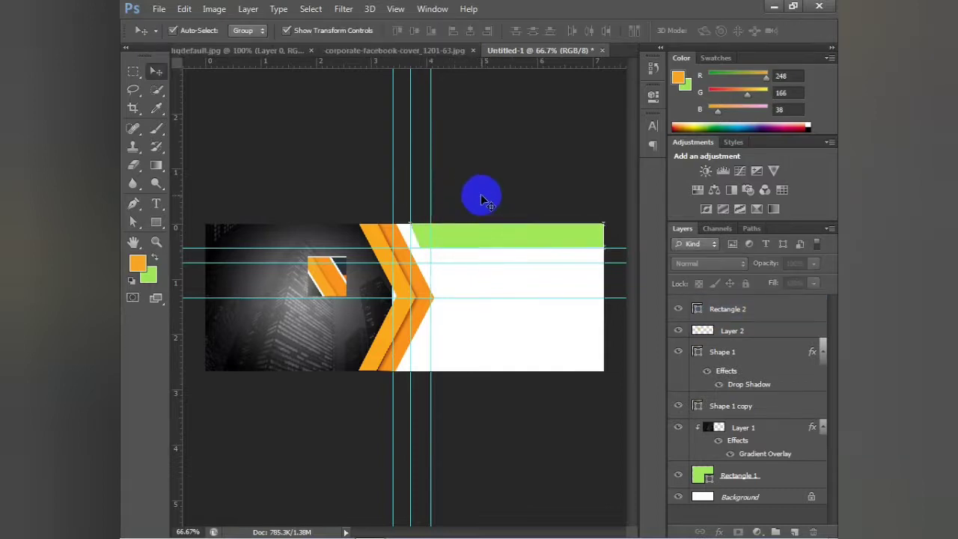
click(464, 236)
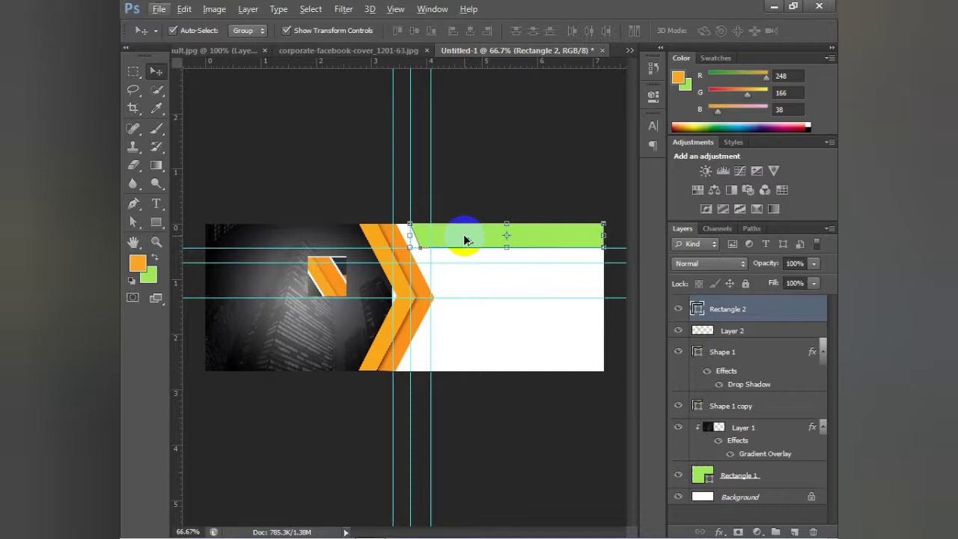
mouse_move(464, 238)
mouse_down()
mouse_move(465, 250)
mouse_move(416, 248)
mouse_up()
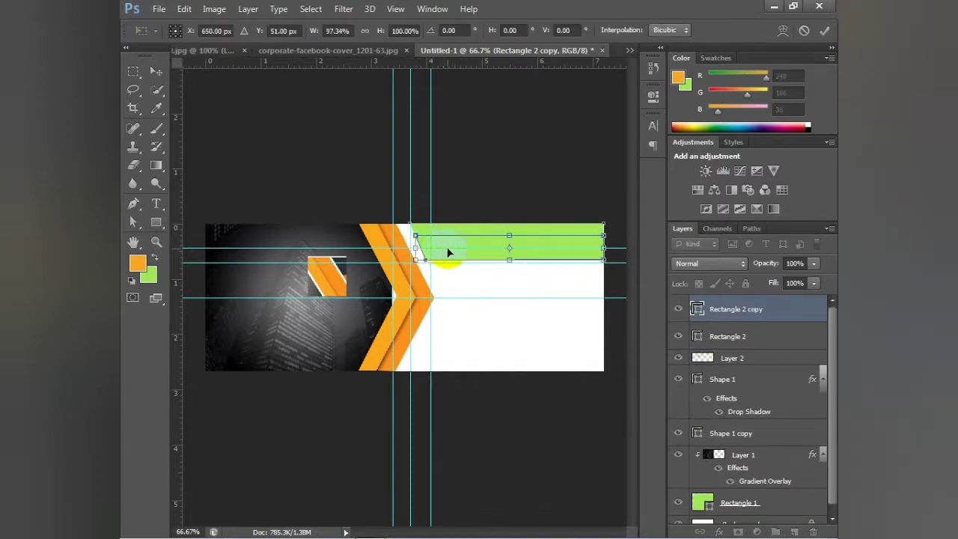
drag(510, 235, 512, 248)
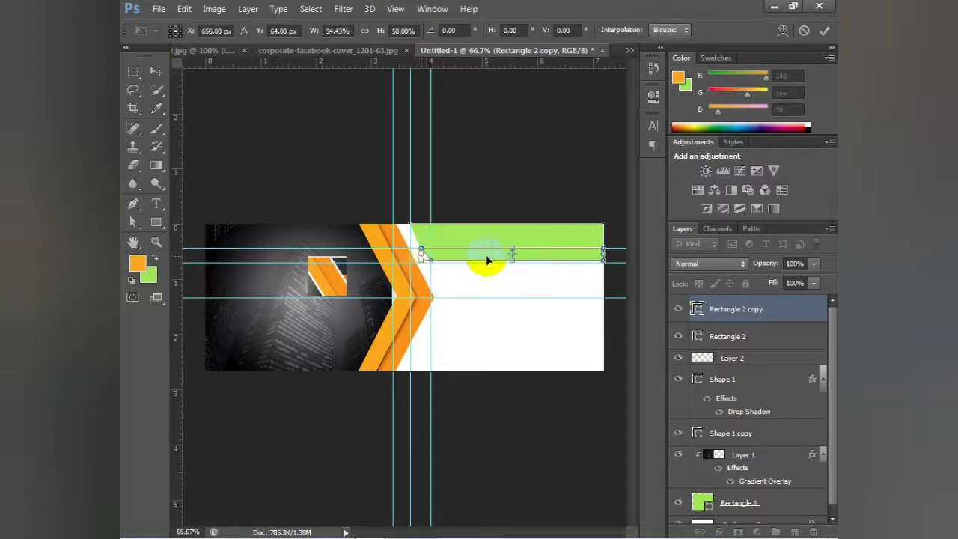
key(Return)
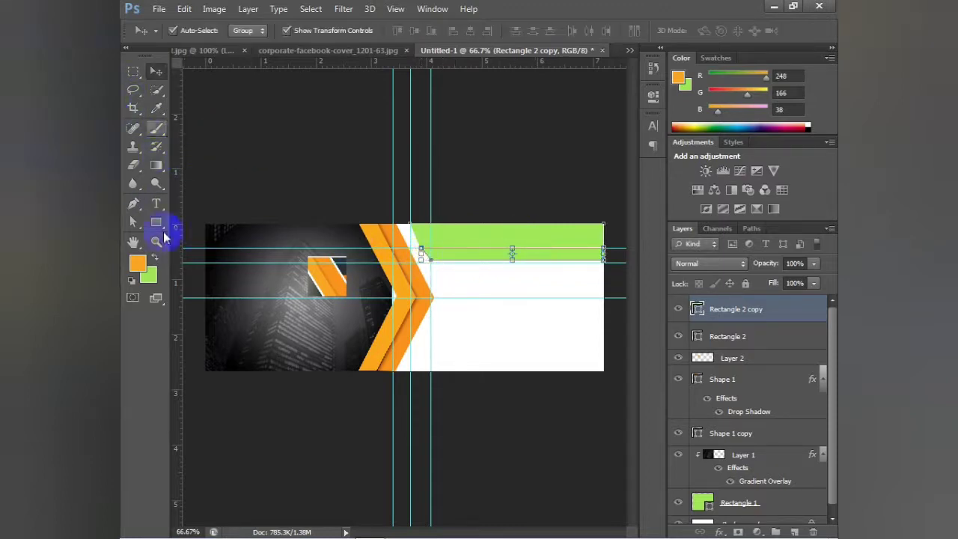
Step: Nudge the copied strip into position and commit a Free Transform
click(134, 222)
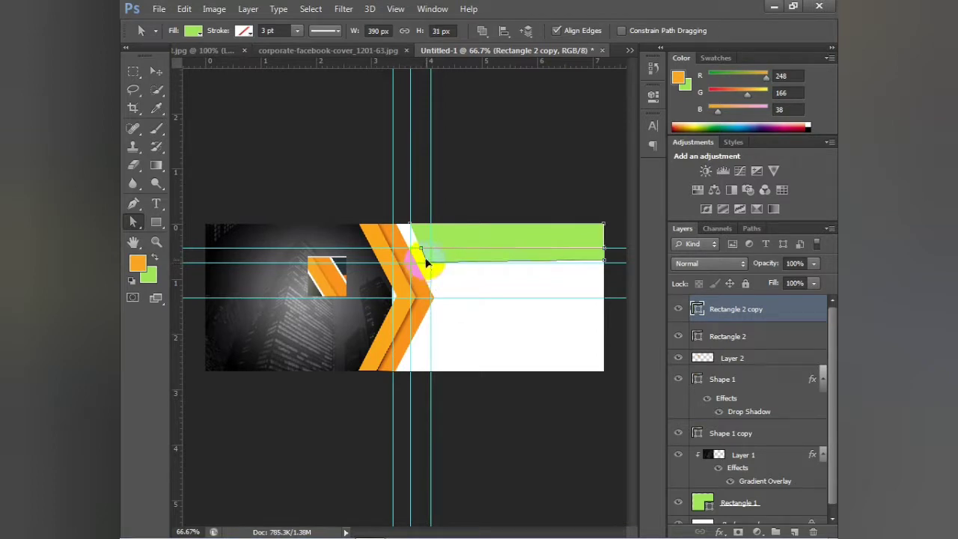
click(155, 69)
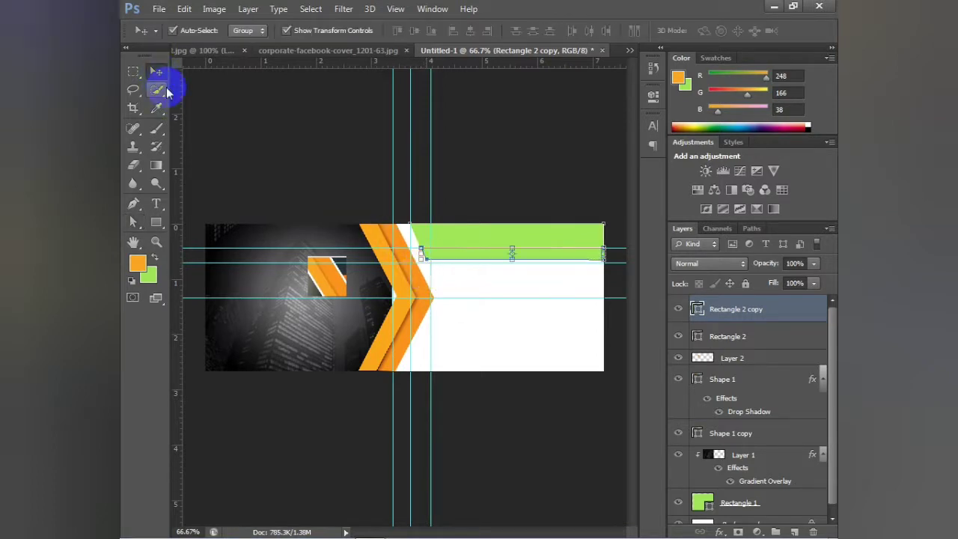
drag(205, 107, 209, 111)
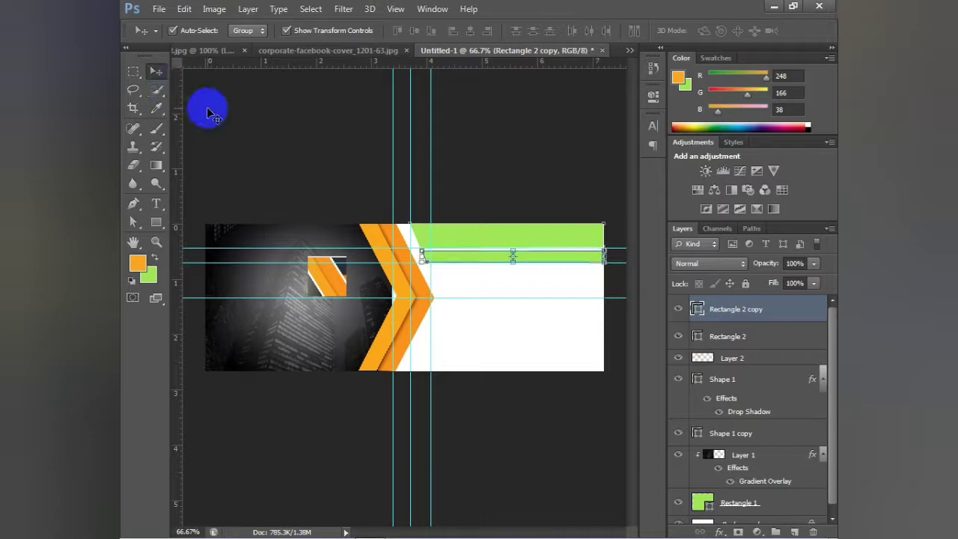
click(485, 236)
key(ctrl+t)
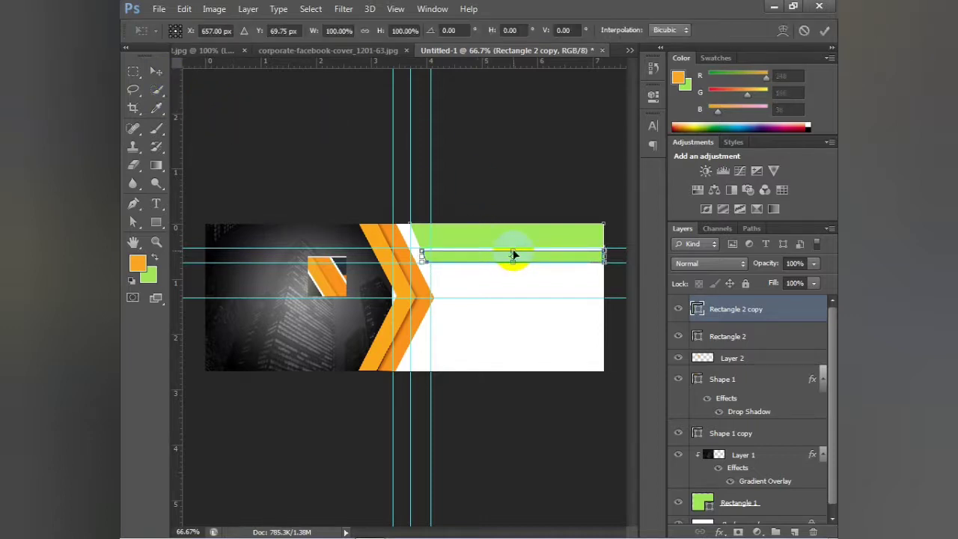
key(Return)
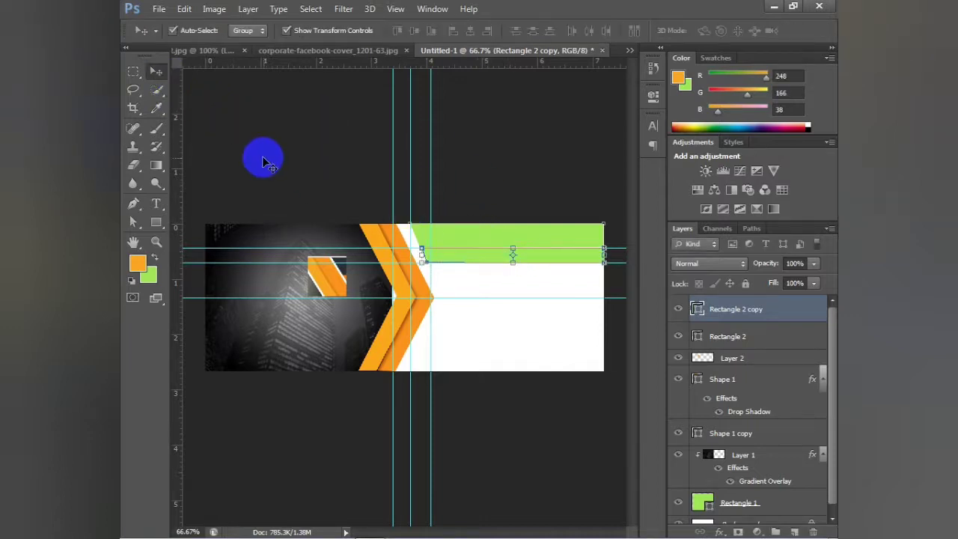
click(262, 156)
Step: Pull the thin copy strip's left end in to meet the chevrons, then show the reference
click(494, 223)
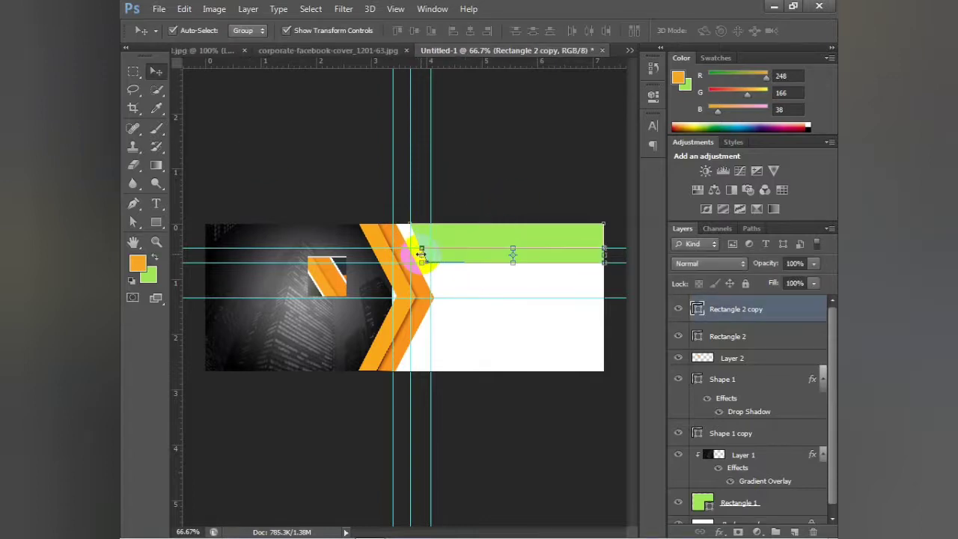
key(ctrl+t)
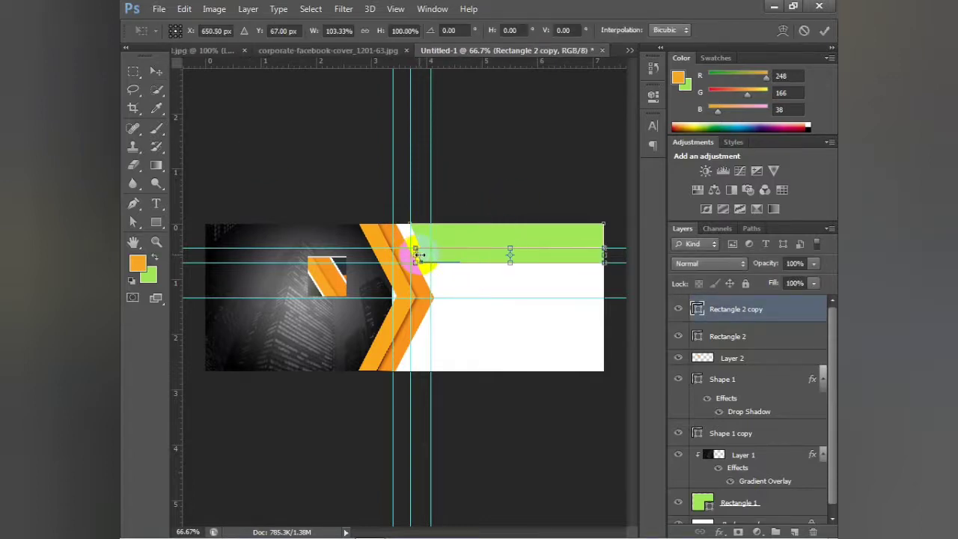
drag(418, 255, 412, 250)
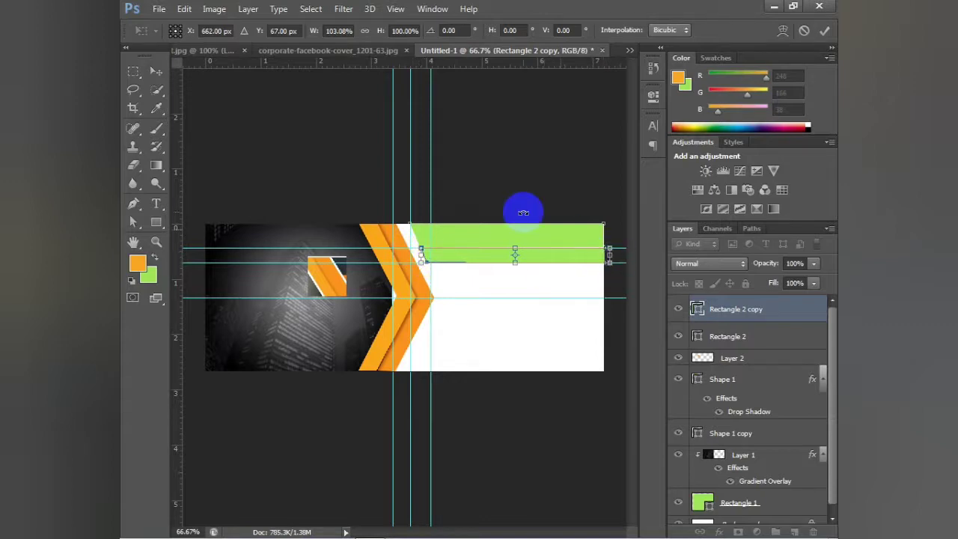
key(Return)
click(517, 176)
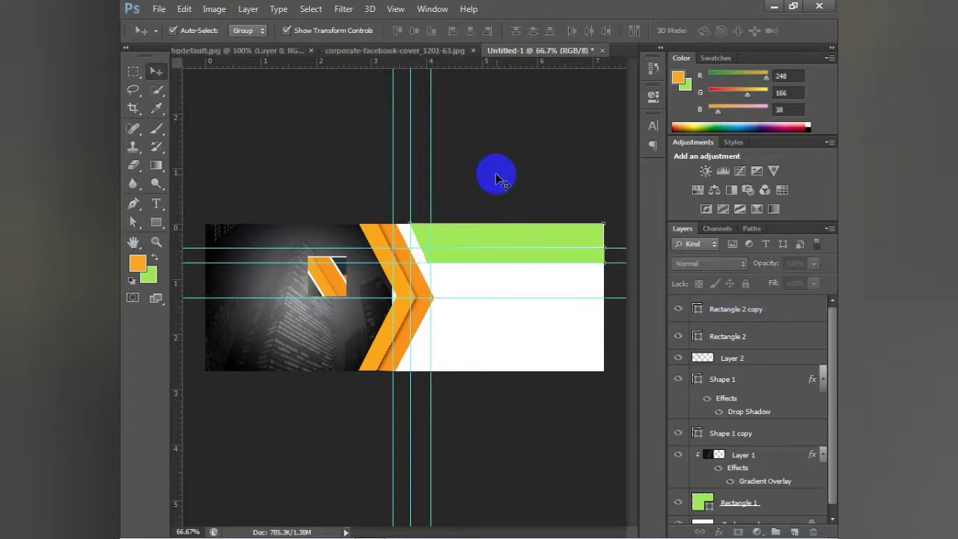
click(507, 246)
click(385, 52)
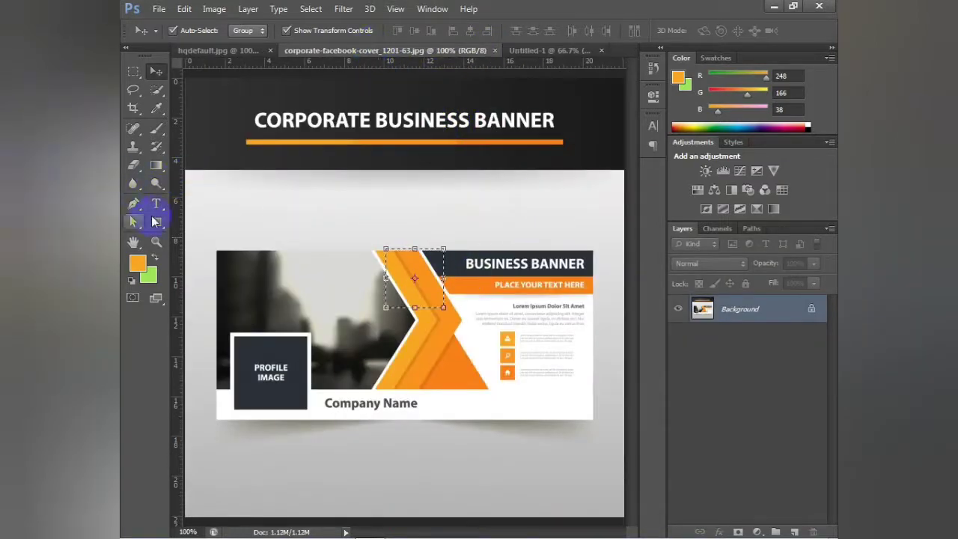
Step: Marquee a small patch where the reference's dark band meets the orange strip and drag it toward Untitled-1
click(133, 72)
click(465, 285)
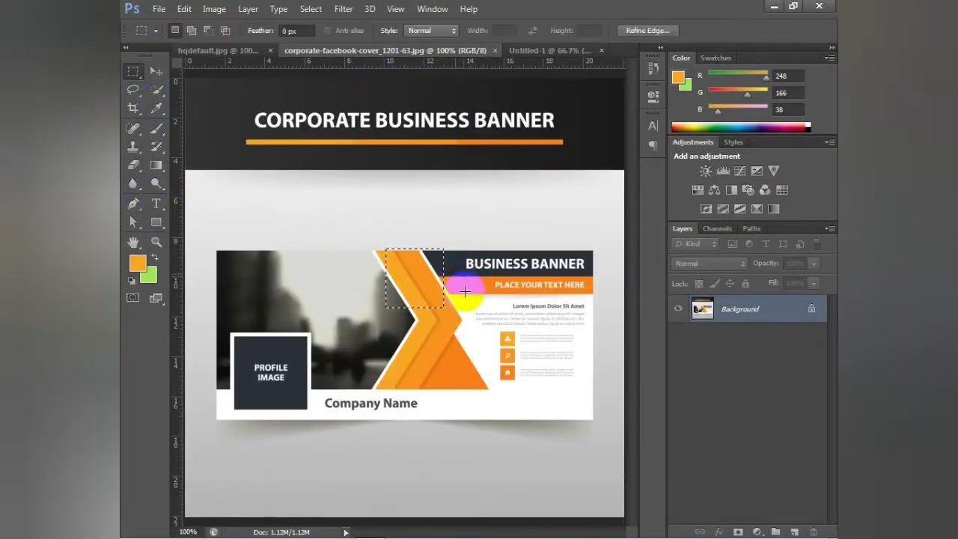
mouse_move(480, 301)
mouse_down()
mouse_move(453, 272)
mouse_move(468, 288)
mouse_up()
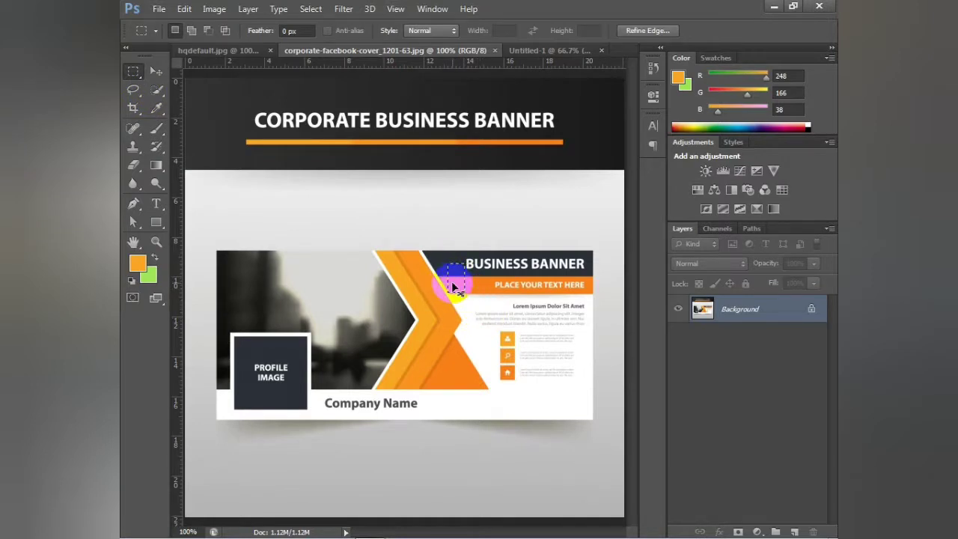
drag(435, 283, 518, 63)
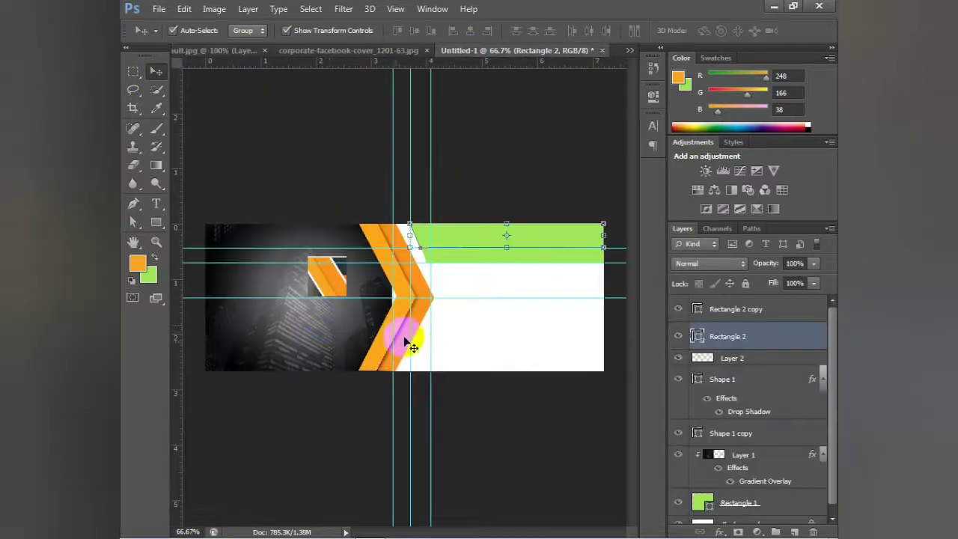
Step: Drop the patch into the banner as Layer 3 and move Layer 2's orange block up-left
mouse_move(518, 62)
mouse_down()
mouse_move(449, 337)
mouse_move(402, 303)
mouse_move(292, 333)
mouse_up()
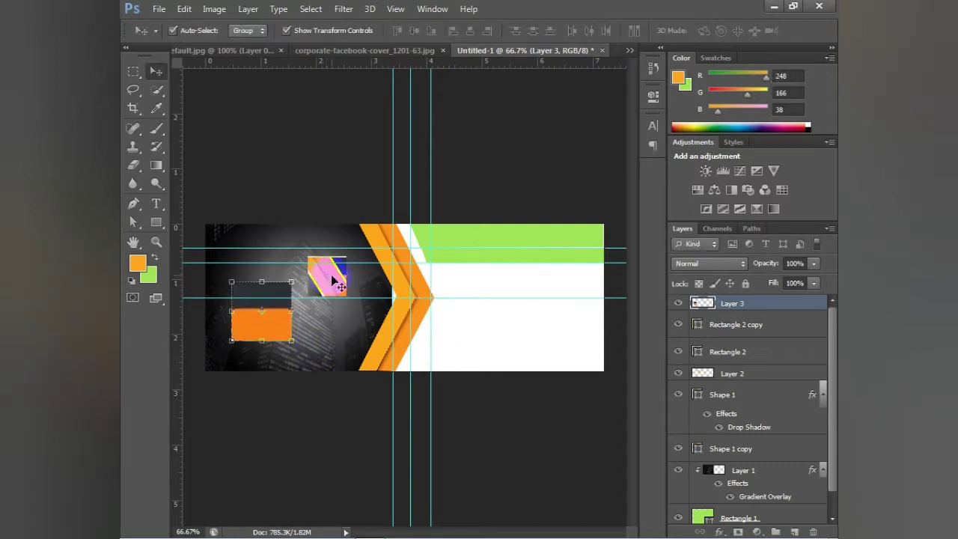
click(334, 282)
drag(337, 278, 306, 187)
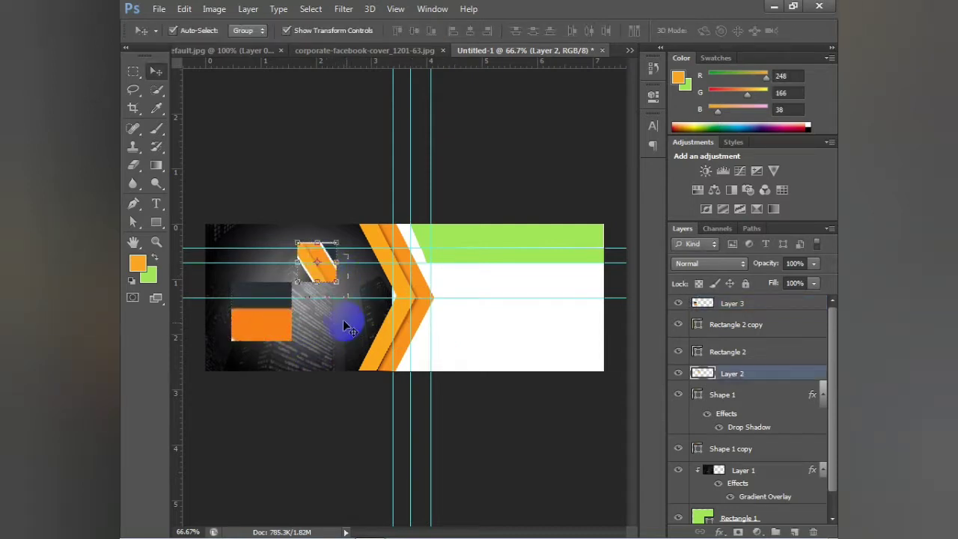
click(461, 281)
click(495, 238)
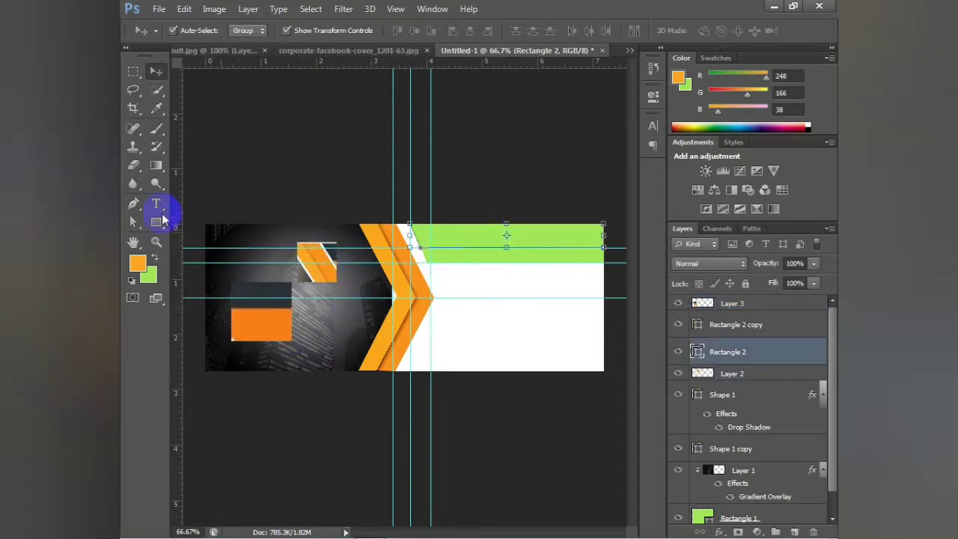
Step: Recolour the green top bar (Rectangle 2) dark grey, sampled from the city photo
click(156, 108)
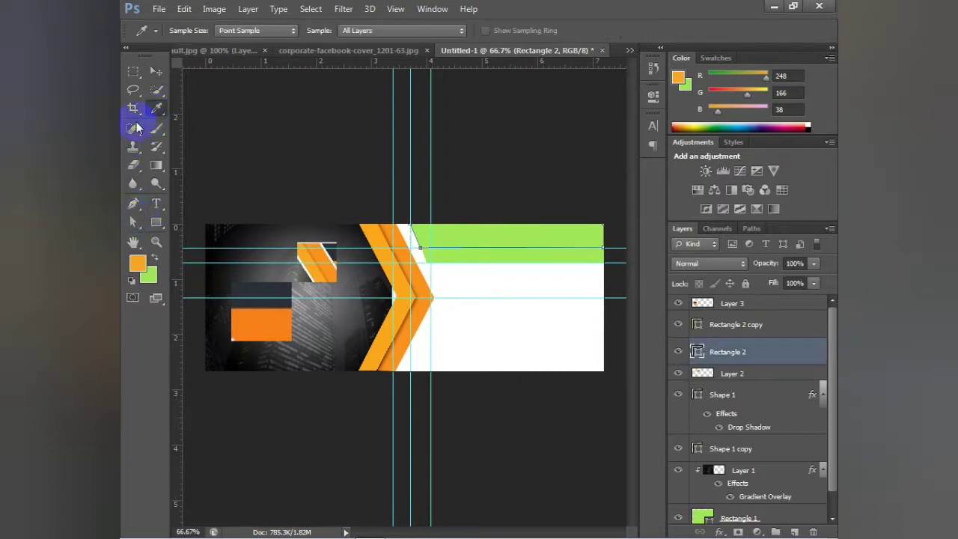
click(256, 286)
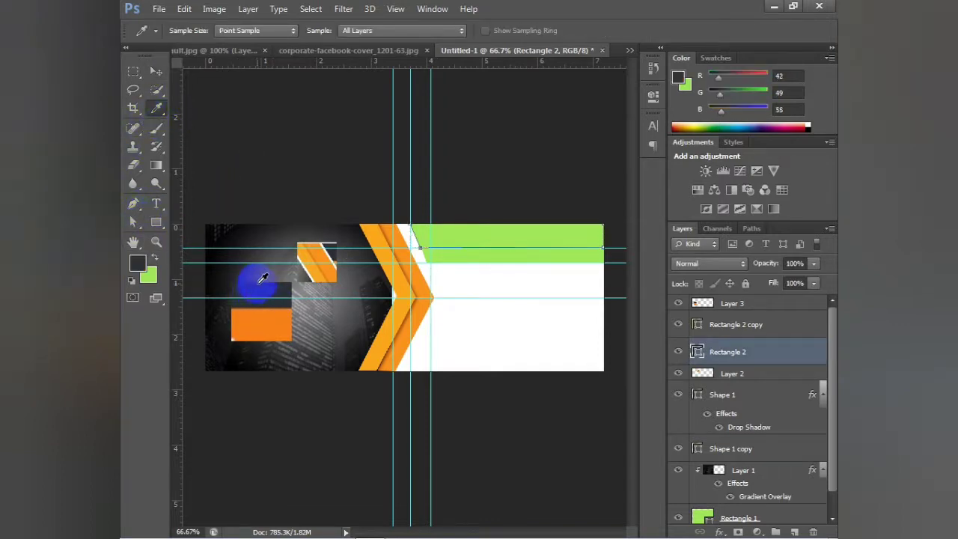
double_click(698, 351)
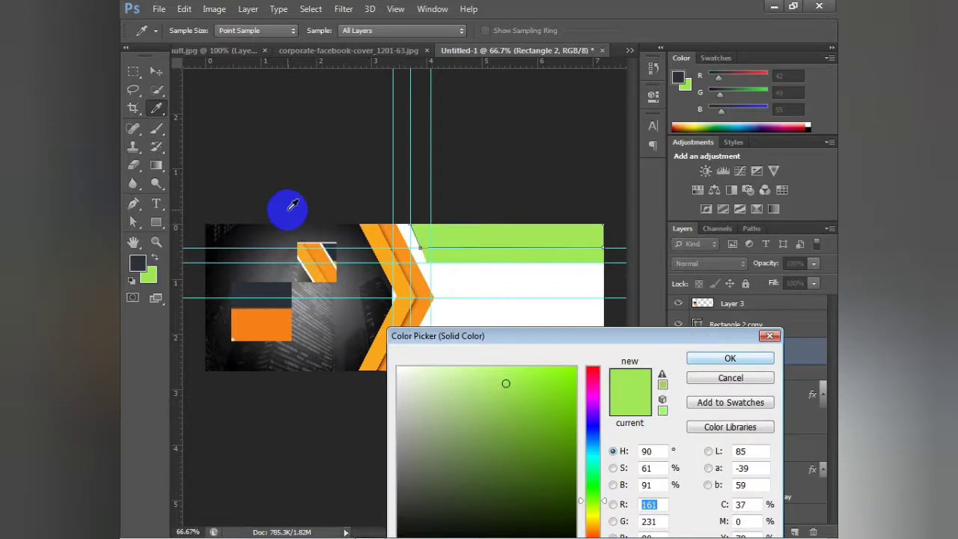
click(246, 284)
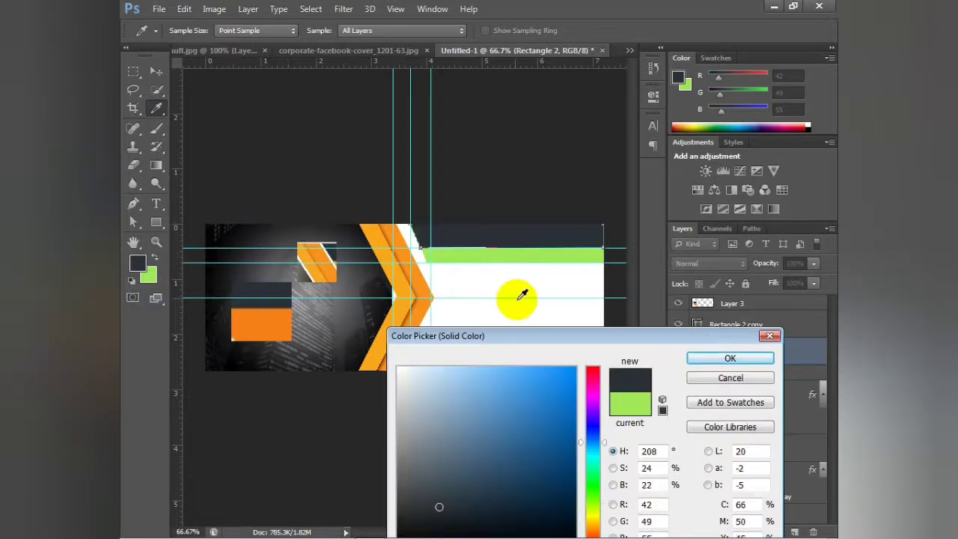
click(730, 358)
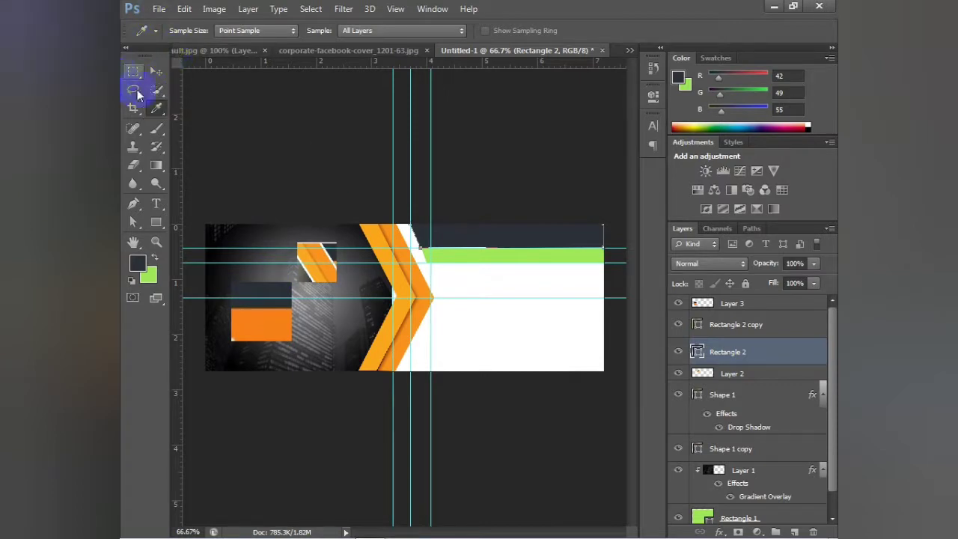
Step: Recolour the thin Rectangle 2 copy strip beneath it with the banner's orange
click(157, 73)
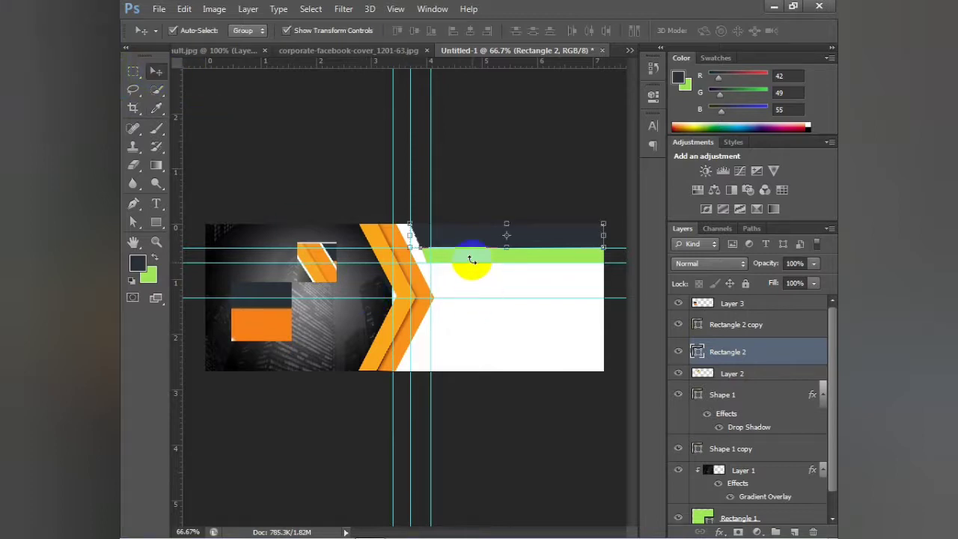
click(394, 256)
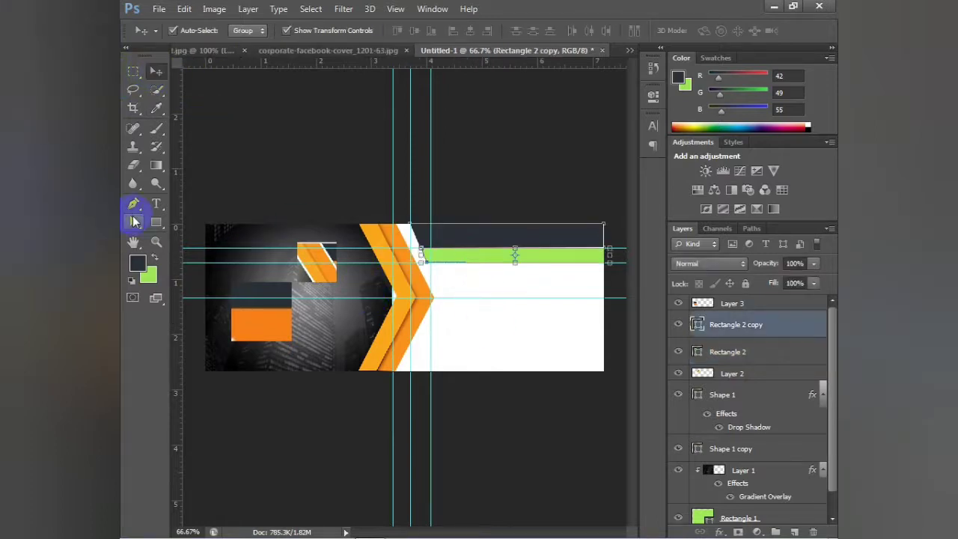
double_click(698, 324)
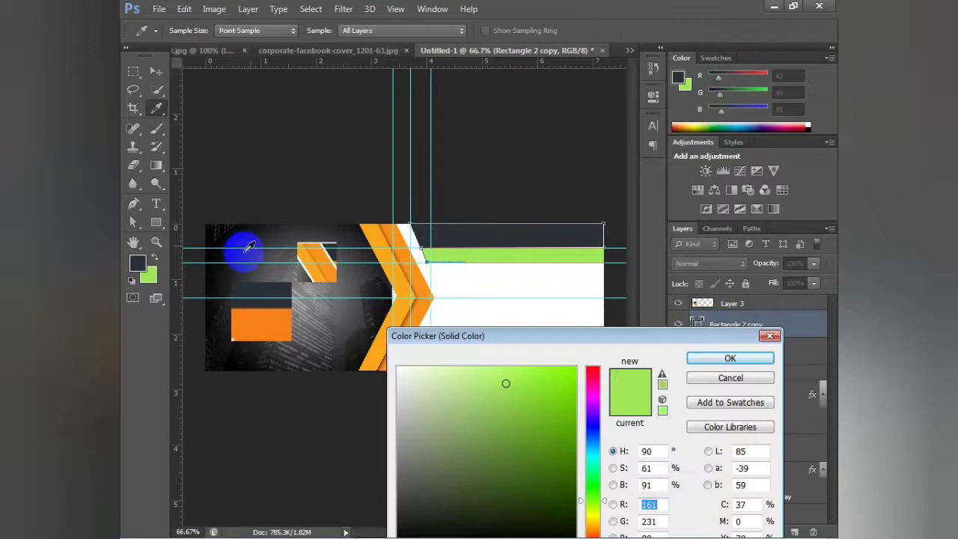
click(277, 322)
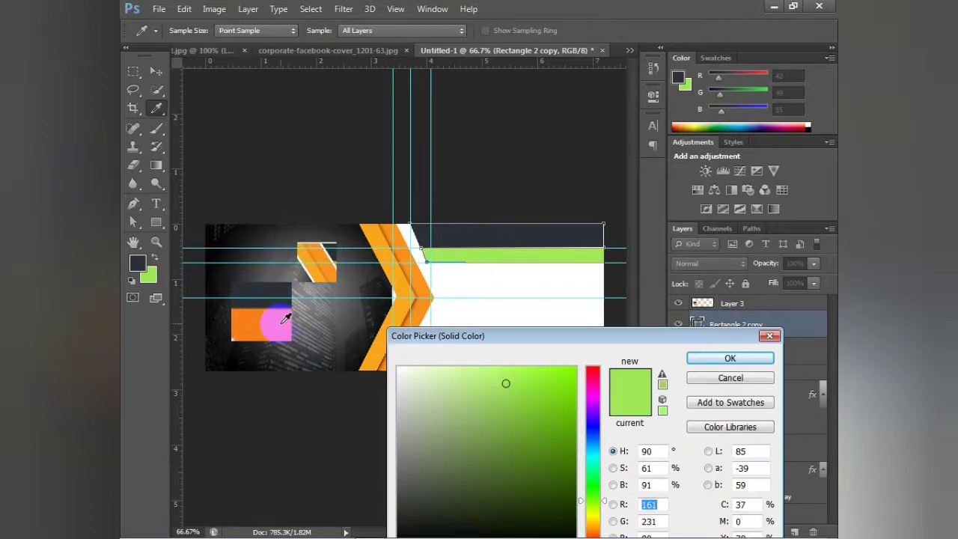
click(730, 358)
Step: Stretch the dark top bar's top edge up a few pixels to make it taller
click(506, 223)
key(ctrl+t)
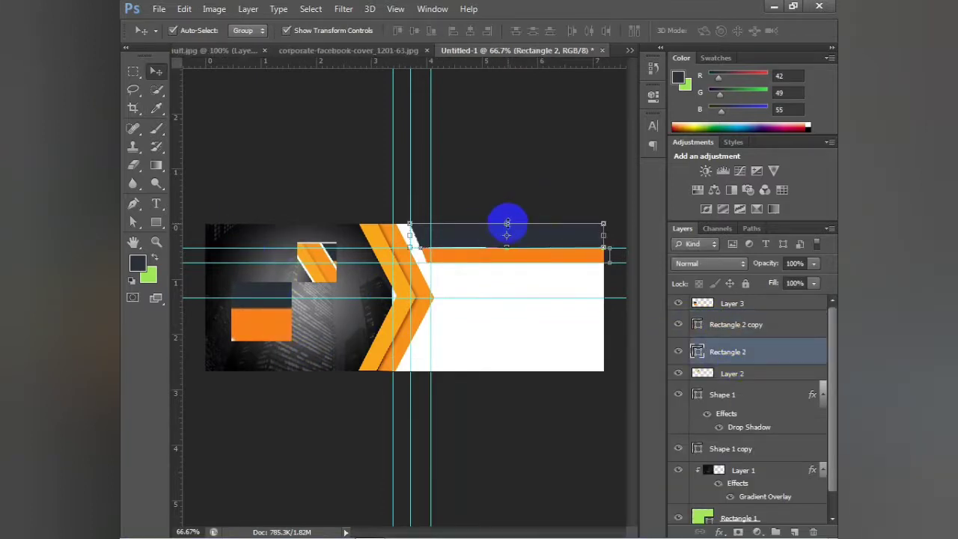
drag(506, 224, 506, 222)
key(Return)
click(497, 189)
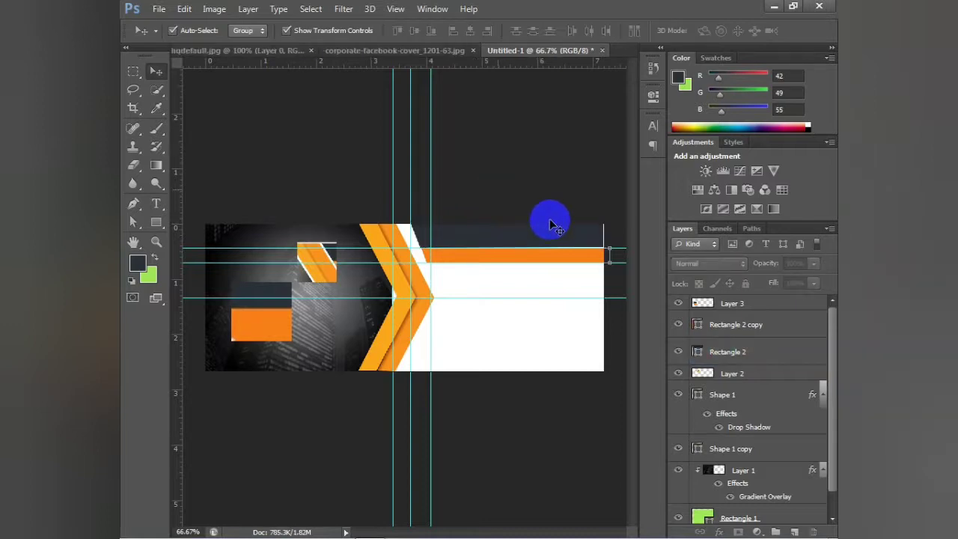
Step: Reposition the orange Rectangle 2 copy strip beside the dark bar and select its path
click(573, 243)
key(ctrl+t)
key(Return)
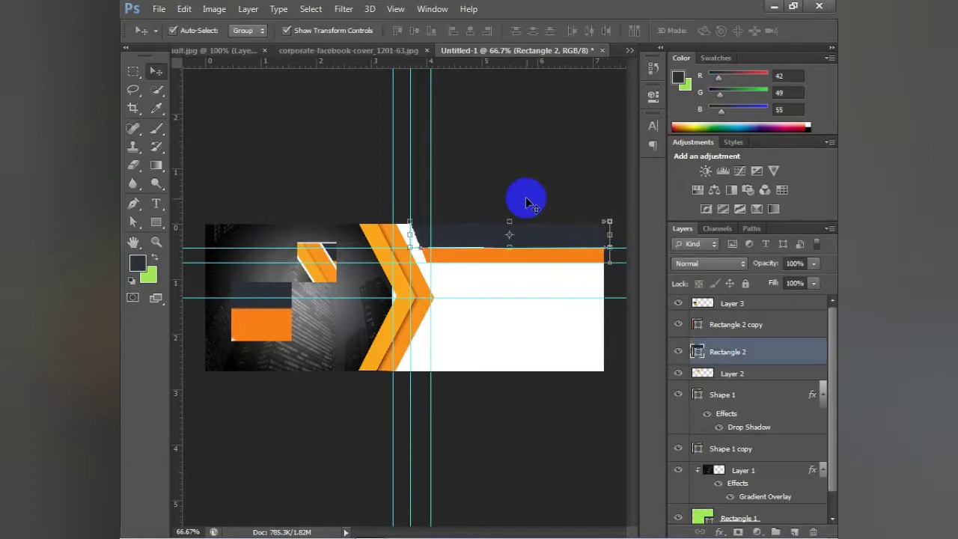
click(512, 193)
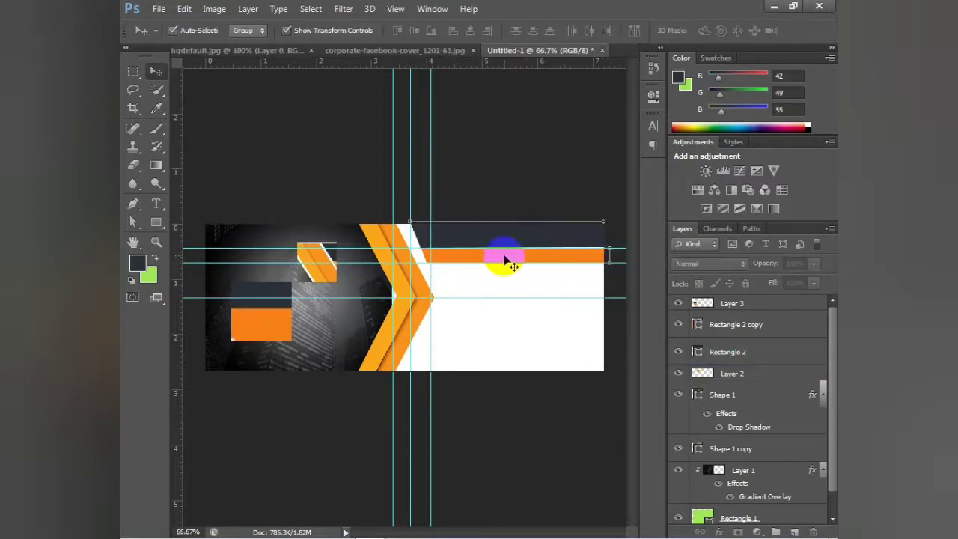
click(506, 262)
click(483, 188)
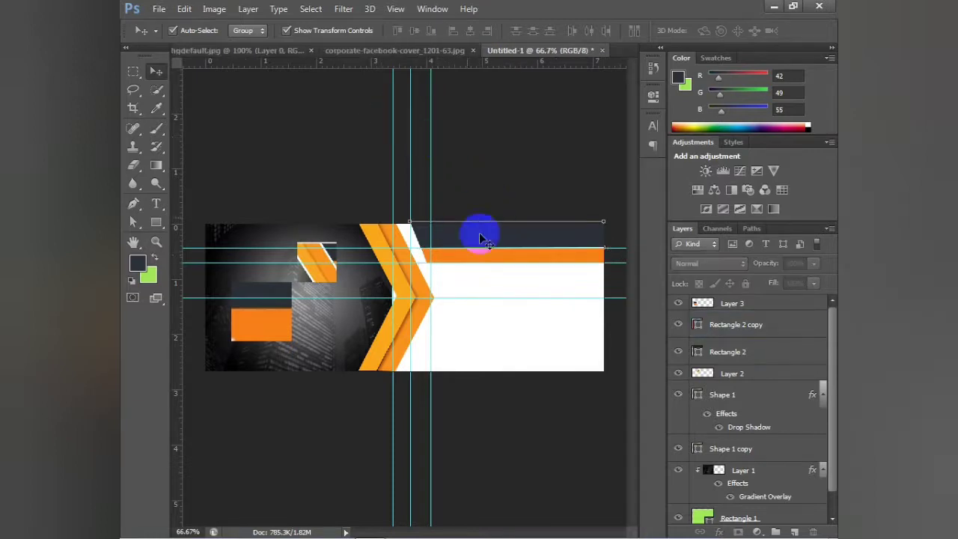
click(445, 260)
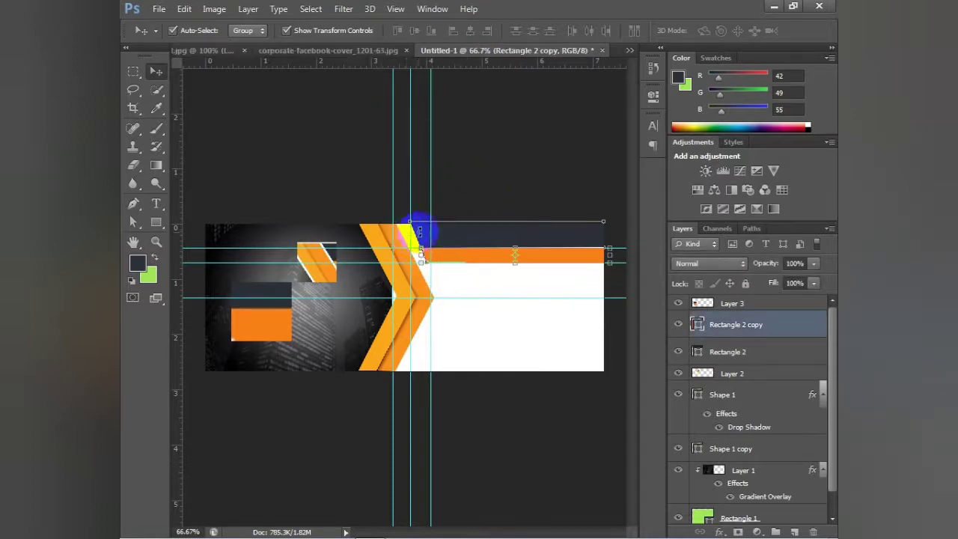
drag(454, 260, 461, 238)
click(461, 238)
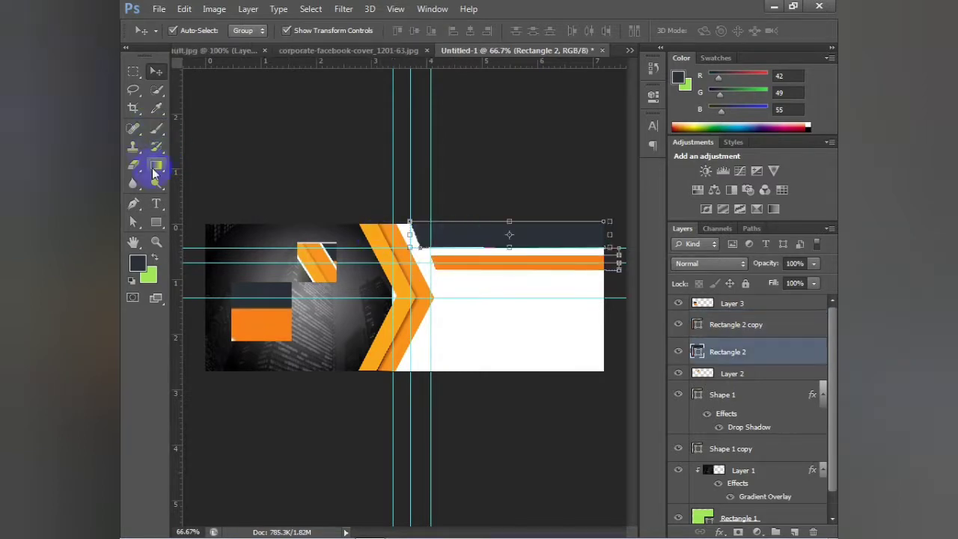
click(134, 224)
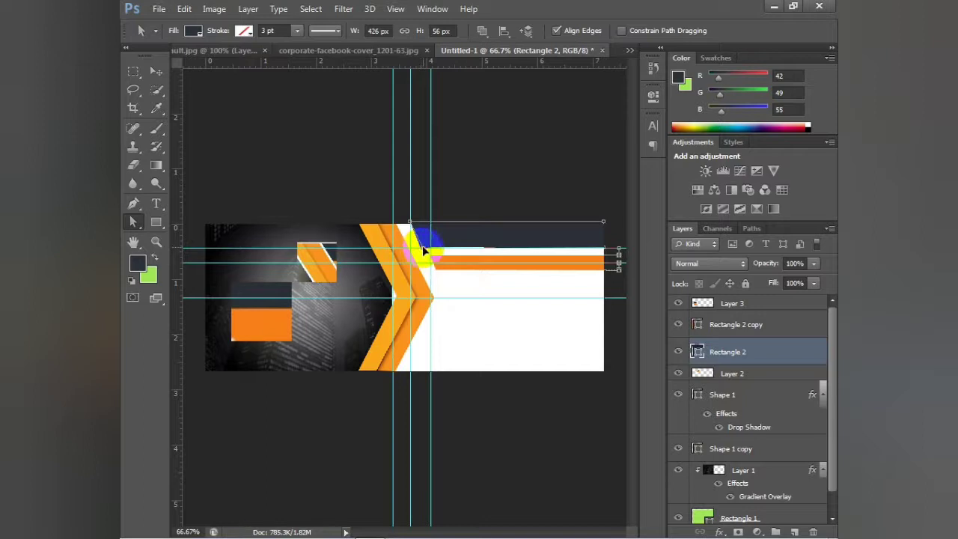
click(449, 270)
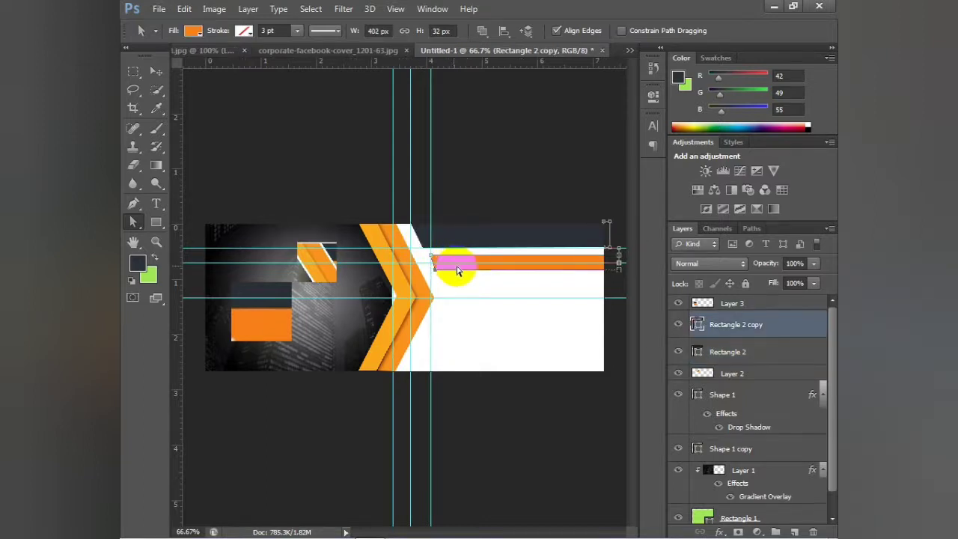
Step: Nudge the orange strip up 2 pixels so it spans 402 × 32 px to the right edge
click(156, 72)
click(225, 138)
key(Up)
key(Up)
key(Up)
key(Up)
key(Up)
key(Up)
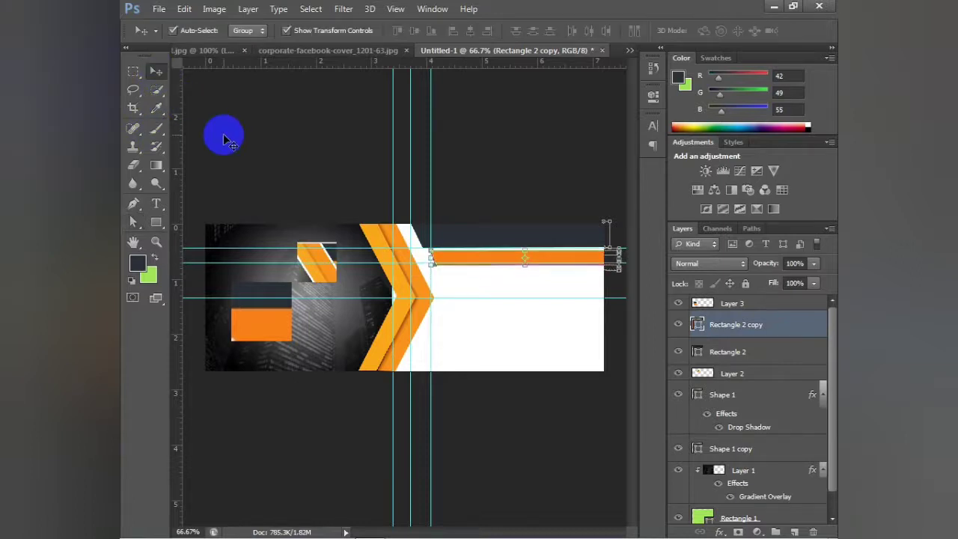
key(Up)
key(Up)
key(Up)
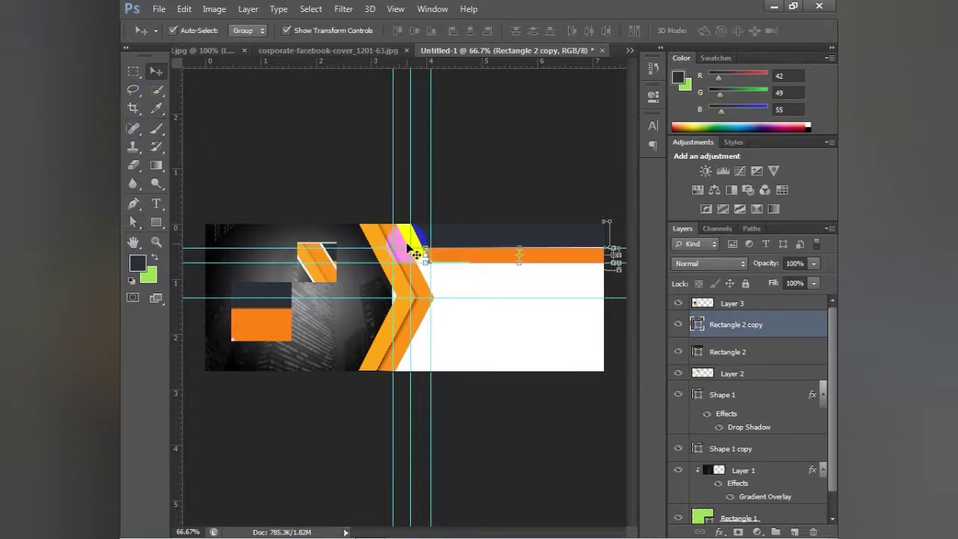
click(290, 193)
click(466, 259)
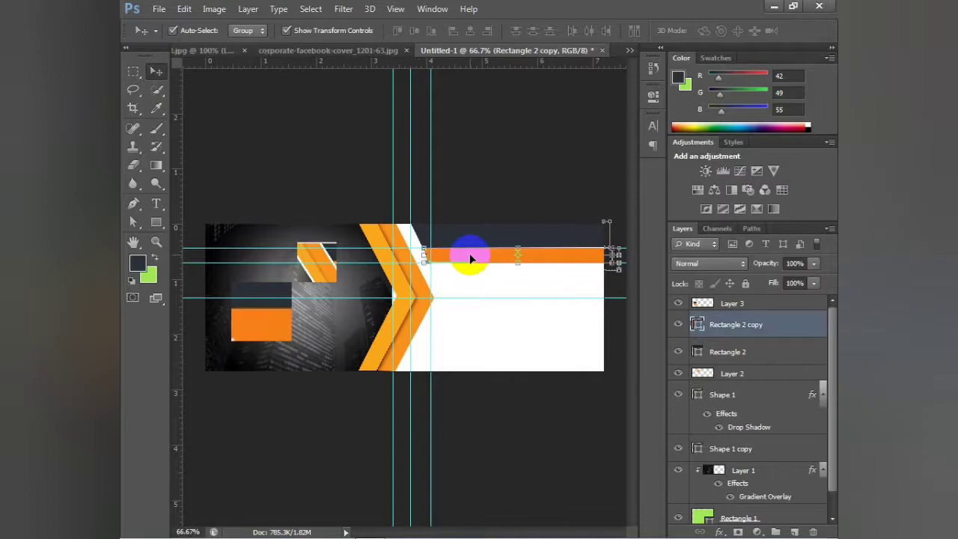
click(295, 185)
click(462, 251)
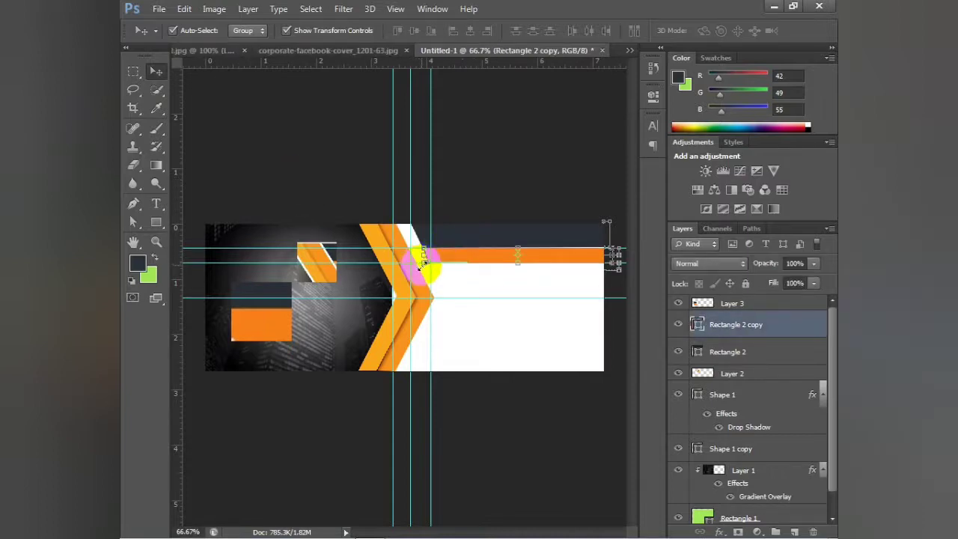
click(289, 167)
click(463, 259)
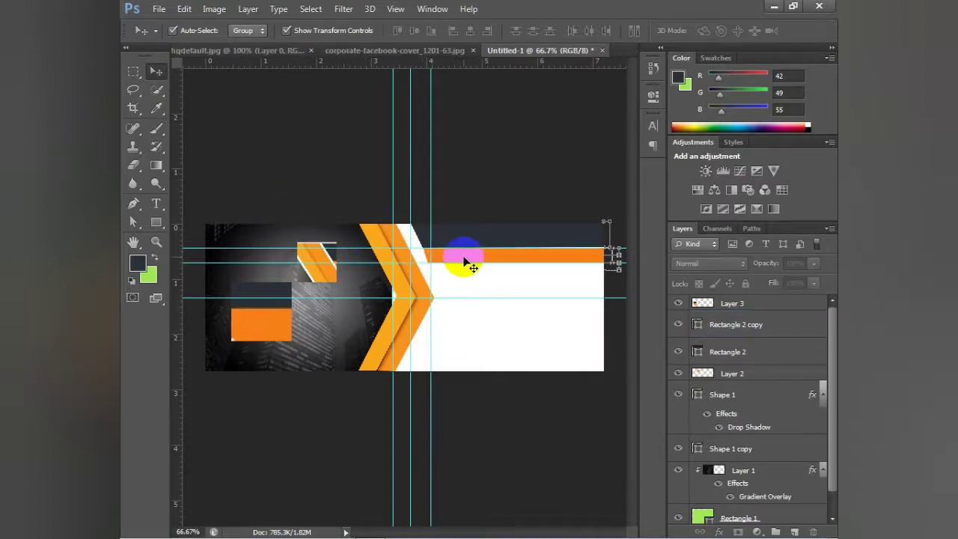
click(133, 221)
click(428, 266)
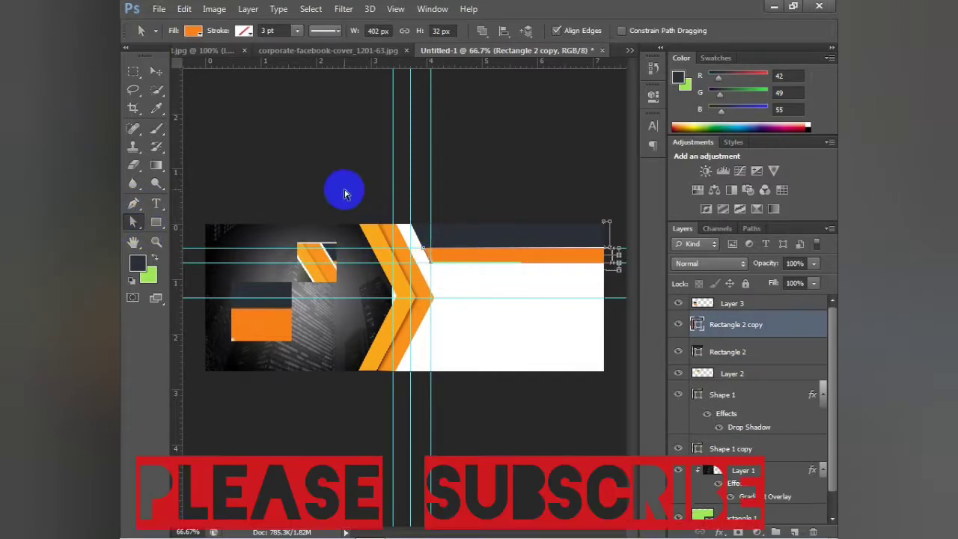
click(497, 253)
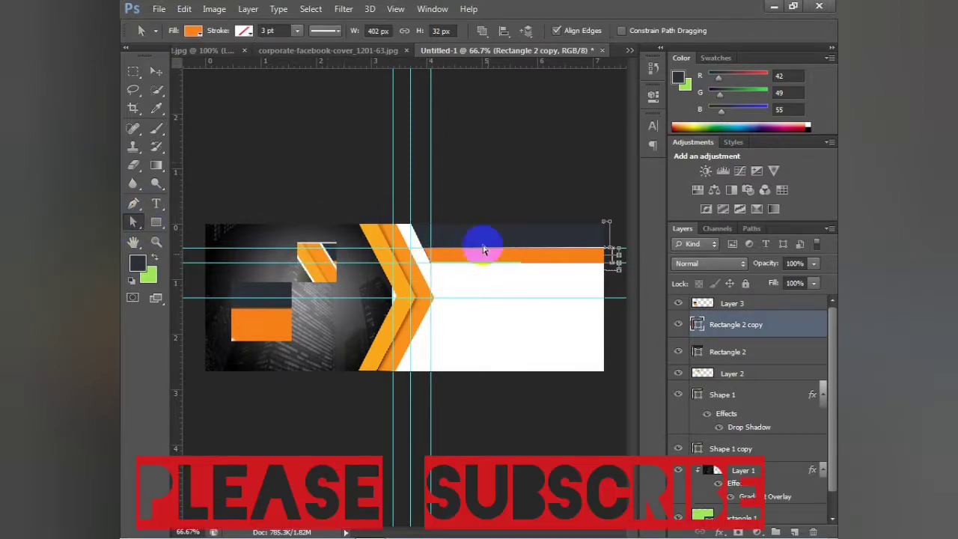
Step: Save the banner as corporate banner.psd in E:\DESIGN\facebook\banner\corporate
key(ctrl+s)
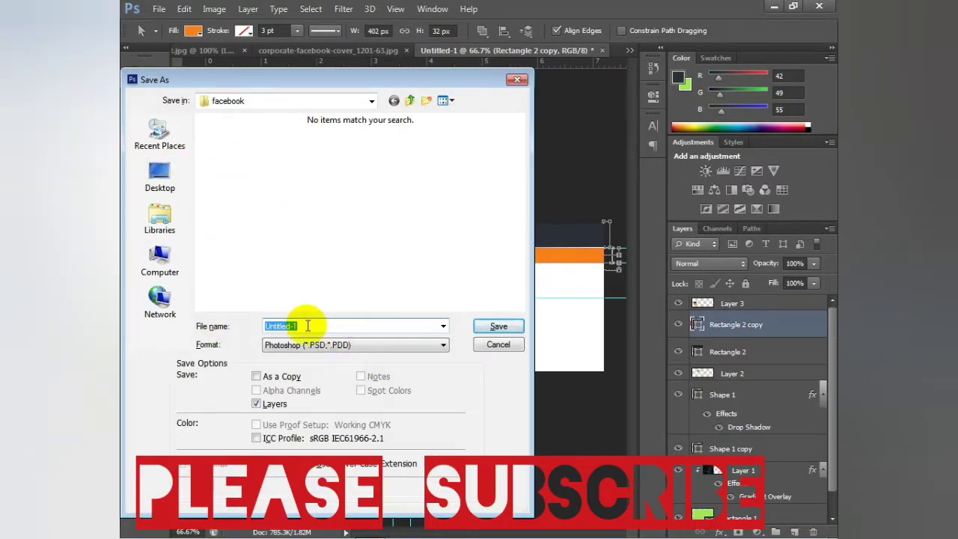
text(corp)
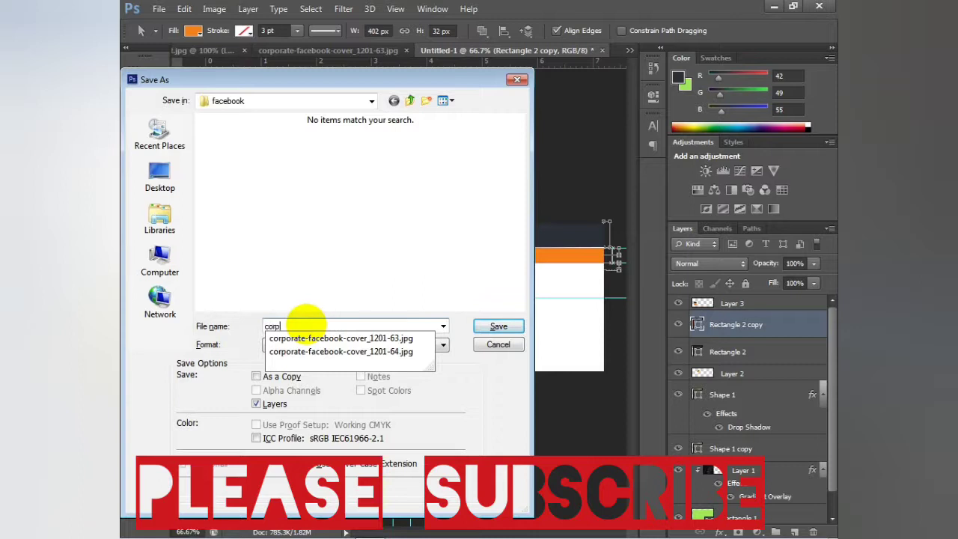
text(orate banner)
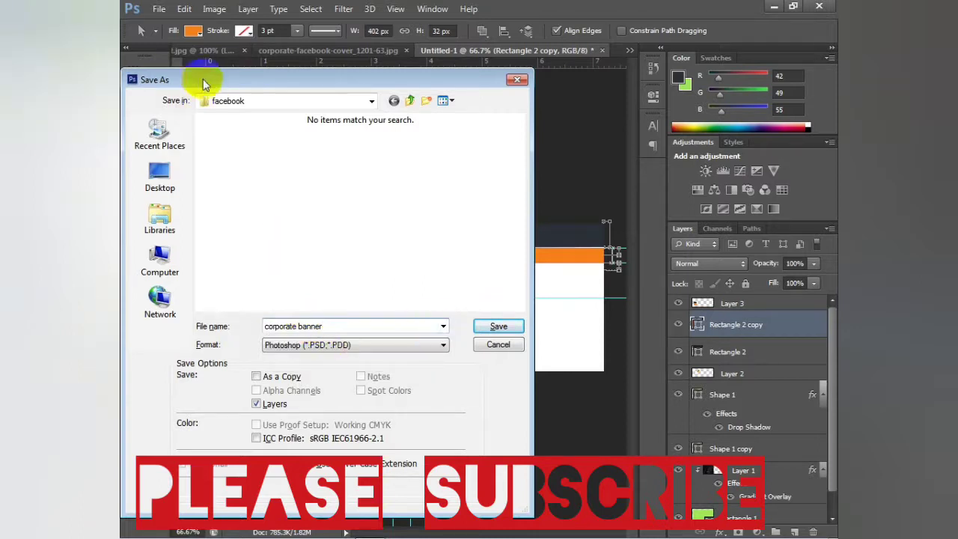
click(157, 177)
double_click(262, 183)
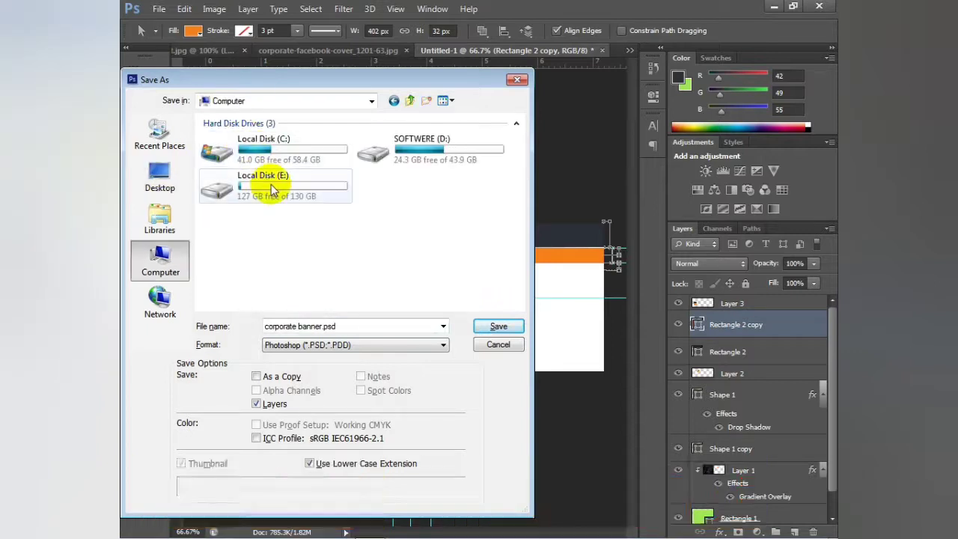
double_click(242, 183)
double_click(232, 136)
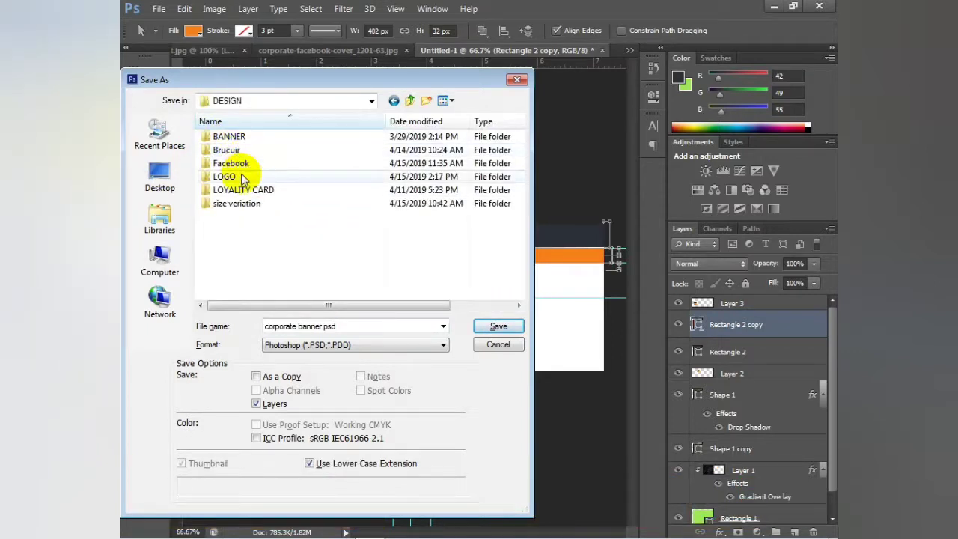
double_click(231, 164)
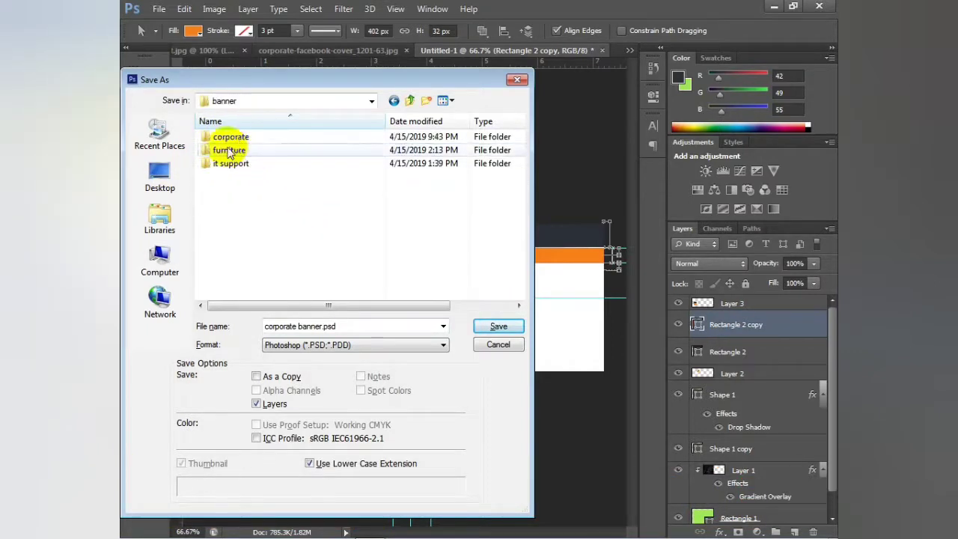
double_click(227, 137)
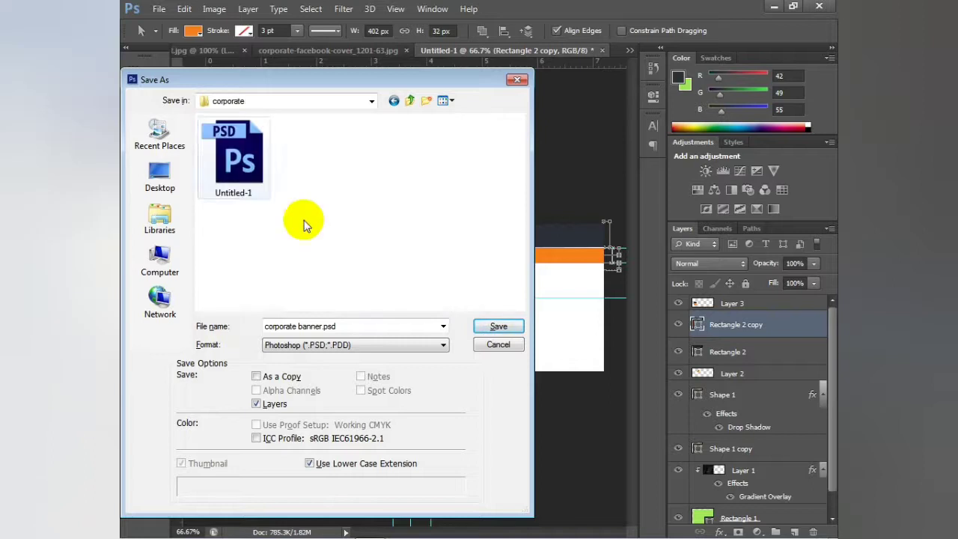
click(498, 328)
click(647, 159)
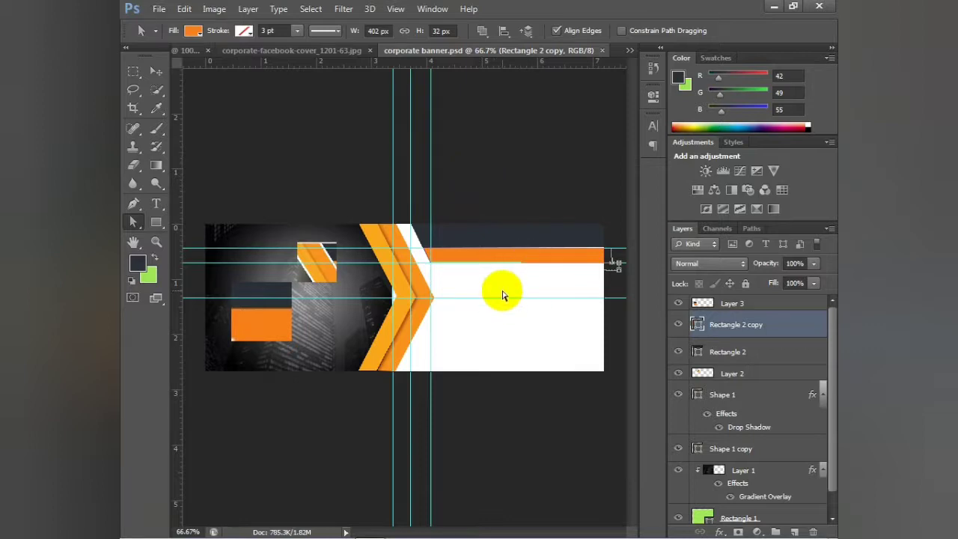
Step: Close the hqdefault.jpg city photo, keeping the corporate banner document open
click(318, 56)
click(270, 50)
key(ctrl+w)
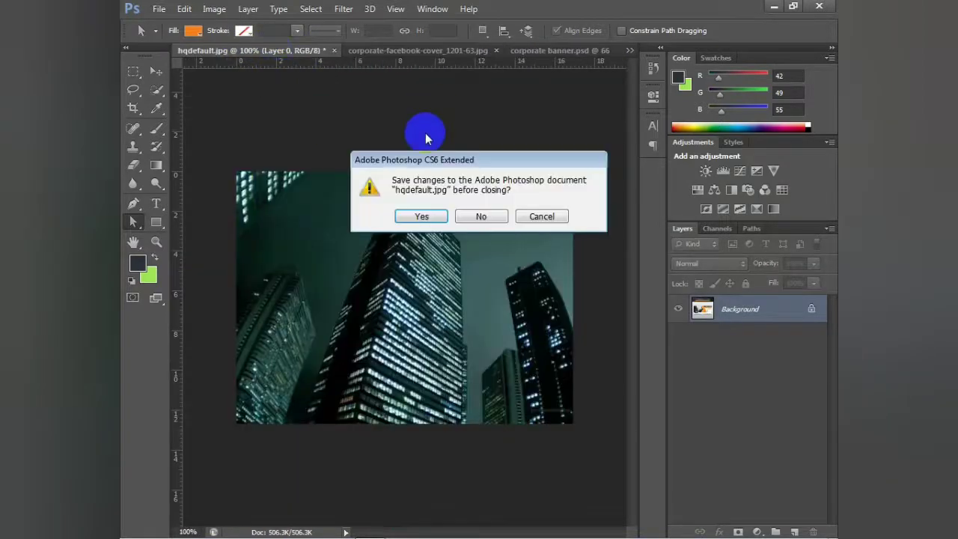
click(496, 217)
click(439, 52)
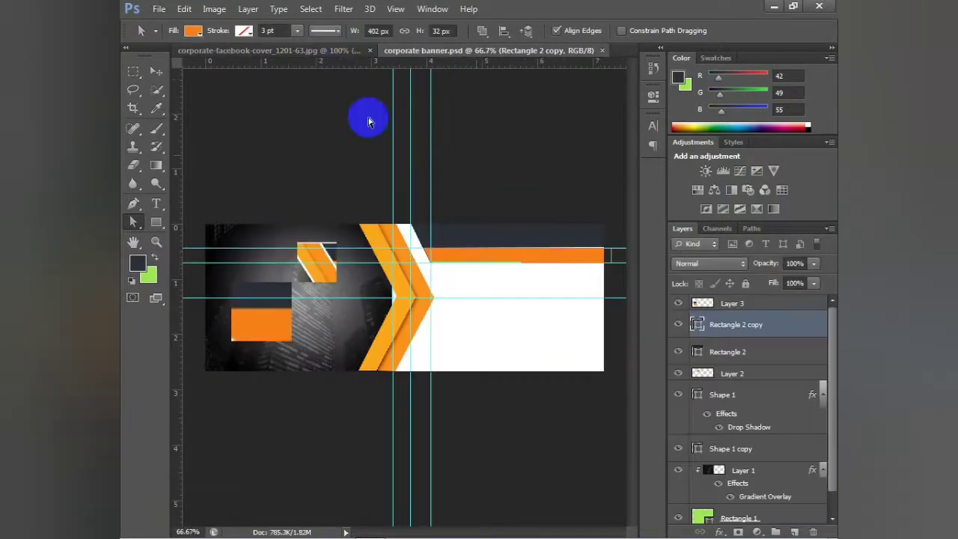
click(316, 53)
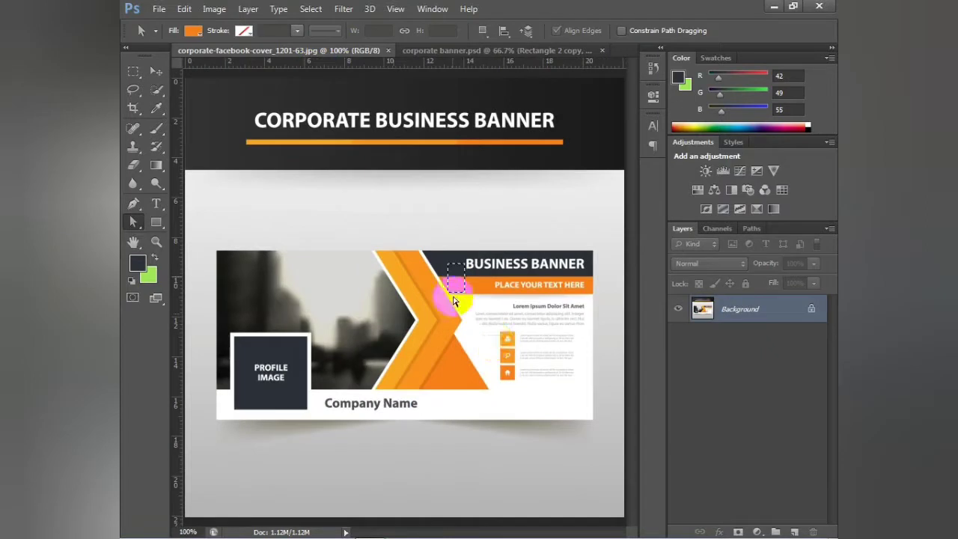
click(500, 52)
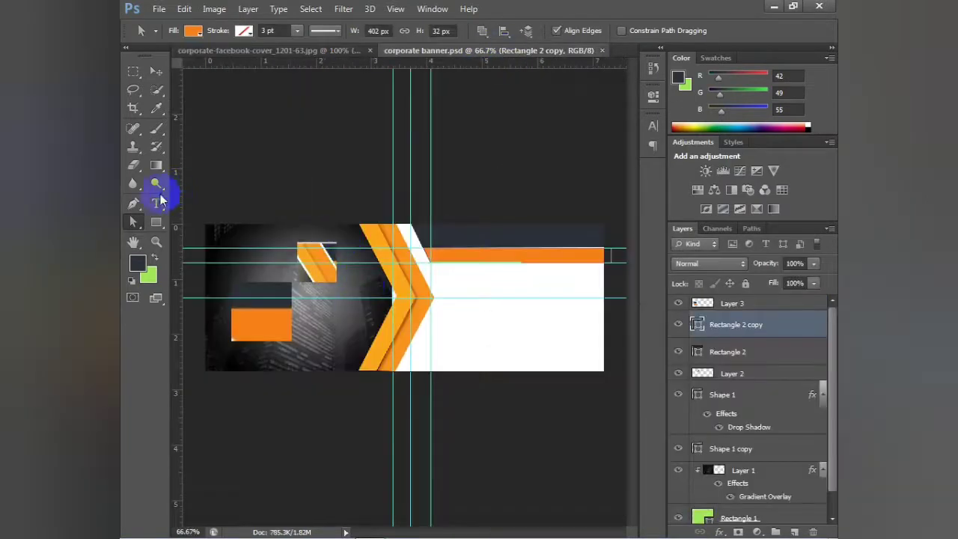
Step: Draw a new orange rectangle and resize it into a tall block beside the chevrons
click(156, 223)
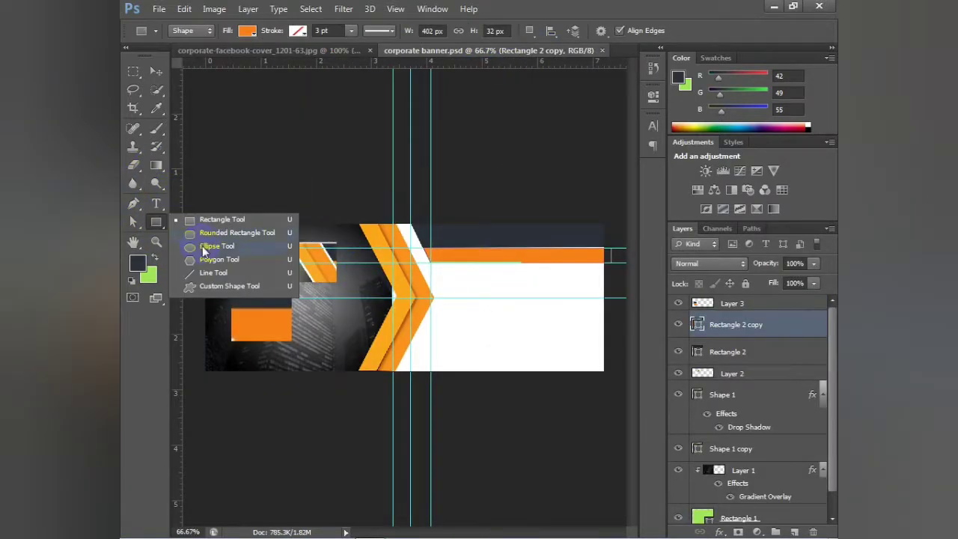
click(196, 222)
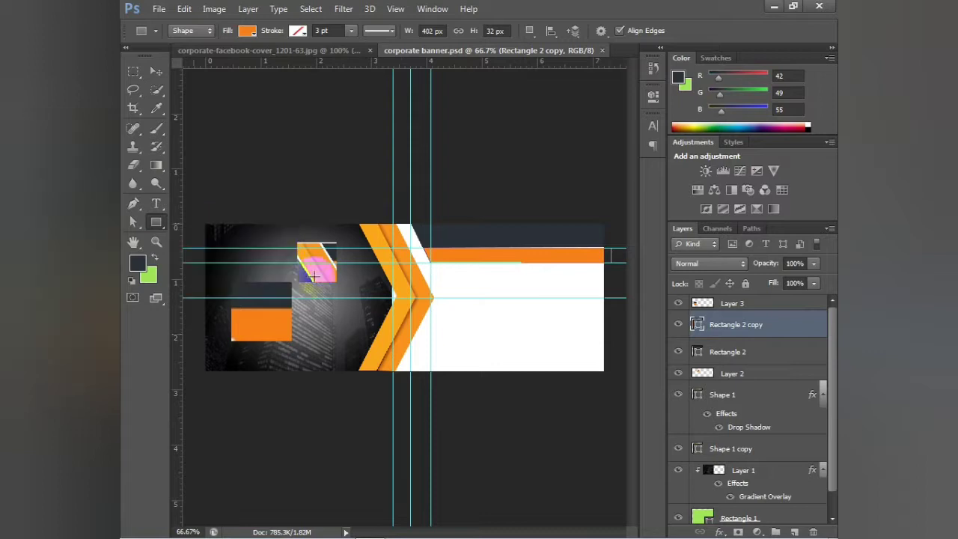
click(394, 302)
click(525, 215)
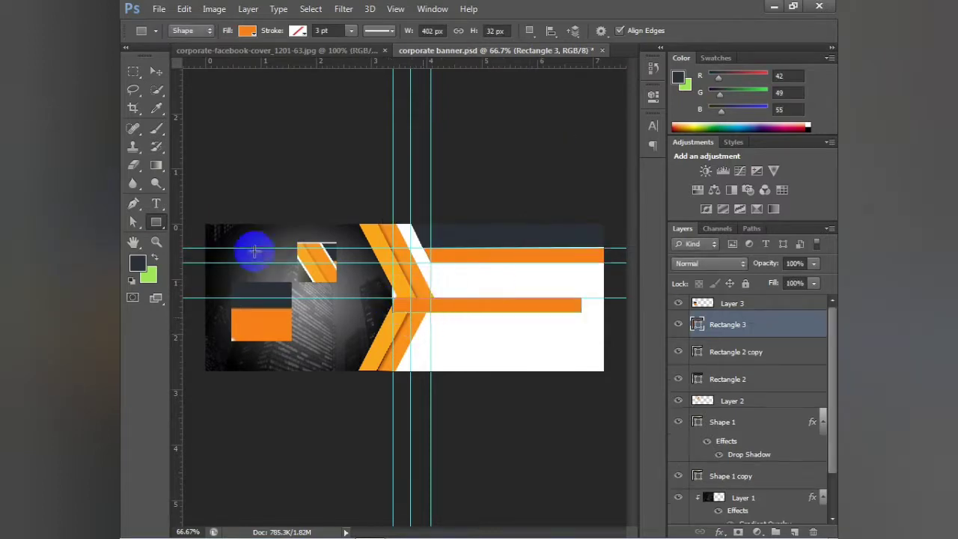
click(157, 70)
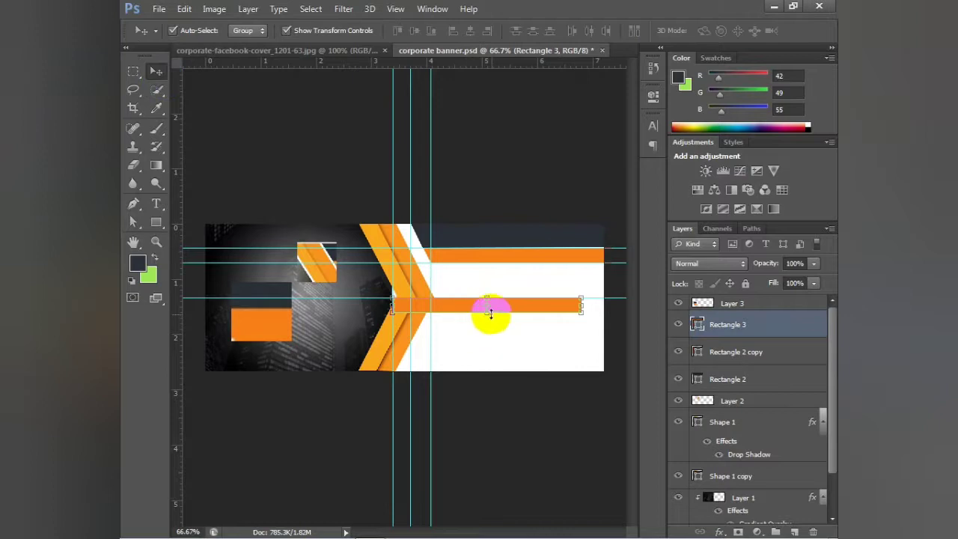
drag(488, 312, 498, 372)
drag(581, 334, 483, 355)
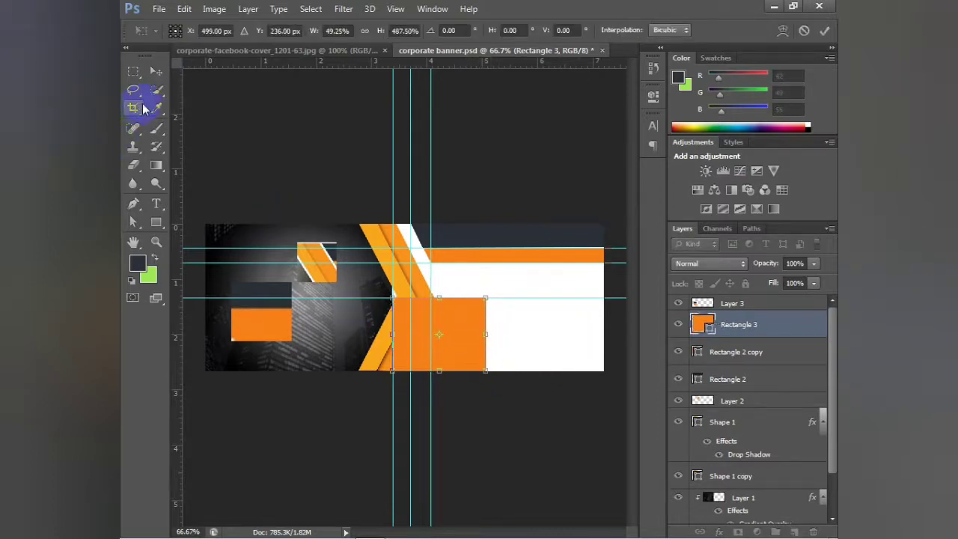
Step: Slant the block's top-right corner leftward, giving a 188 × 156 px Rectangle 3
click(135, 223)
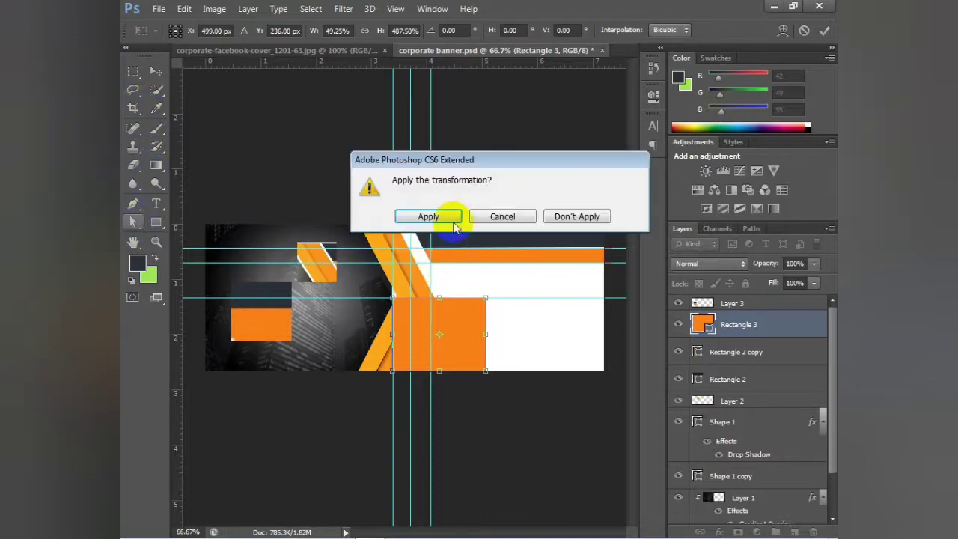
click(442, 217)
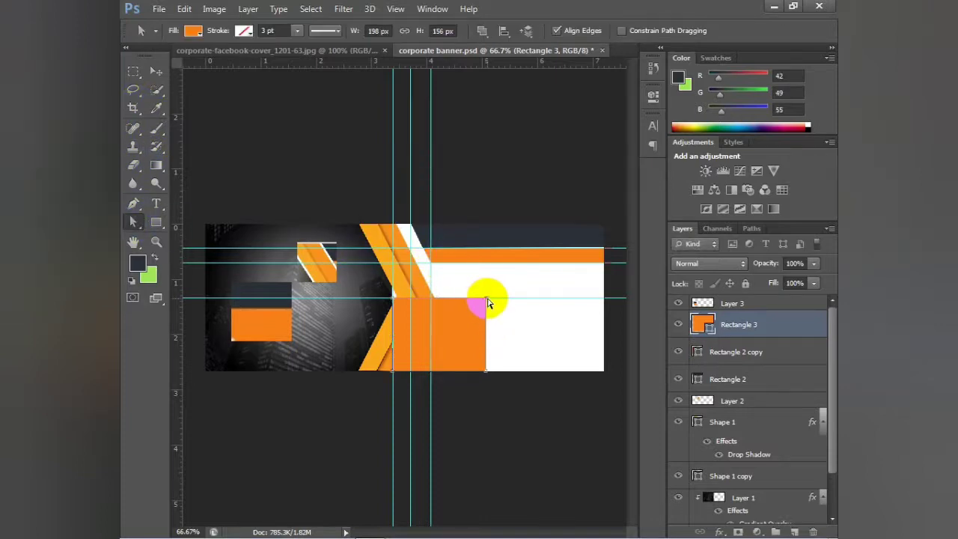
drag(483, 301, 434, 299)
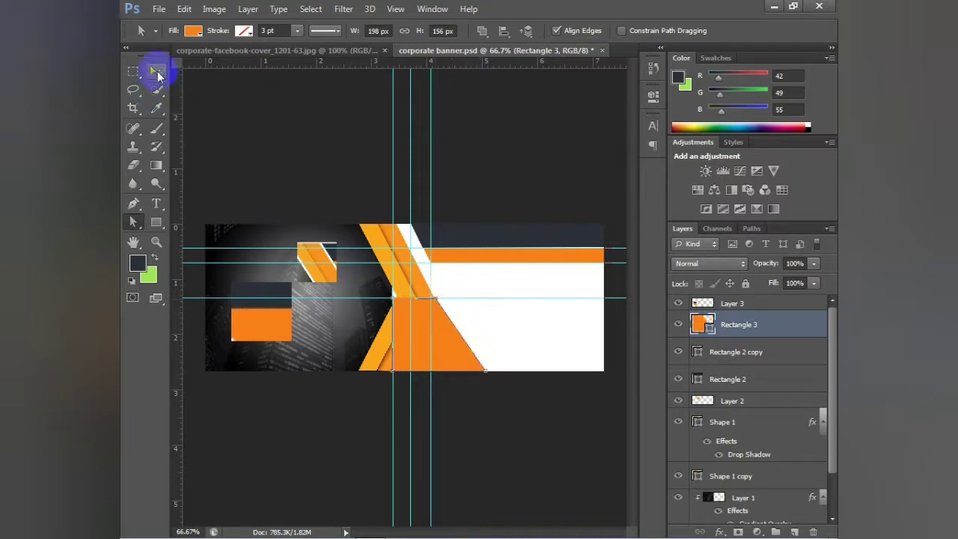
click(155, 72)
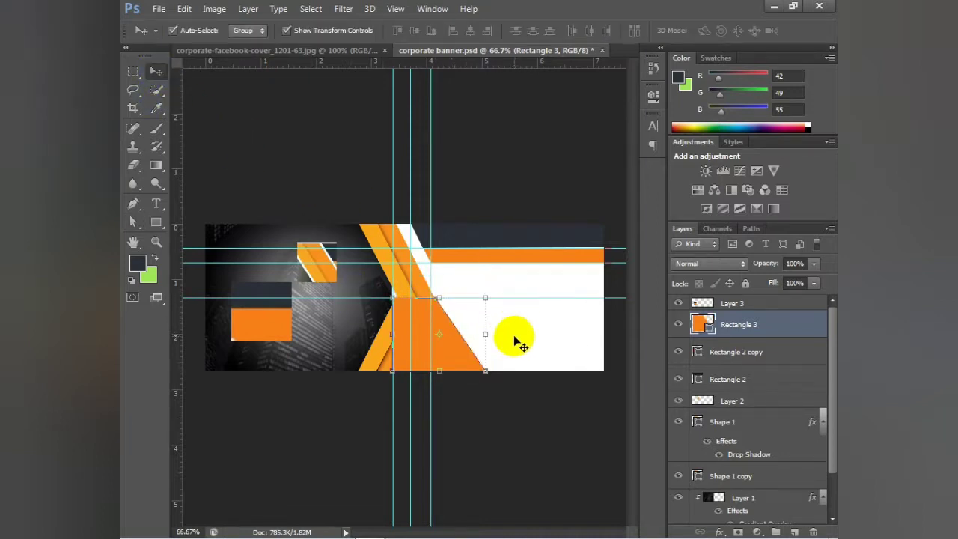
click(487, 375)
click(453, 338)
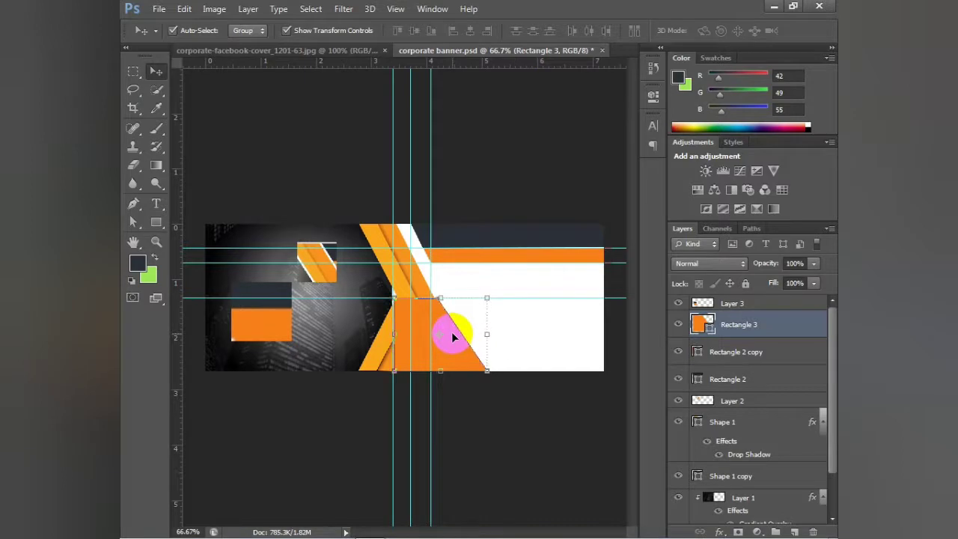
click(246, 226)
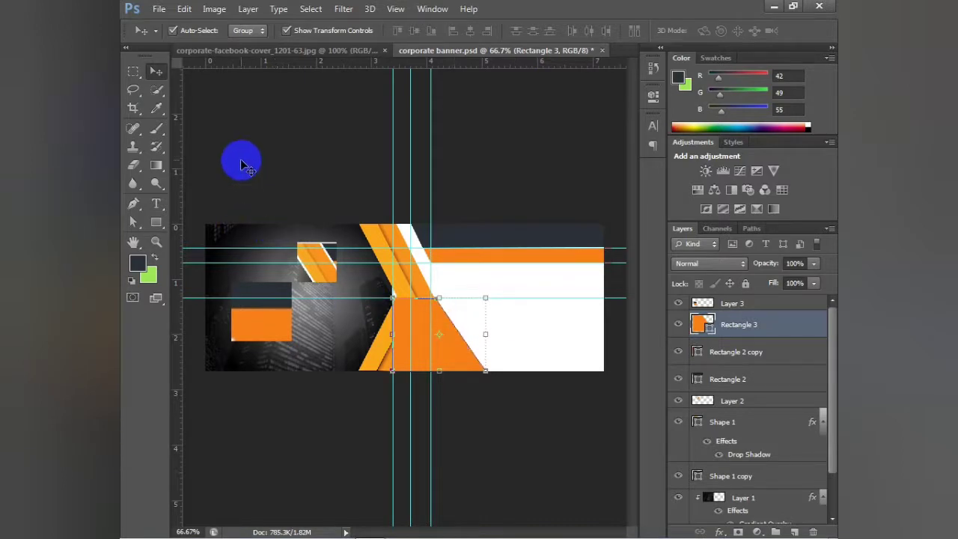
click(449, 358)
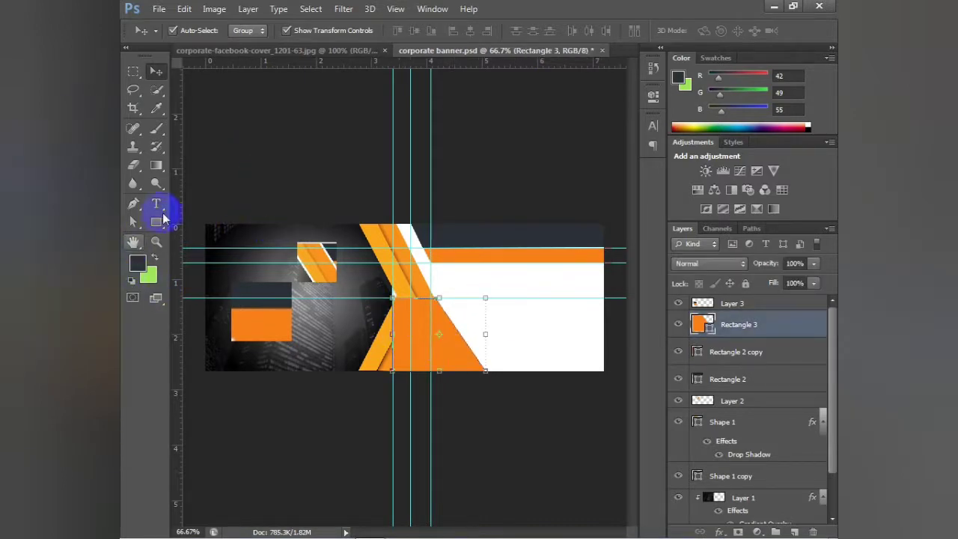
click(132, 222)
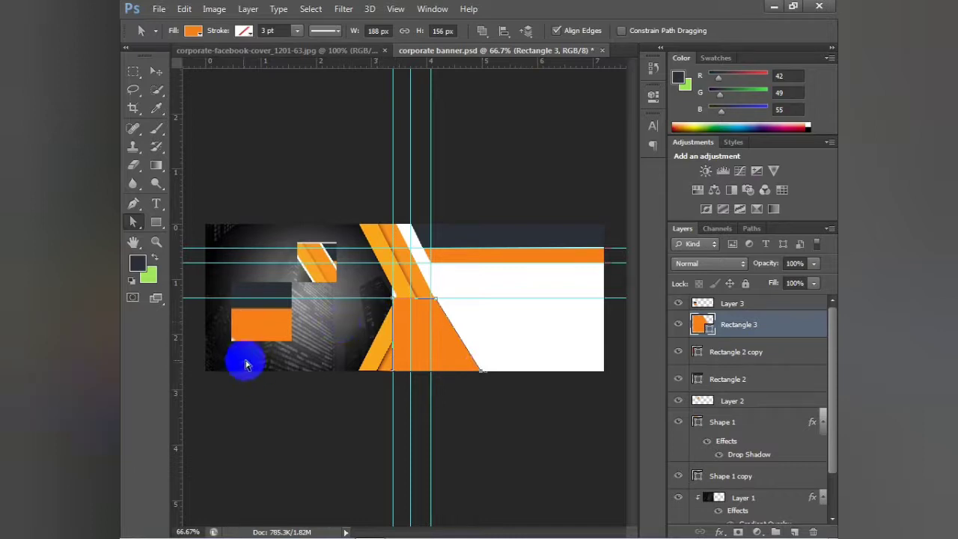
Step: Move Rectangle 3 down the layer stack between Shape 1 and Shape 1 copy
click(208, 187)
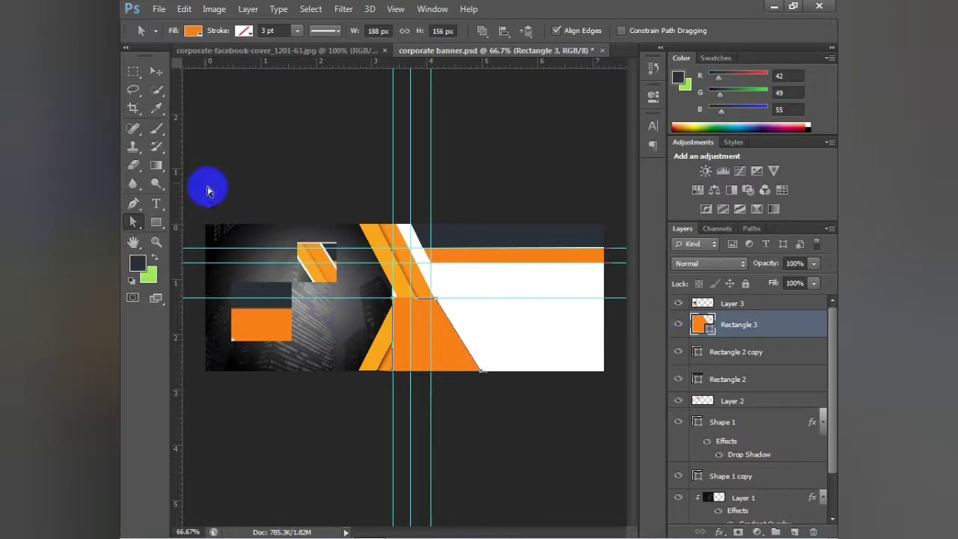
click(552, 222)
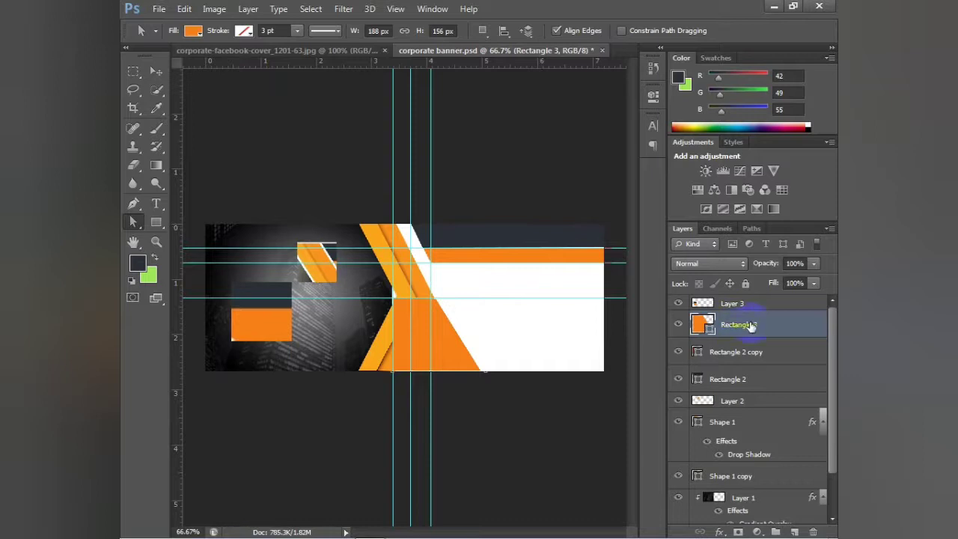
mouse_move(755, 361)
mouse_down()
mouse_move(776, 496)
mouse_move(771, 485)
mouse_up()
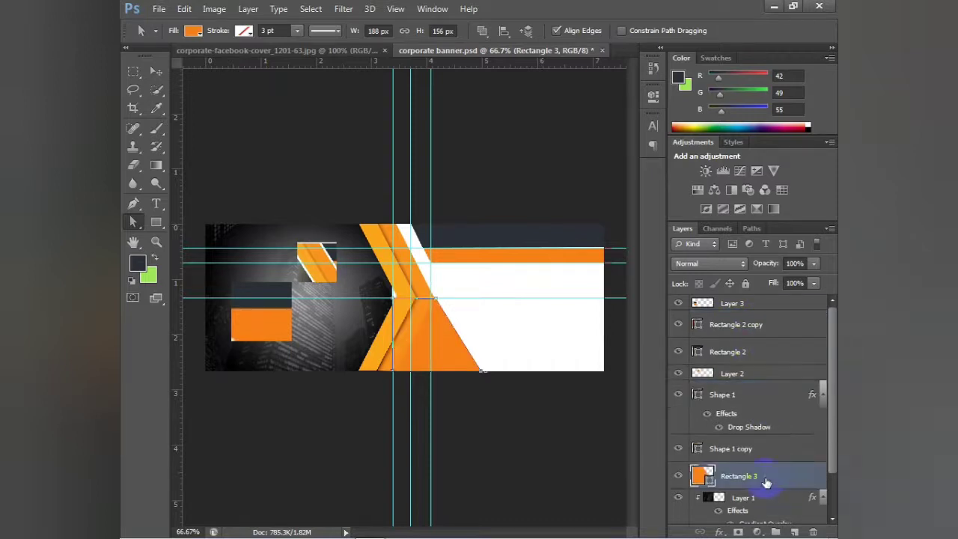
scroll(767, 472, down, 3)
drag(769, 434, 782, 489)
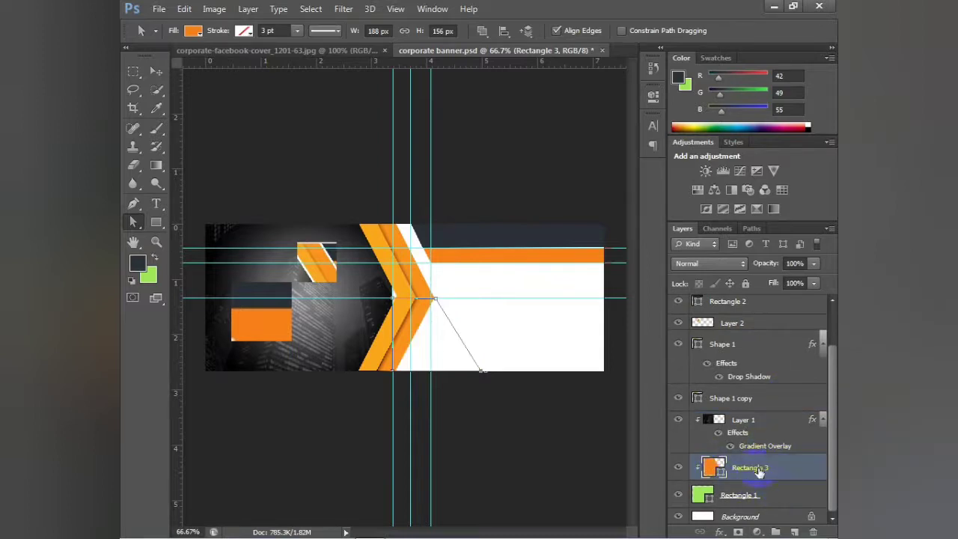
drag(760, 421, 761, 435)
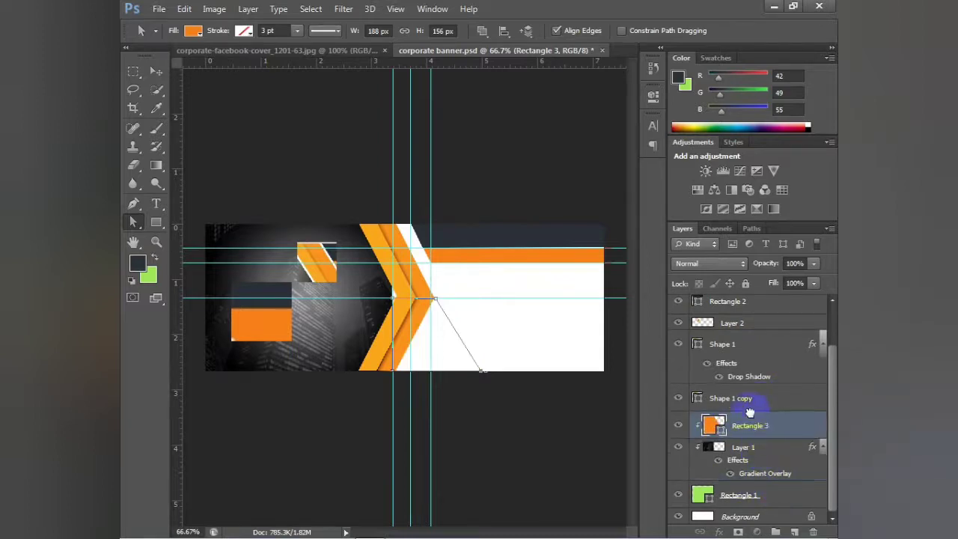
drag(752, 390, 752, 386)
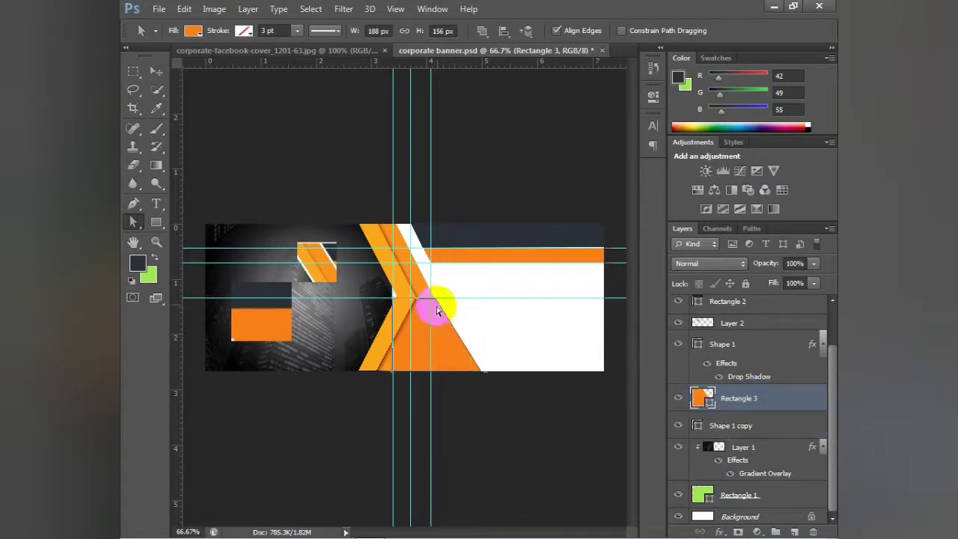
click(419, 286)
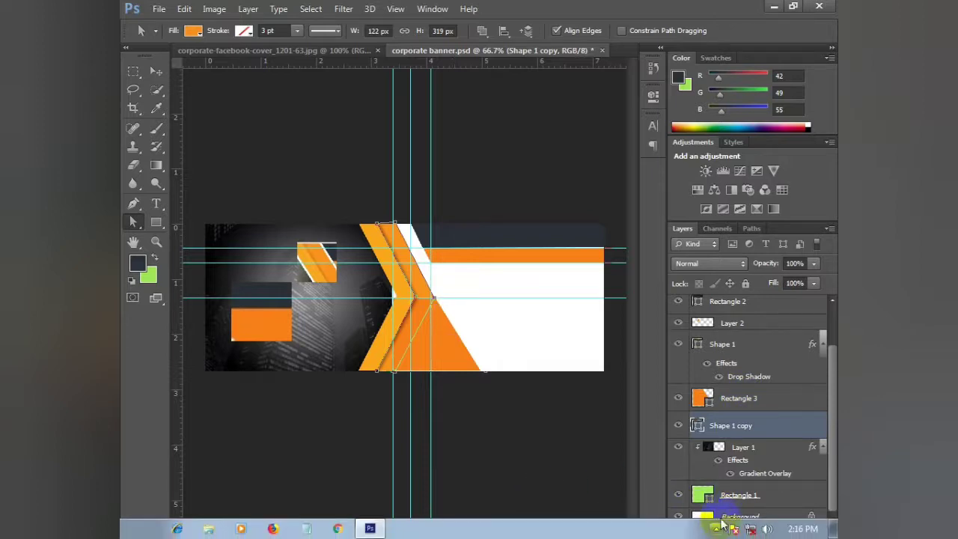
Step: Give Shape 1 copy a darker-orange Multiply drop shadow: 75%, 119°, 8 px distance
click(718, 530)
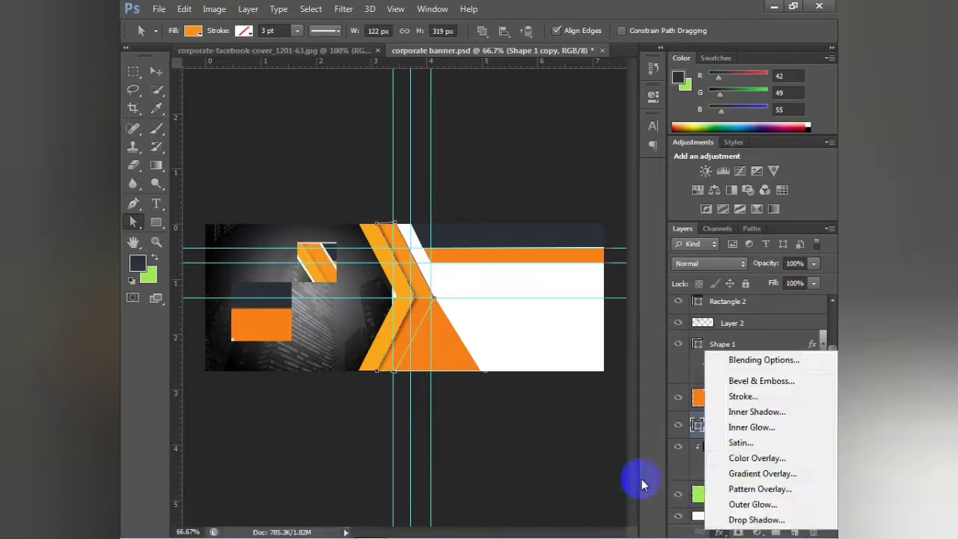
click(749, 516)
drag(550, 214, 592, 211)
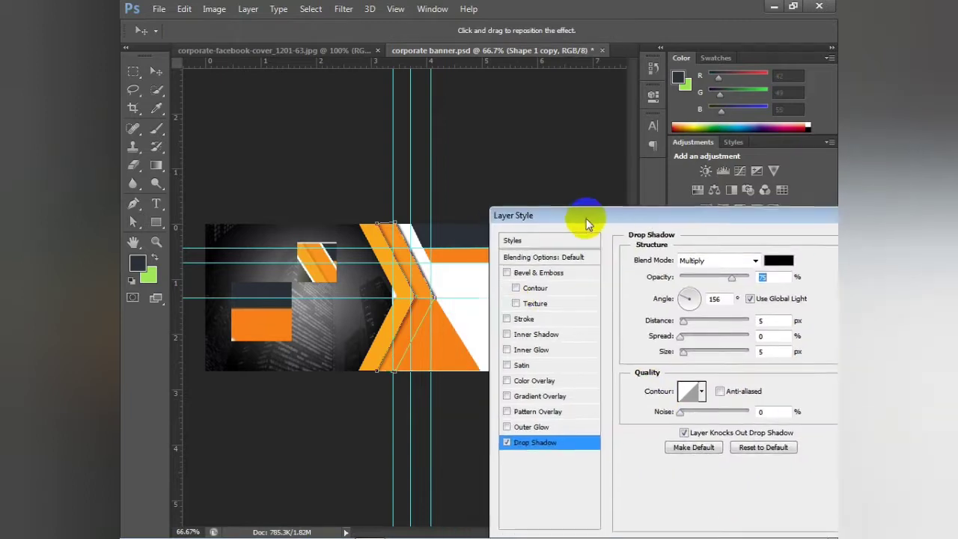
drag(434, 326, 438, 320)
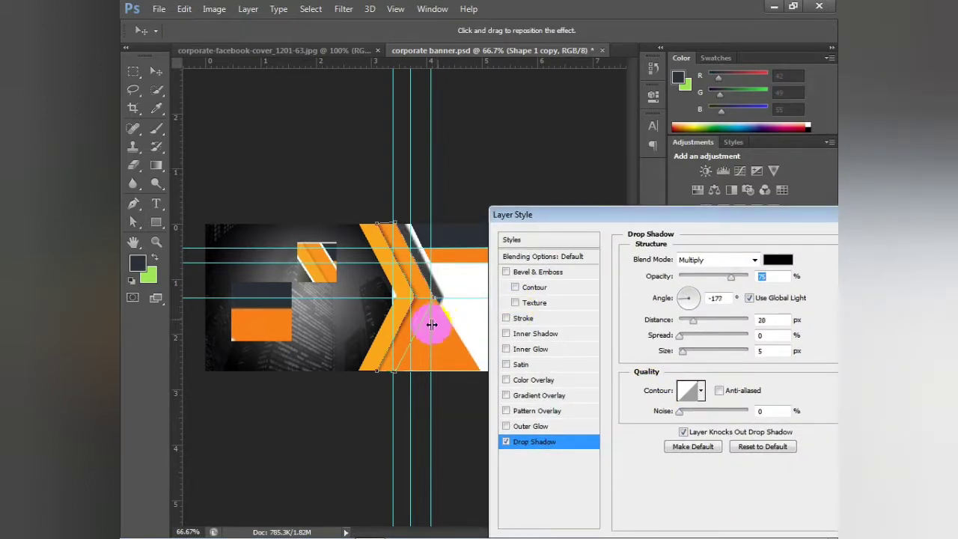
drag(436, 324, 427, 322)
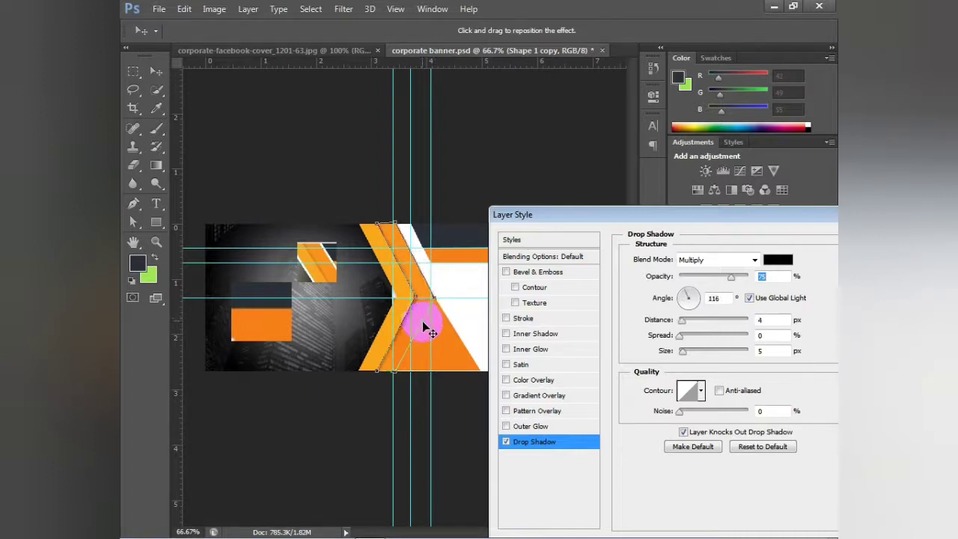
click(777, 259)
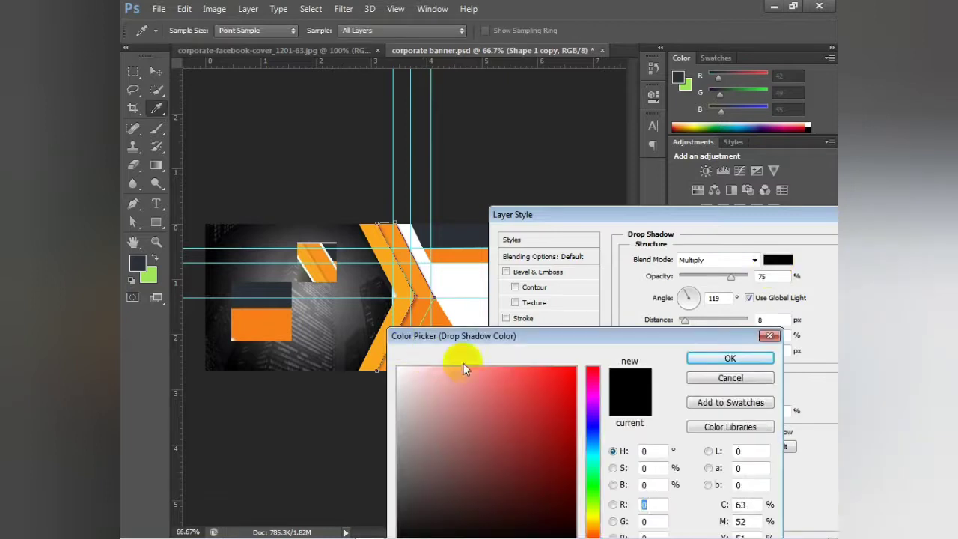
click(426, 307)
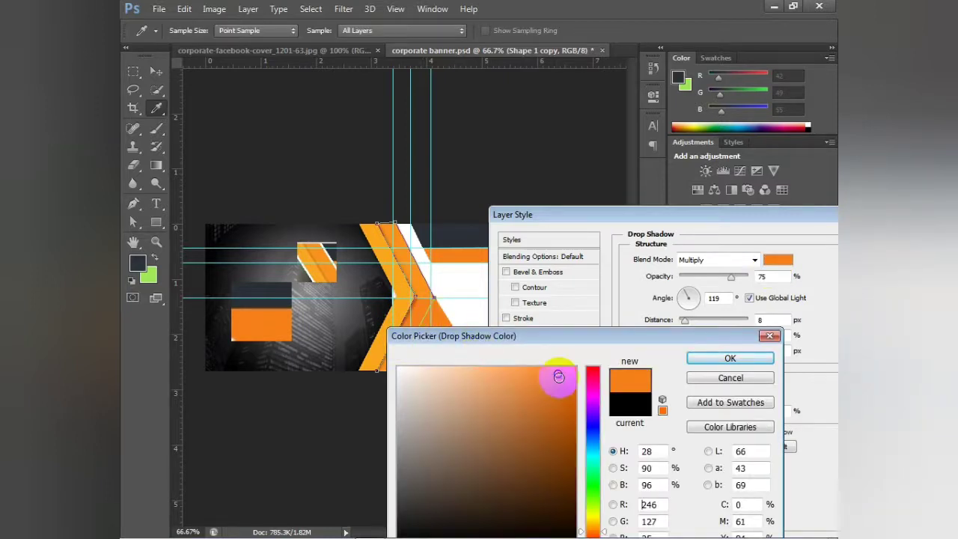
click(568, 428)
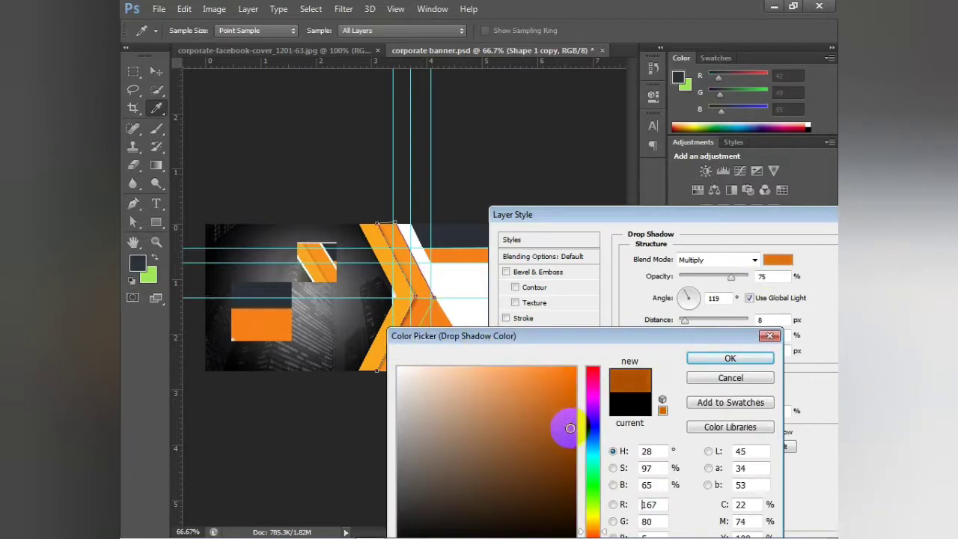
click(730, 358)
drag(719, 217, 522, 224)
click(704, 247)
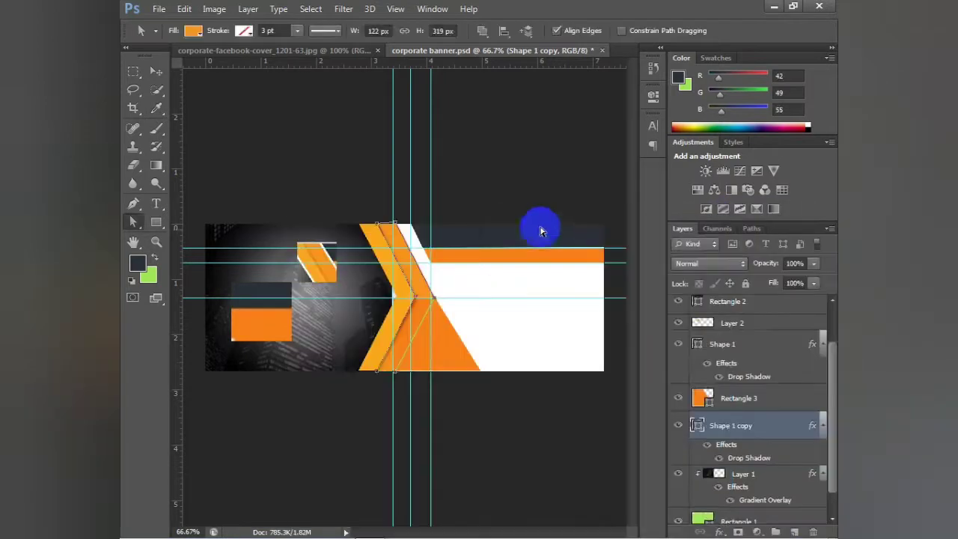
click(449, 347)
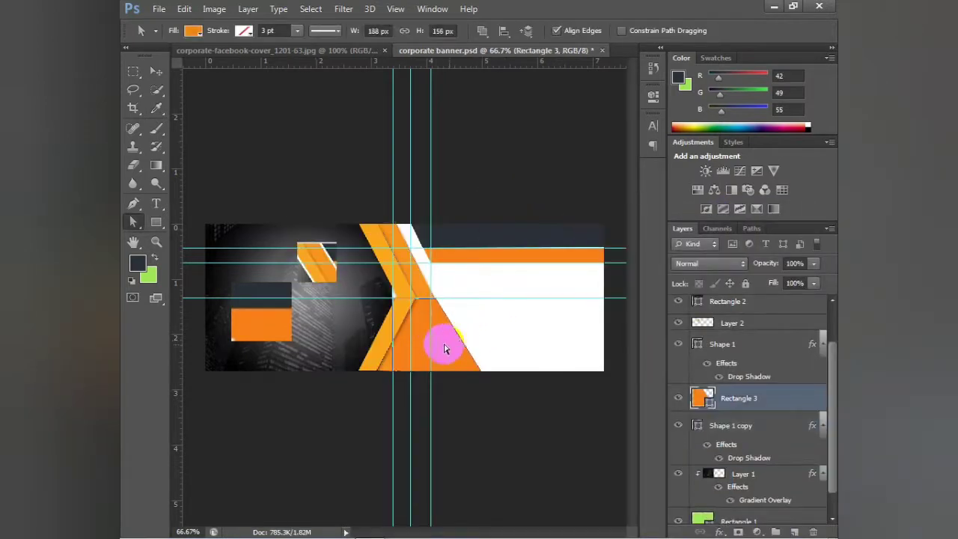
Step: Shift the slanted orange block to the right on the canvas
click(156, 72)
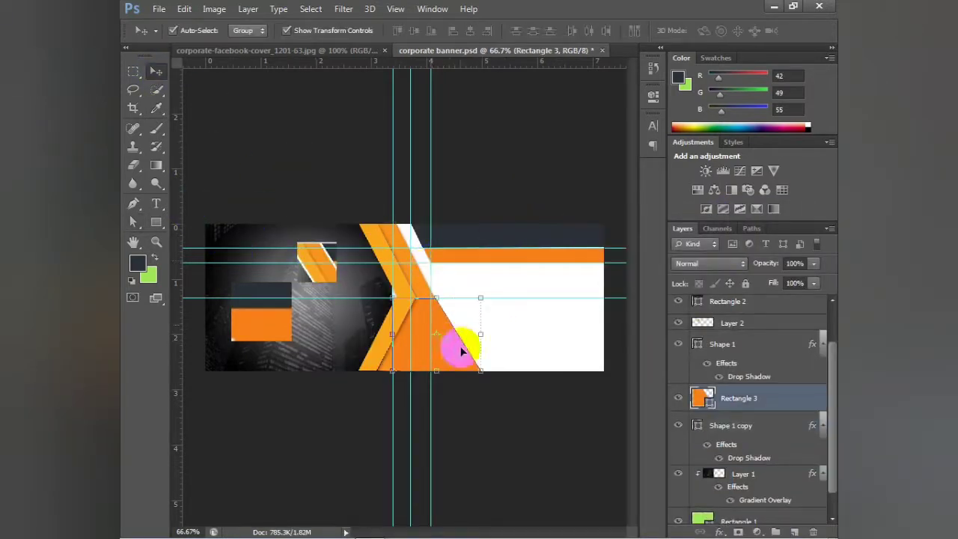
mouse_move(452, 343)
mouse_down()
mouse_move(506, 343)
mouse_move(493, 342)
mouse_up()
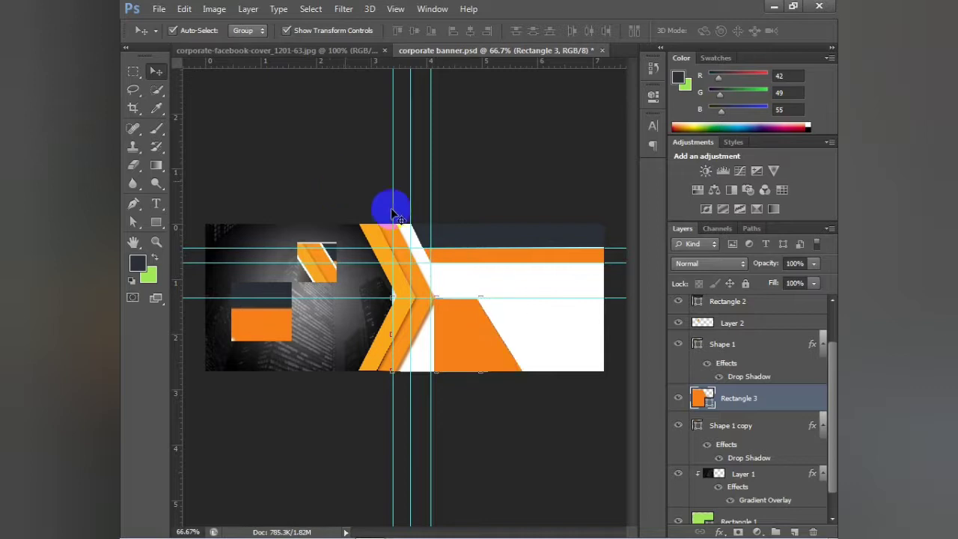
click(417, 278)
click(403, 286)
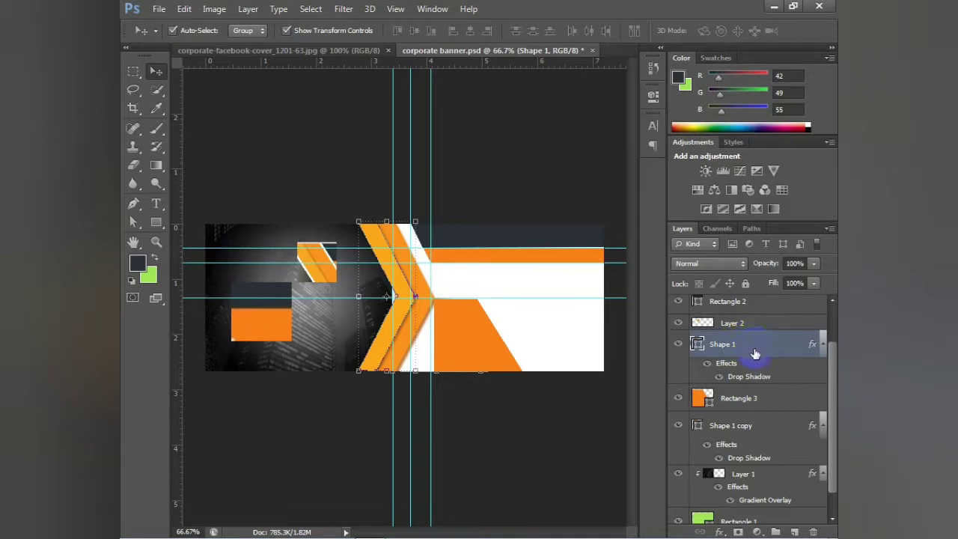
click(468, 343)
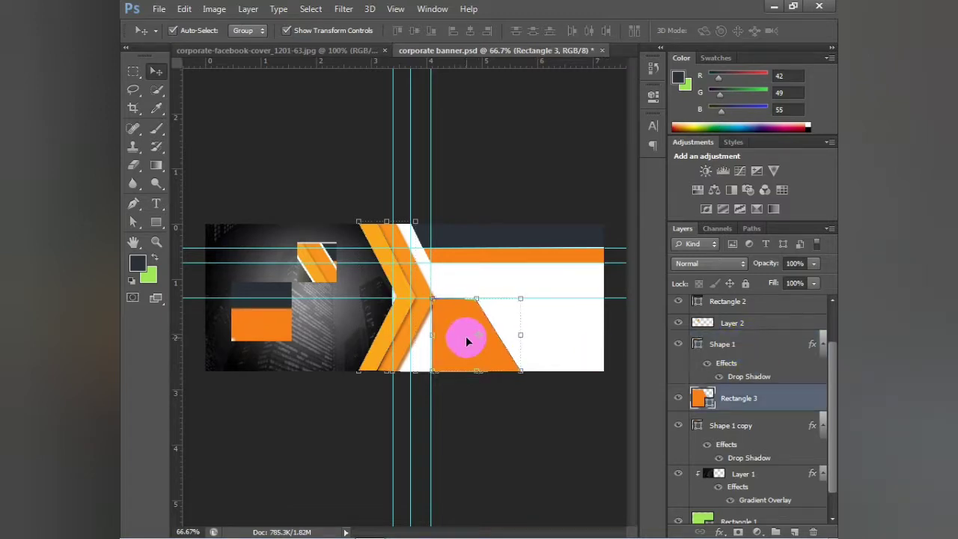
drag(468, 343, 483, 346)
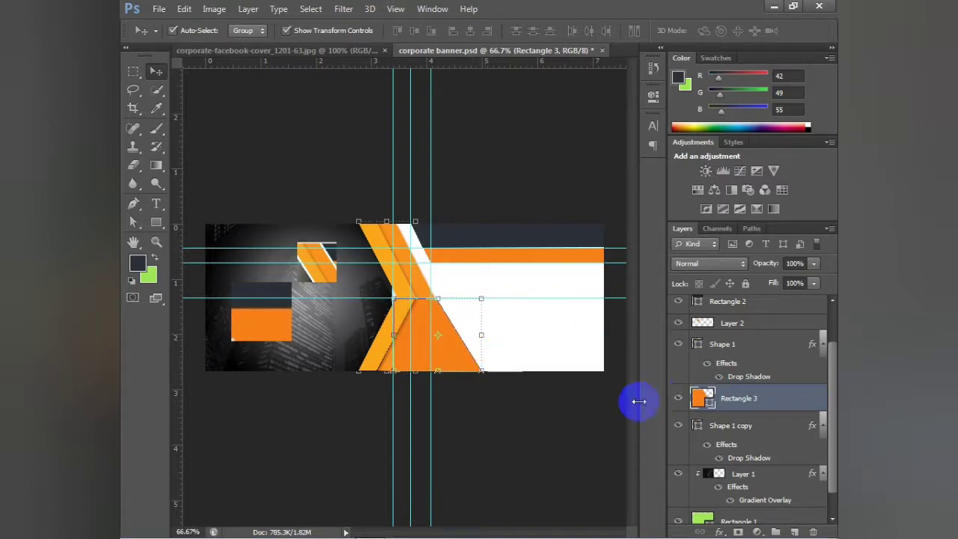
click(575, 434)
click(756, 398)
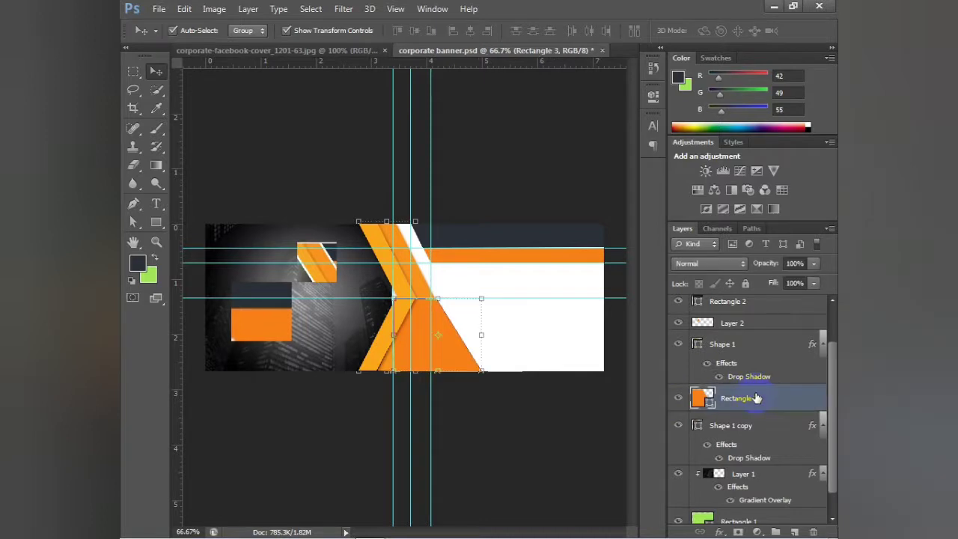
Step: Move the Shape 1 copy chevron layer directly above Rectangle 3
scroll(761, 398, up, 2)
scroll(762, 391, up, 1)
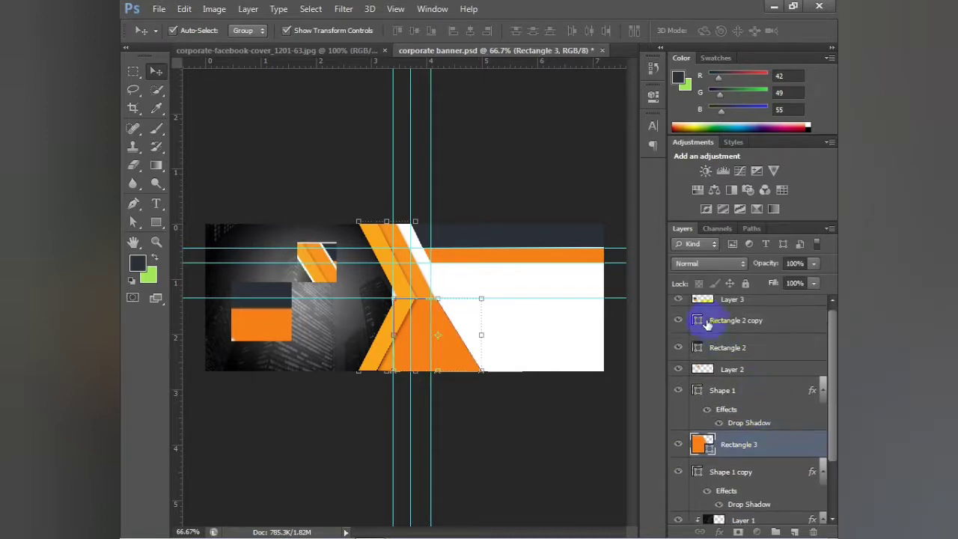
click(747, 320)
scroll(740, 348, up, 1)
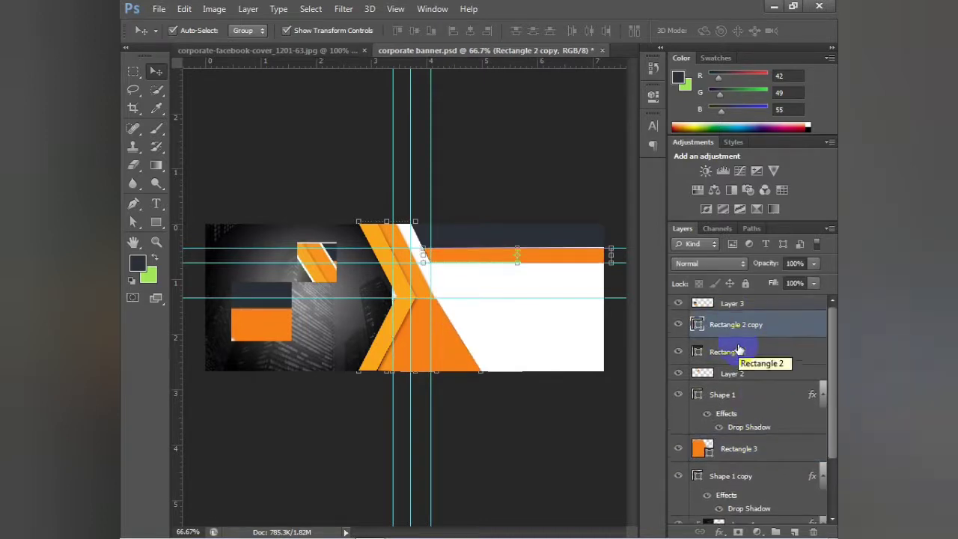
click(741, 403)
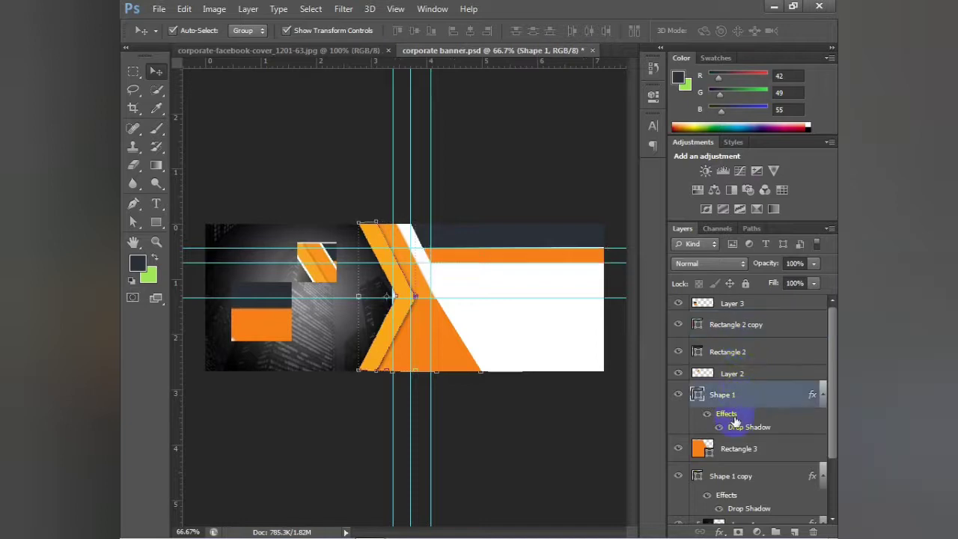
click(747, 453)
scroll(747, 452, down, 1)
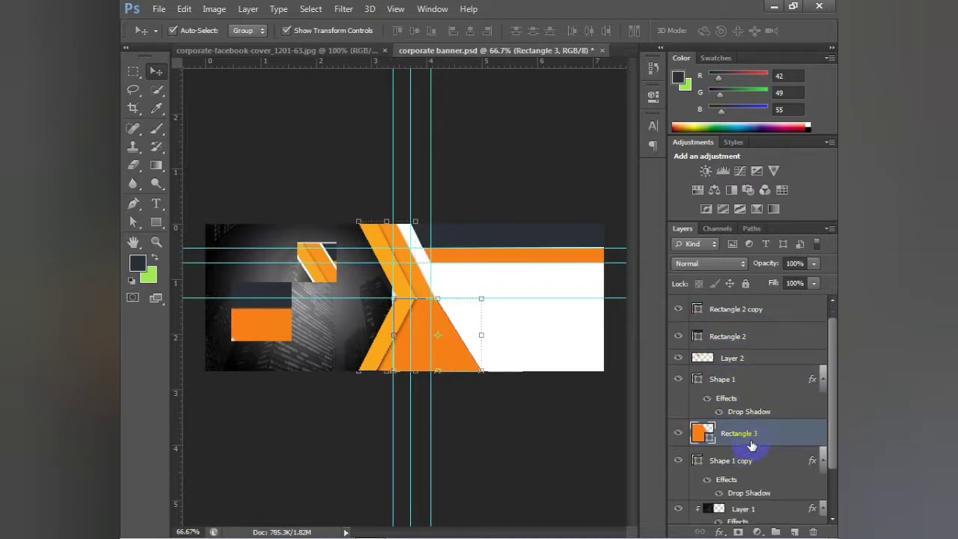
scroll(746, 453, down, 1)
click(745, 449)
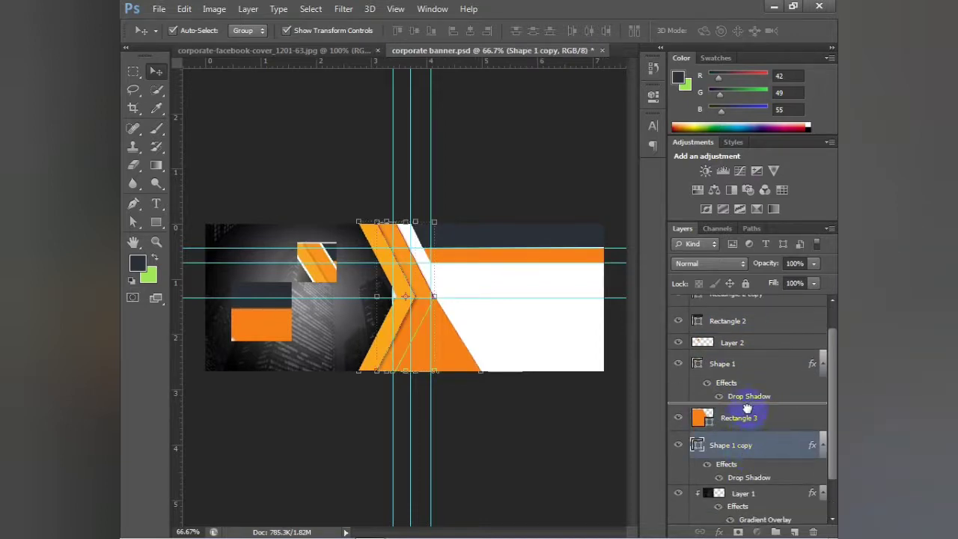
drag(747, 409, 742, 410)
click(561, 406)
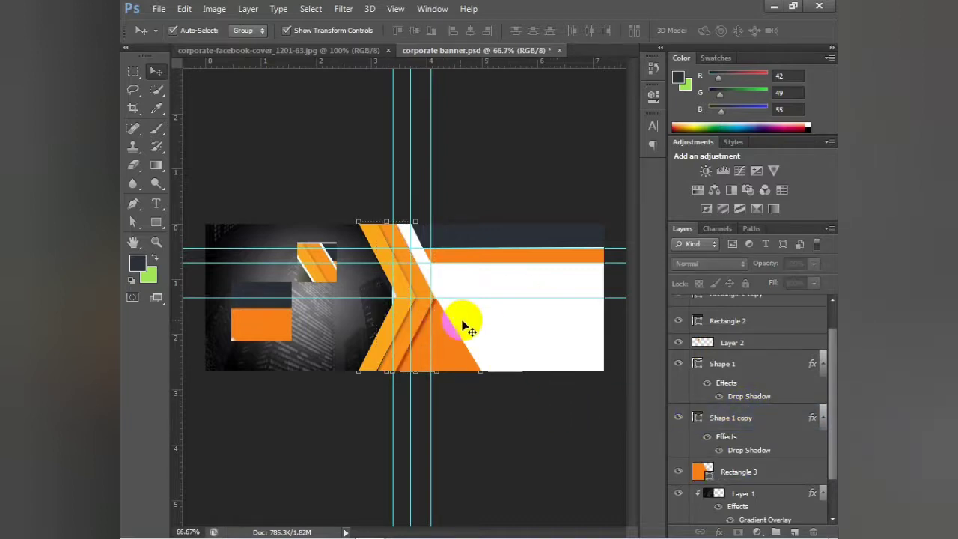
Step: Delete Layer 2 (slanted orange piece) and Layer 3 (dark and orange rectangles), then select Layer 1
click(286, 49)
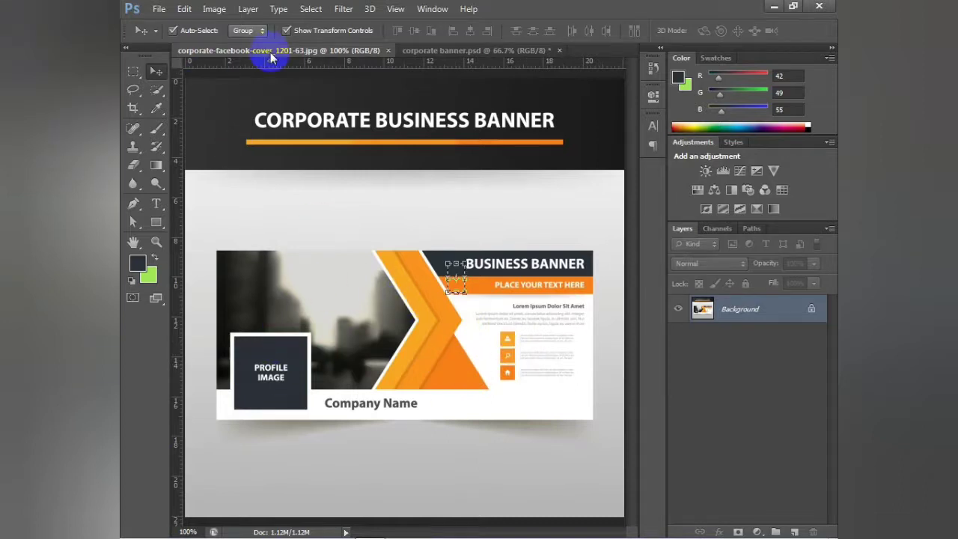
click(446, 50)
click(311, 266)
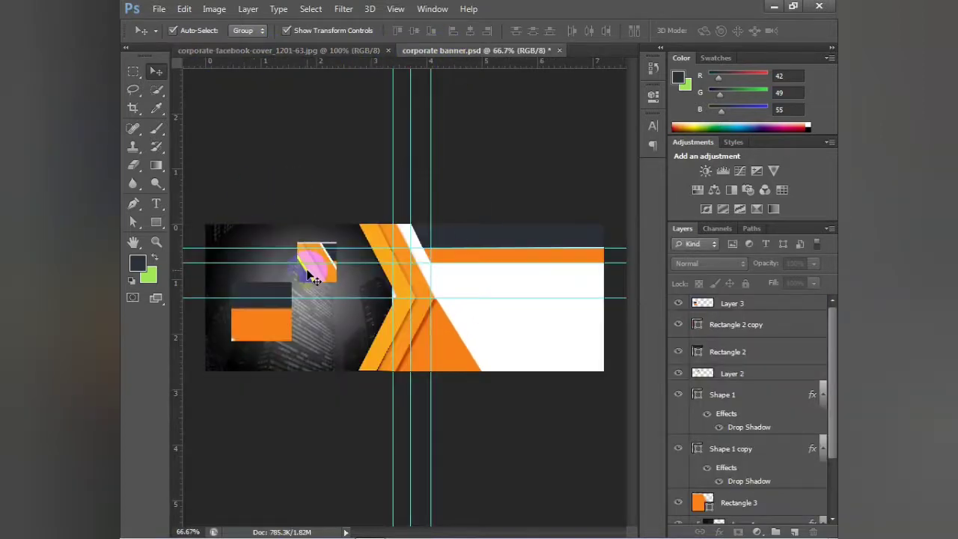
key(Delete)
click(265, 313)
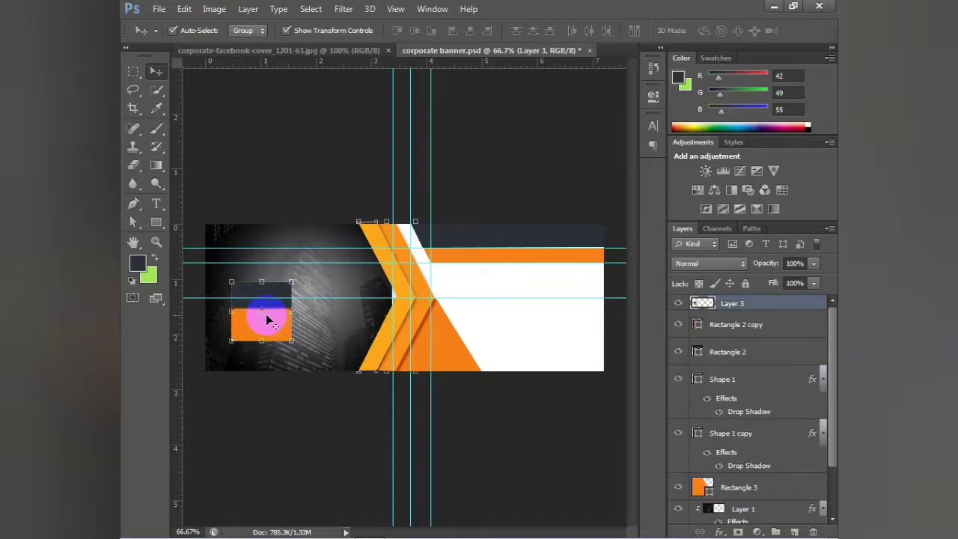
drag(266, 314, 356, 327)
key(Delete)
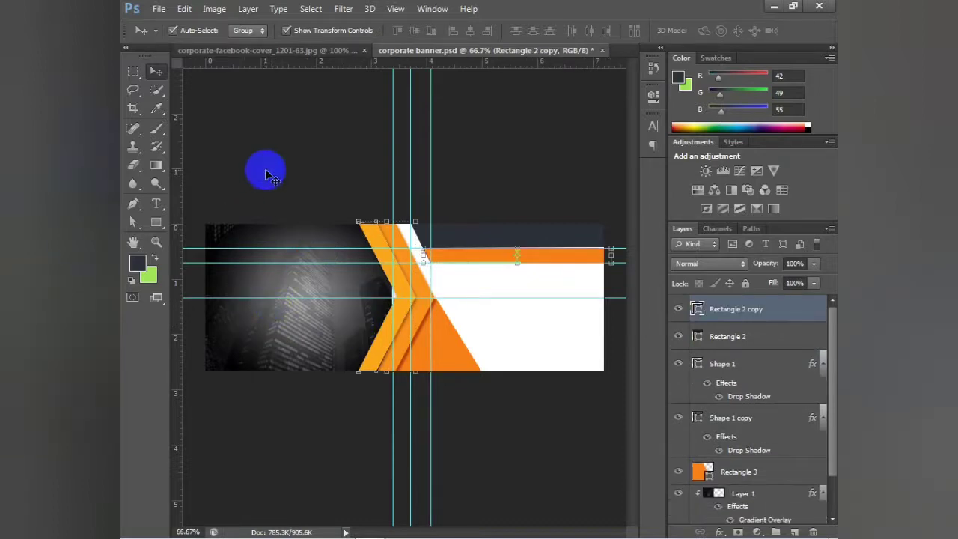
click(277, 226)
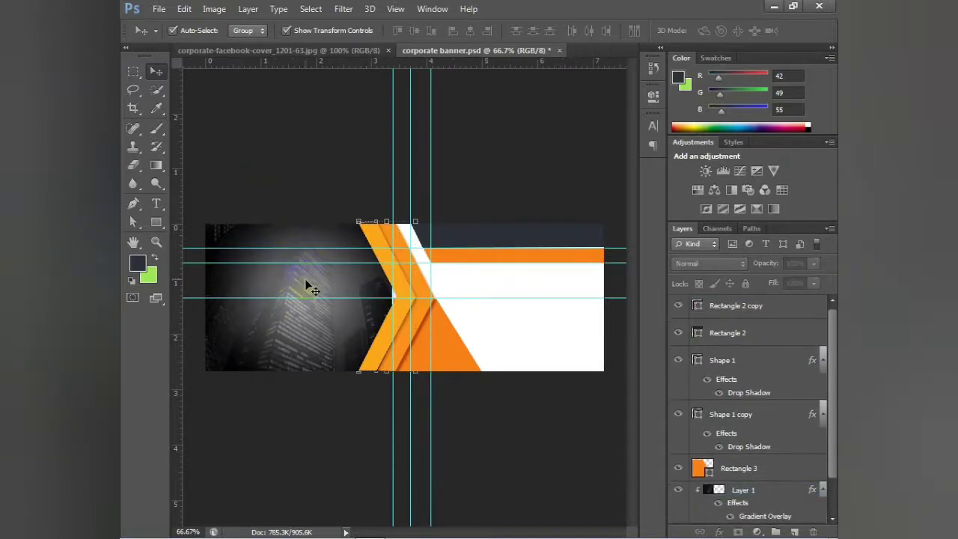
Step: Apply a Gaussian Blur of about 5 px radius to the city photo on Layer 1
click(344, 10)
mouse_move(405, 150)
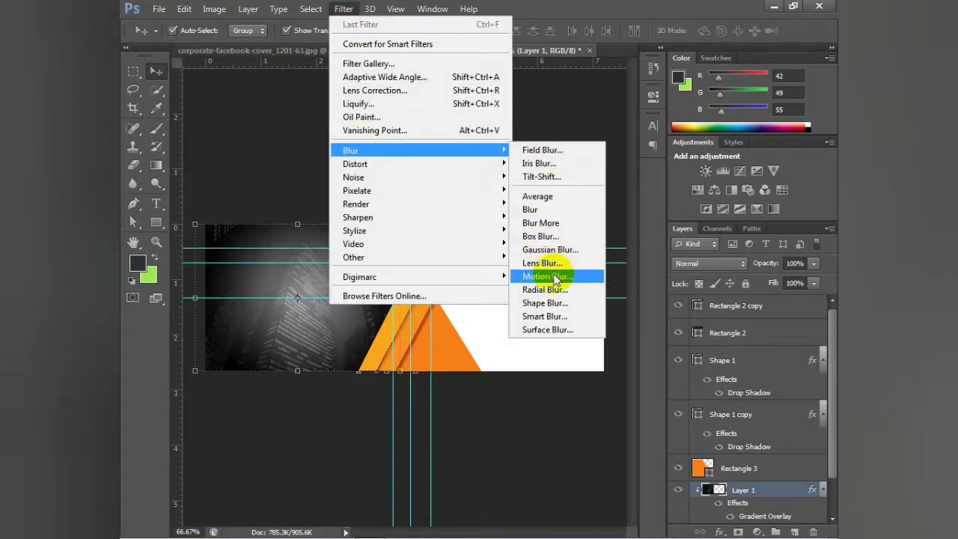
click(541, 249)
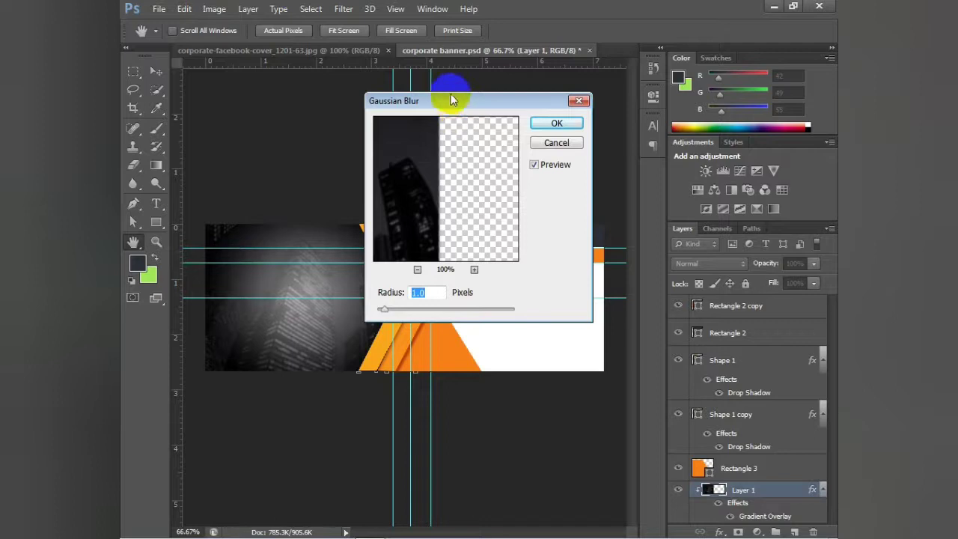
drag(454, 101, 535, 186)
mouse_move(465, 394)
mouse_down()
mouse_move(505, 401)
mouse_move(493, 400)
mouse_up()
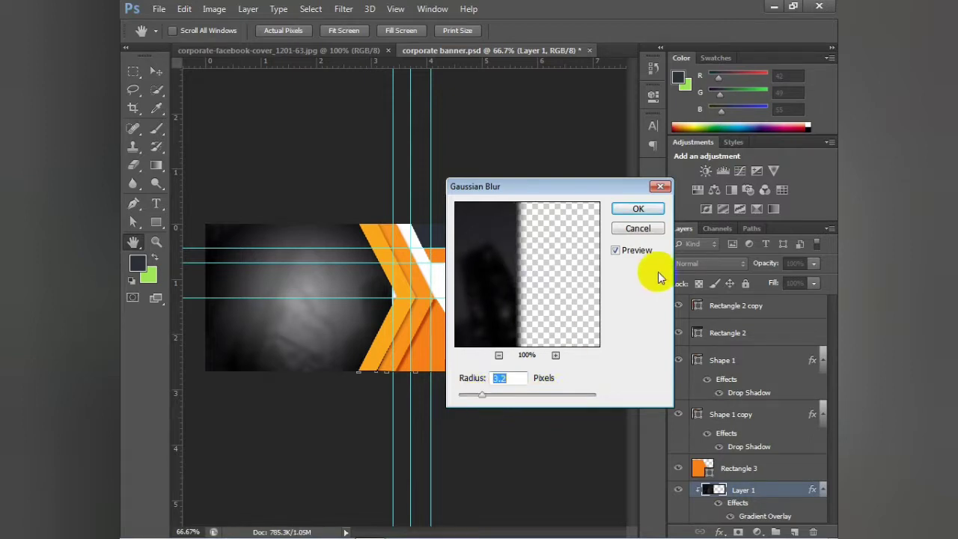
click(638, 209)
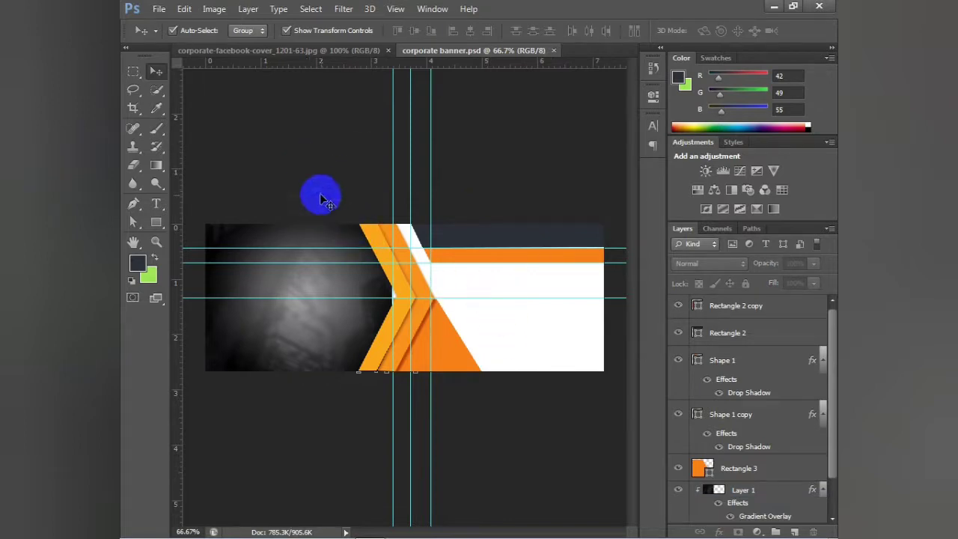
click(337, 50)
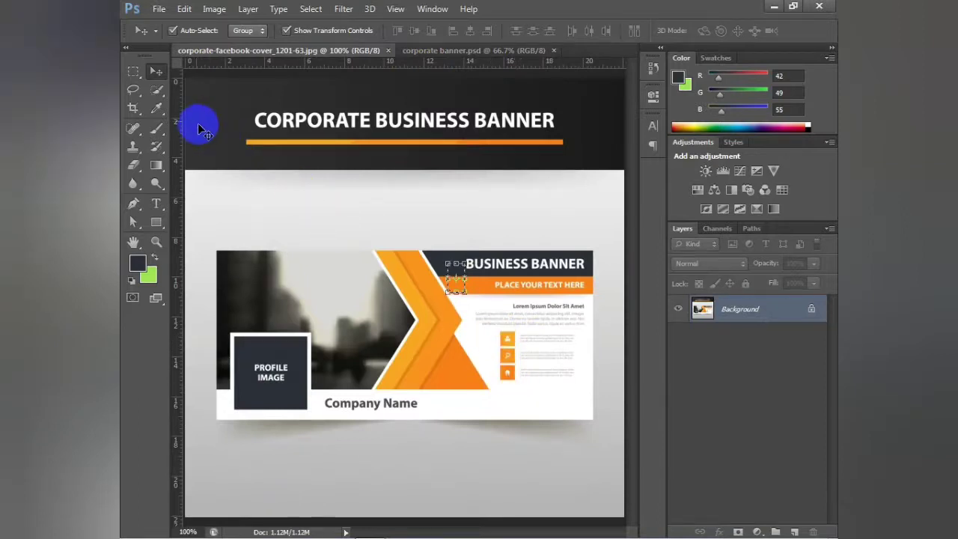
Step: Draw a small 34 × 37 px Rectangle 4 in the white panel, filled orange
click(457, 51)
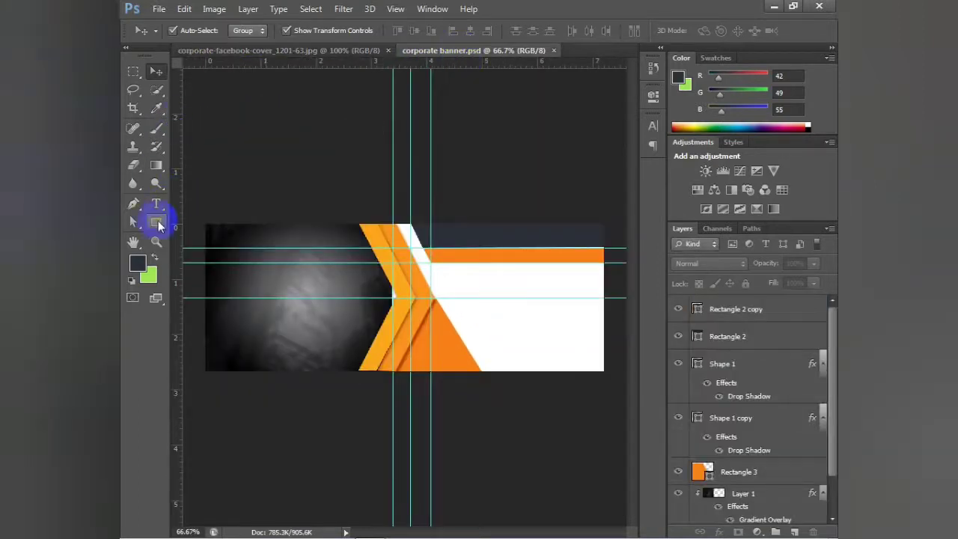
click(157, 223)
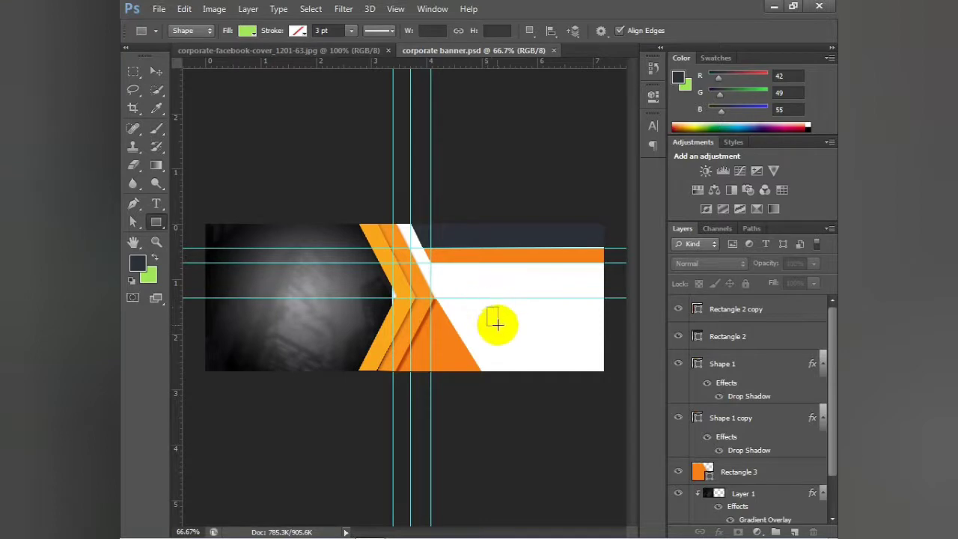
drag(502, 323, 502, 324)
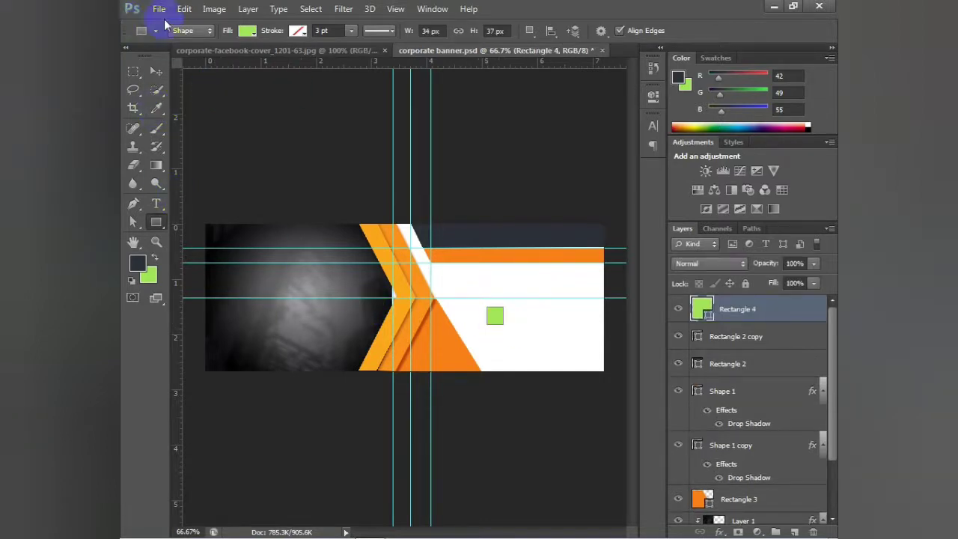
click(249, 32)
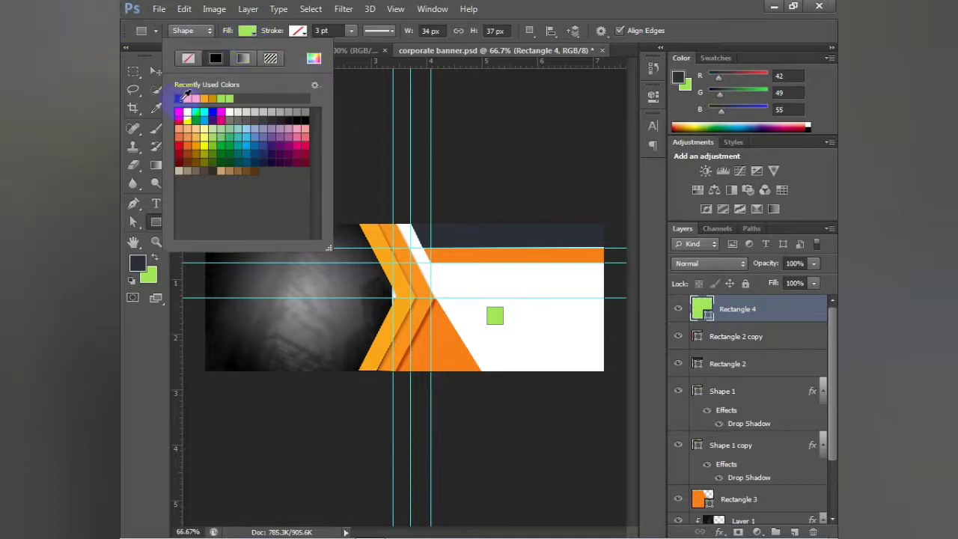
click(213, 98)
click(155, 72)
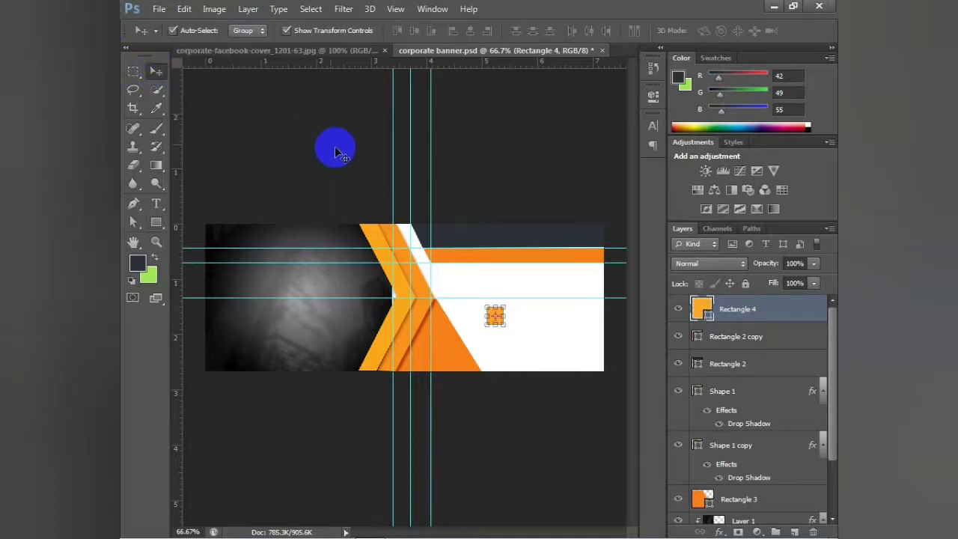
click(516, 308)
click(495, 318)
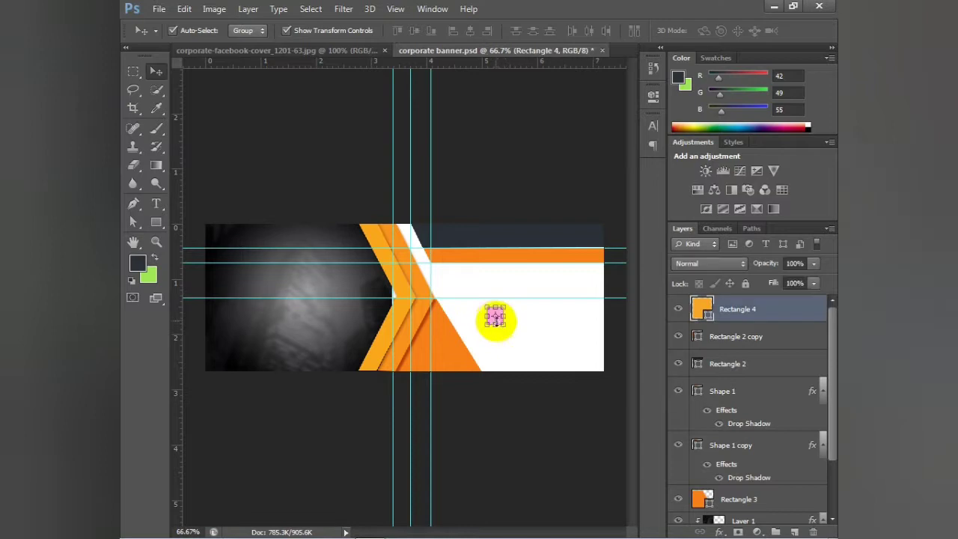
Step: Duplicate the orange square layer twice, shifting each copy down below the previous one
right_click(767, 315)
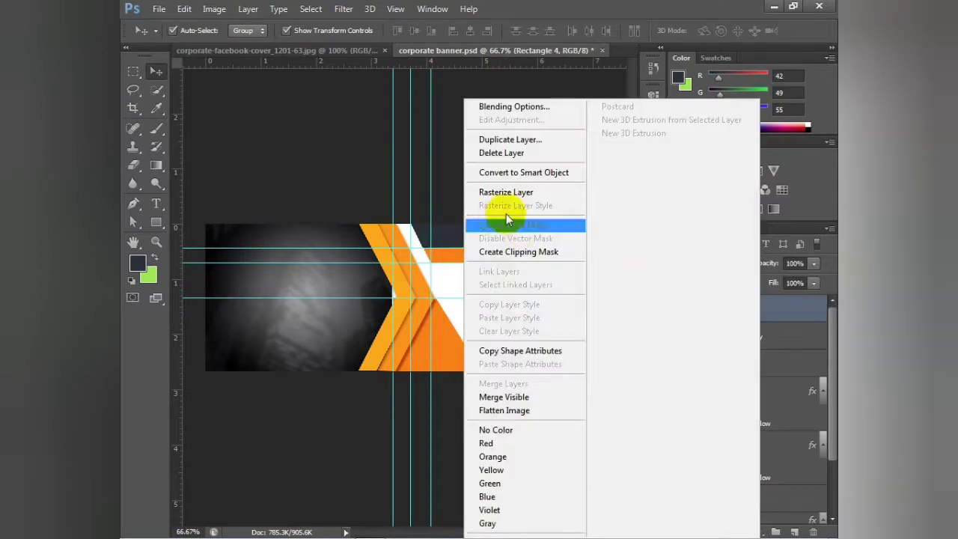
click(540, 140)
key(Return)
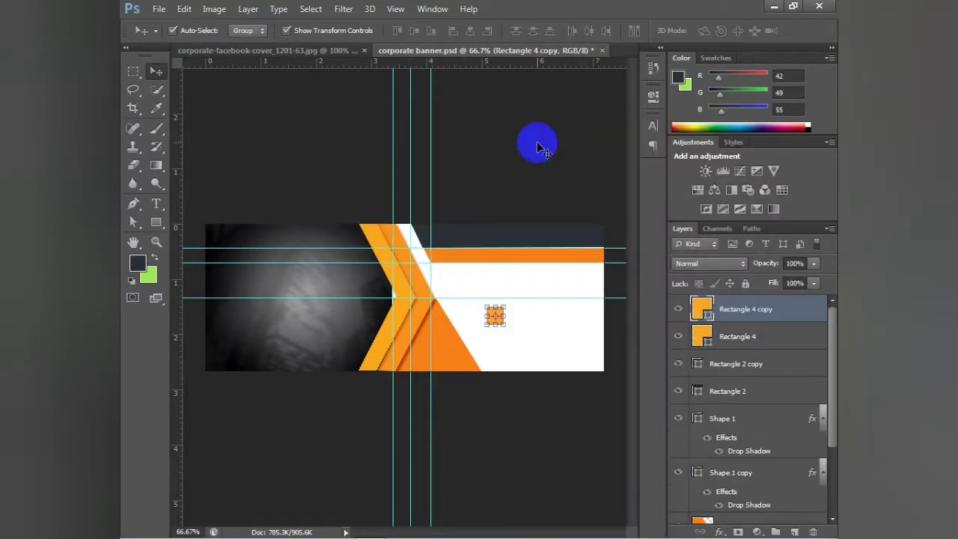
key(shift+Down)
key(shift+Down)
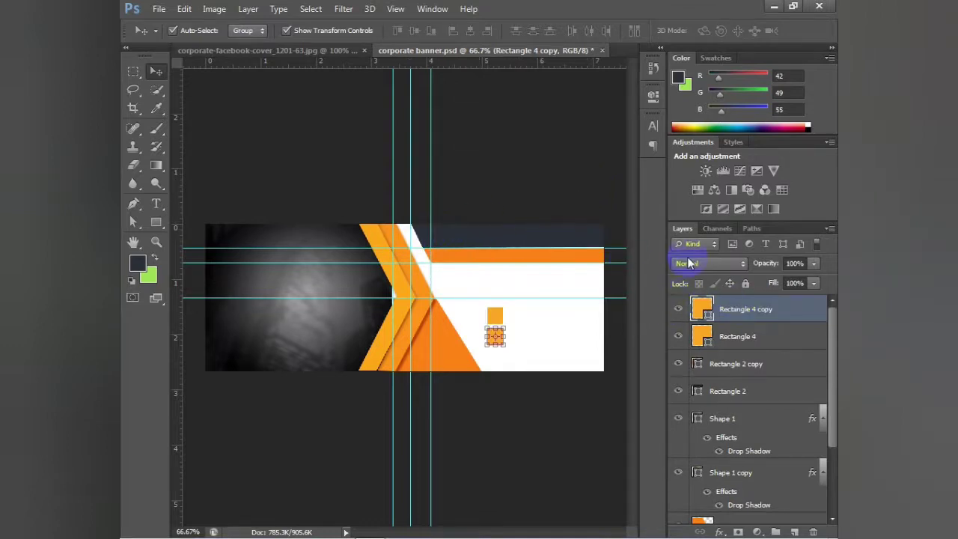
right_click(749, 309)
click(513, 139)
key(Return)
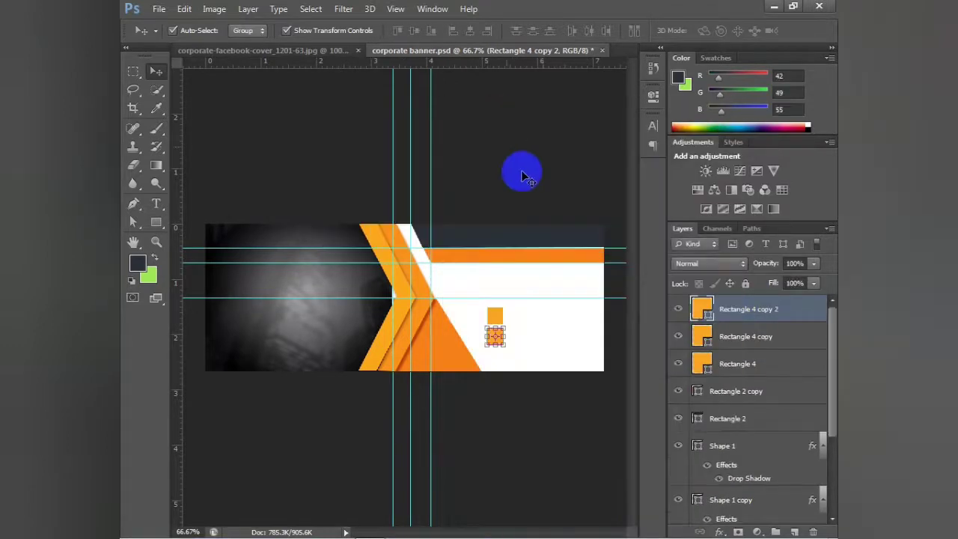
key(shift+Down)
key(shift+Down)
key(shift+Down)
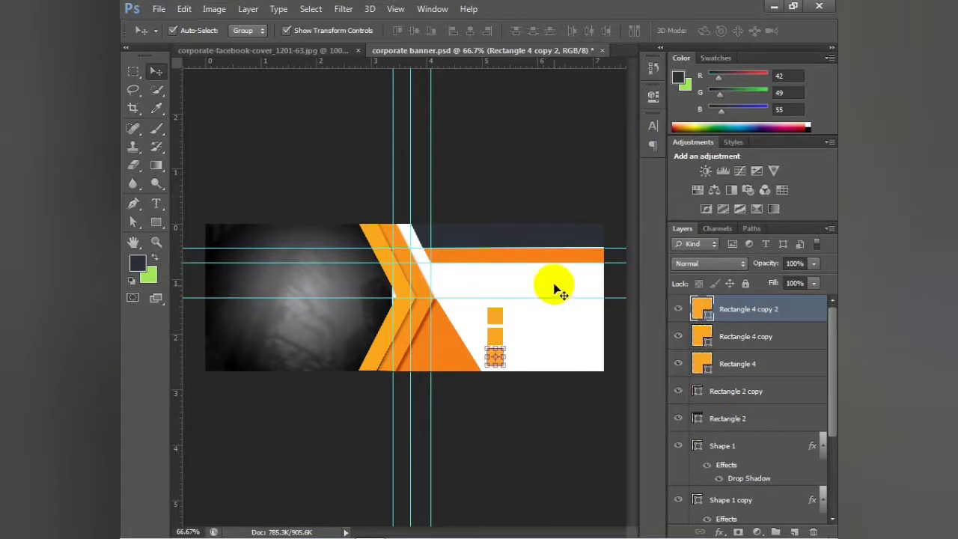
Step: Check the reference cover, then align the three squares into an evenly spaced vertical column
click(348, 111)
click(335, 51)
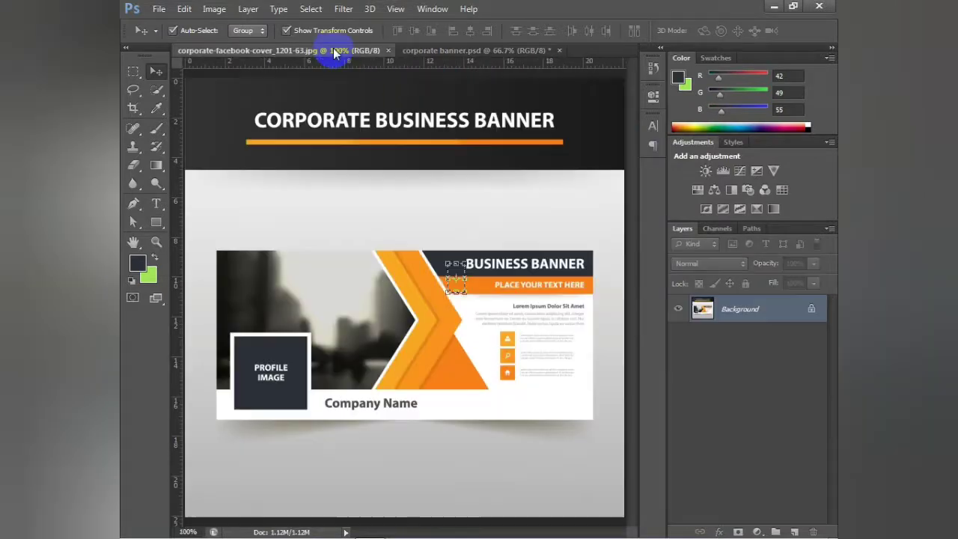
click(479, 50)
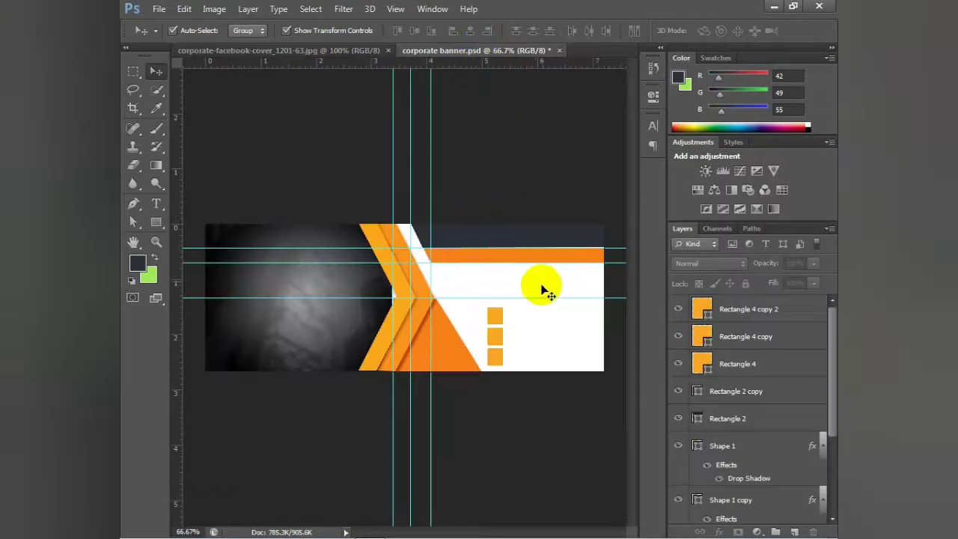
click(501, 321)
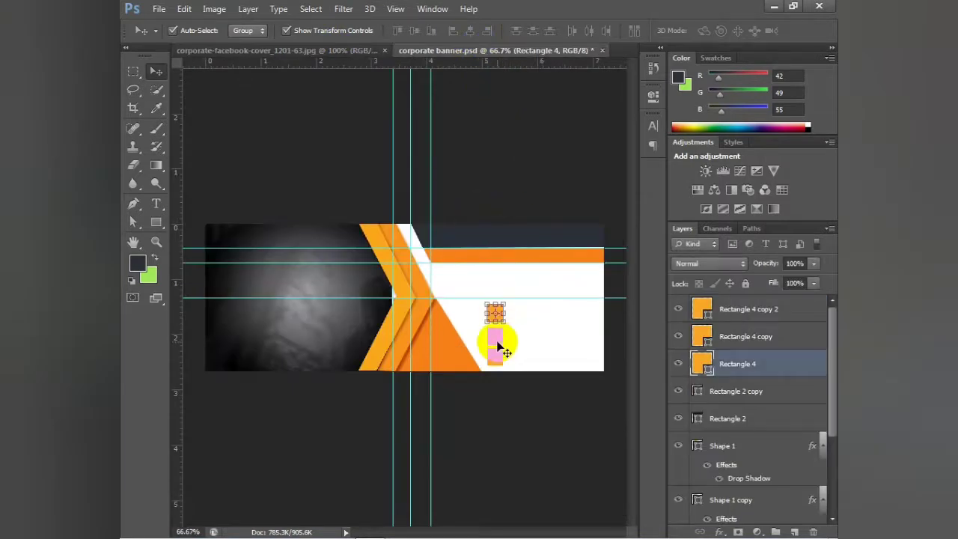
mouse_move(499, 346)
mouse_down()
mouse_move(496, 335)
mouse_move(496, 357)
mouse_up()
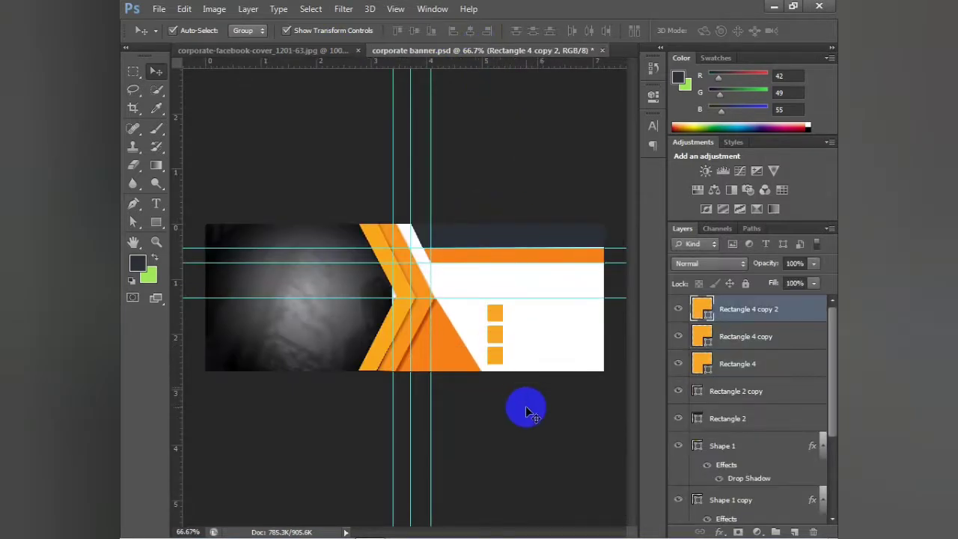
click(527, 412)
click(498, 333)
click(517, 391)
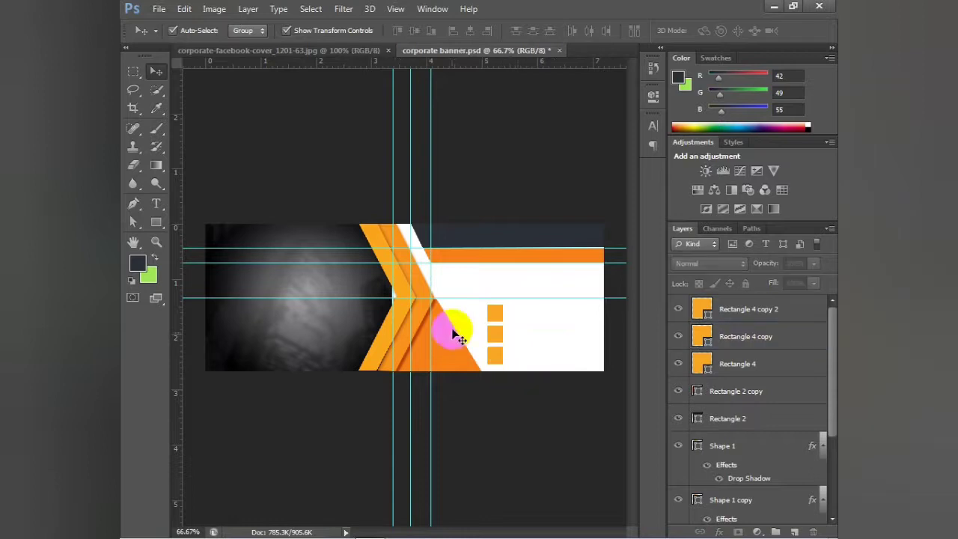
click(497, 314)
key(ctrl+t)
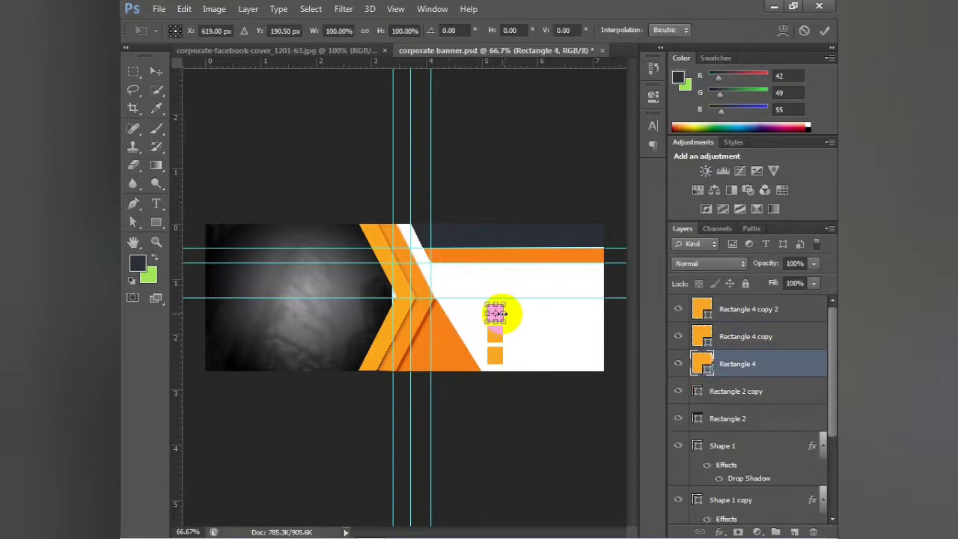
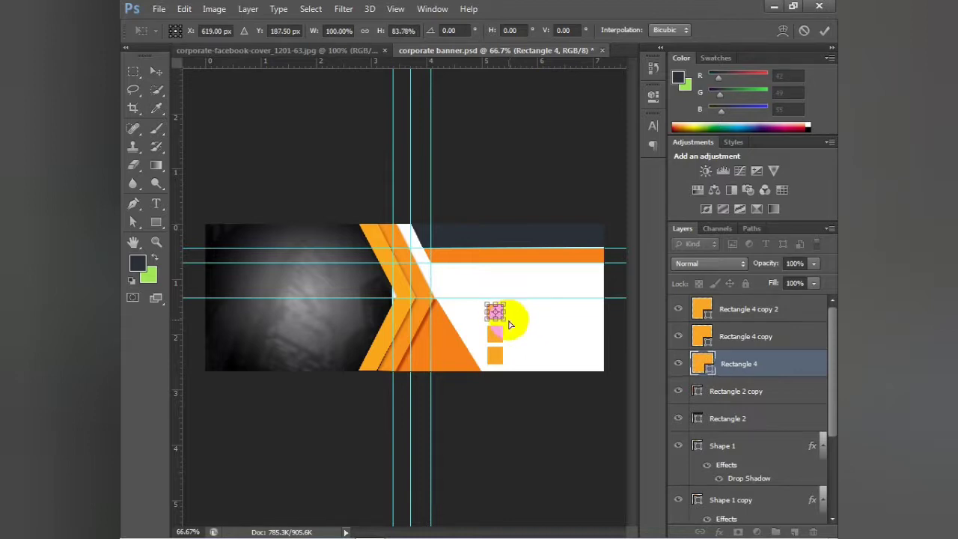
Step: Commit the layout of the three stacked orange squares and switch to the Custom Shape Tool
key(Return)
click(475, 207)
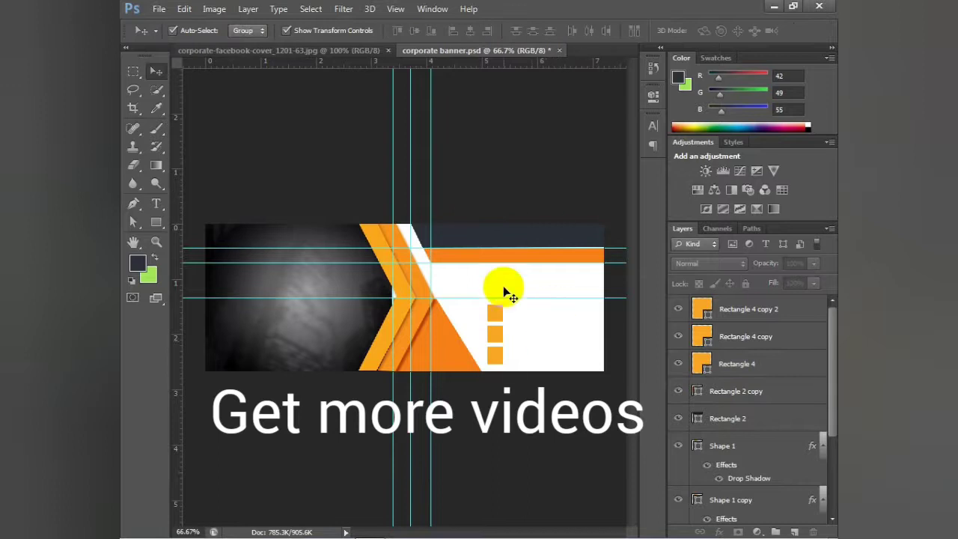
click(158, 225)
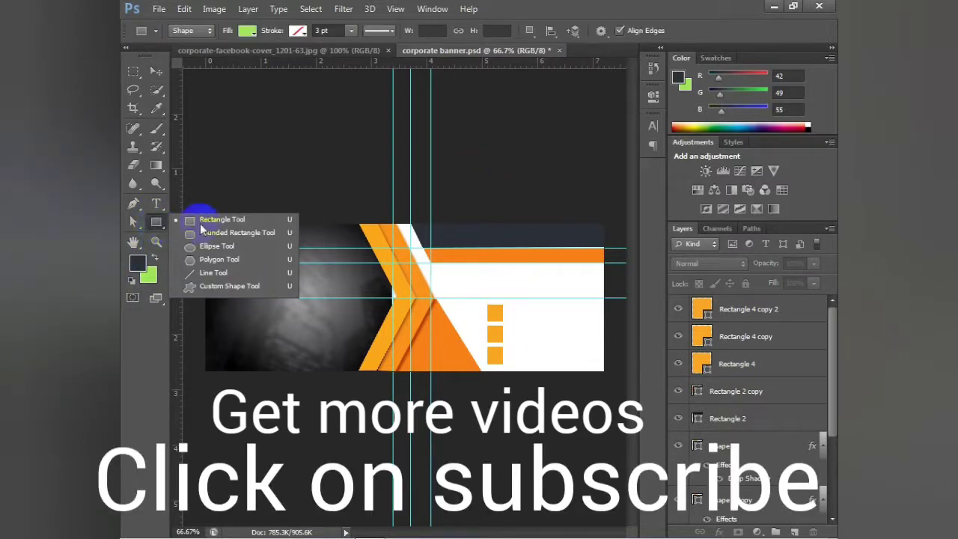
click(218, 288)
Step: Find the person figure in the custom shape library and place it above the squares
click(653, 31)
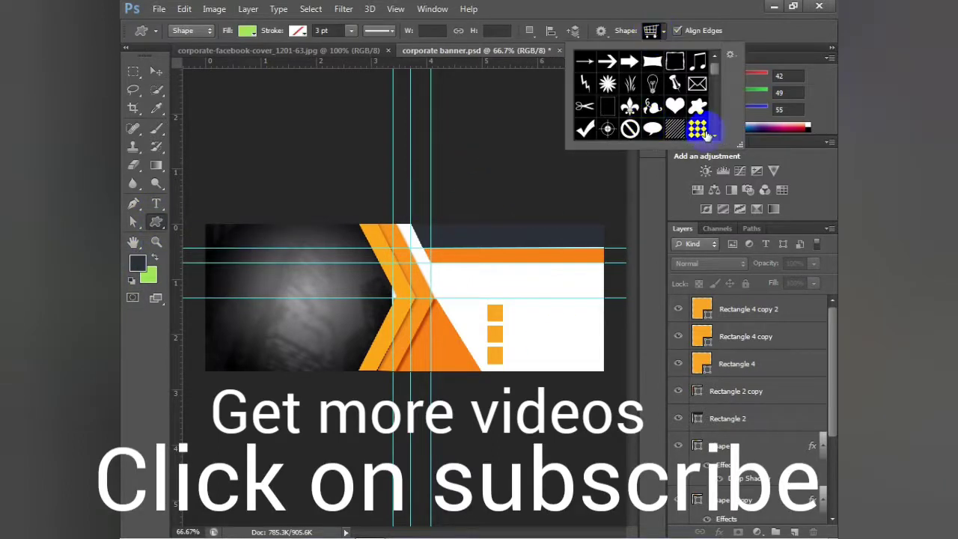
click(716, 138)
click(716, 140)
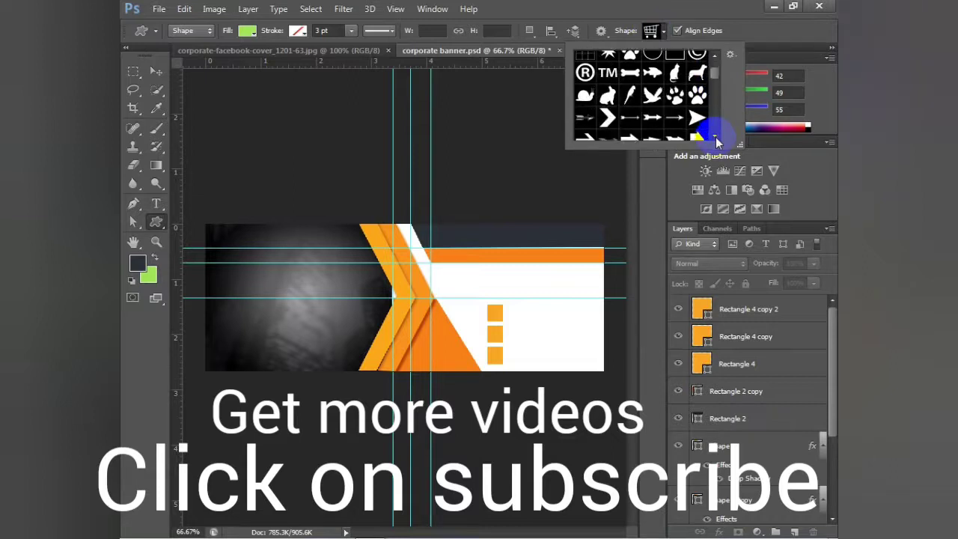
click(716, 139)
click(715, 140)
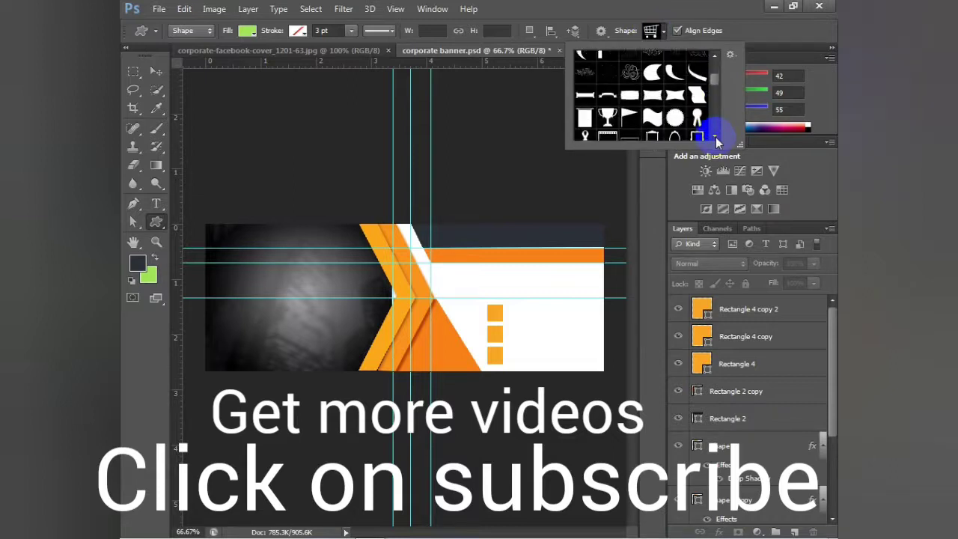
click(716, 139)
click(716, 139)
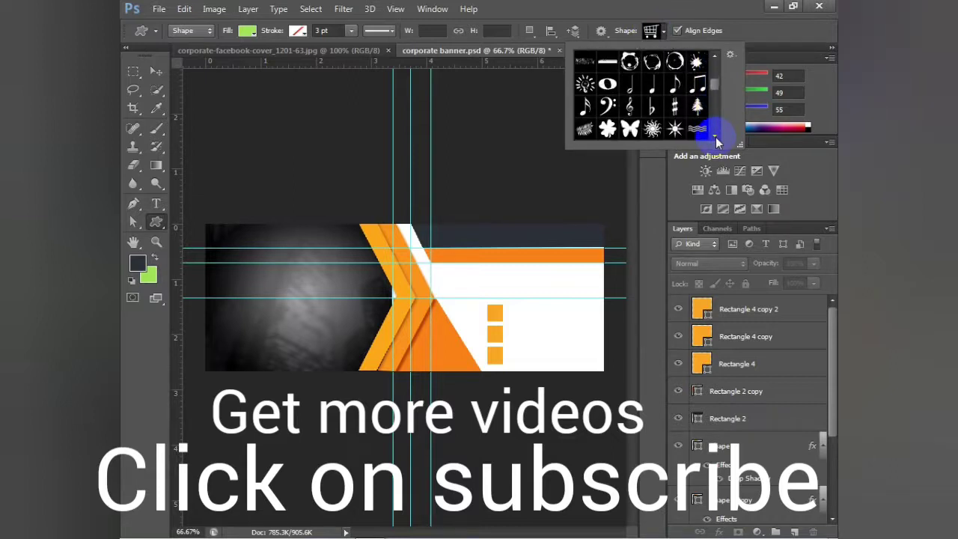
click(716, 139)
click(716, 139)
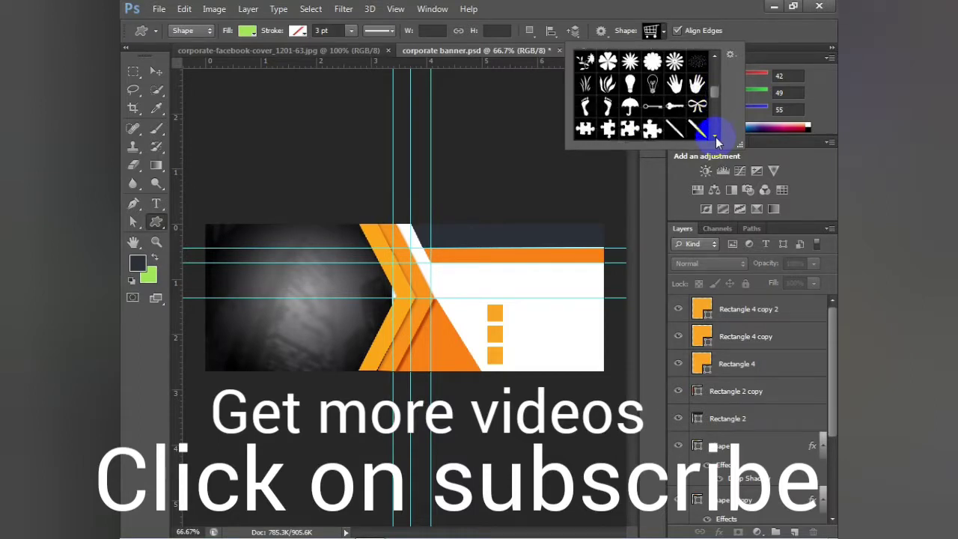
click(716, 140)
click(716, 140)
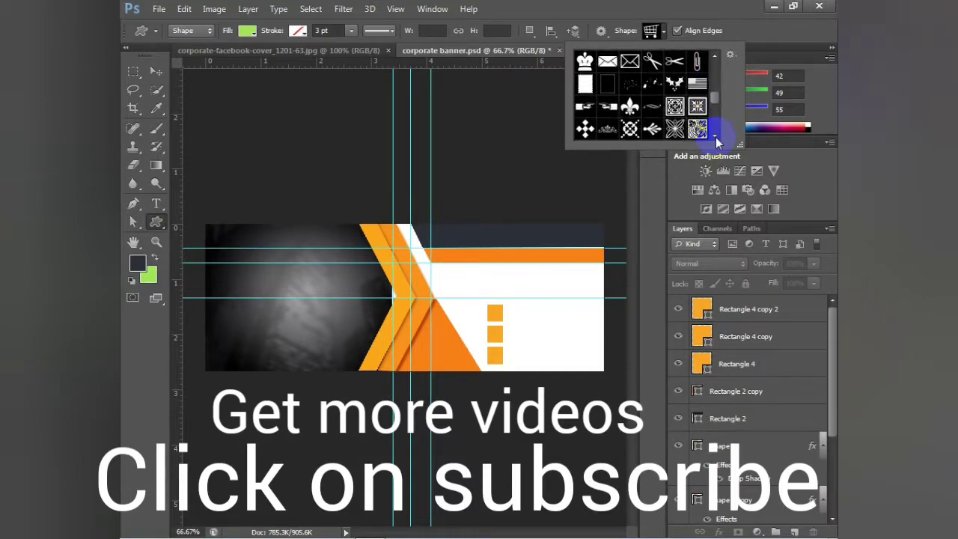
click(715, 139)
click(716, 139)
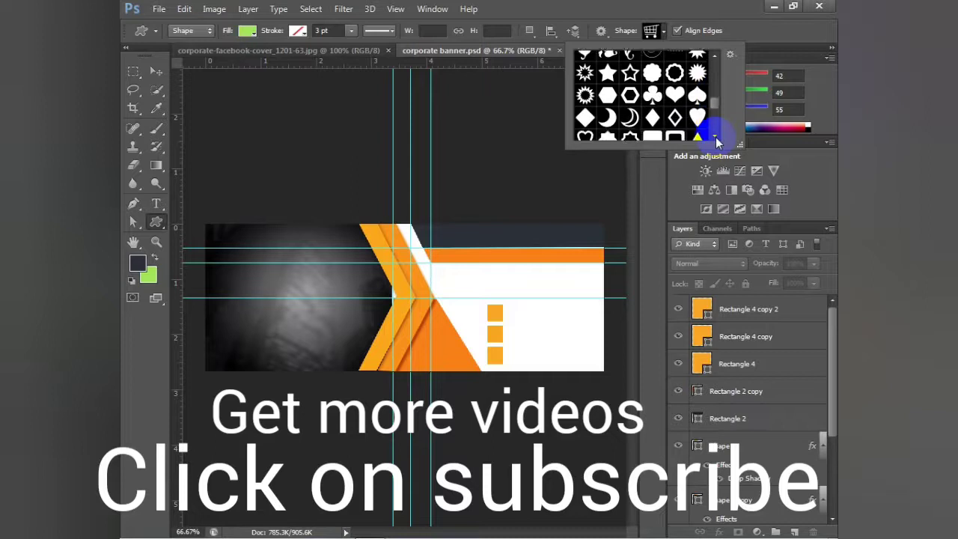
click(716, 140)
click(716, 139)
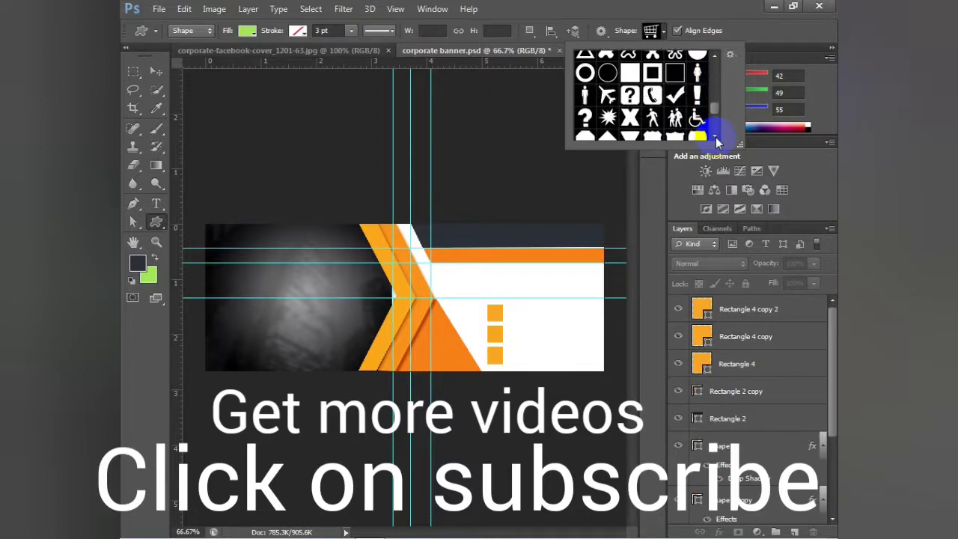
click(716, 140)
click(716, 139)
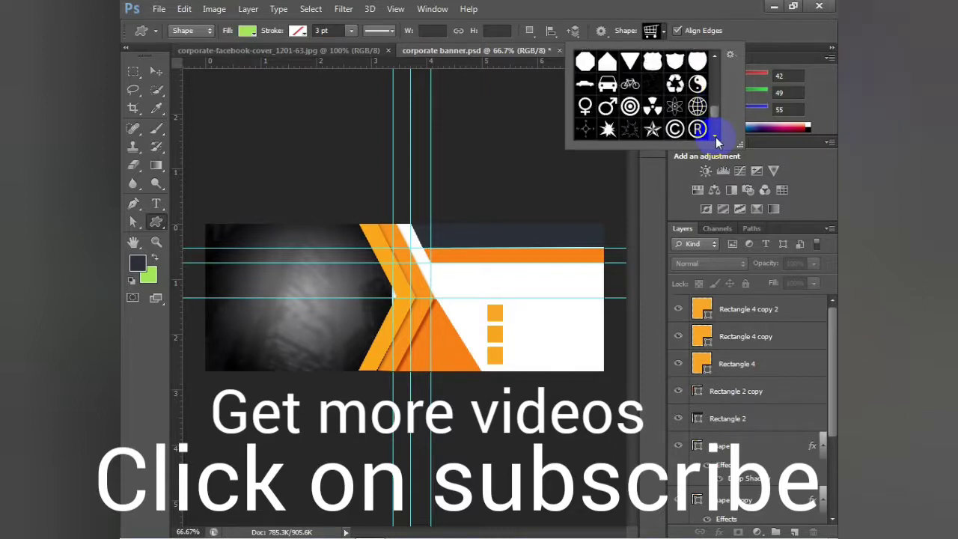
click(716, 139)
click(716, 139)
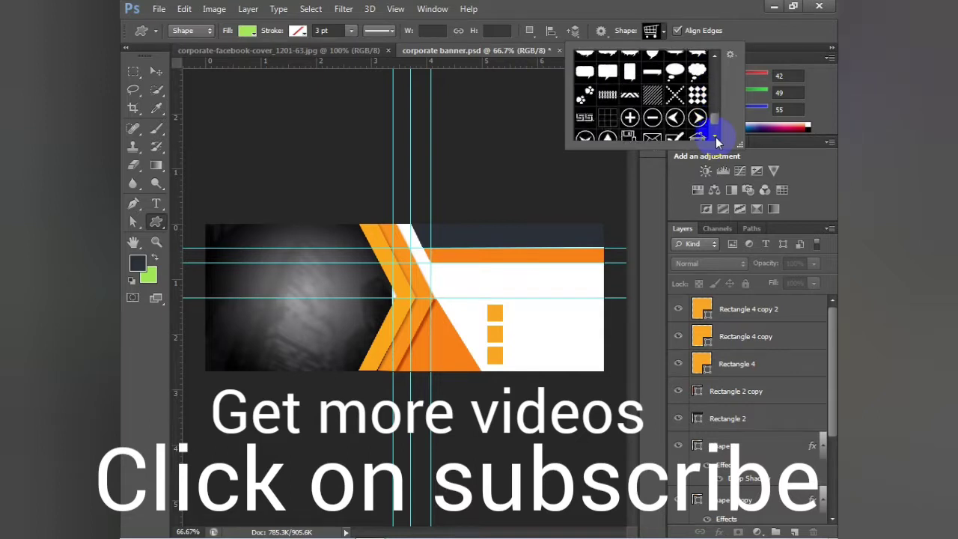
click(716, 139)
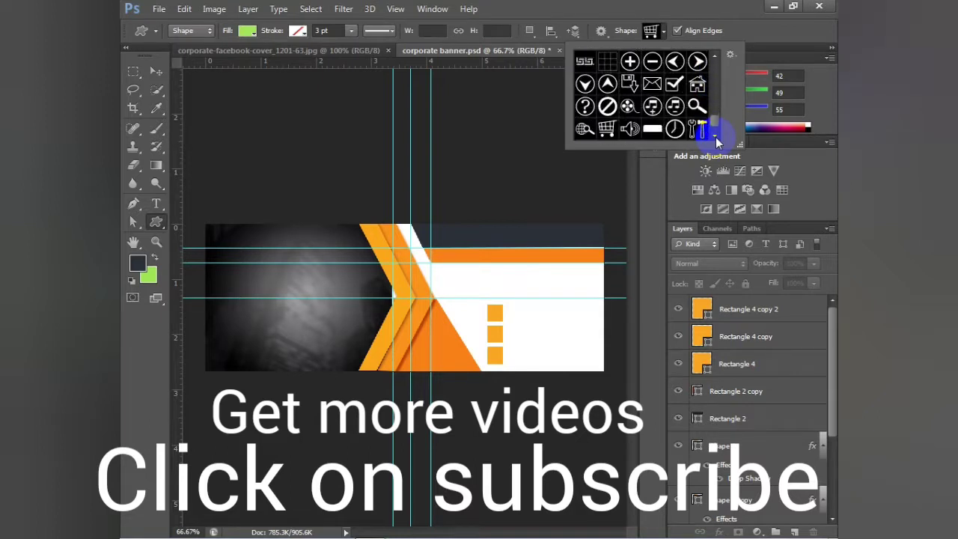
click(716, 60)
click(715, 60)
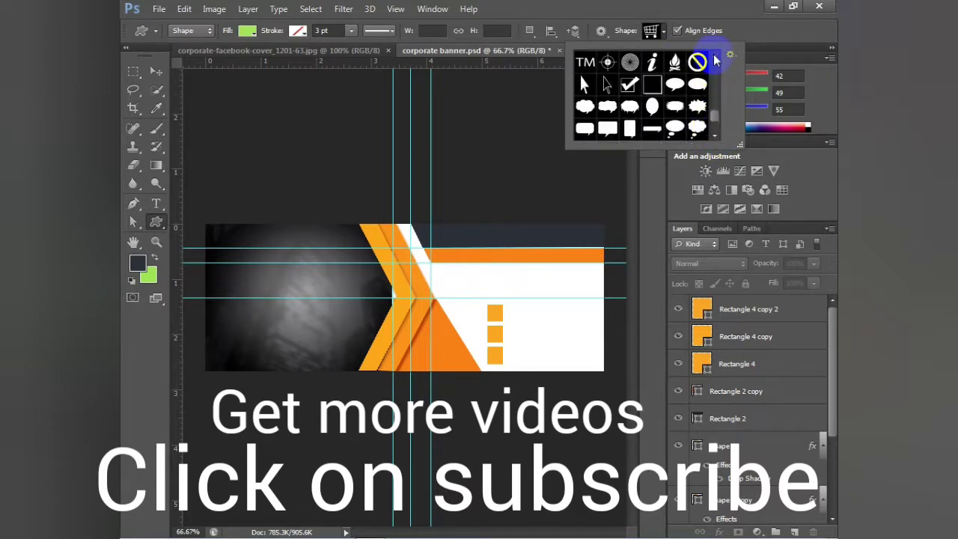
click(716, 60)
click(716, 60)
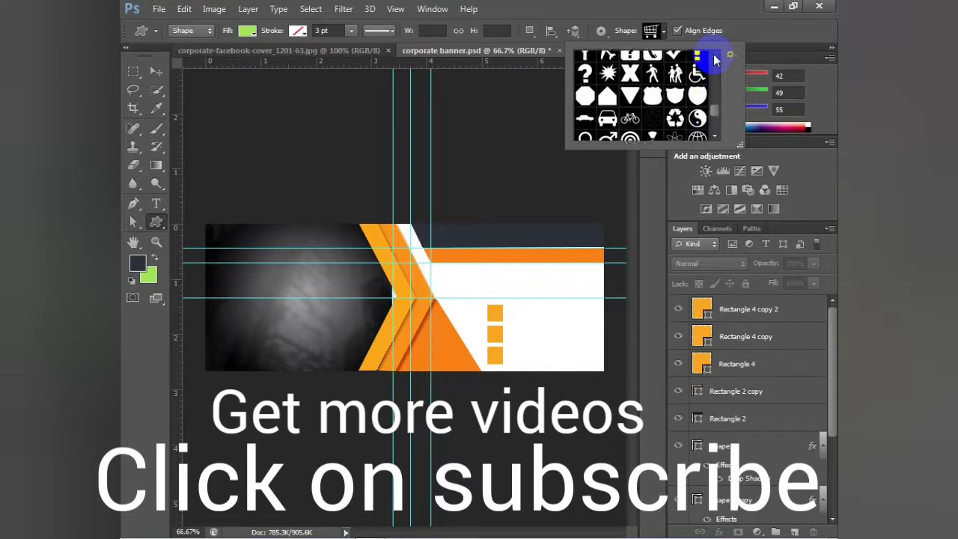
click(716, 60)
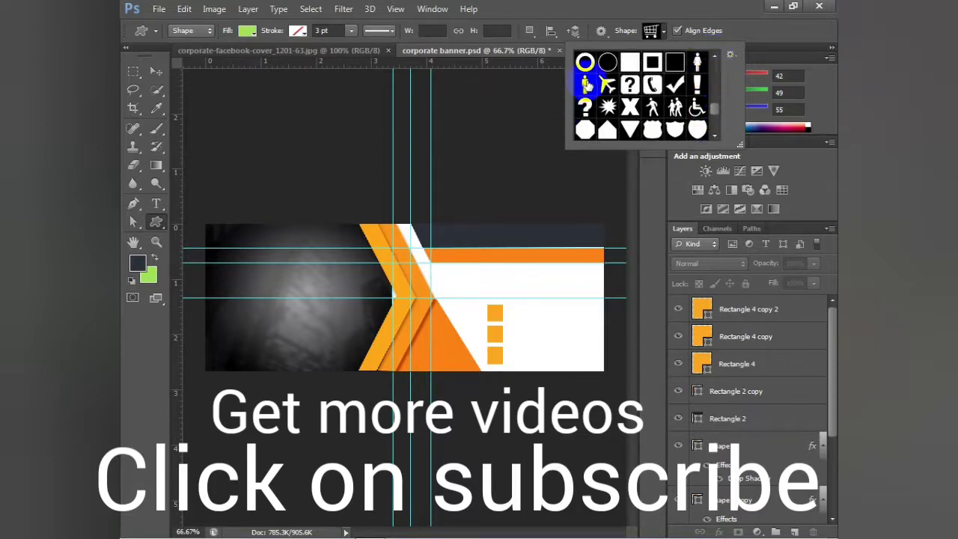
click(587, 85)
click(508, 283)
Step: Draw a small person icon above the squares and fill it white
drag(509, 283, 514, 289)
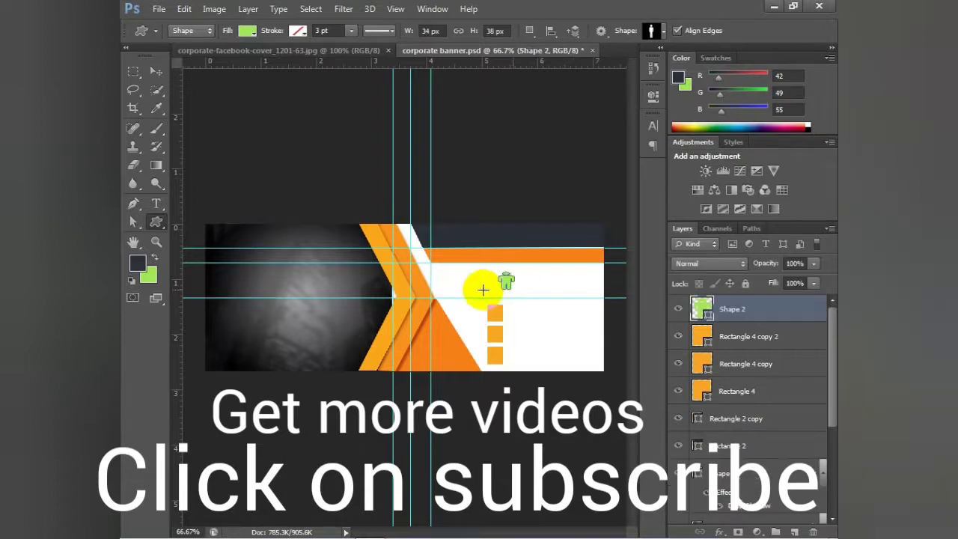
click(250, 33)
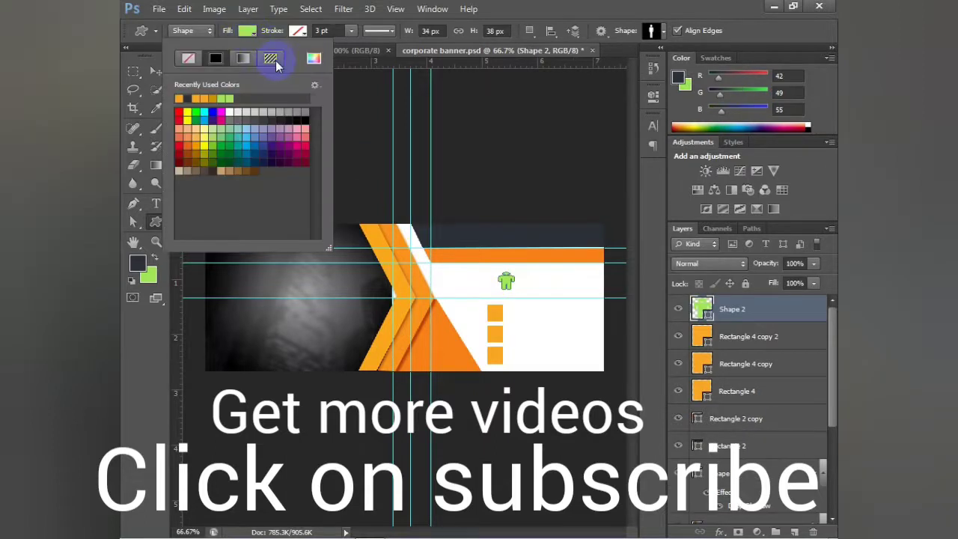
click(187, 113)
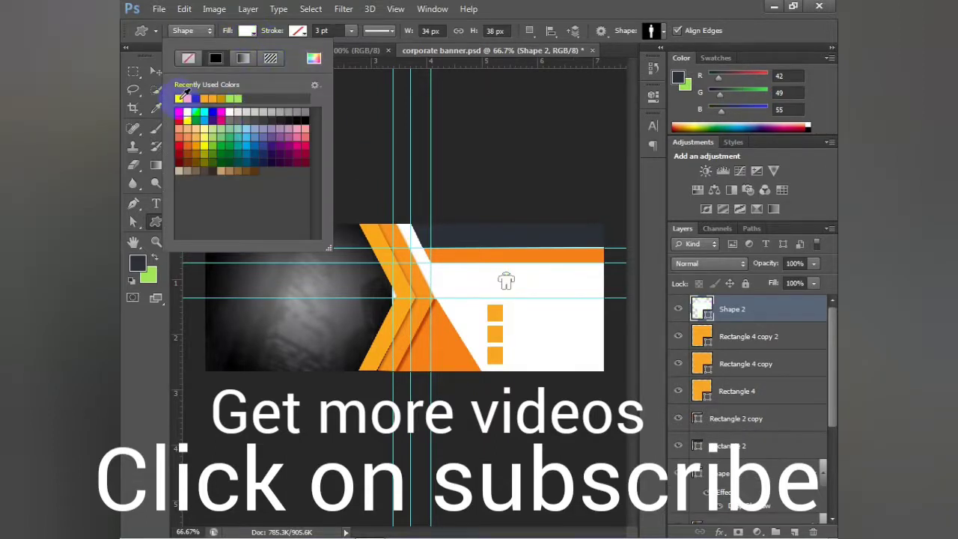
Step: Enlarge the person icon and move it right beside the orange squares
click(156, 70)
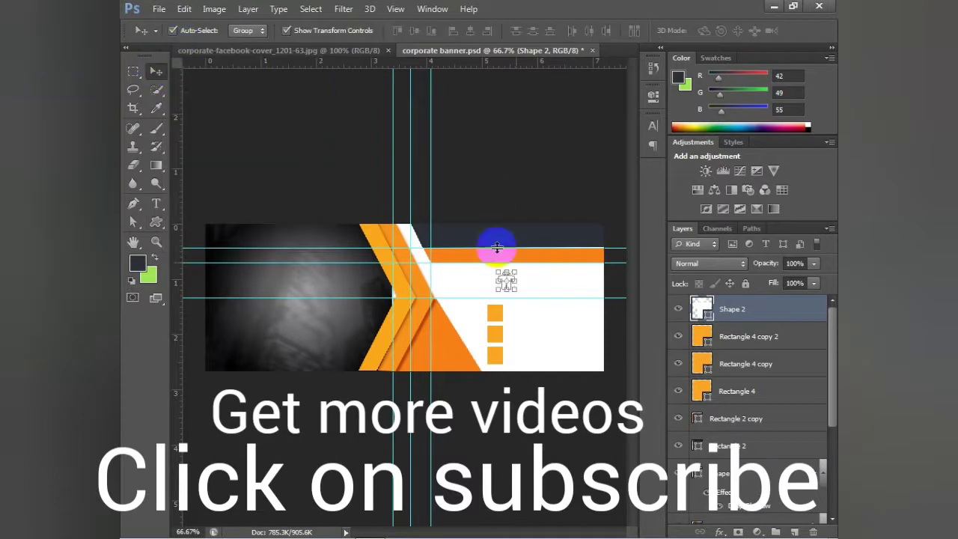
key(ctrl+t)
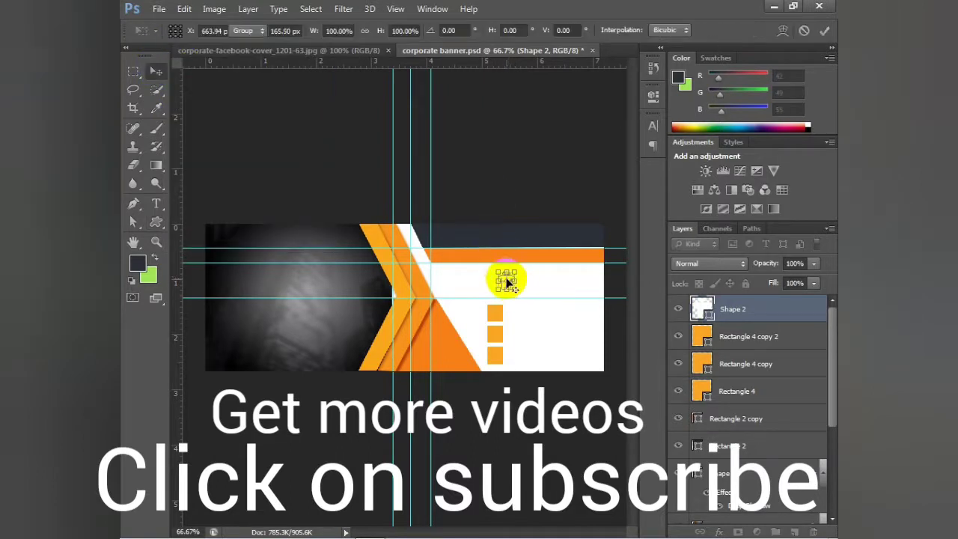
mouse_move(507, 283)
mouse_down()
mouse_move(507, 272)
mouse_move(528, 300)
mouse_move(510, 307)
mouse_move(508, 320)
mouse_move(531, 336)
mouse_move(552, 317)
mouse_move(558, 346)
mouse_up()
key(Return)
key(ctrl+t)
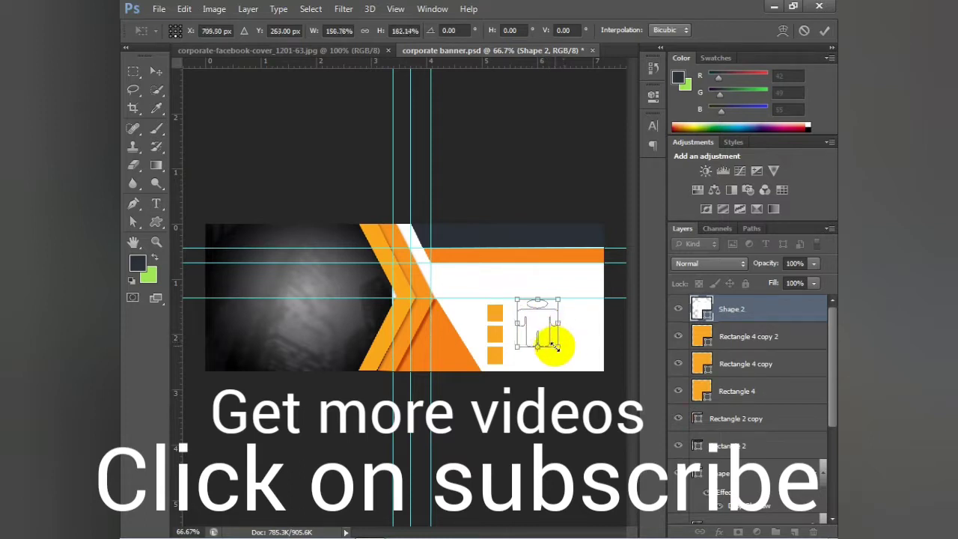
double_click(532, 327)
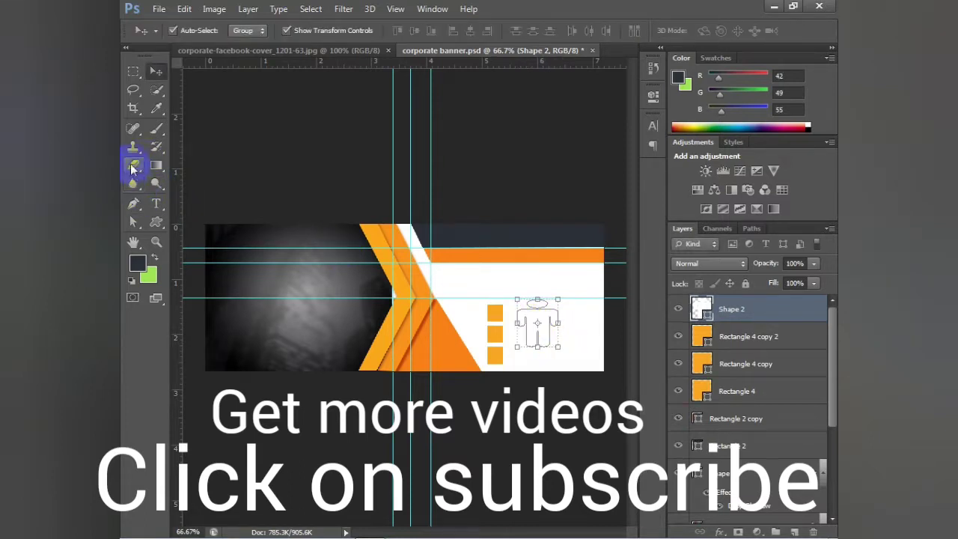
Step: Rasterize the person icon layer and erase the icon with the Eraser Tool
right_click(133, 168)
click(189, 159)
click(530, 331)
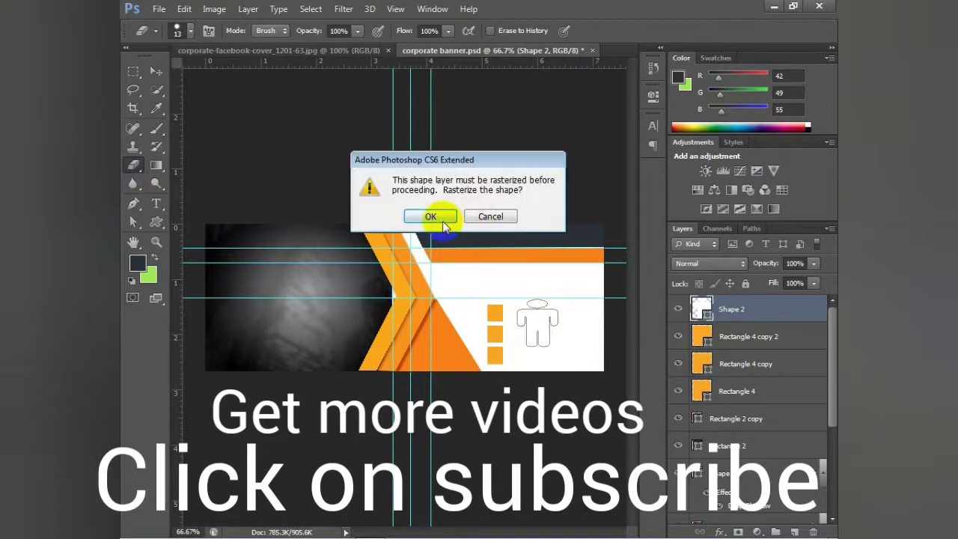
click(444, 227)
mouse_move(528, 321)
mouse_down()
mouse_move(532, 337)
mouse_move(503, 315)
mouse_up()
Step: Scale the leftover white shapes to about 150.57% × 120.59% over the dark photo area
click(156, 72)
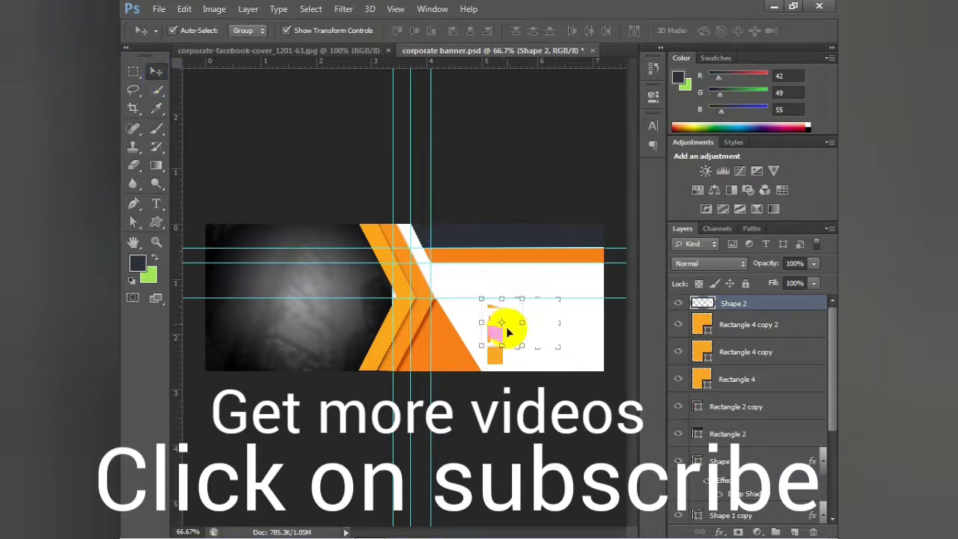
drag(522, 346, 498, 318)
mouse_move(506, 322)
mouse_down()
mouse_move(531, 332)
mouse_move(332, 331)
mouse_up()
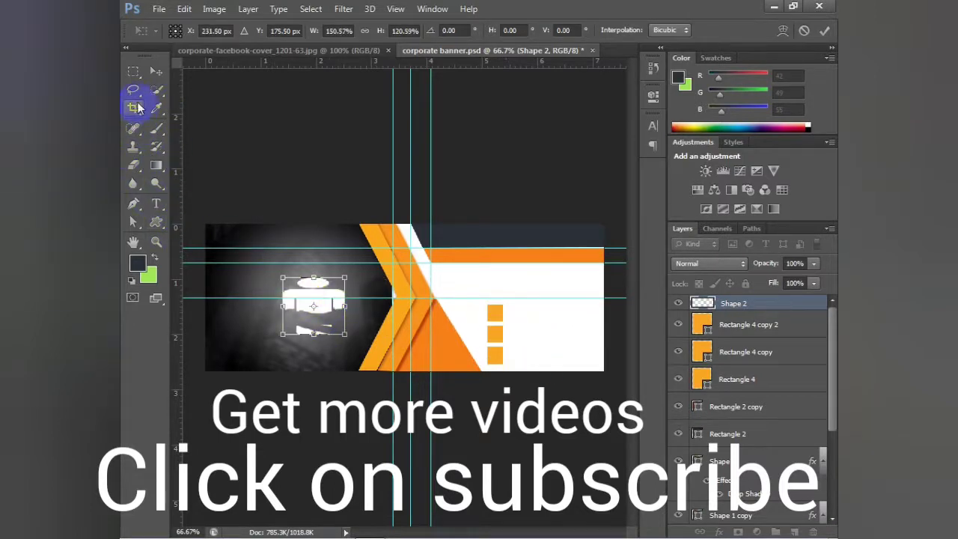
Step: Apply the transform and select the white figure on the dark photo area
click(133, 71)
click(426, 216)
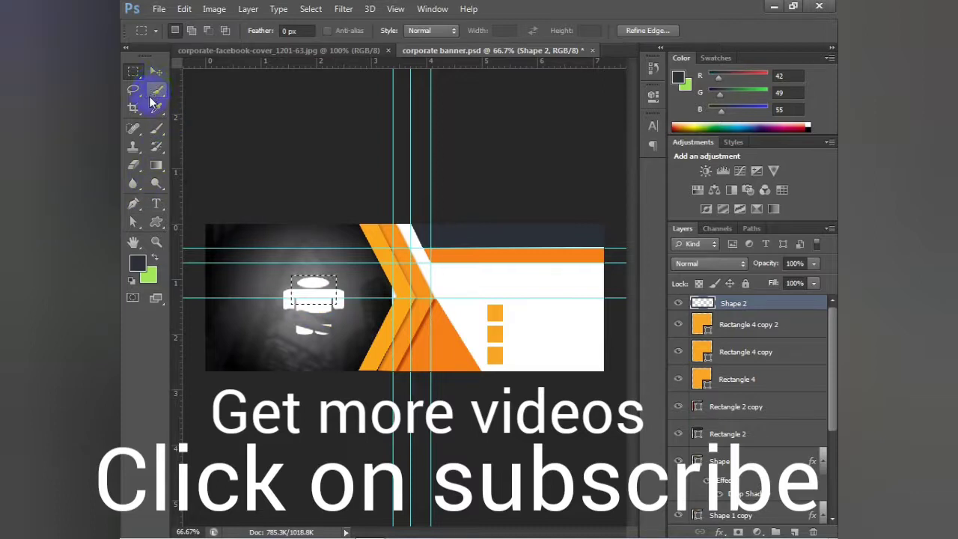
click(296, 288)
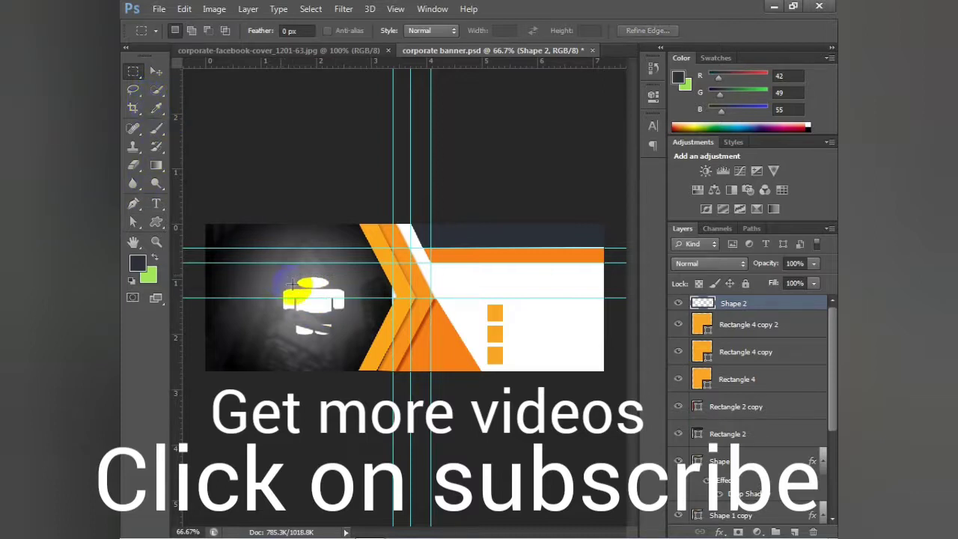
drag(293, 284, 345, 308)
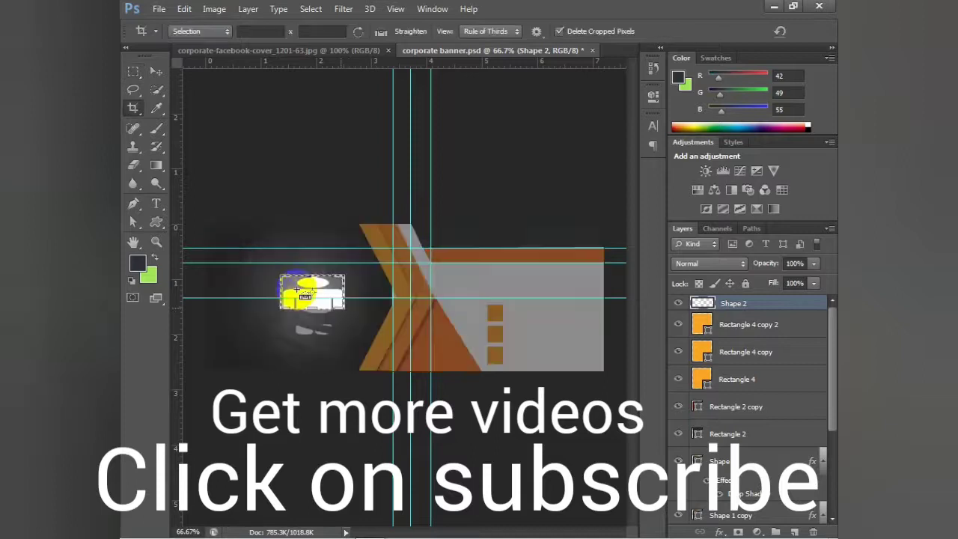
click(156, 71)
click(319, 287)
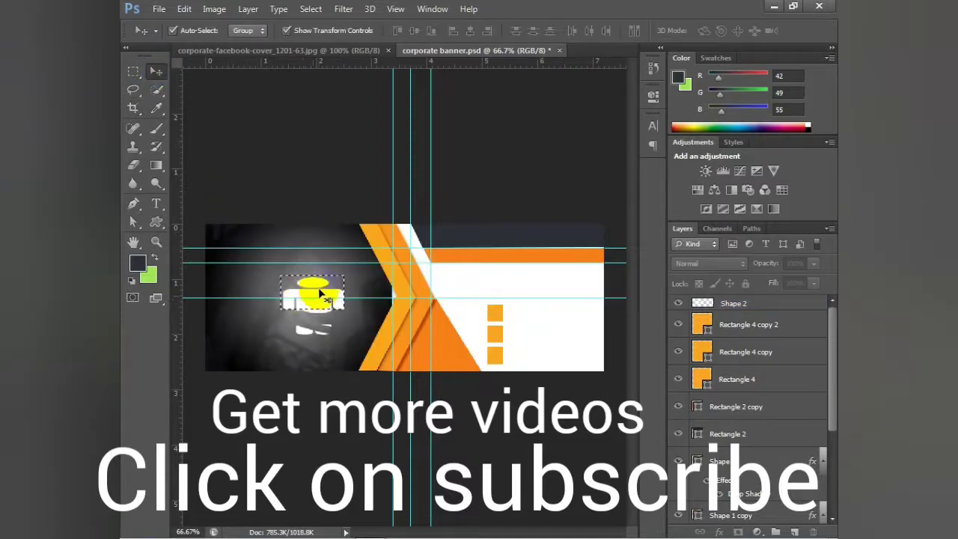
key(Return)
Step: Delete the stray Shape 2 icon from the dark photo area
click(314, 289)
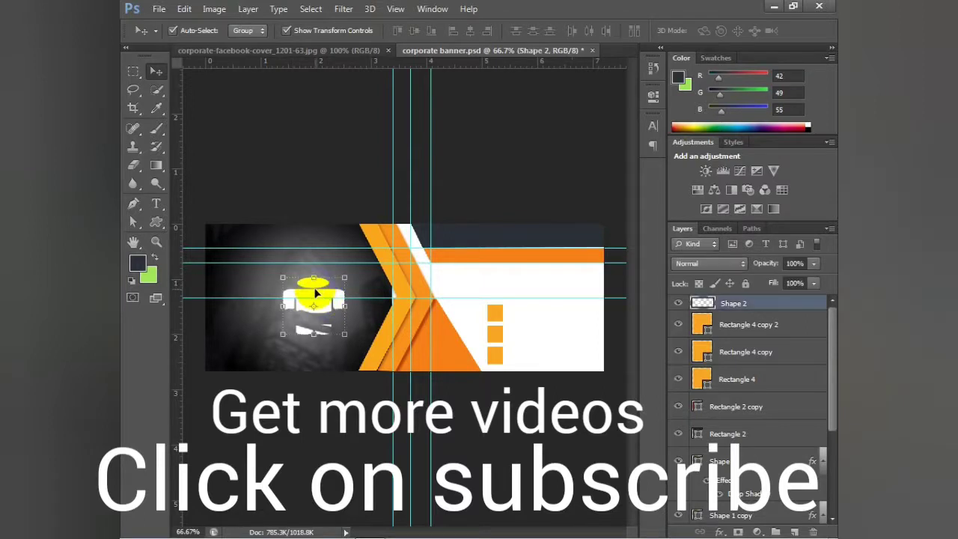
key(Delete)
click(524, 335)
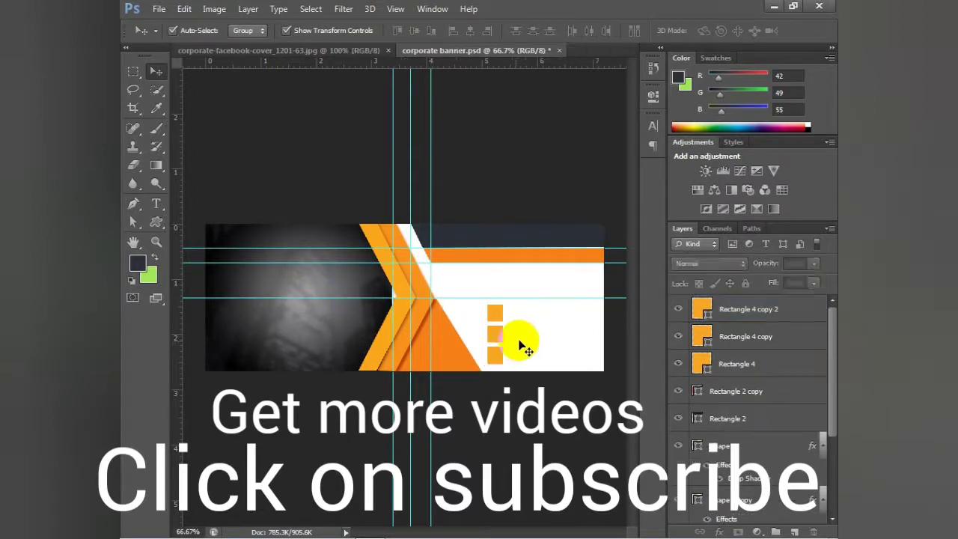
Step: Move and resize the Layer 2 icon onto the top orange square
click(348, 335)
click(384, 299)
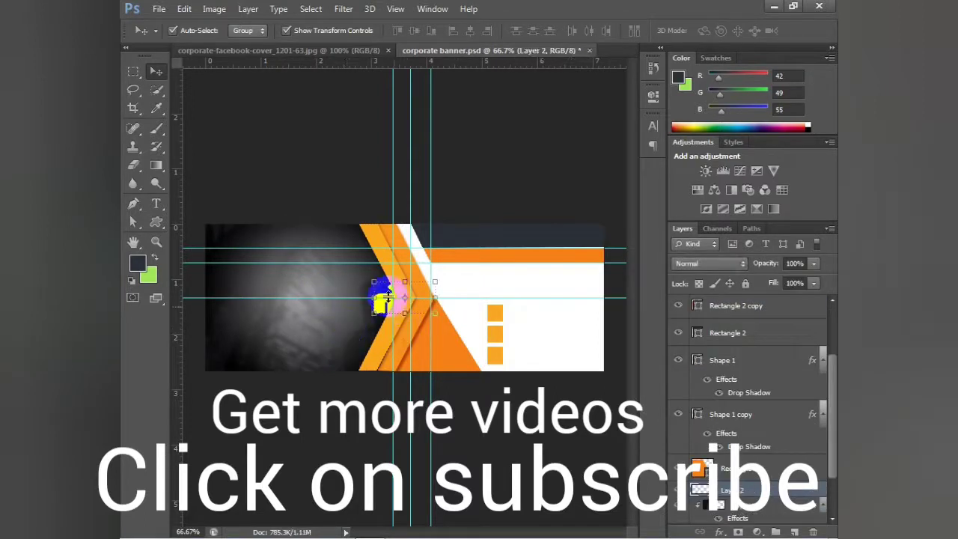
mouse_move(384, 307)
mouse_down()
mouse_move(328, 321)
mouse_move(500, 319)
mouse_up()
key(ctrl+t)
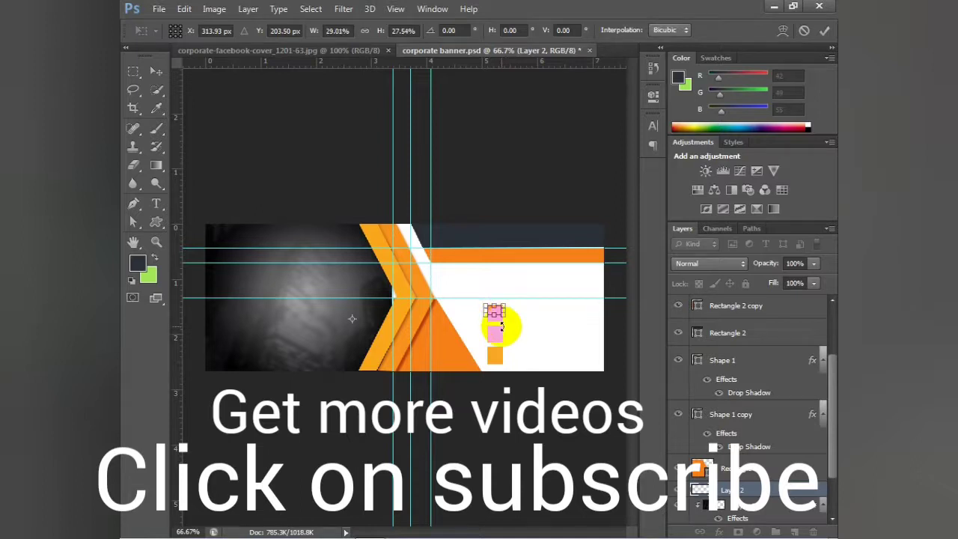
key(Return)
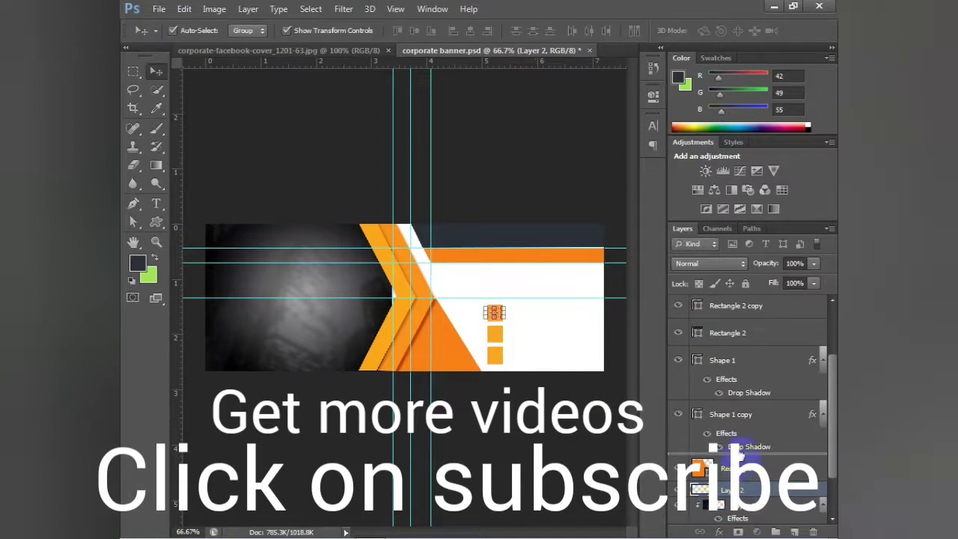
Step: Restack Layer 2 at the top of the Layers panel, above the Rectangle 4 layers
drag(736, 450, 772, 483)
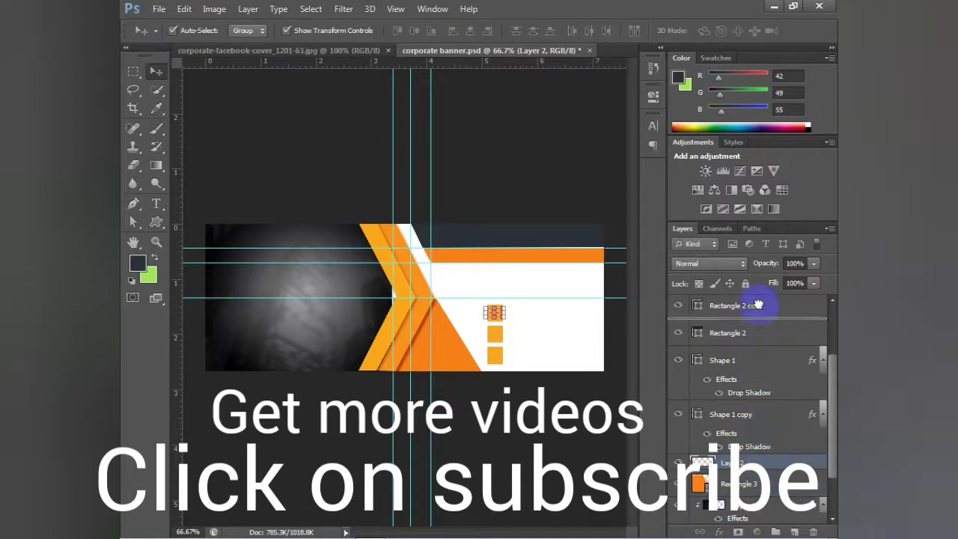
drag(745, 453, 764, 307)
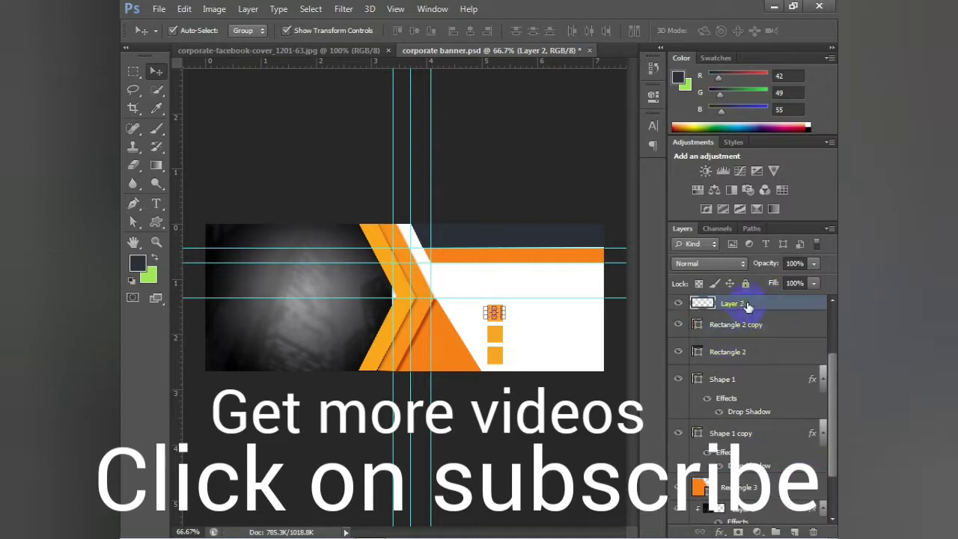
scroll(747, 305, up, 3)
drag(753, 309, 754, 303)
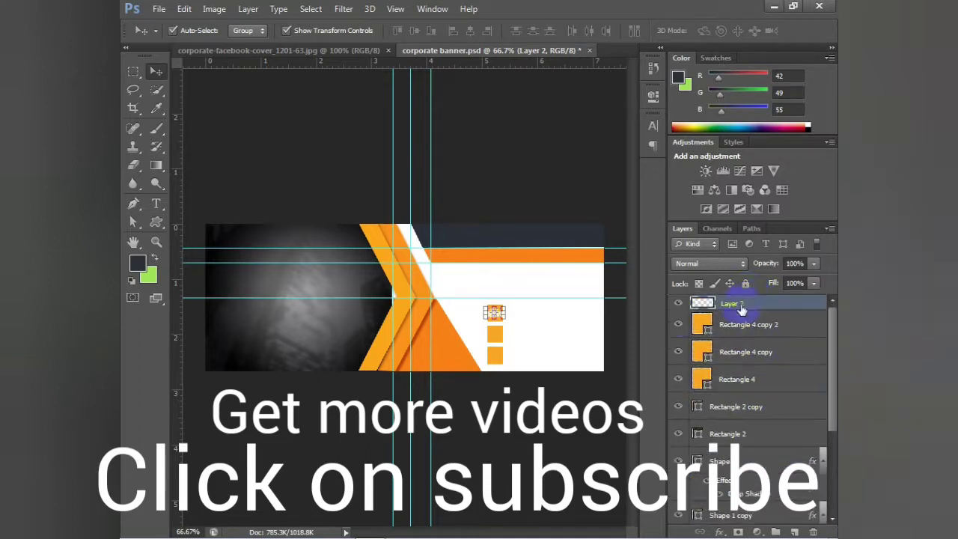
click(614, 342)
Step: Re-transform the Layer 2 icon to its final size on the top square
click(500, 321)
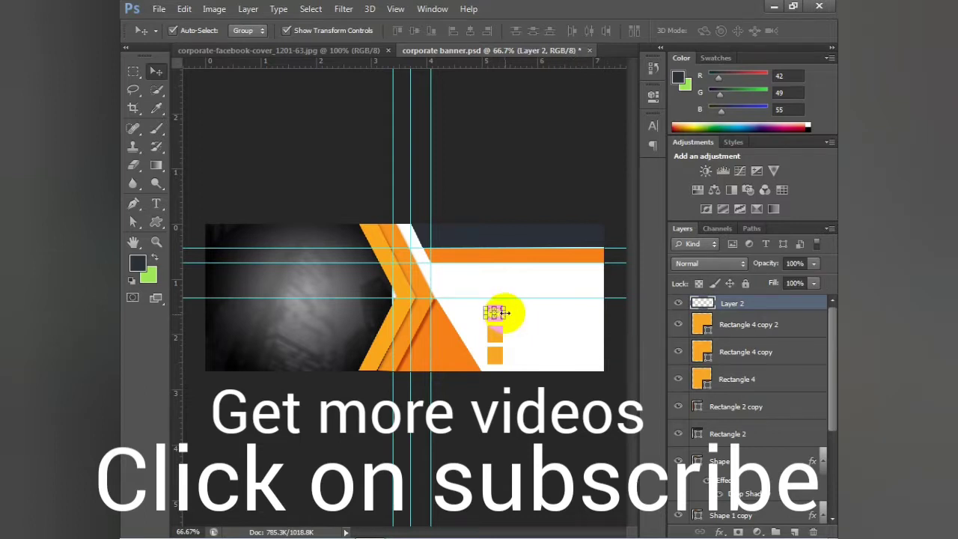
key(ctrl+t)
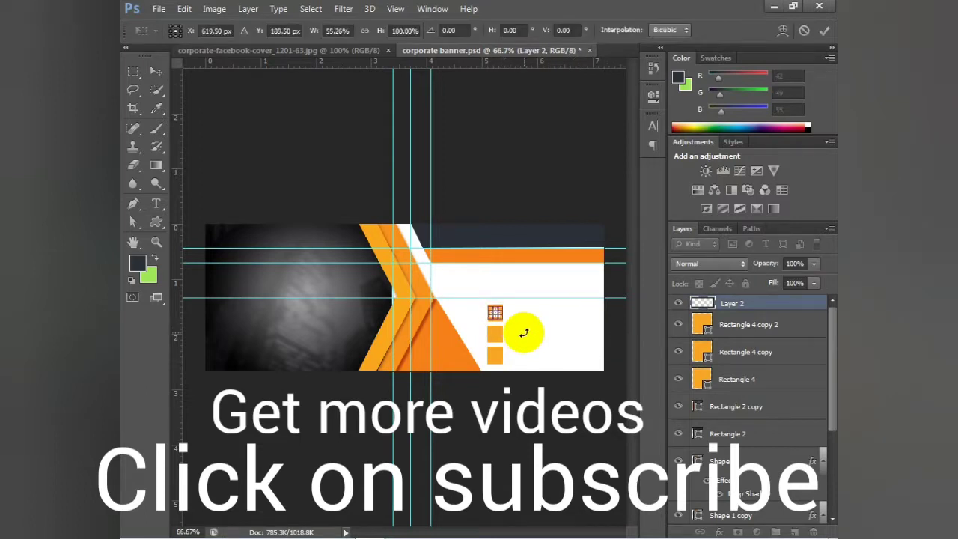
key(Return)
click(525, 324)
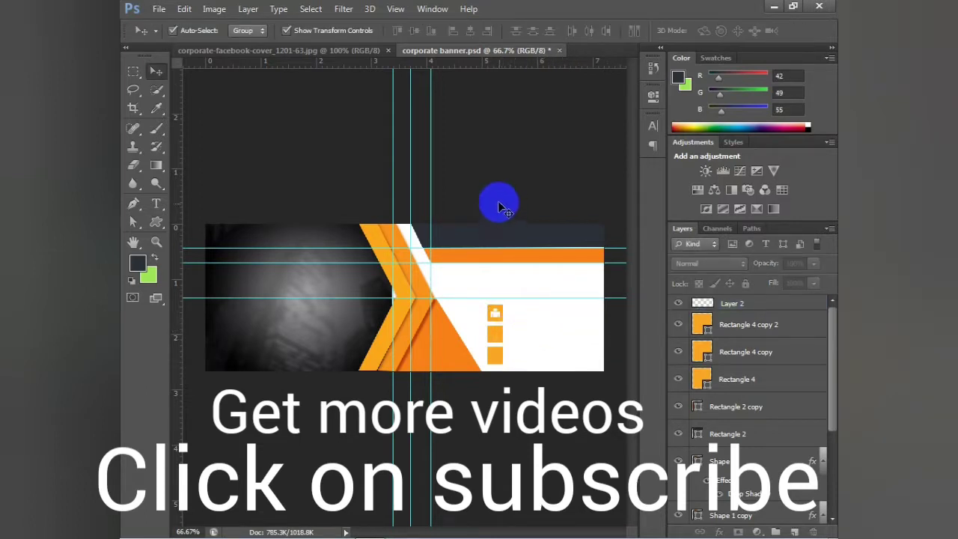
click(314, 59)
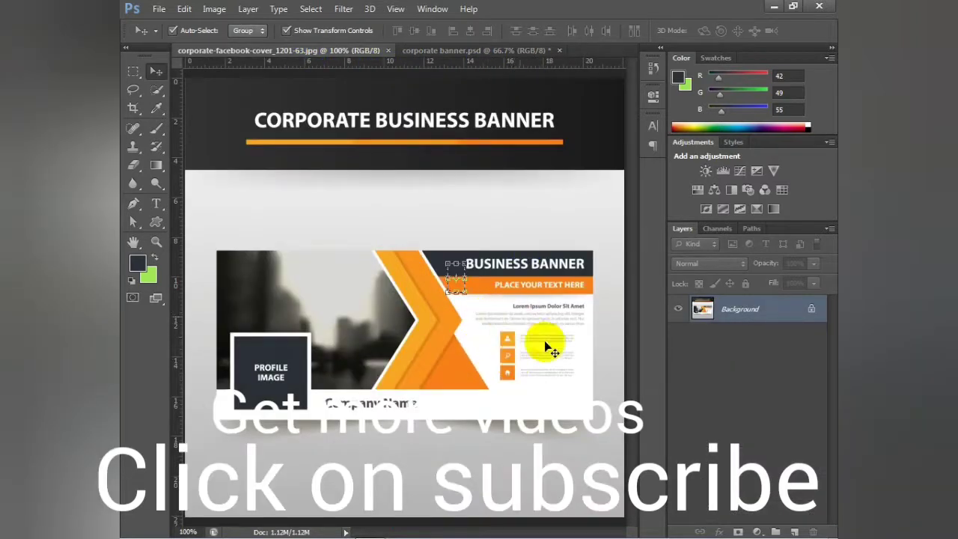
click(396, 212)
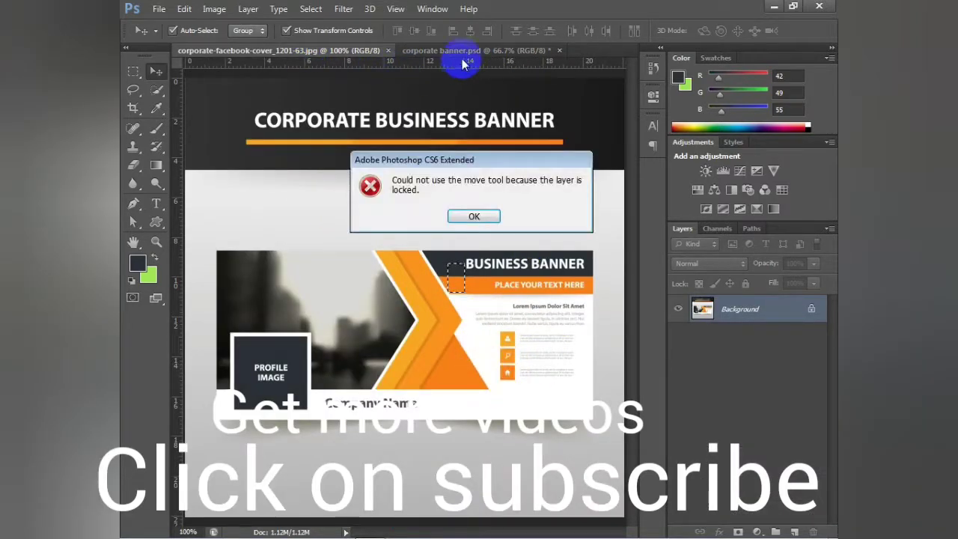
click(478, 214)
click(462, 56)
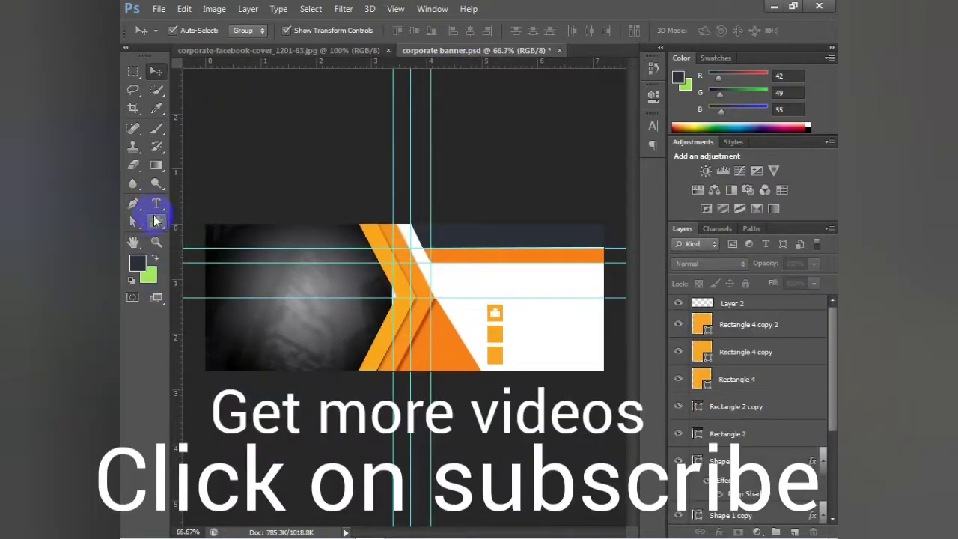
Step: Choose the magnifier from the custom shape library
drag(156, 220, 208, 240)
click(224, 289)
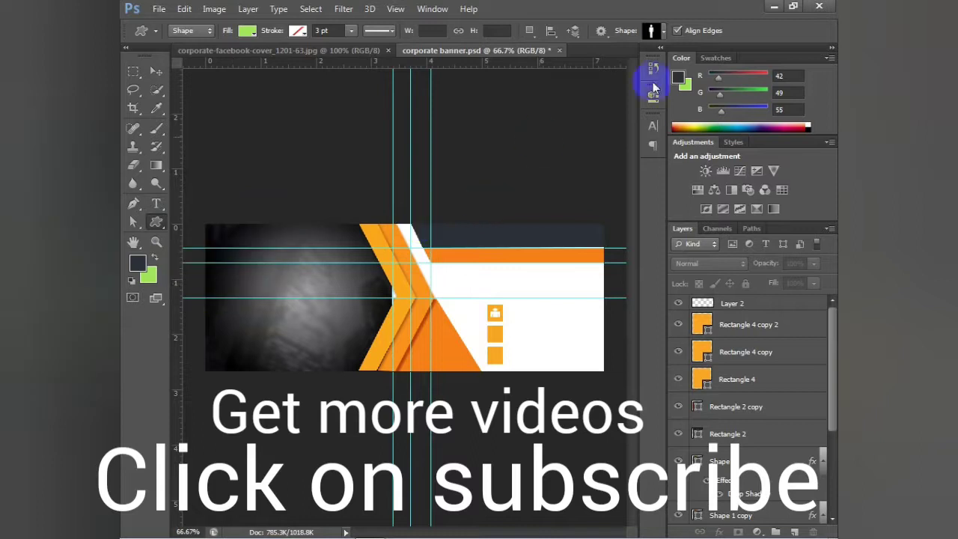
click(659, 31)
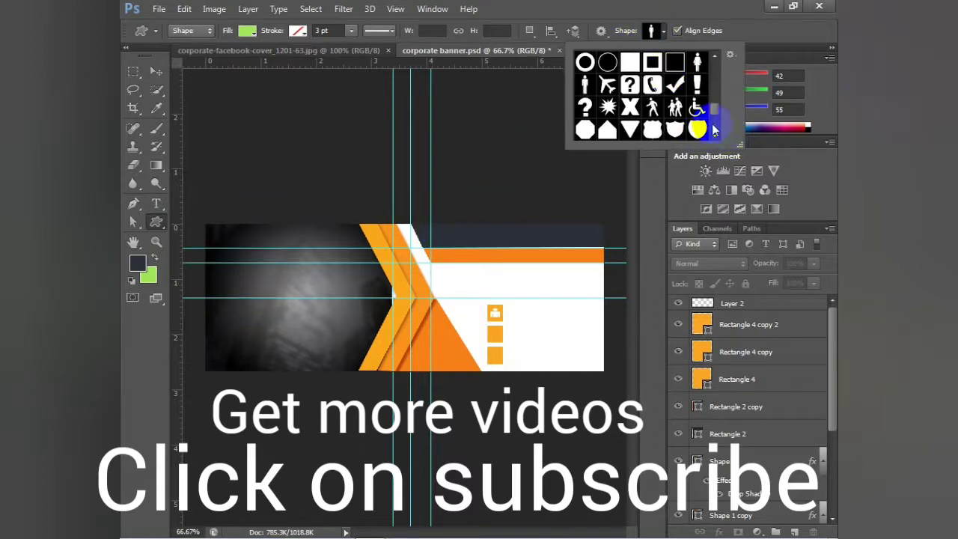
scroll(716, 135, down, 2)
scroll(716, 135, down, 2)
scroll(716, 135, down, 2)
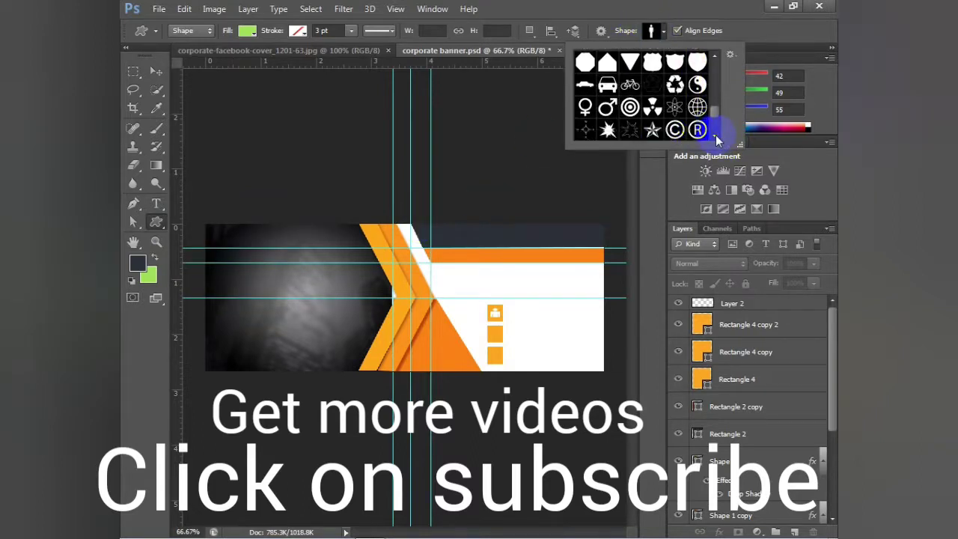
click(717, 136)
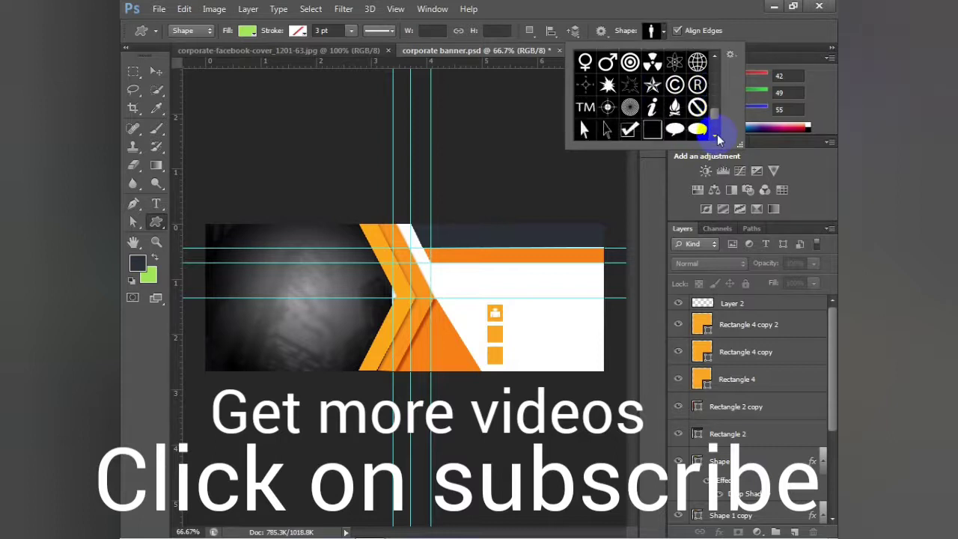
click(717, 135)
click(718, 136)
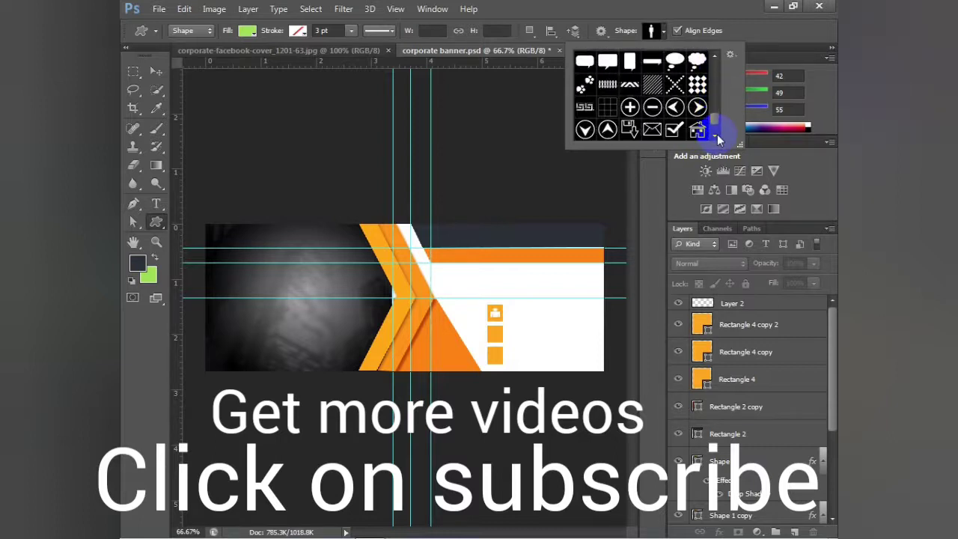
click(717, 135)
click(717, 136)
click(696, 84)
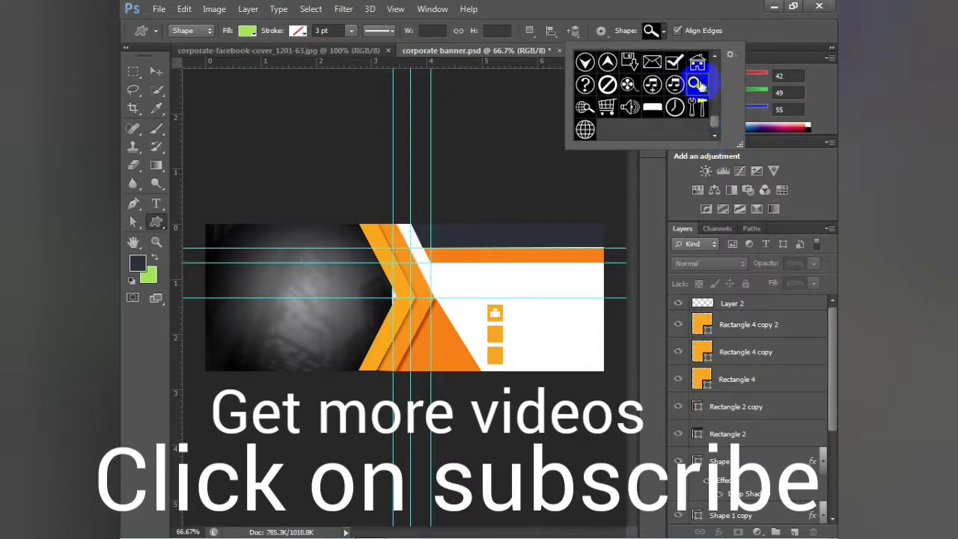
Step: Draw a white-filled magnifier on the middle orange square
drag(506, 312, 496, 338)
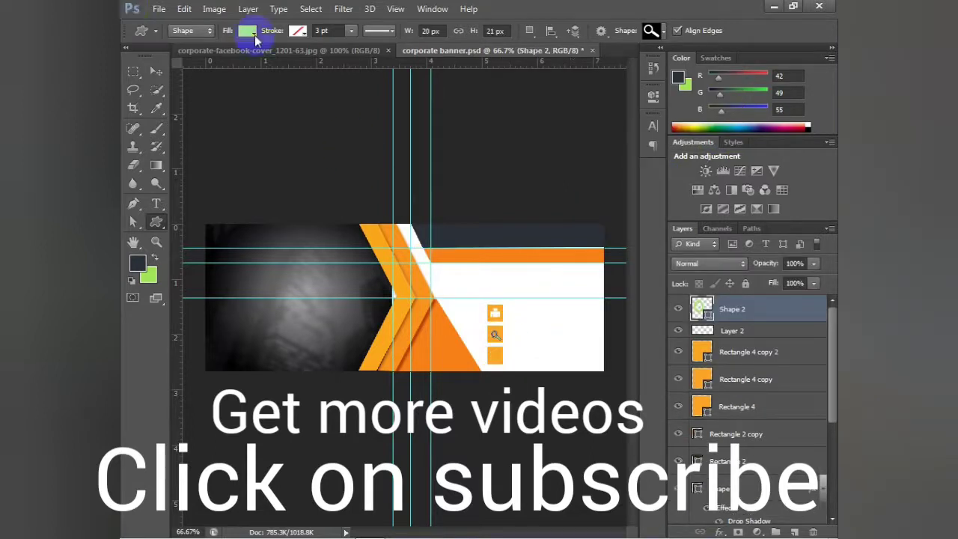
click(248, 30)
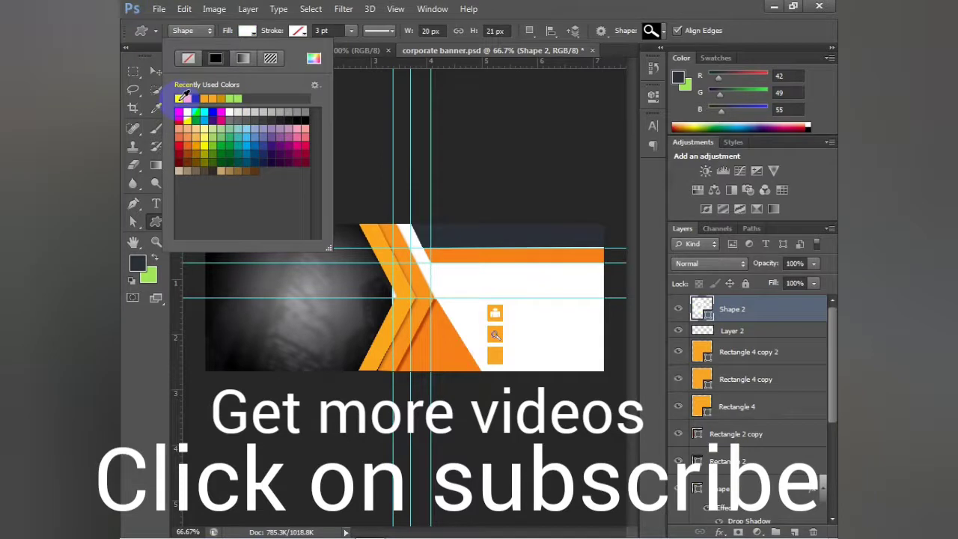
click(156, 71)
Step: Rotate the magnifier about 88° and check it against the reference cover image
key(ctrl+t)
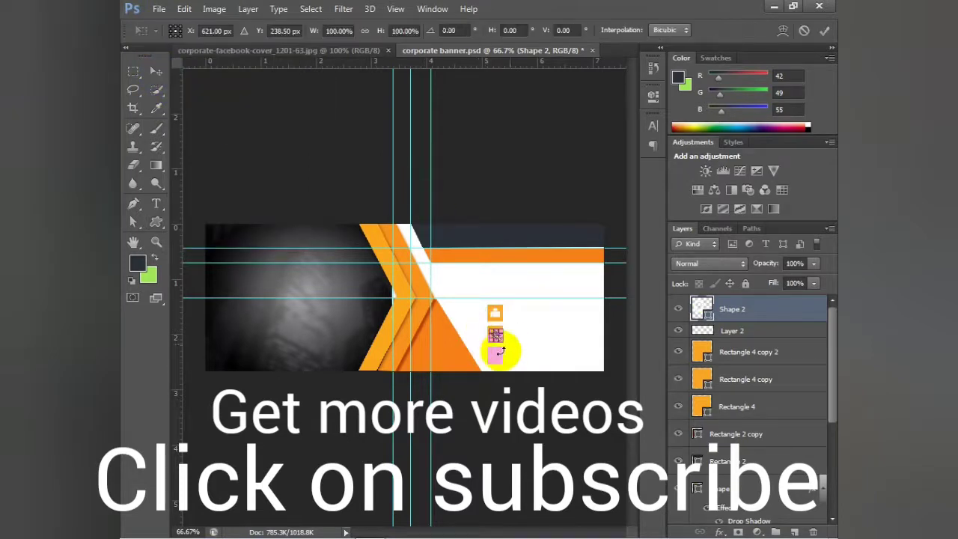
drag(498, 354, 533, 373)
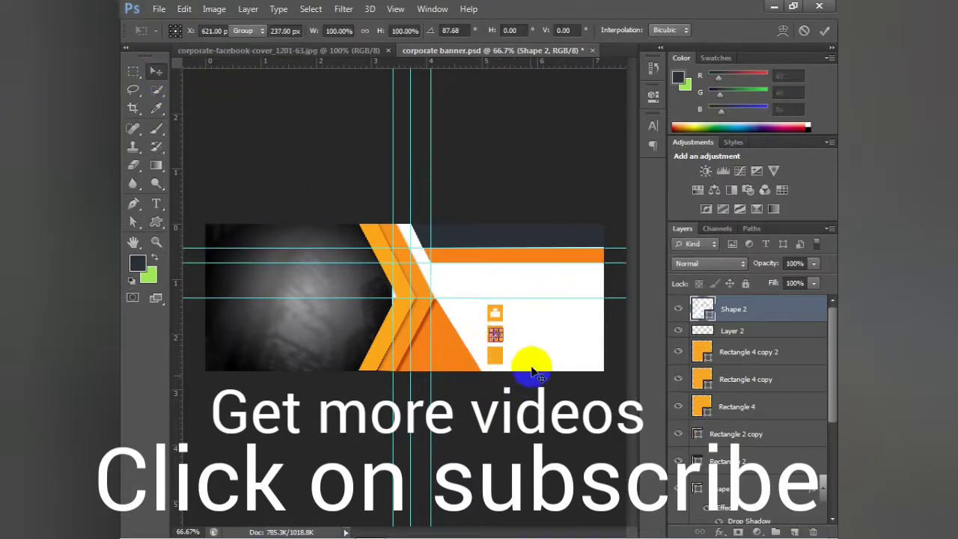
key(Return)
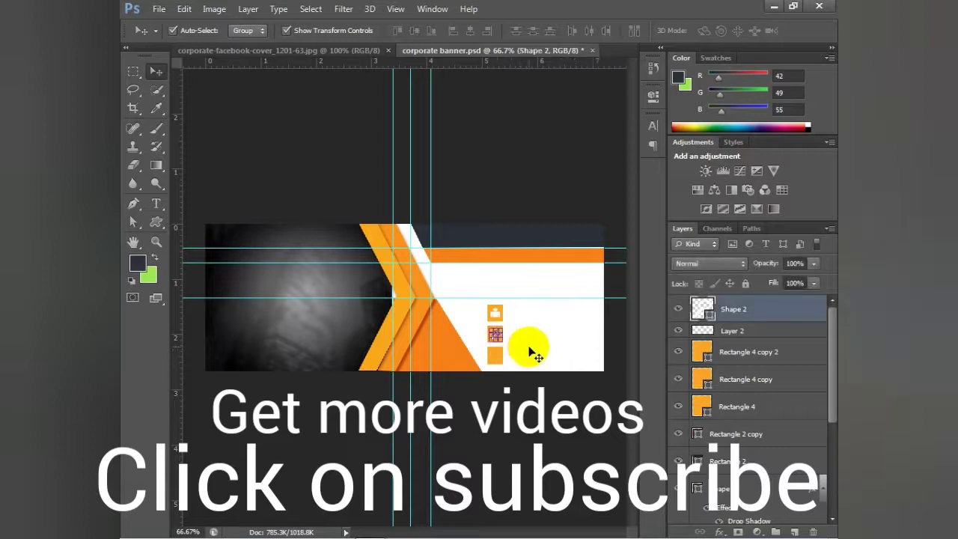
click(529, 352)
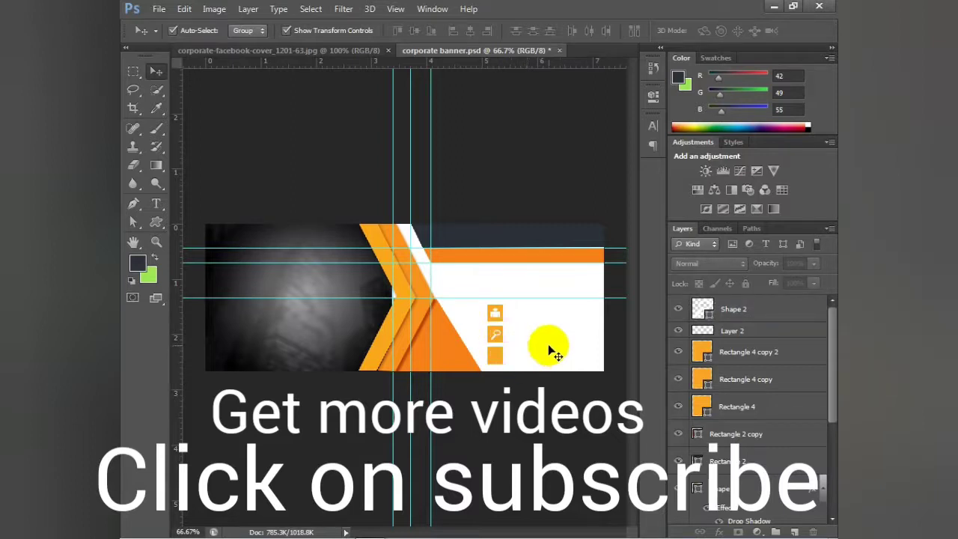
click(276, 54)
click(445, 51)
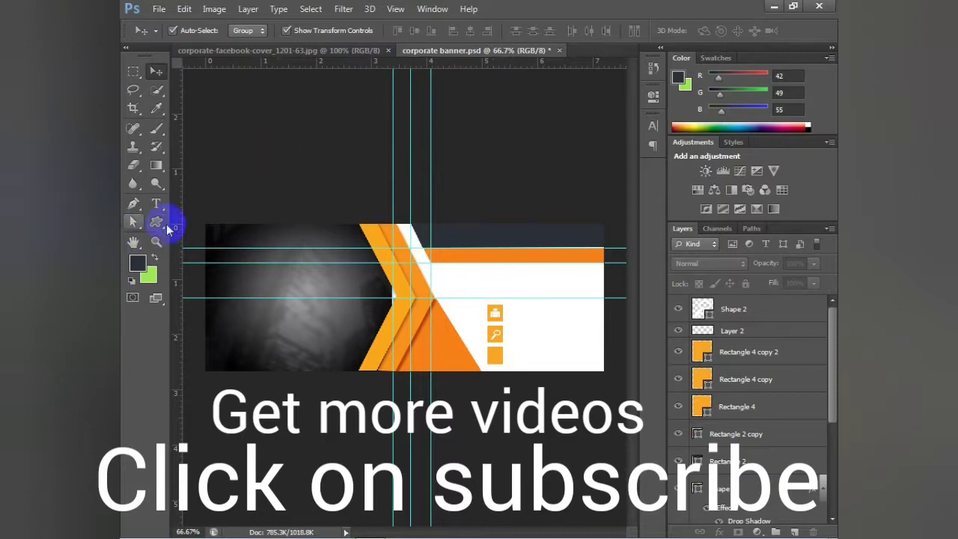
Step: Draw a small house shape (Shape 3, 22 × 23 px) on the bottom orange square
click(161, 223)
click(658, 30)
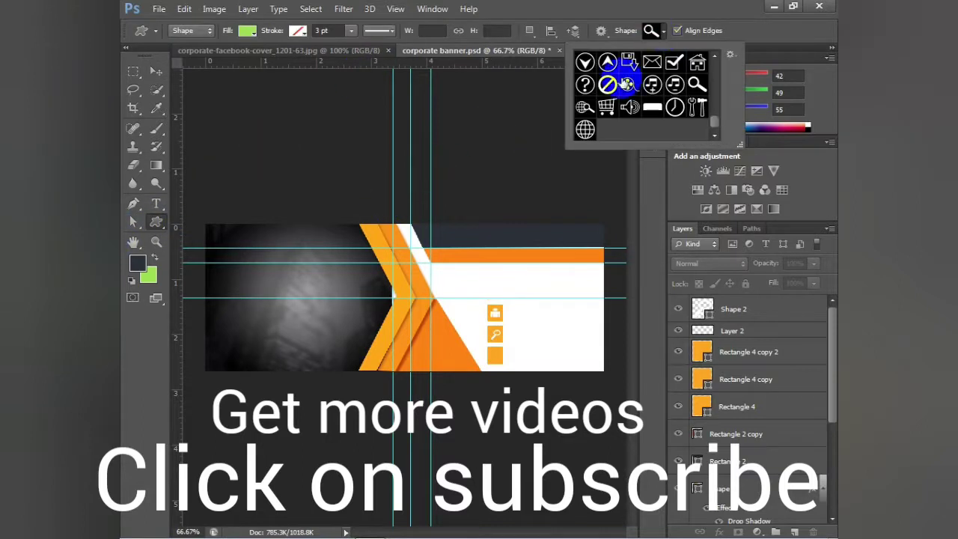
click(715, 56)
click(715, 57)
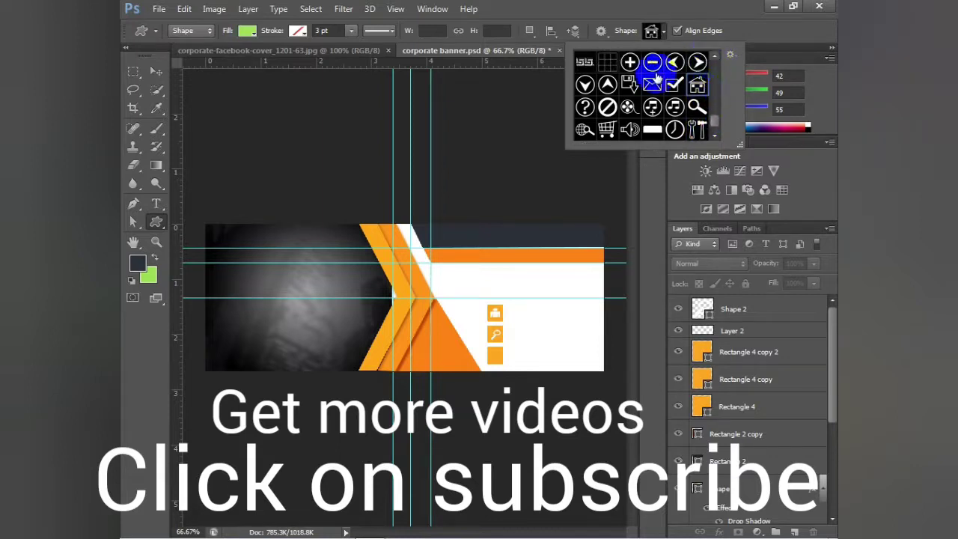
click(491, 348)
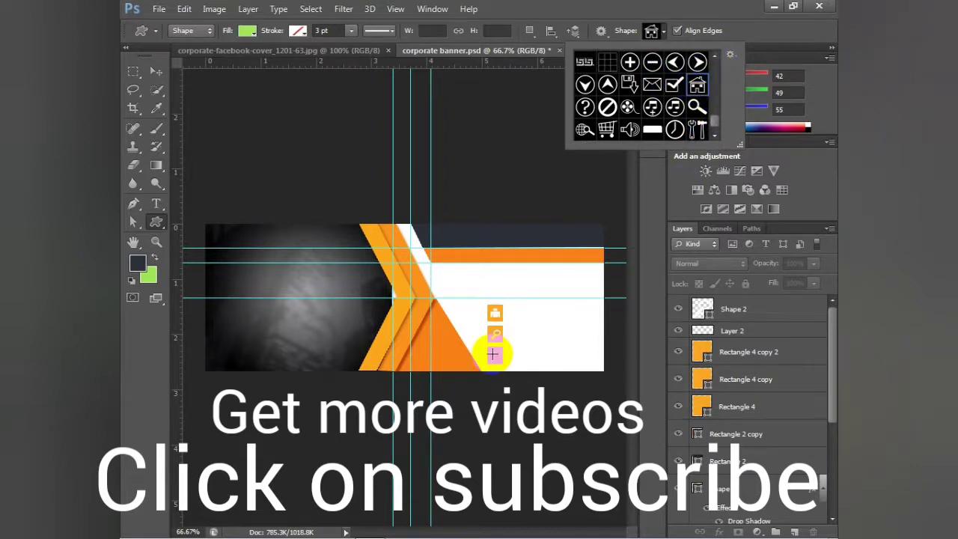
drag(493, 354, 500, 362)
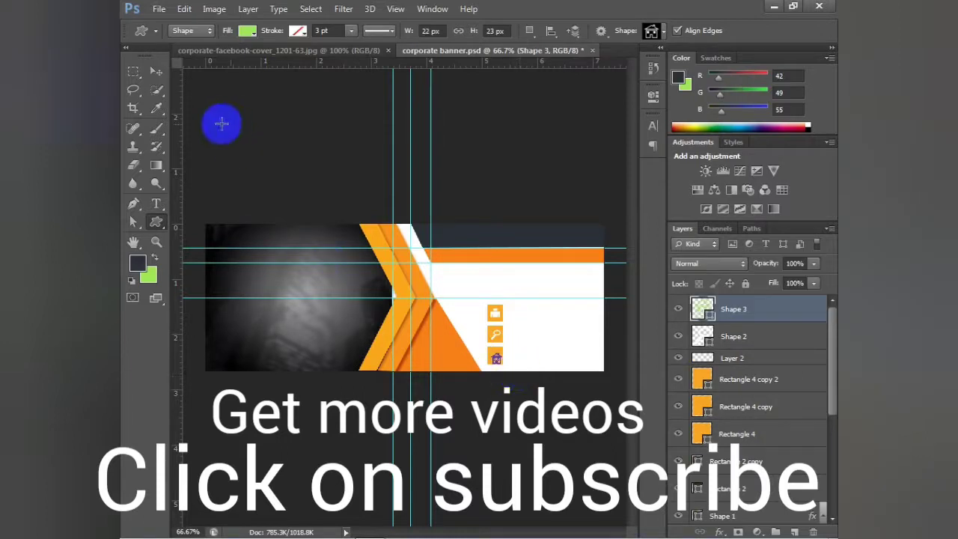
Step: Adjust the house shape's Fill swatch and select its Shape 3 layer with the Move tool
click(246, 31)
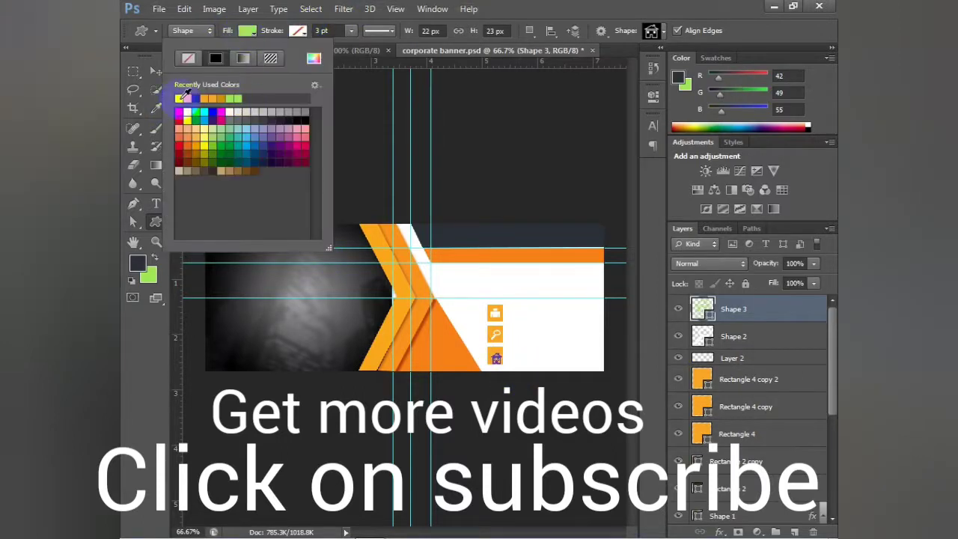
click(154, 75)
click(246, 130)
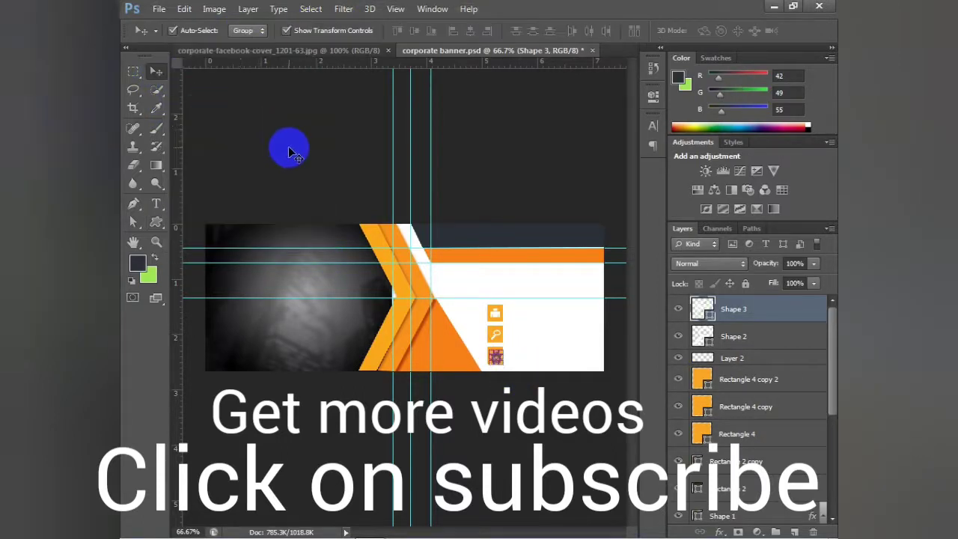
click(501, 361)
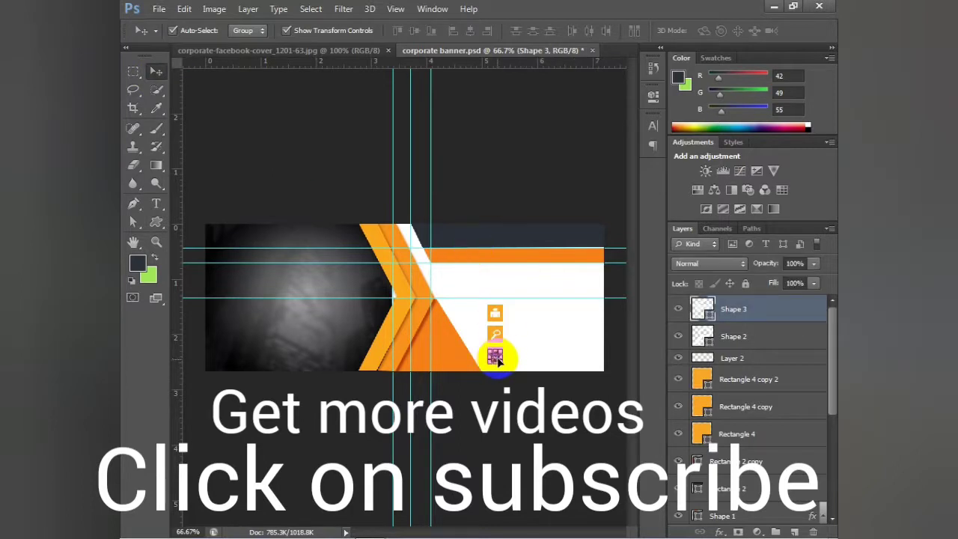
click(701, 324)
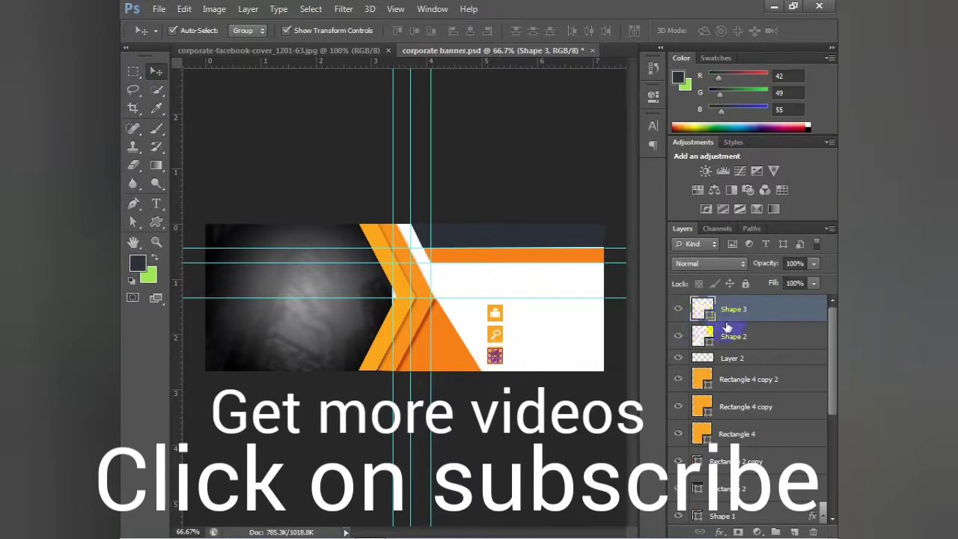
Step: Confirm Shape 3's fill colour and add an Outer Glow effect
double_click(703, 311)
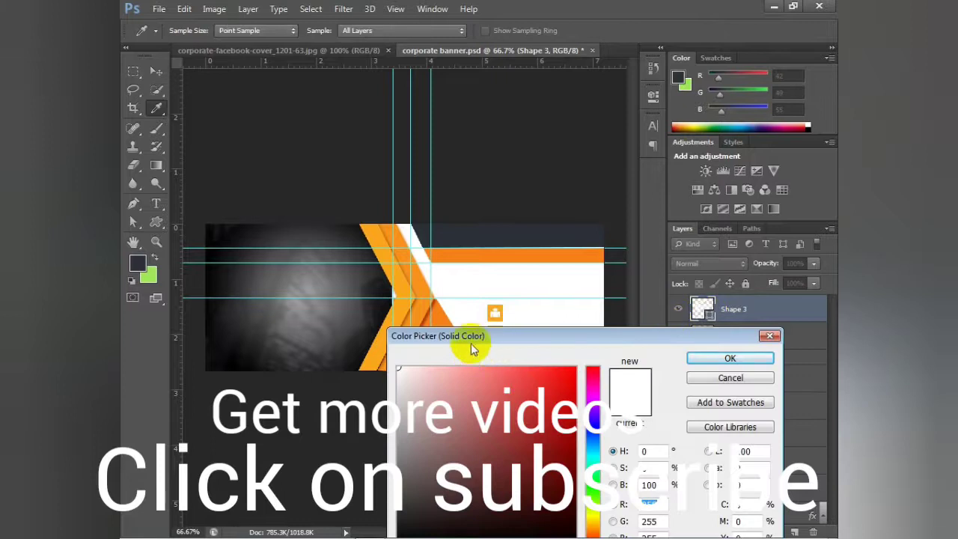
click(730, 358)
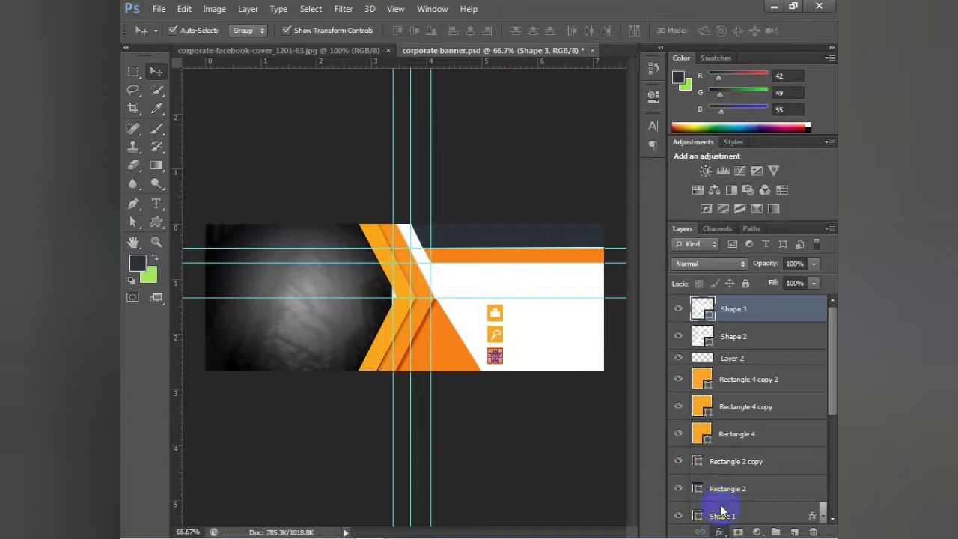
click(720, 532)
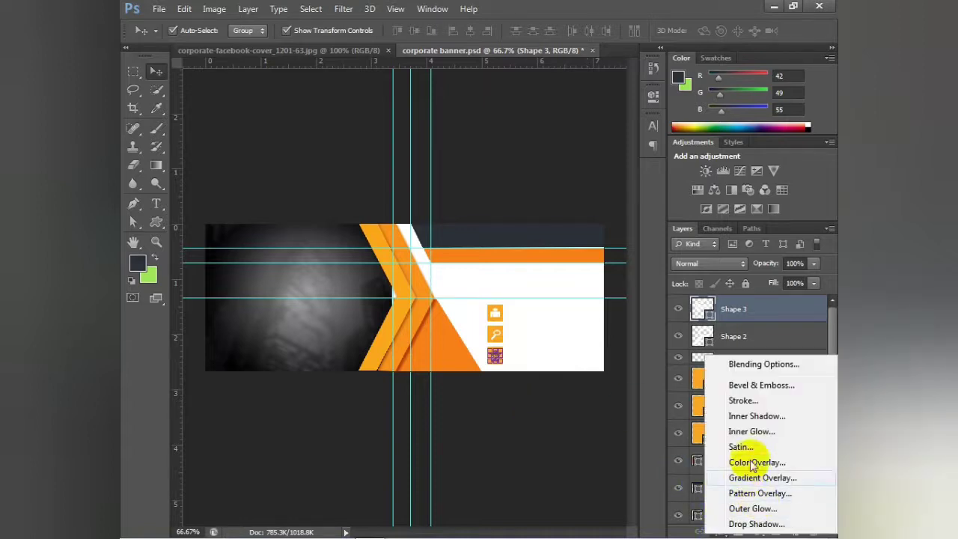
click(752, 509)
Step: Set the outer glow to white, 100% opacity and a larger size
drag(460, 225, 728, 251)
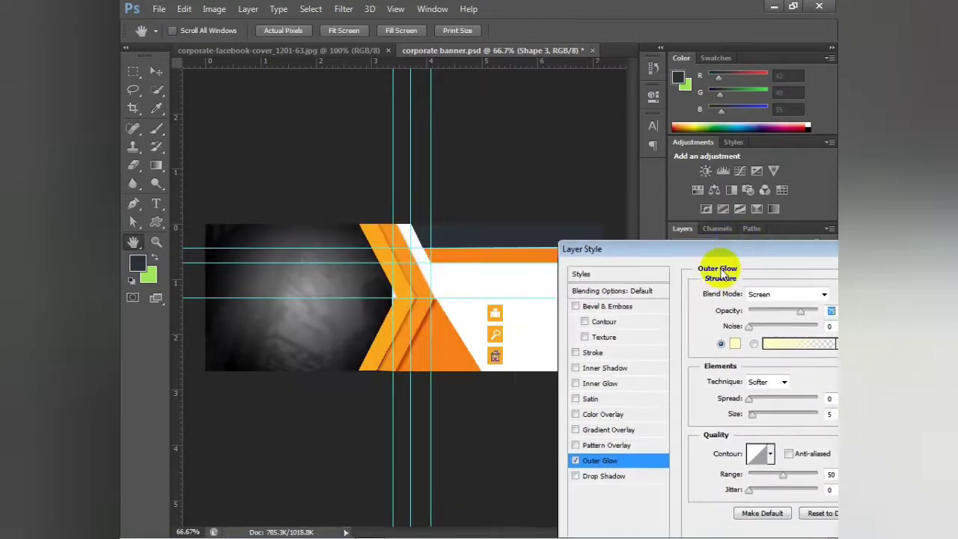
click(733, 346)
click(432, 374)
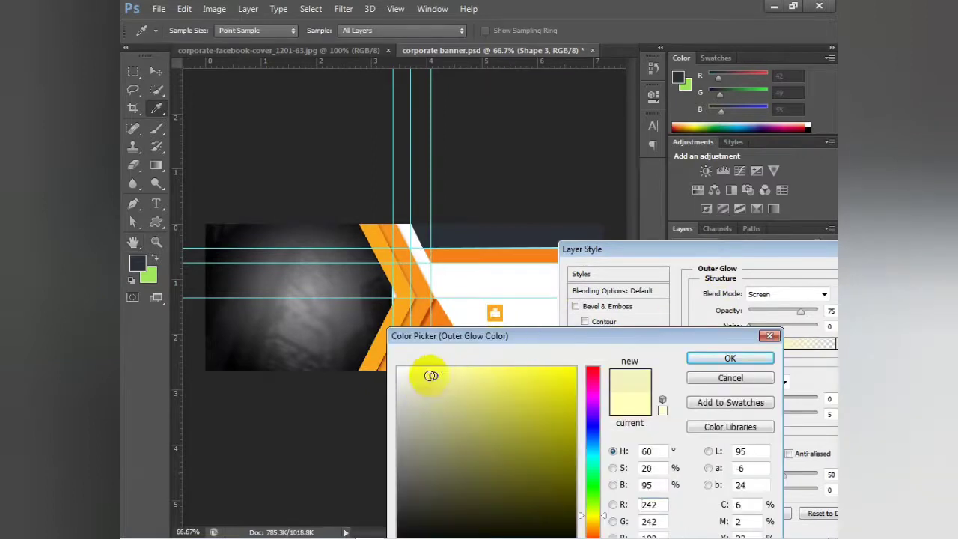
click(398, 368)
click(721, 359)
mouse_move(778, 253)
mouse_down()
mouse_move(666, 260)
mouse_move(703, 249)
mouse_up()
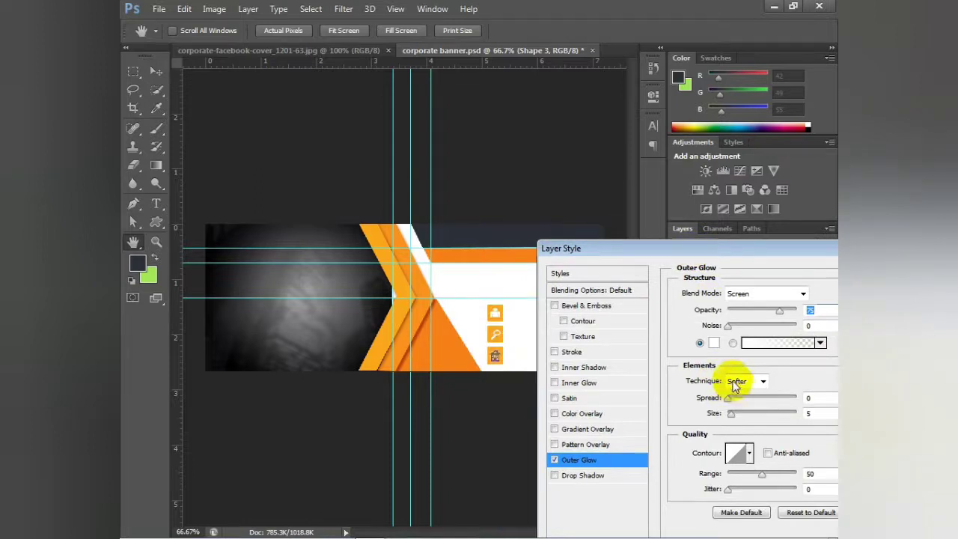
drag(779, 310, 808, 311)
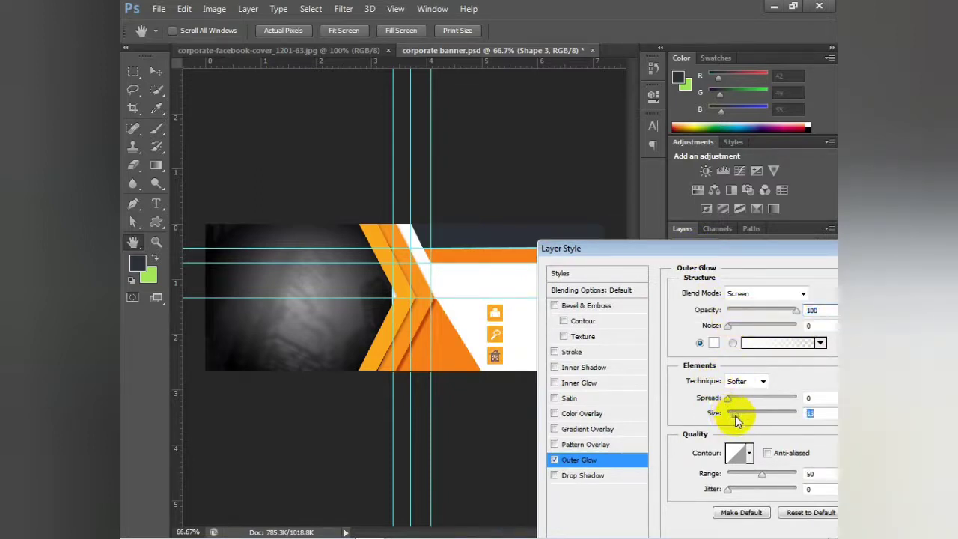
drag(610, 248, 567, 263)
click(816, 284)
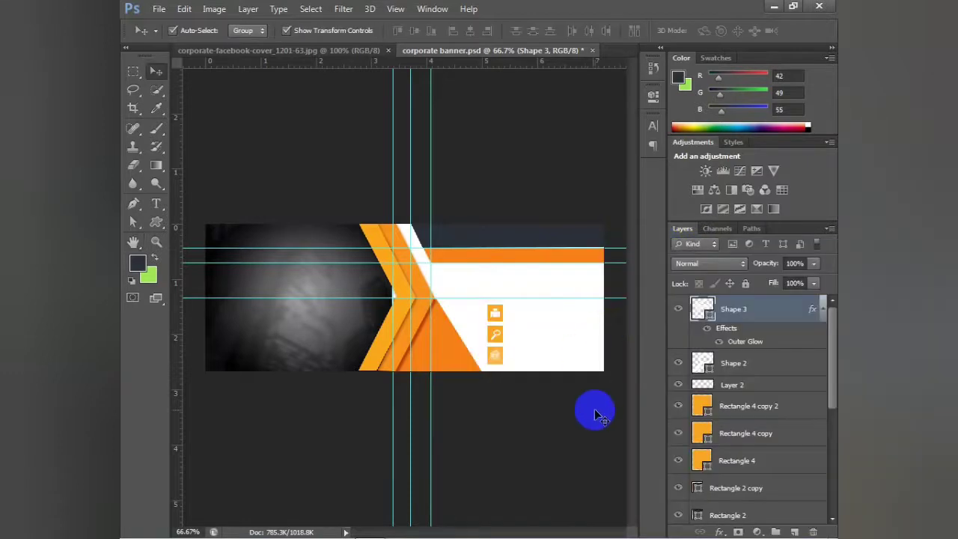
Step: Deselect the house icon and bring up the reference cover image
click(496, 359)
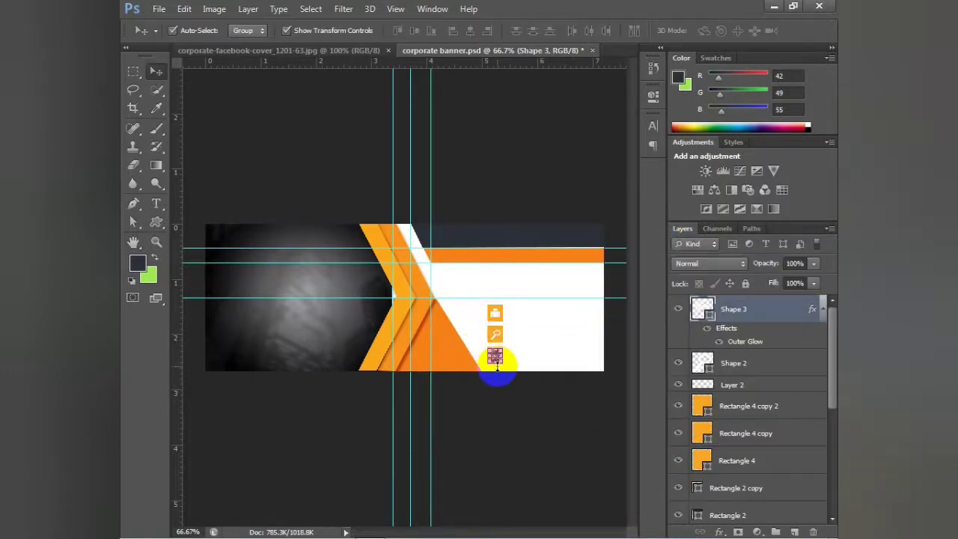
click(495, 359)
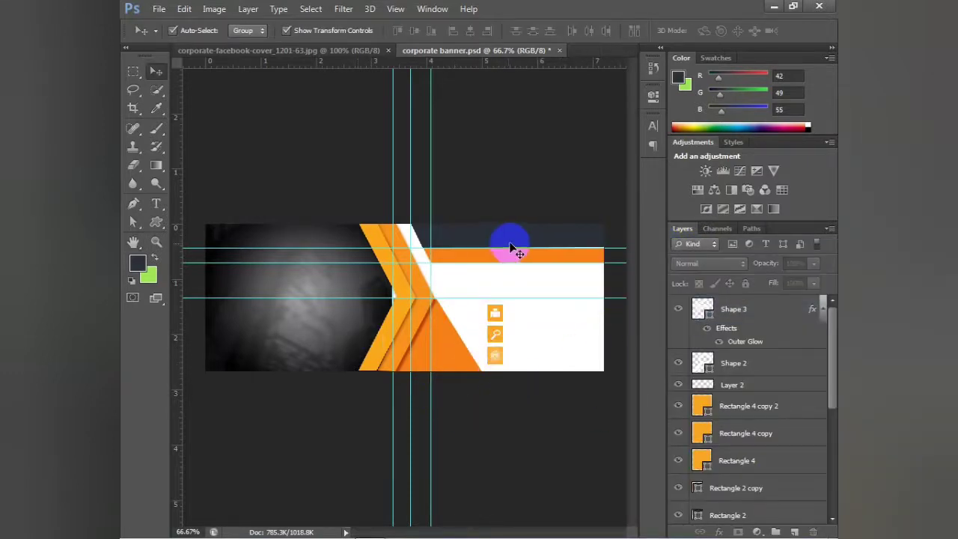
click(344, 50)
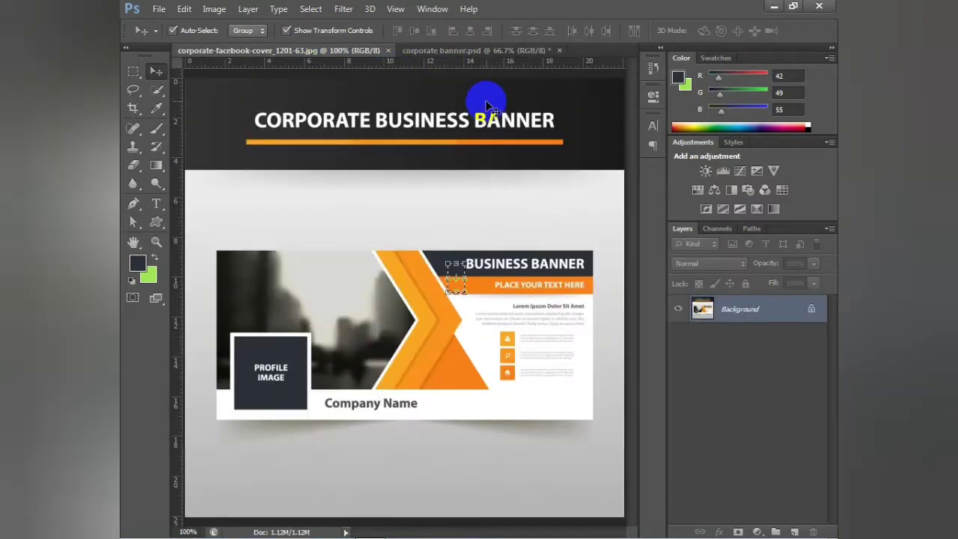
Step: Type a white BUSINESS BANNER heading in the dark strip above the orange bar
click(460, 53)
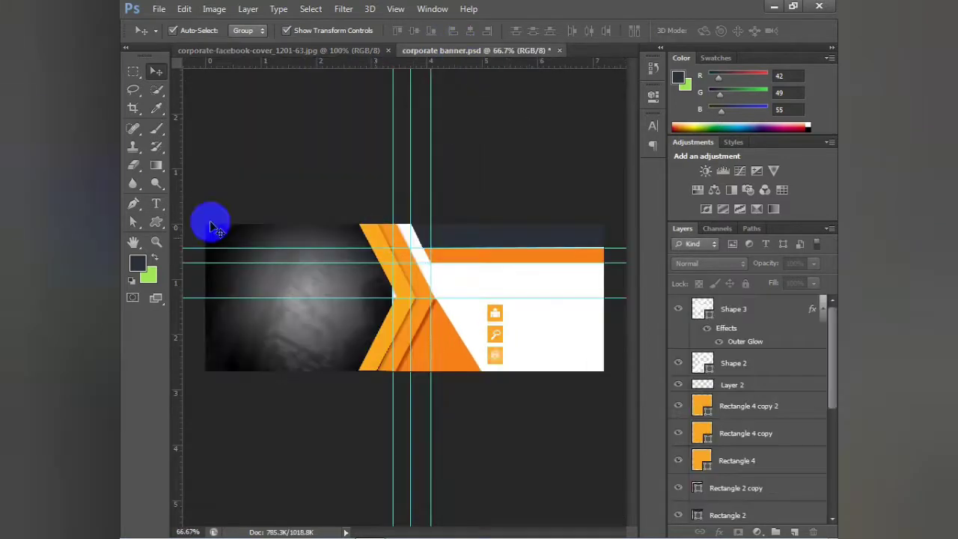
click(156, 203)
click(475, 263)
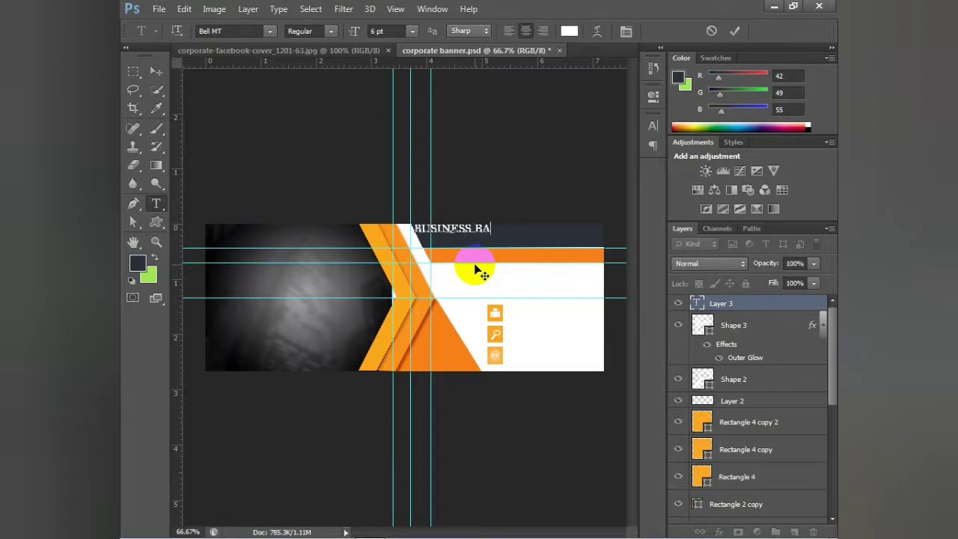
click(157, 71)
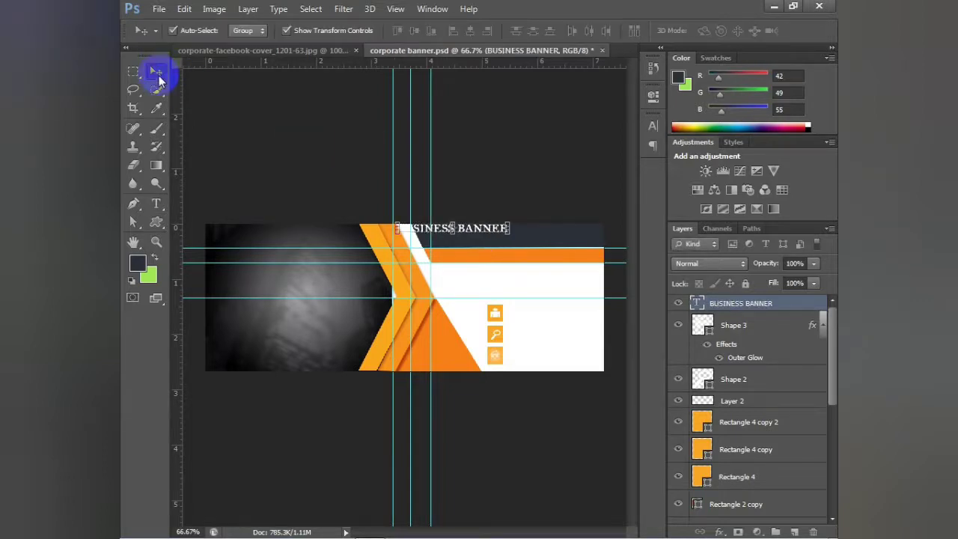
Step: Nudge the BUSINESS BANNER heading right and scale it up, mostly taller
key(shift+Right)
key(shift+Right)
key(shift+Right)
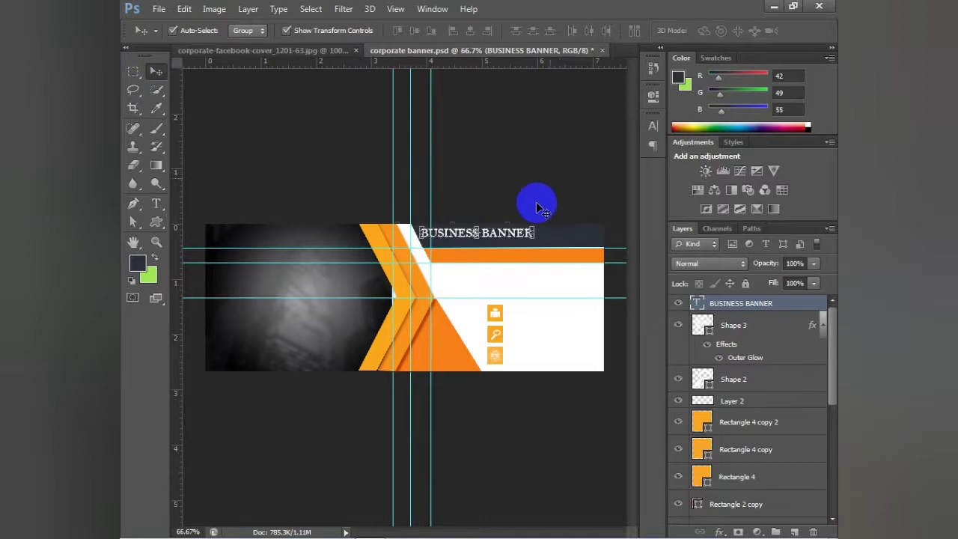
key(shift+Right)
key(shift+Right)
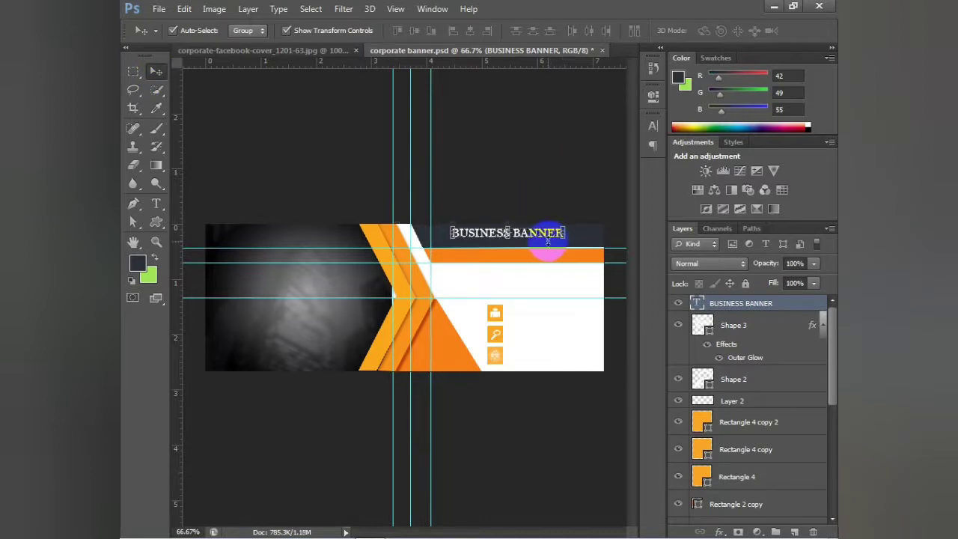
key(ctrl+t)
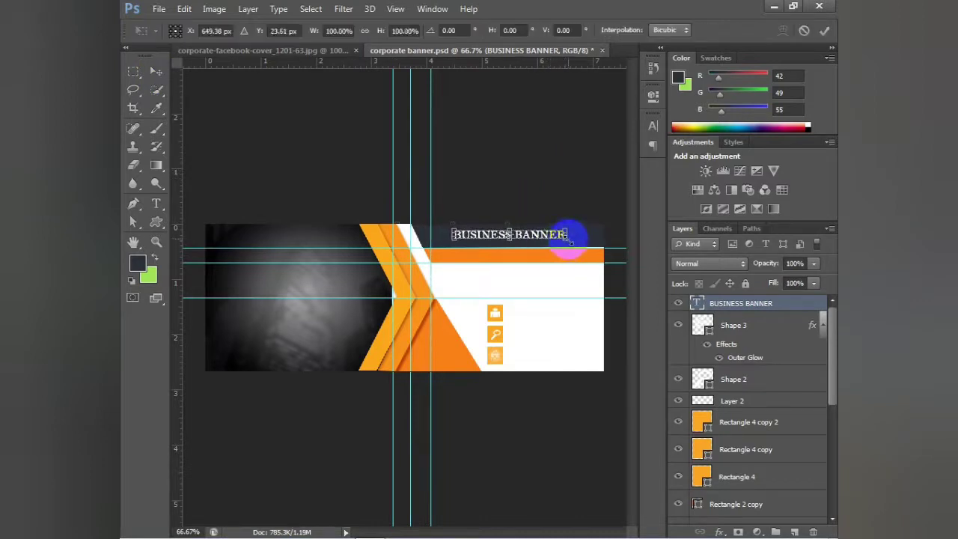
mouse_move(568, 239)
mouse_down()
mouse_move(573, 246)
mouse_move(567, 238)
mouse_up()
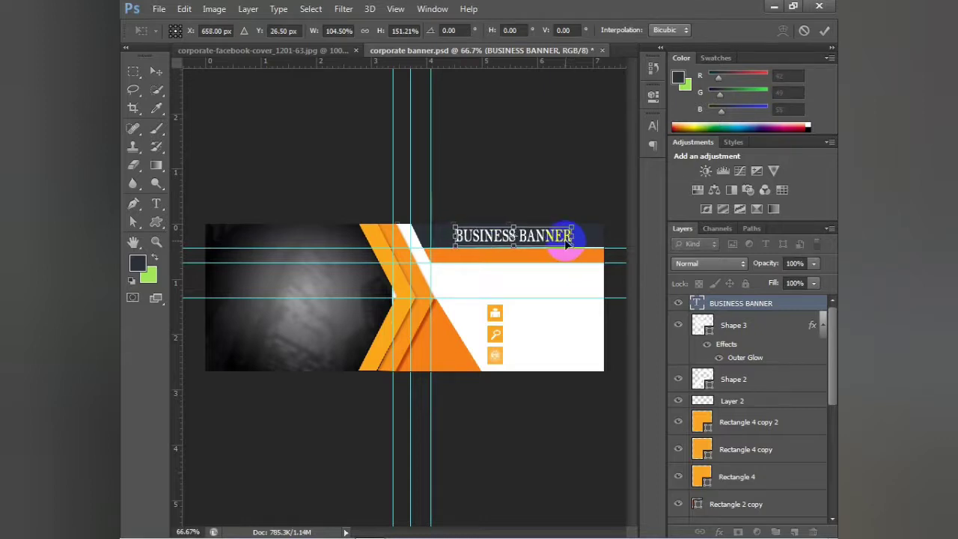
key(Return)
click(497, 194)
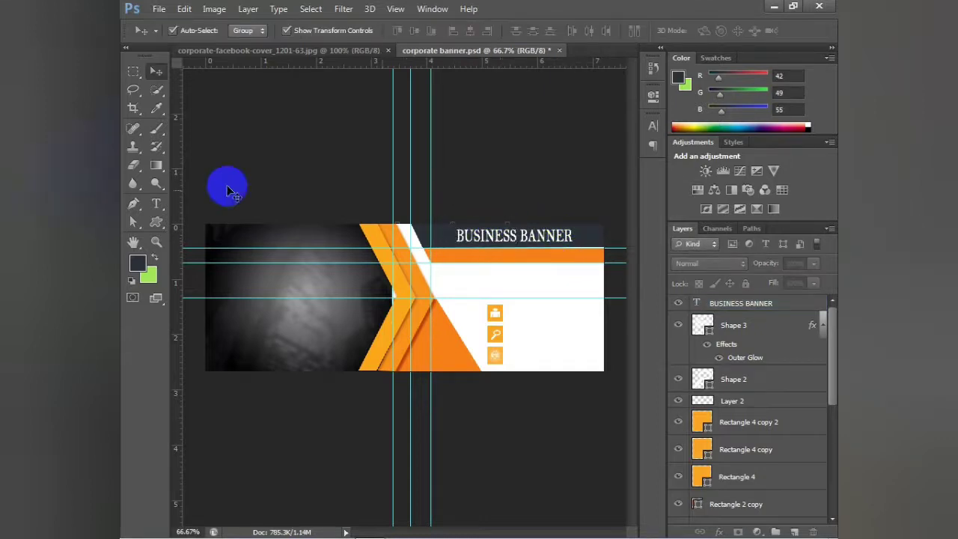
click(157, 203)
Step: Add the PLACE YOUR TEXT HERE tagline centred on the orange bar
click(471, 260)
text(PLACE YOUR TEXT HERE)
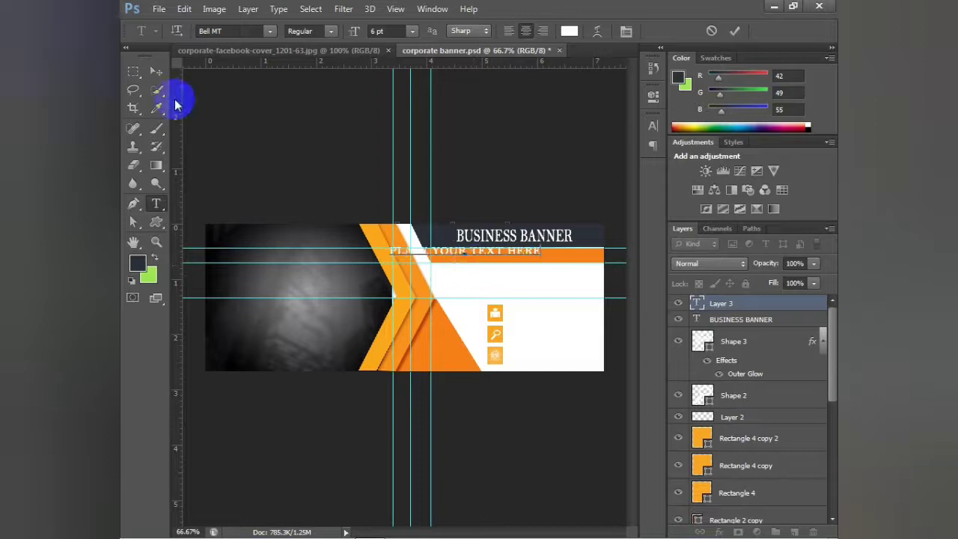
click(157, 71)
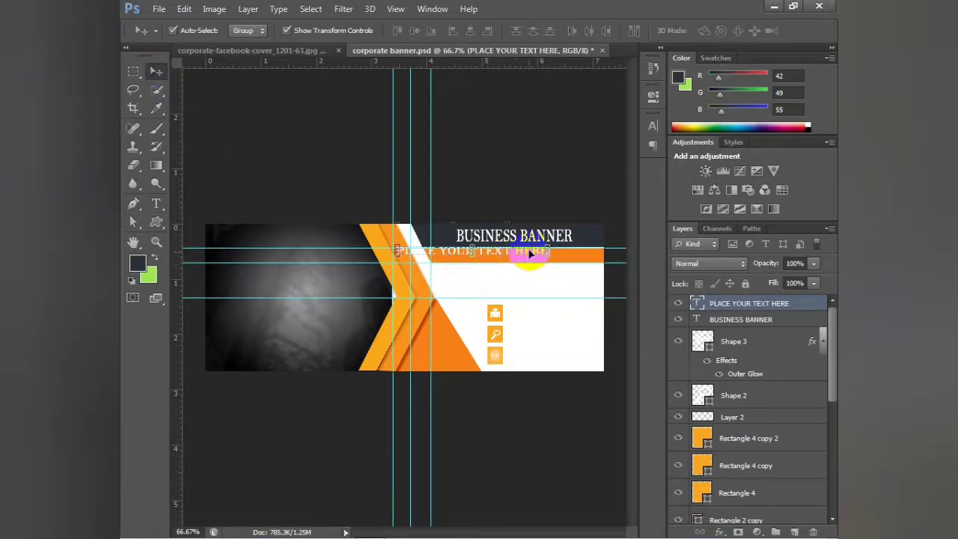
drag(529, 253, 560, 261)
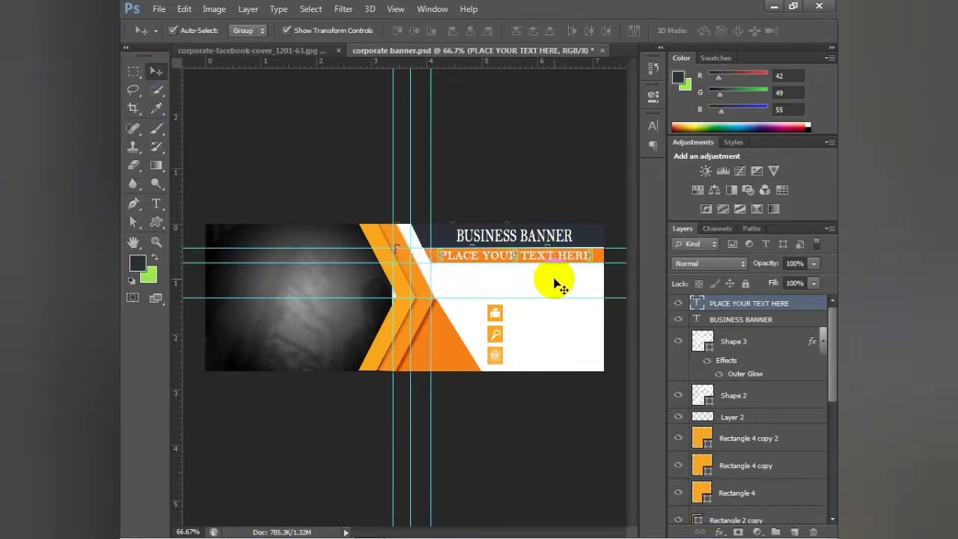
click(485, 165)
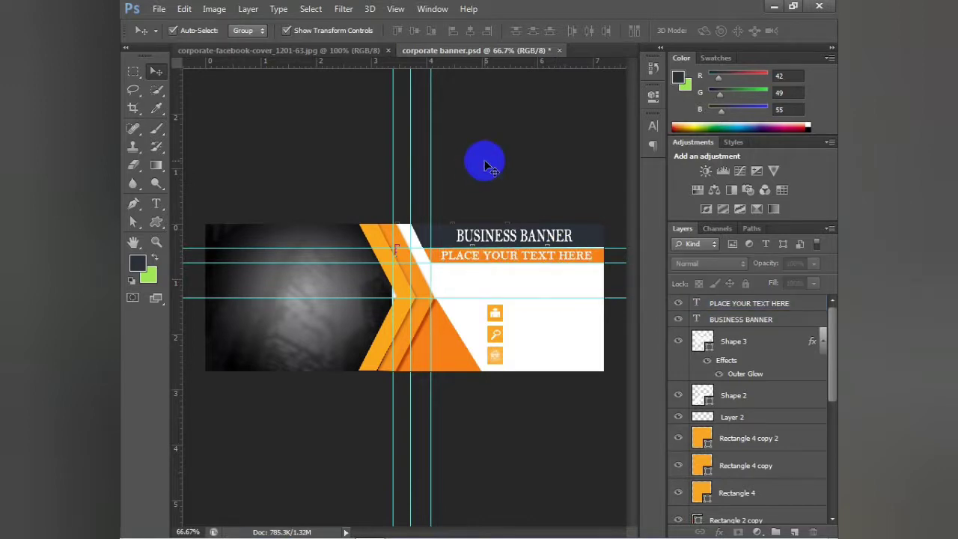
Step: Save corporate banner.psd and compare it with the reference cover image
key(ctrl+s)
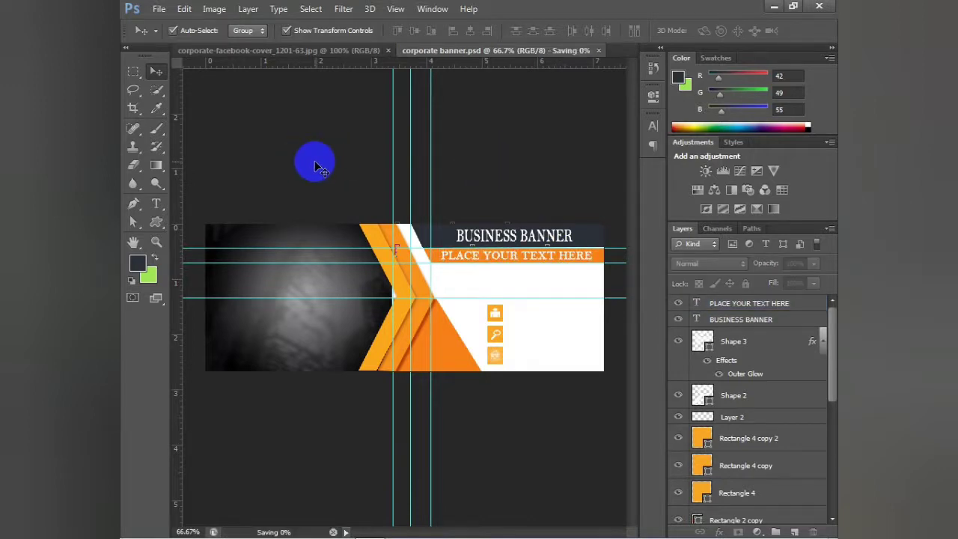
click(358, 55)
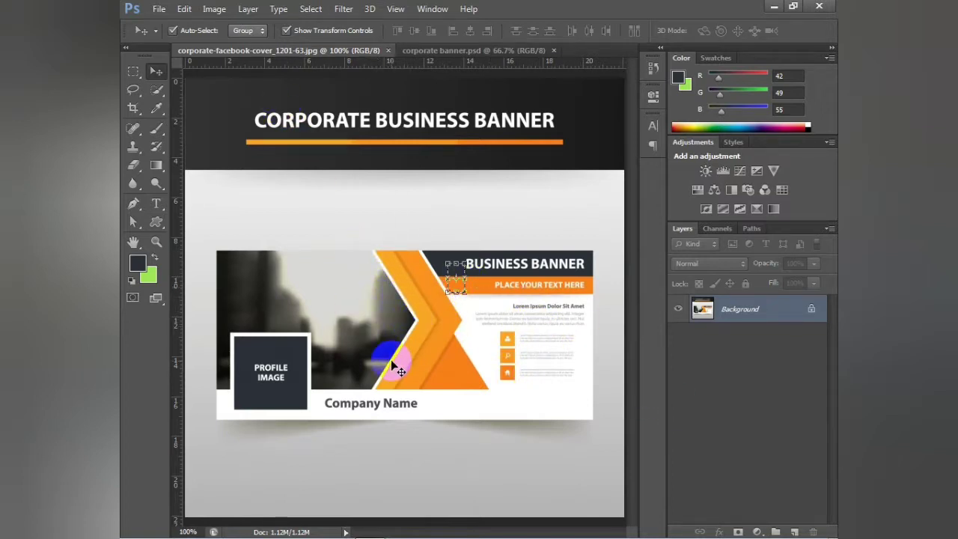
click(419, 51)
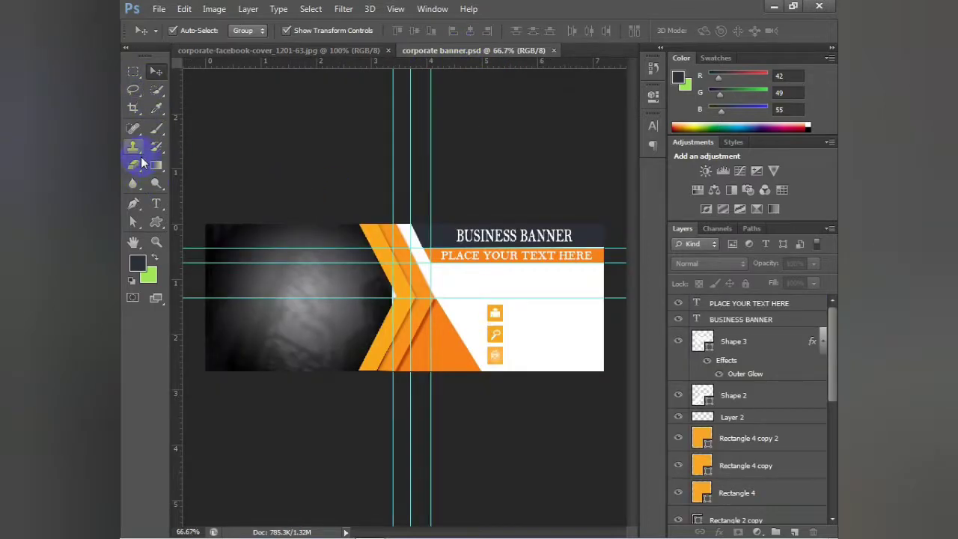
Step: Draw a chevron-shaped path with the Pen tool beside the orange chevron
click(133, 203)
click(362, 228)
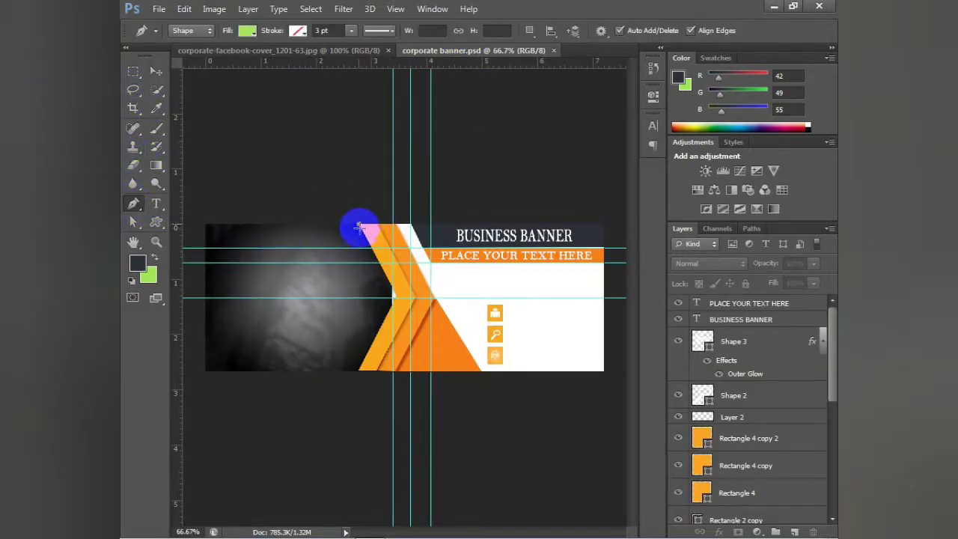
click(396, 298)
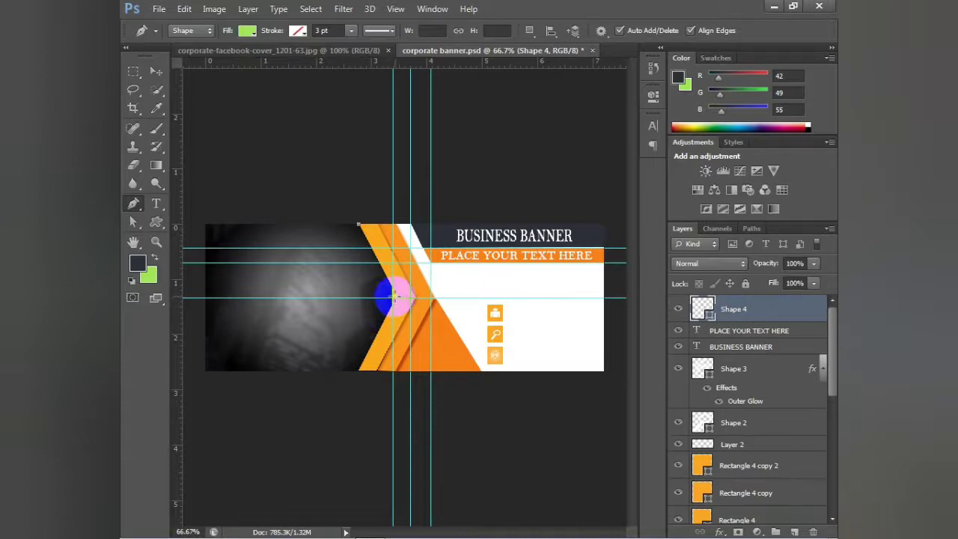
click(363, 365)
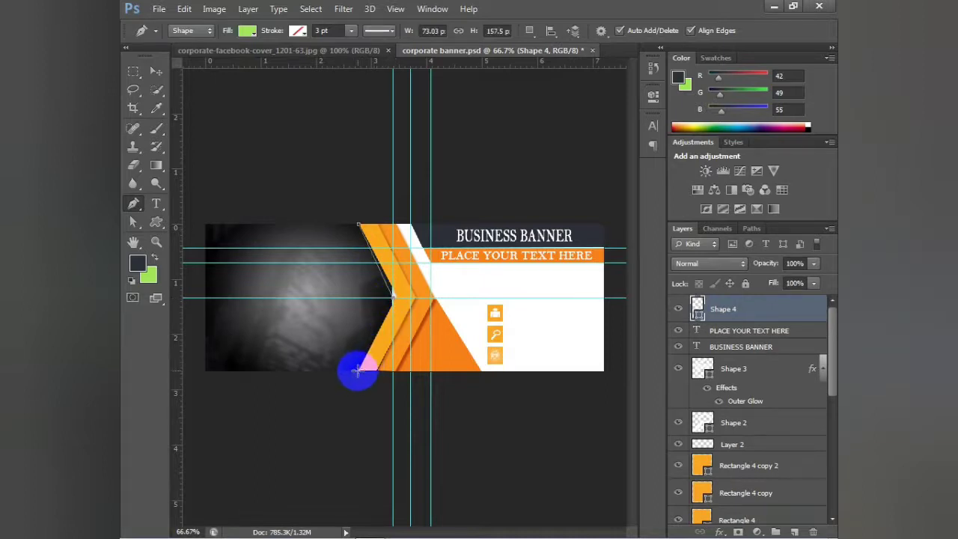
click(357, 370)
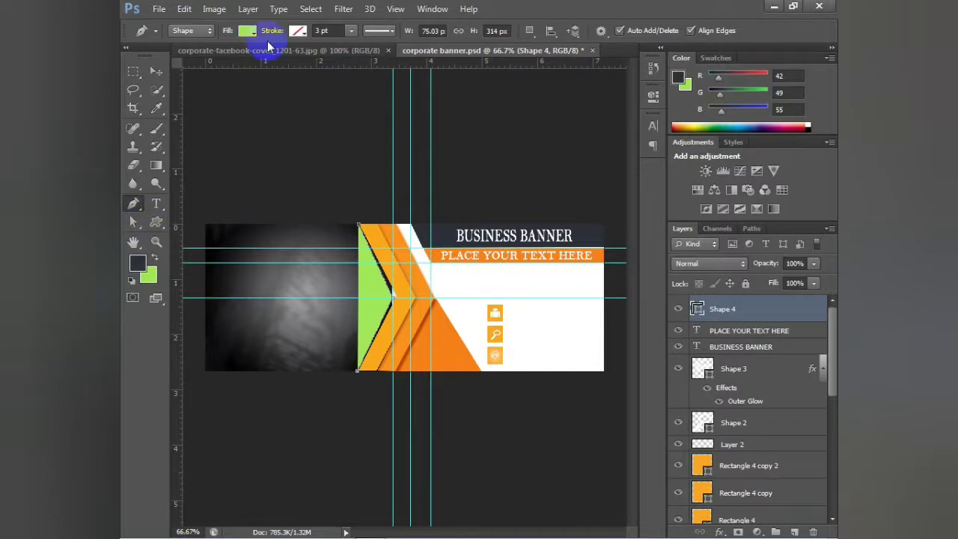
Step: Give the new shape no fill and a white 3 pt stroke
click(247, 30)
click(188, 58)
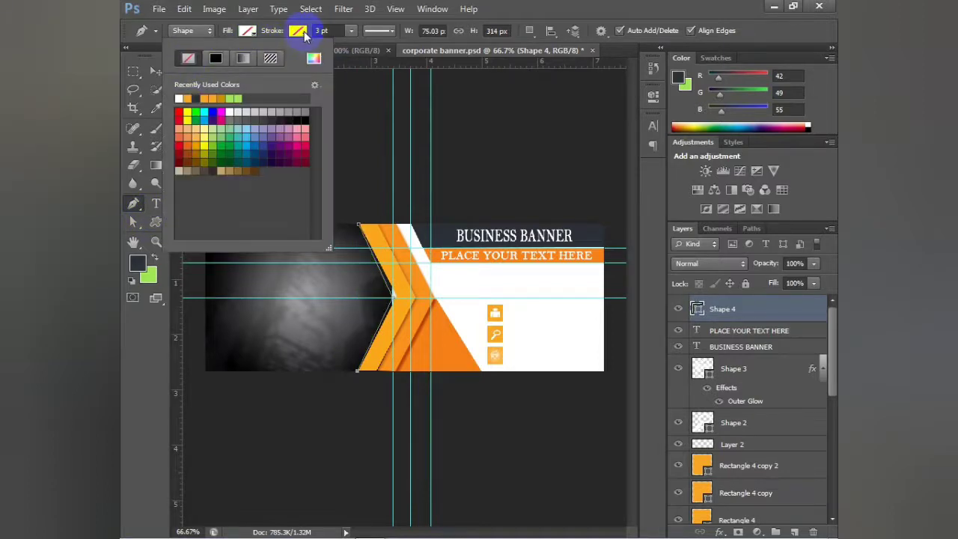
click(300, 31)
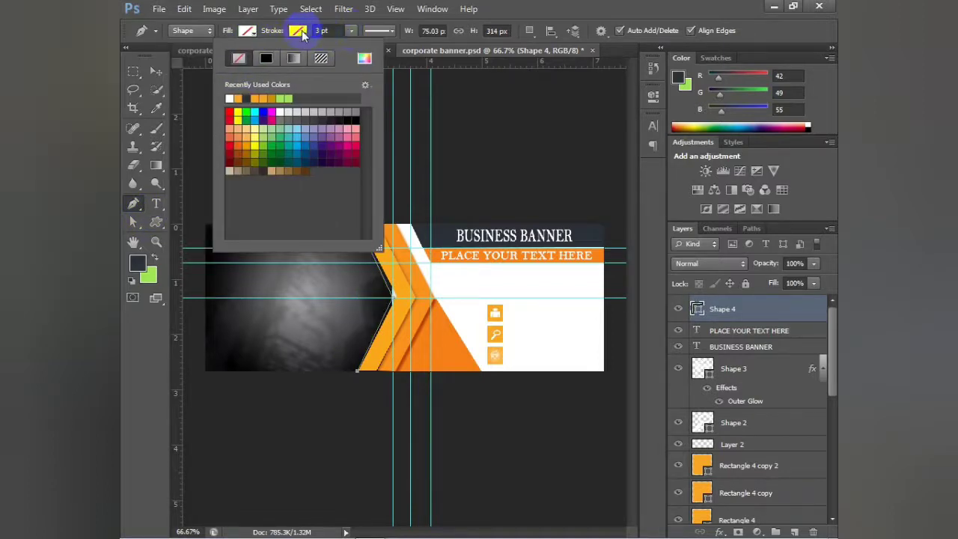
click(229, 98)
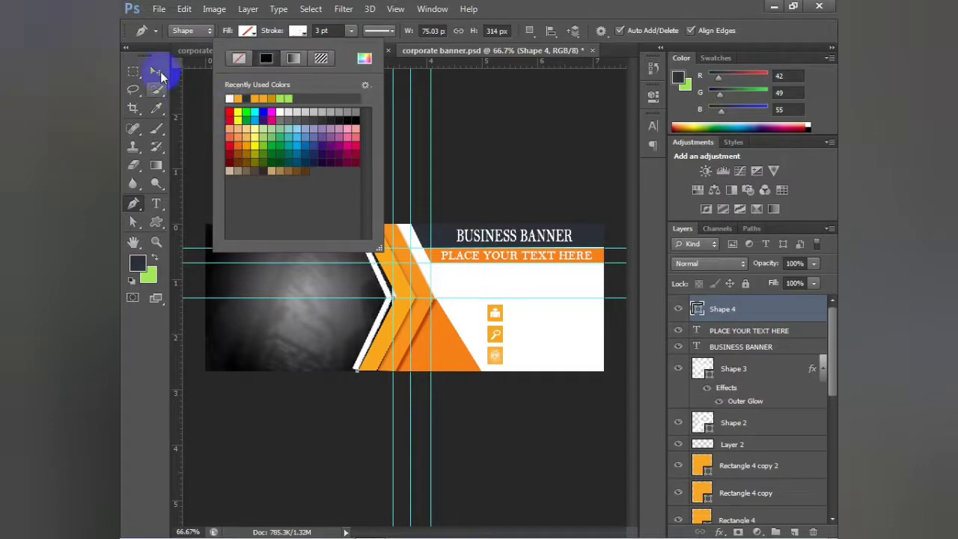
Step: Adjust the outline's anchors so its tips reach the banner's top and bottom edges
click(157, 72)
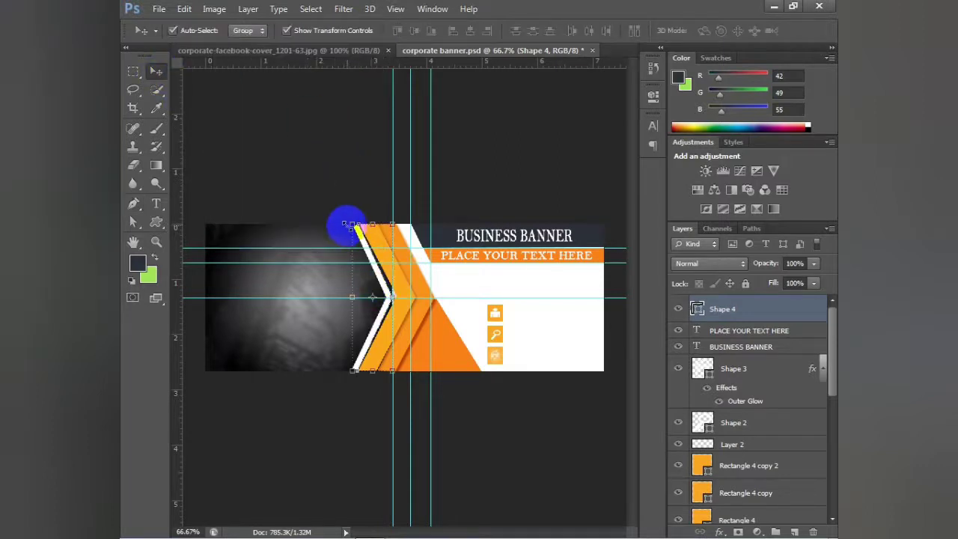
click(158, 203)
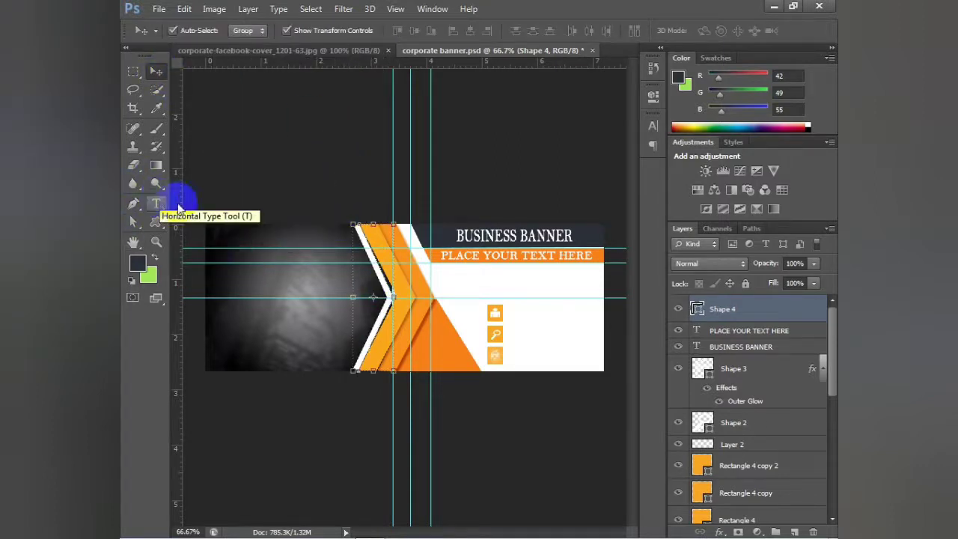
click(144, 227)
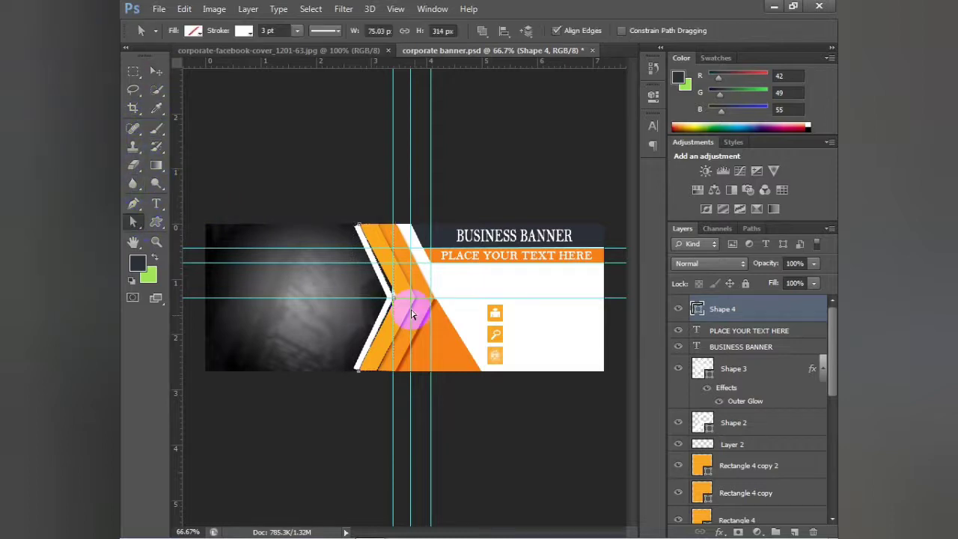
click(390, 300)
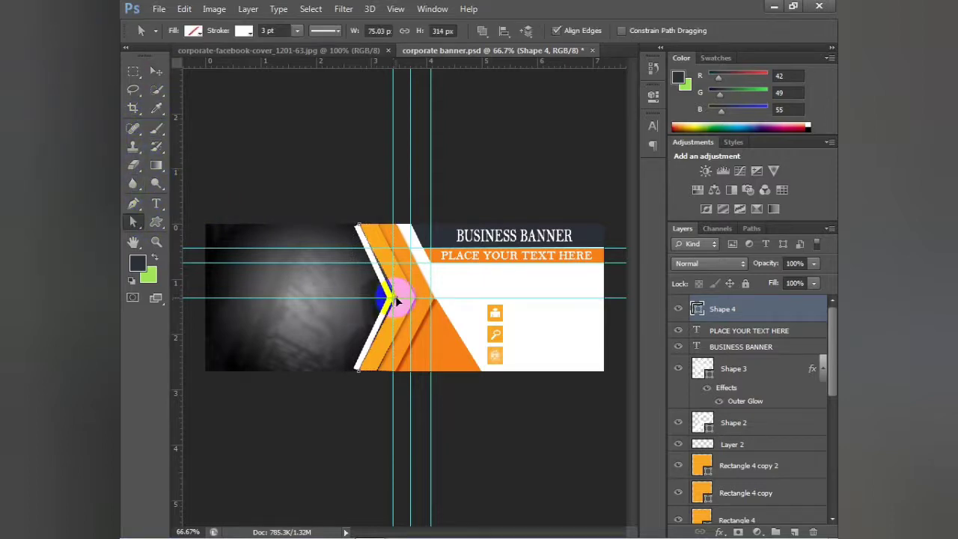
drag(397, 301, 398, 302)
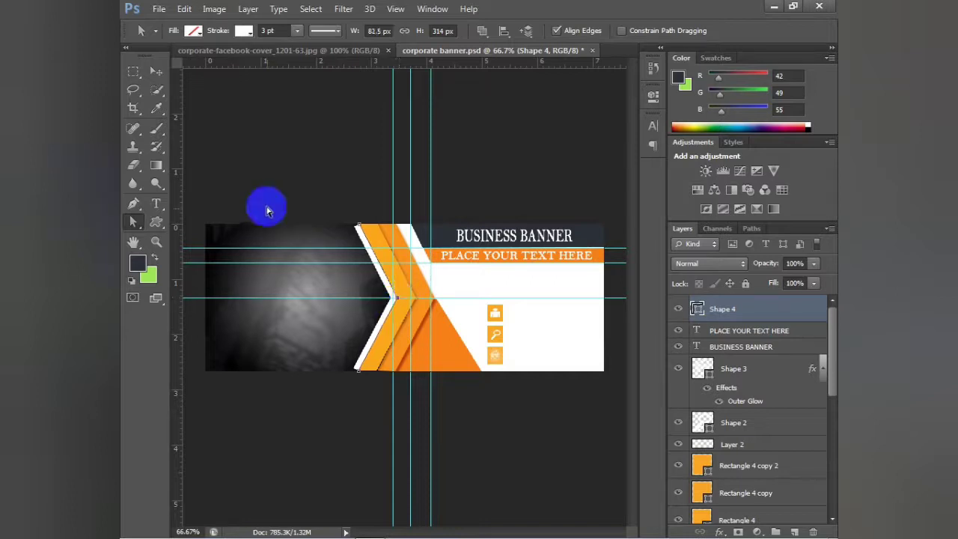
click(359, 228)
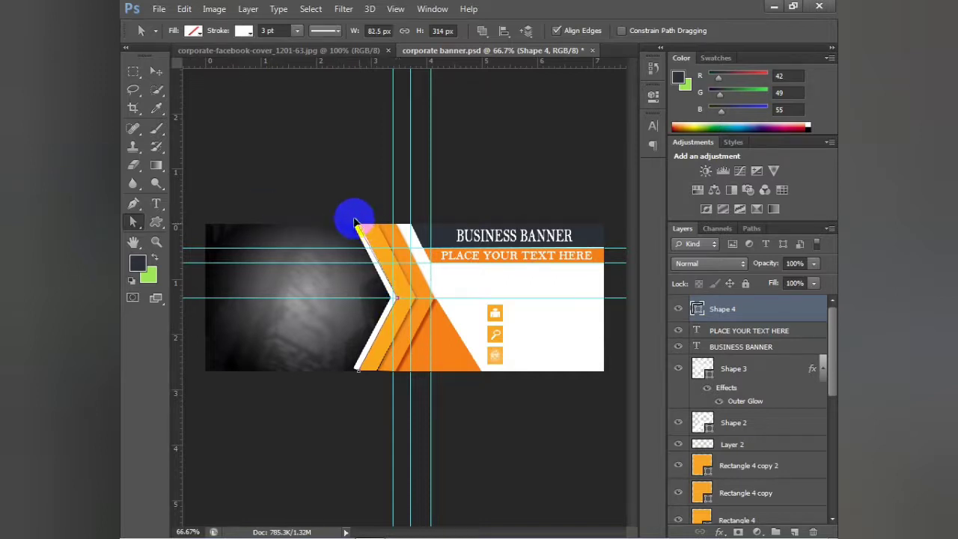
drag(356, 223, 354, 219)
drag(358, 370, 355, 374)
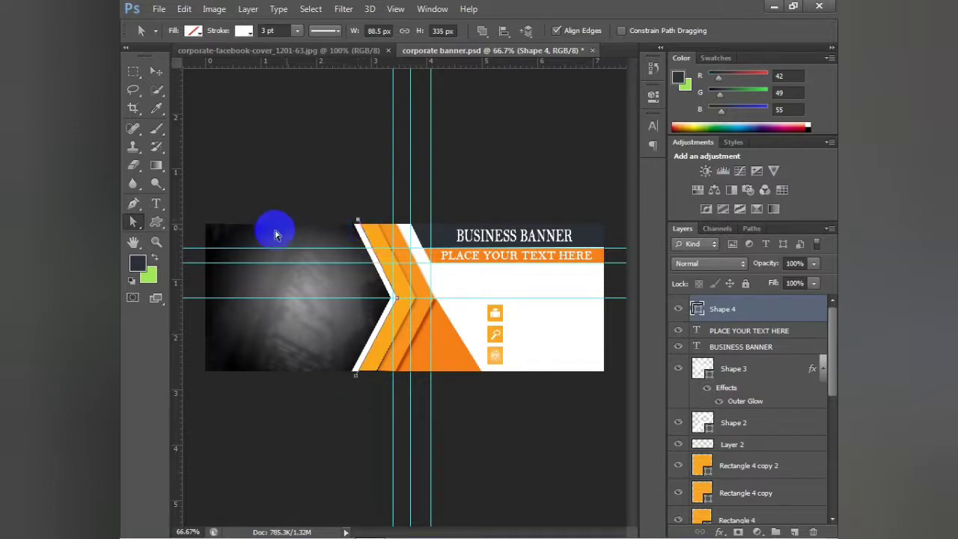
Step: Finish editing the outline path and deselect the chevron shape
click(156, 71)
click(304, 185)
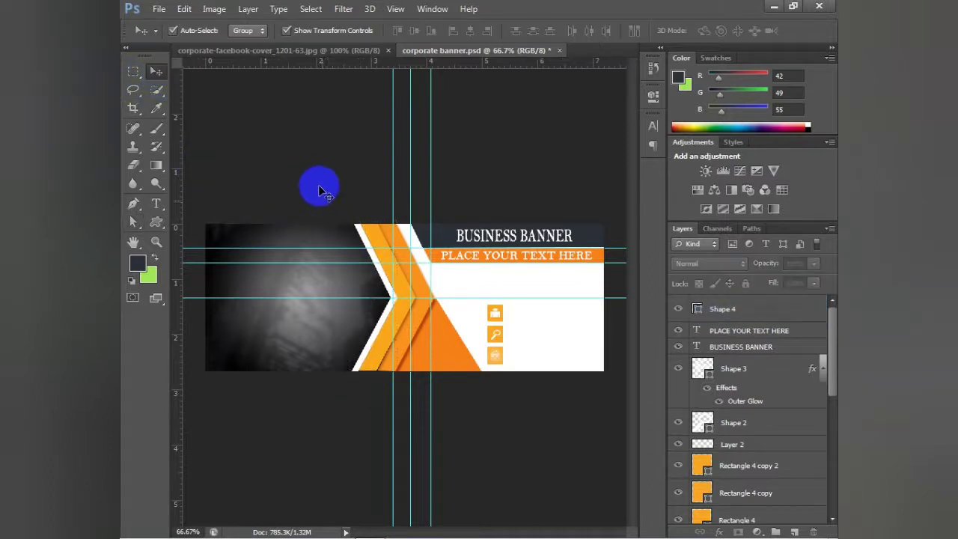
click(388, 279)
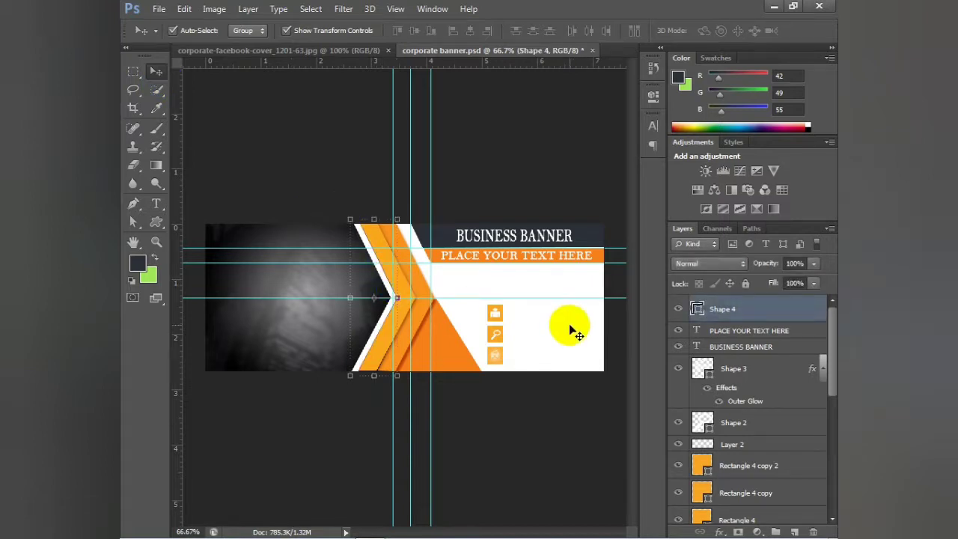
click(343, 191)
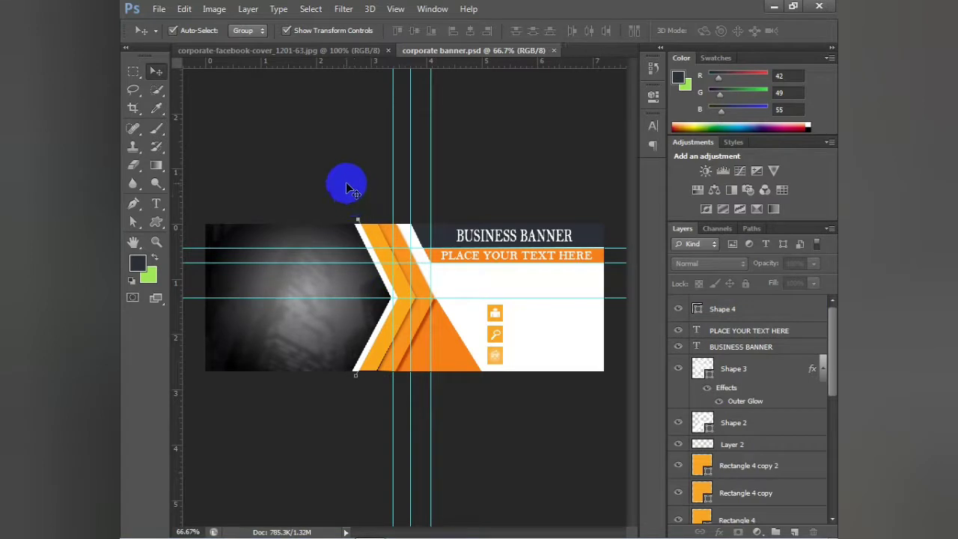
click(309, 169)
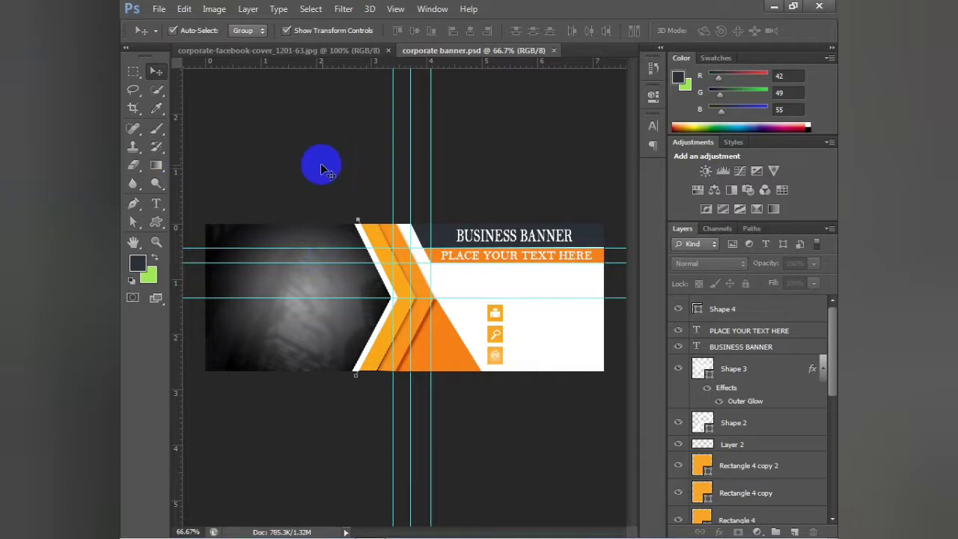
Step: Start a text line below the orange bar with a near-black text colour
click(156, 202)
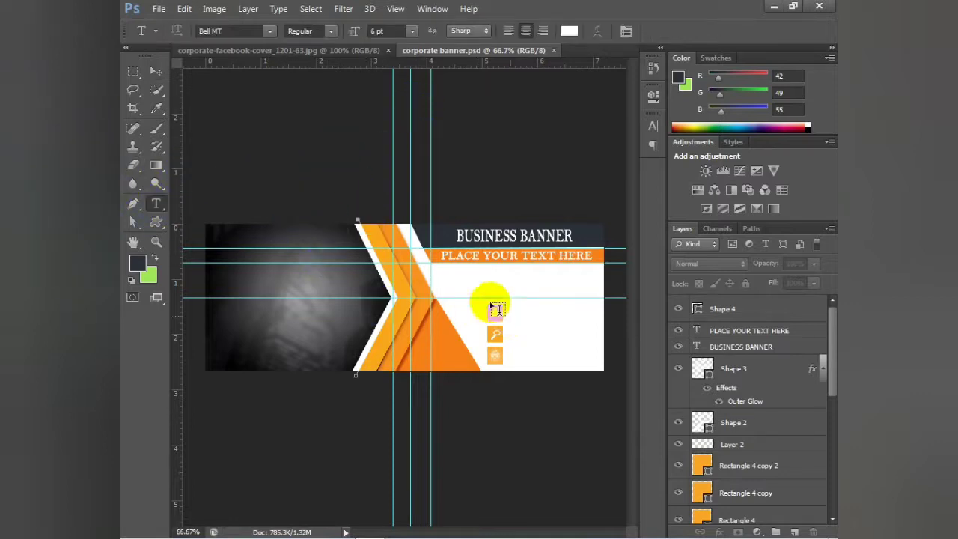
click(491, 282)
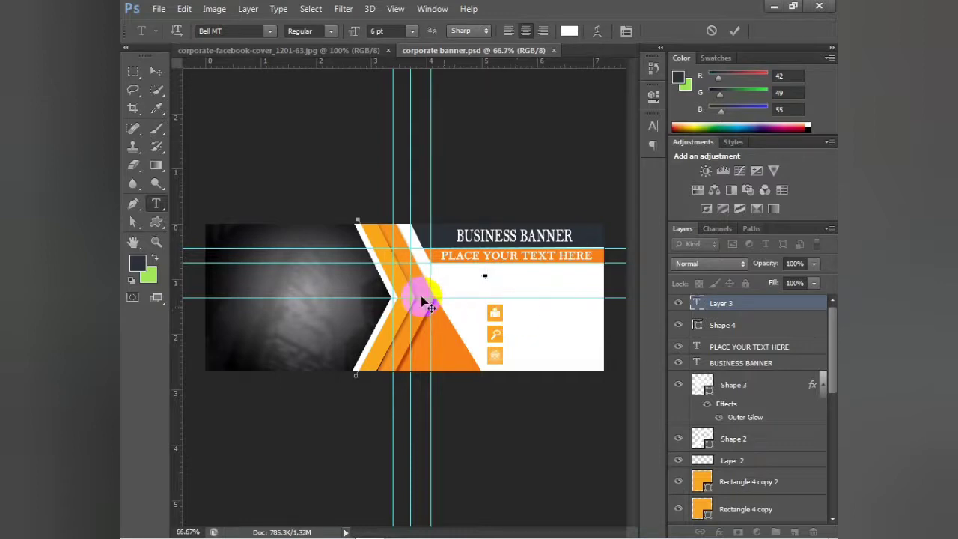
click(568, 33)
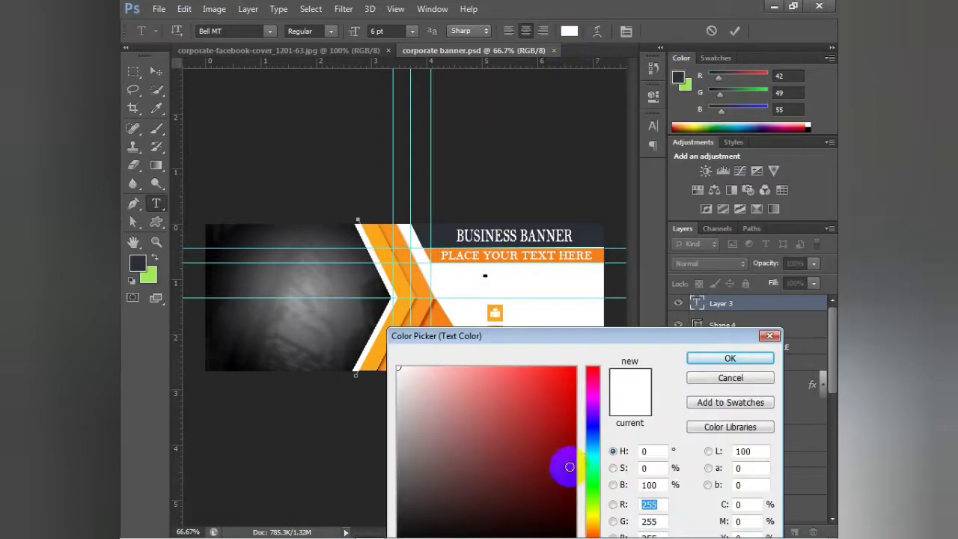
drag(567, 337, 543, 326)
click(262, 224)
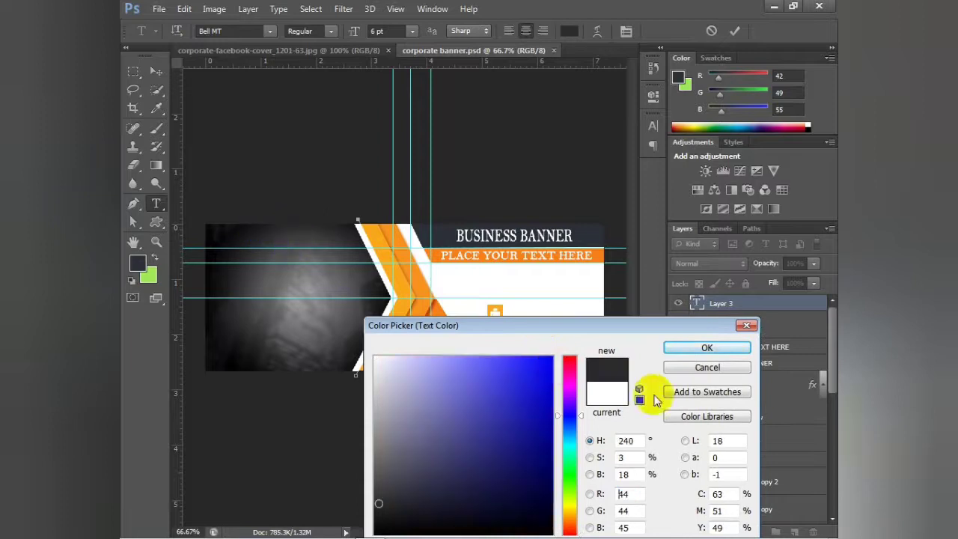
drag(449, 525, 544, 530)
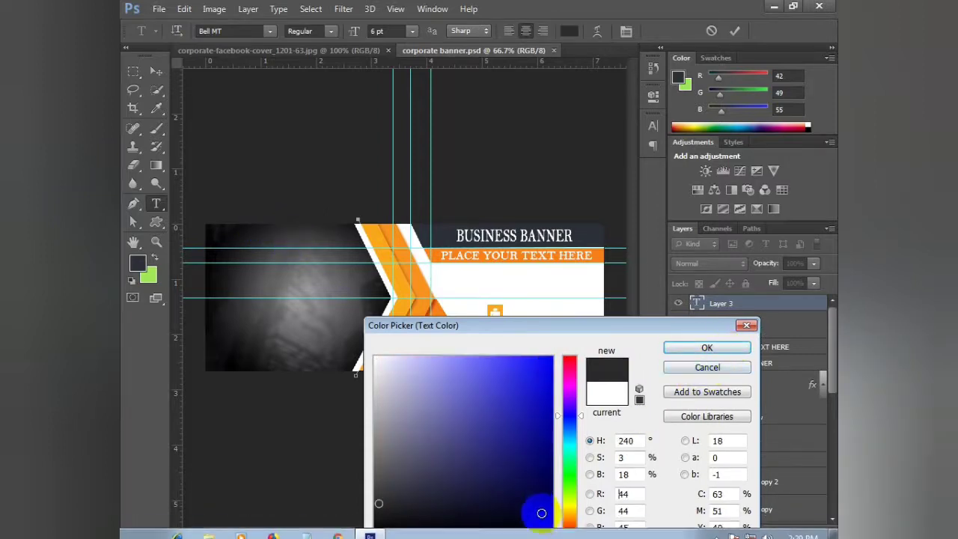
click(708, 349)
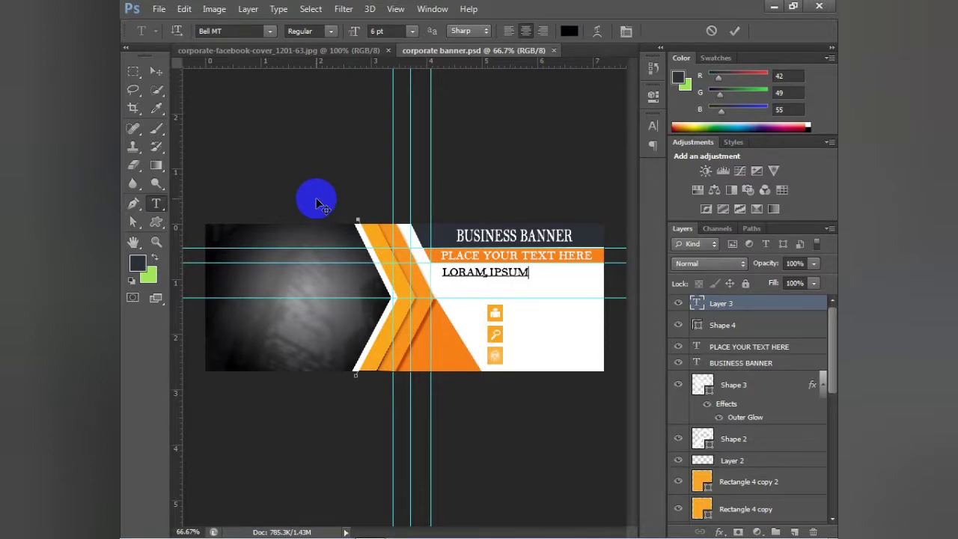
Step: Type 'LORAM IPSUM TEXT' and commit the line
text( TEXX)
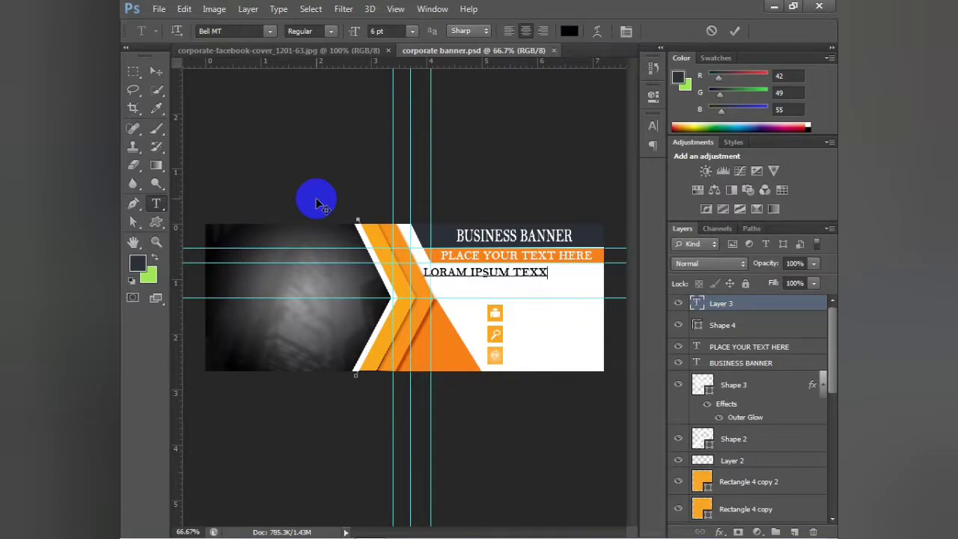
key(BackSpace)
text(T)
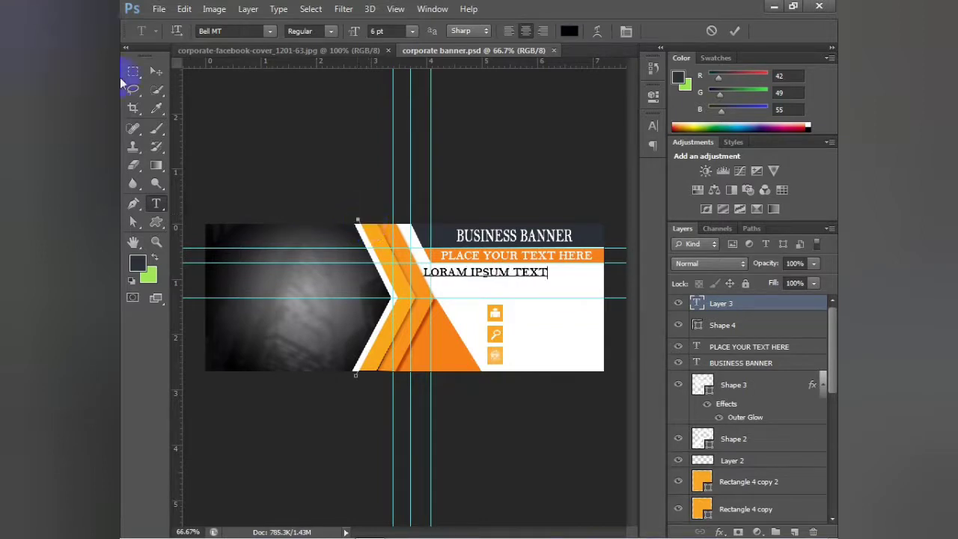
click(159, 73)
Step: Move the text line so it sits centred under the orange bar
key(ctrl+t)
mouse_move(549, 280)
mouse_down()
mouse_move(589, 283)
mouse_move(545, 282)
mouse_up()
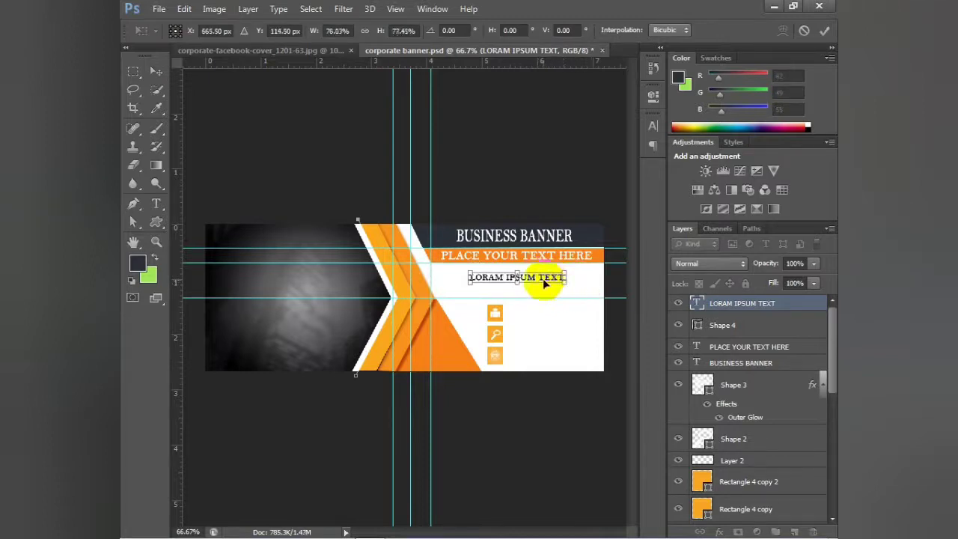
drag(545, 281, 551, 283)
key(Return)
click(482, 211)
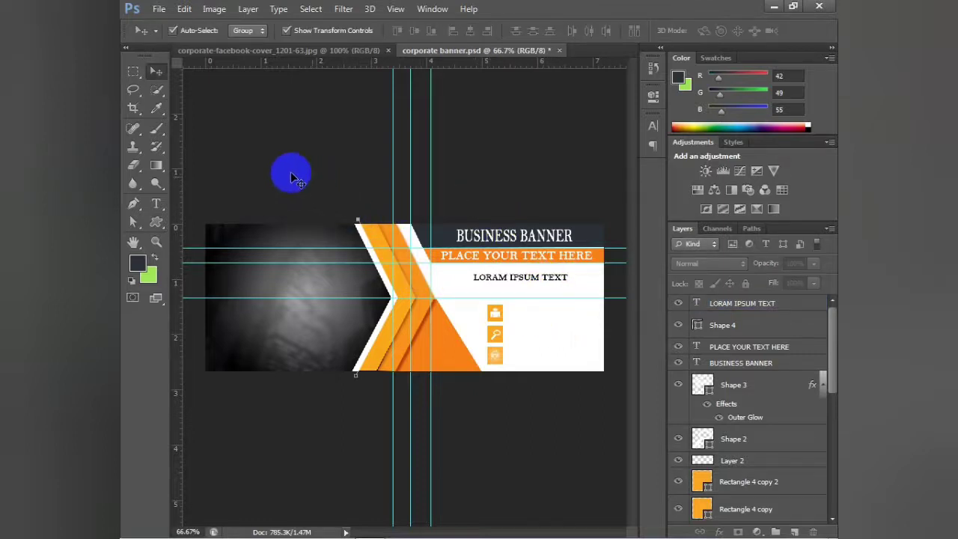
Step: Add a CONTACT label and move it right of the first orange icon
click(157, 204)
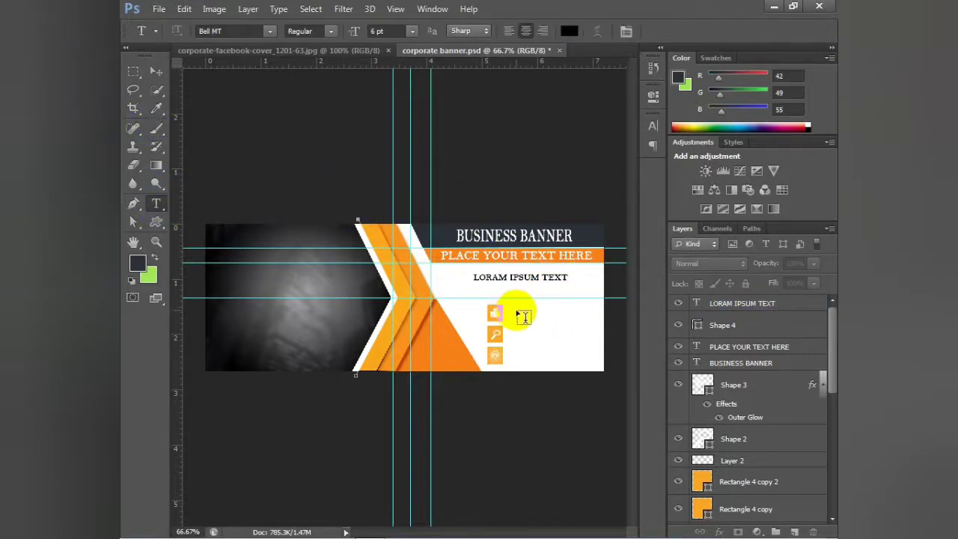
click(522, 316)
text(CONTACT)
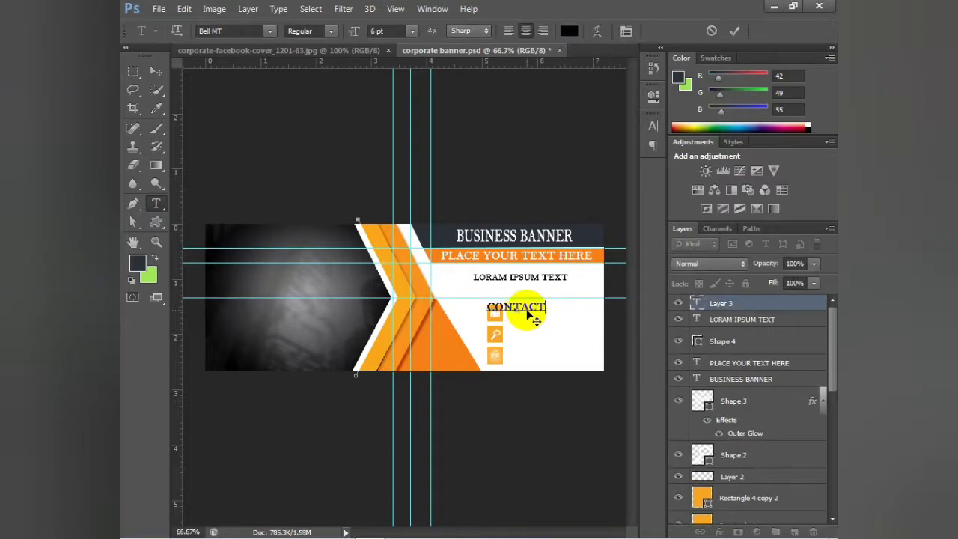
click(156, 71)
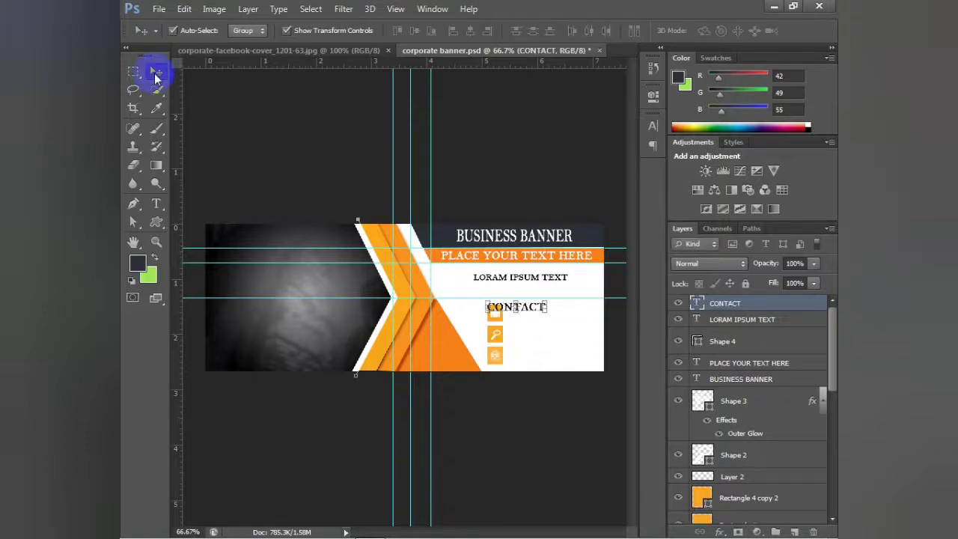
drag(512, 268, 530, 271)
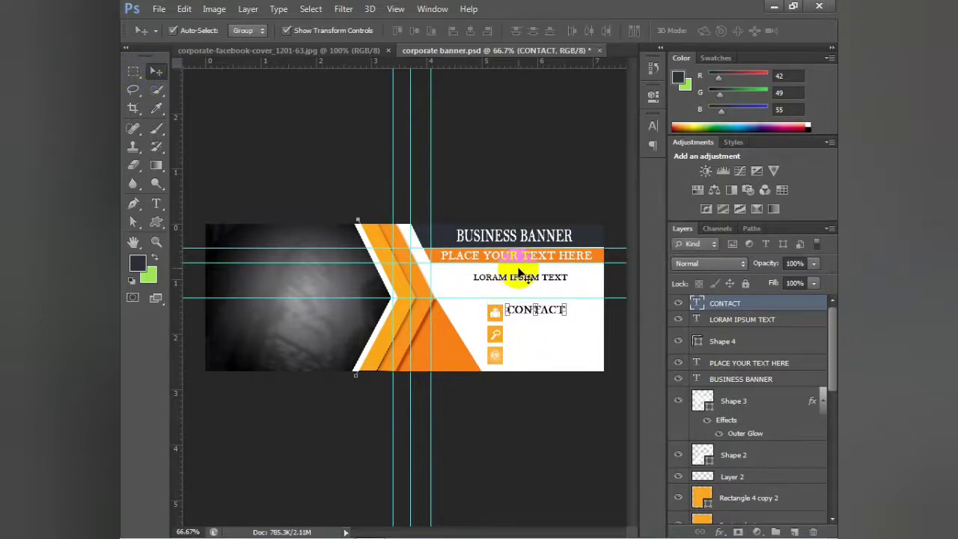
Step: Change the CONTACT label's font to Aparajita and commit the edit
click(653, 126)
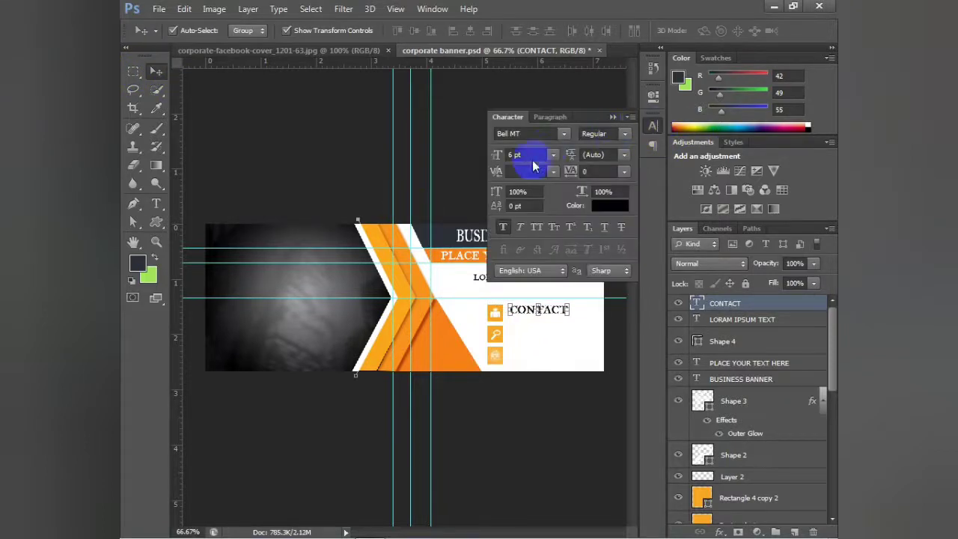
click(565, 135)
scroll(574, 292, up, 1)
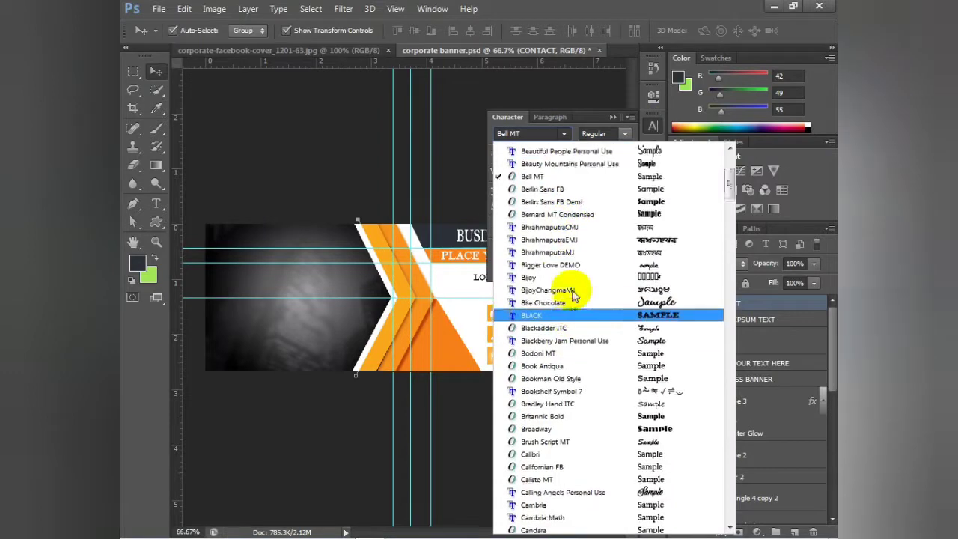
scroll(643, 210, up, 5)
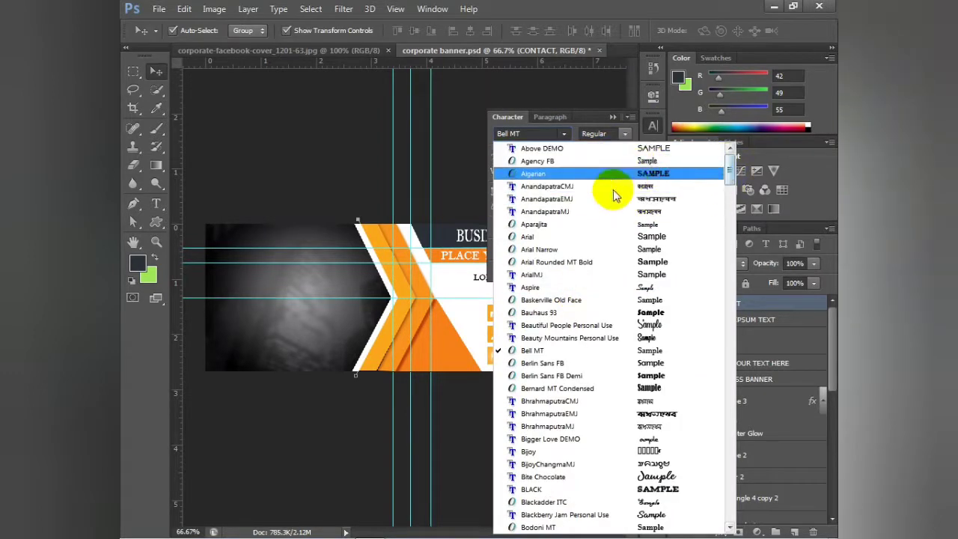
click(613, 223)
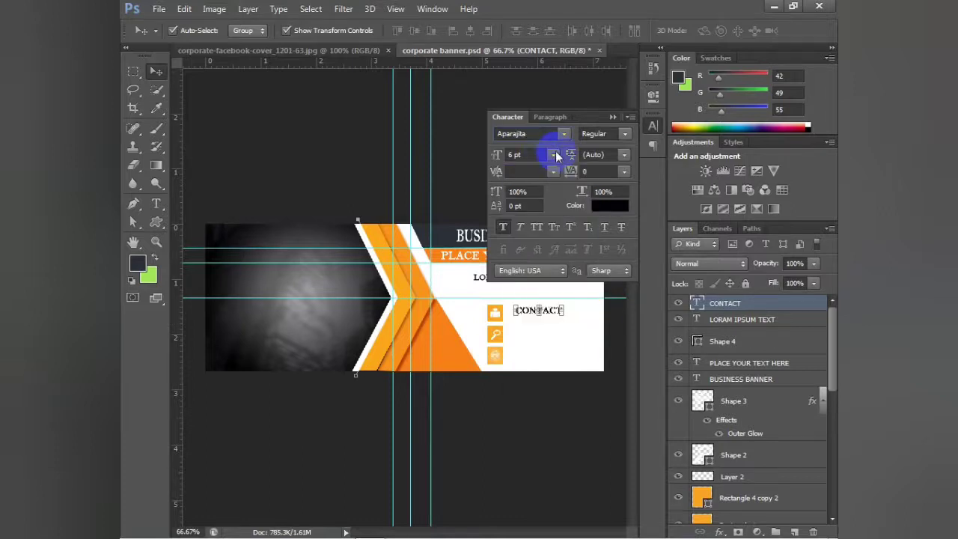
click(530, 311)
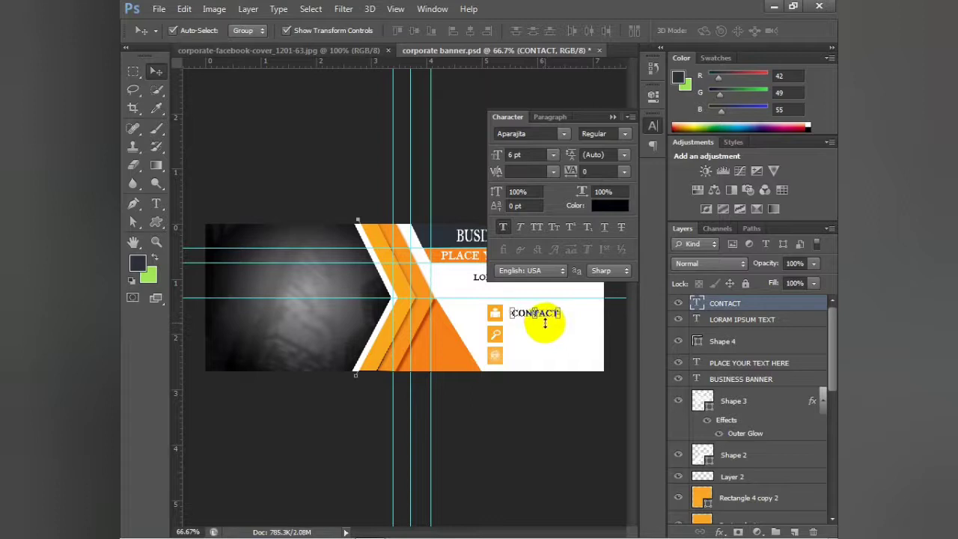
click(352, 171)
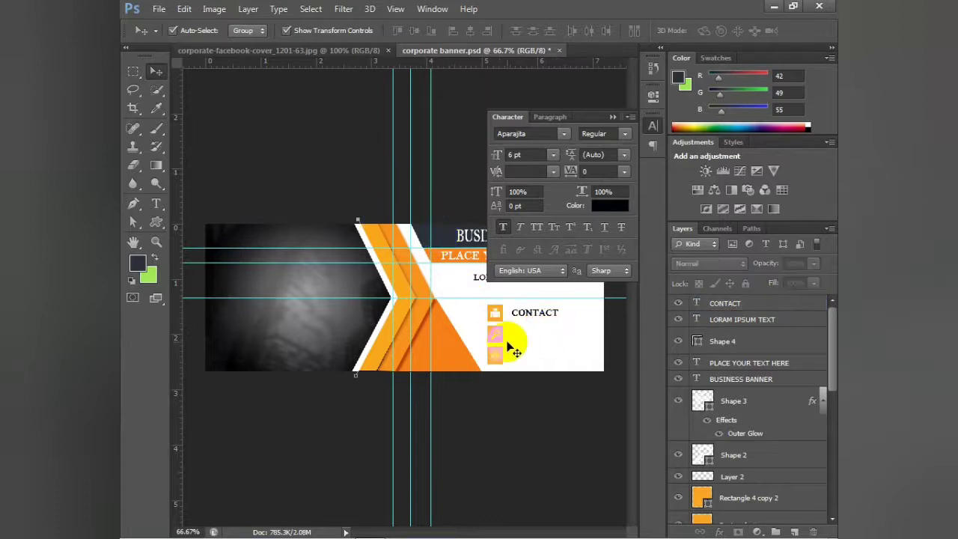
click(612, 117)
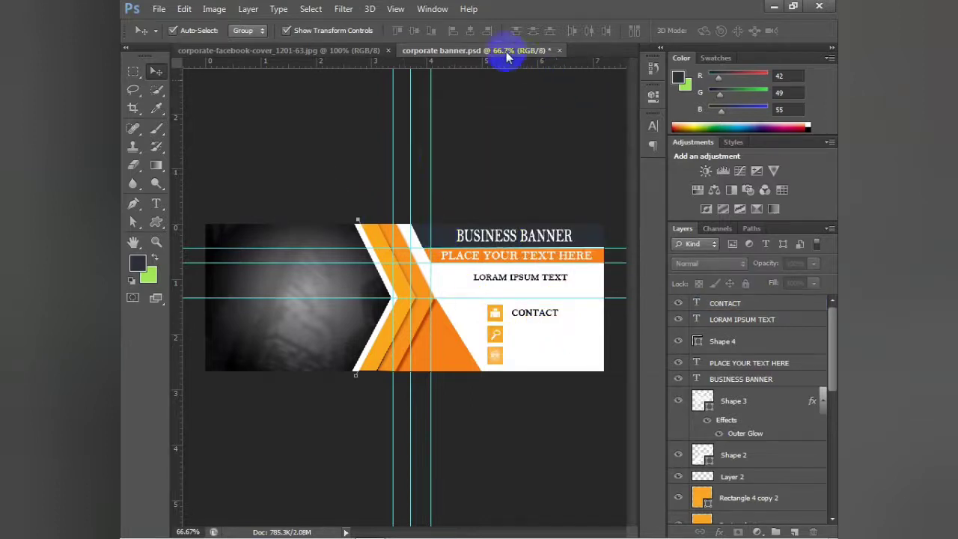
click(325, 51)
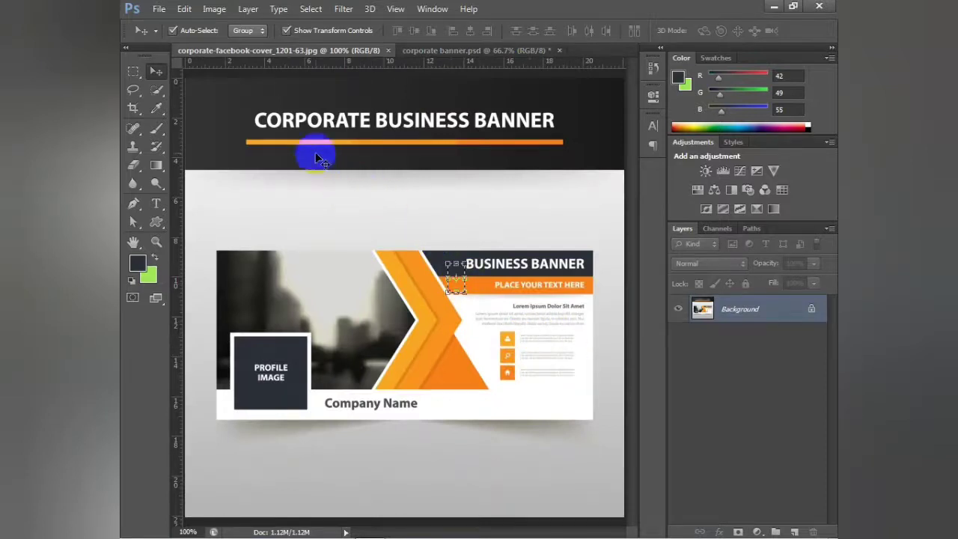
click(486, 50)
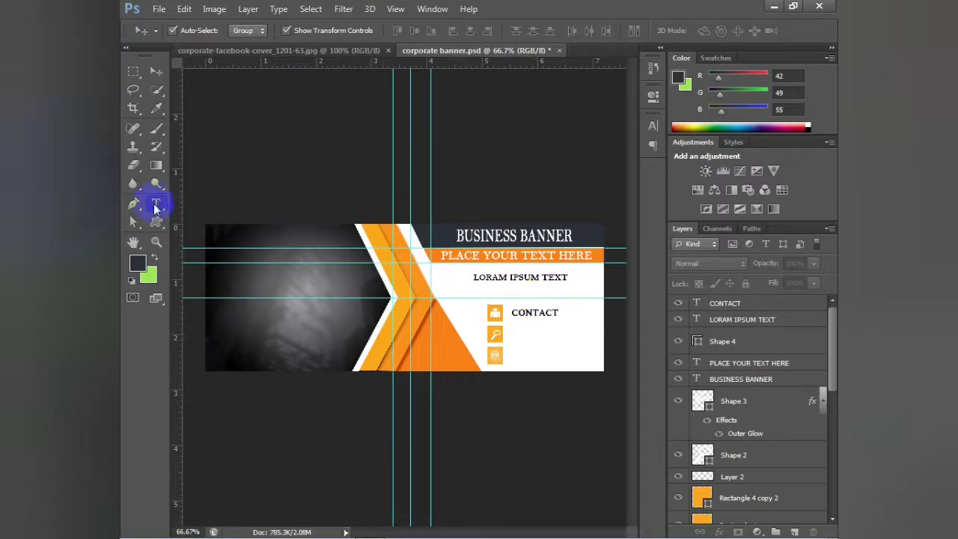
click(156, 204)
Step: Add a WEBSITE label beside the magnifier icon
click(515, 331)
text(WEBSITE)
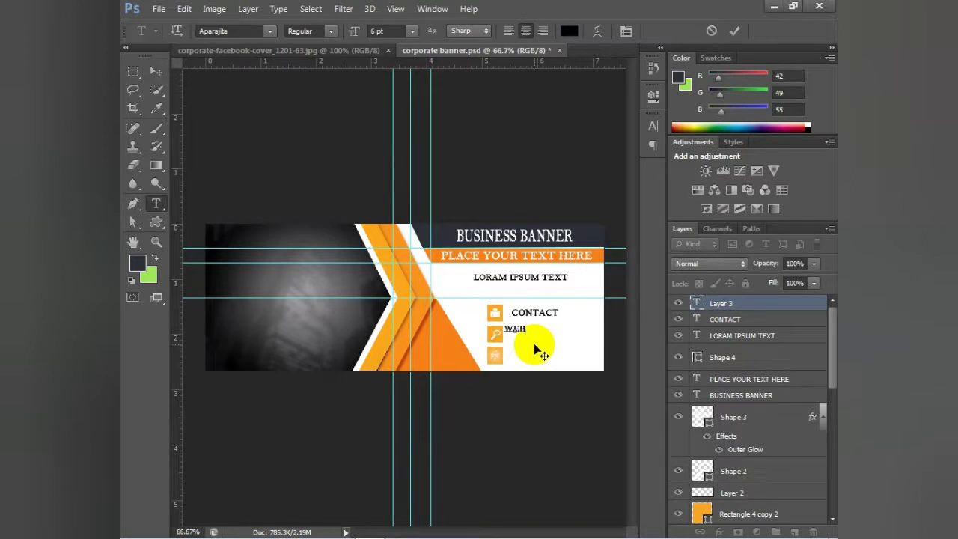
click(156, 71)
click(237, 148)
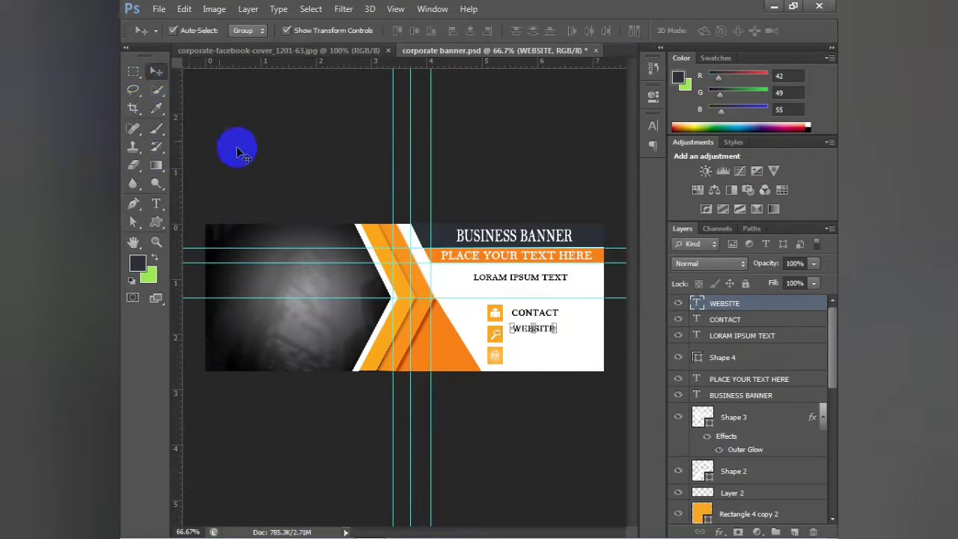
Step: Add a LOCATION label beside the third icon and nudge WEBSITE lower into line
click(157, 206)
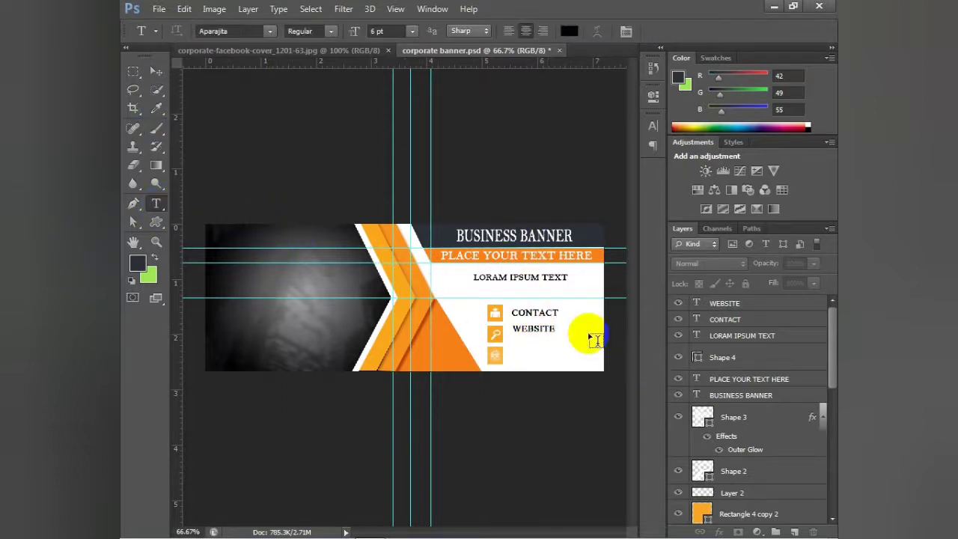
click(517, 353)
text(LOCATION)
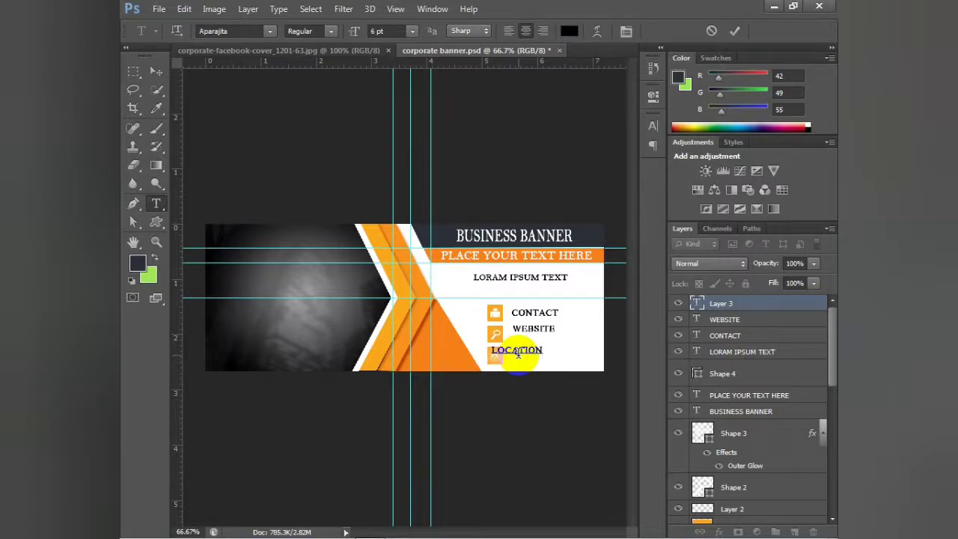
click(157, 72)
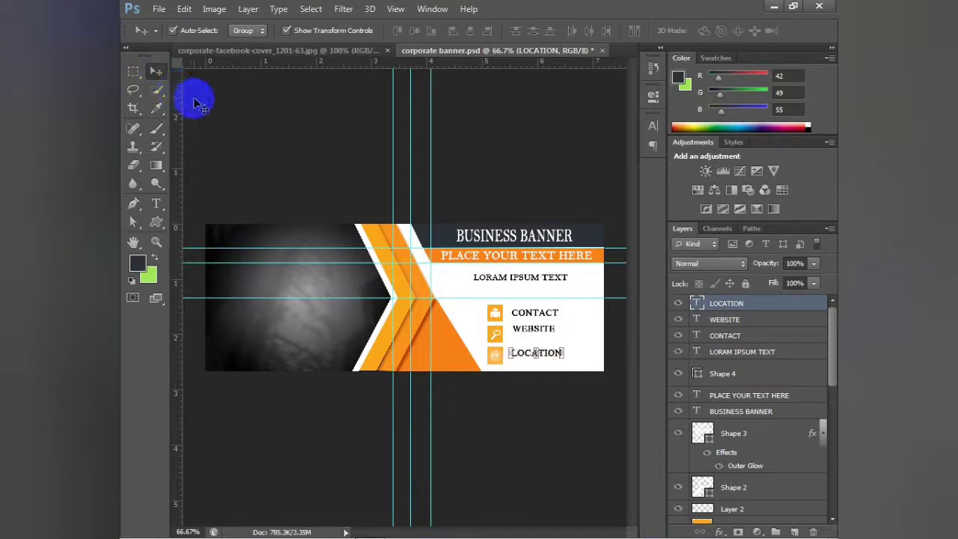
click(464, 277)
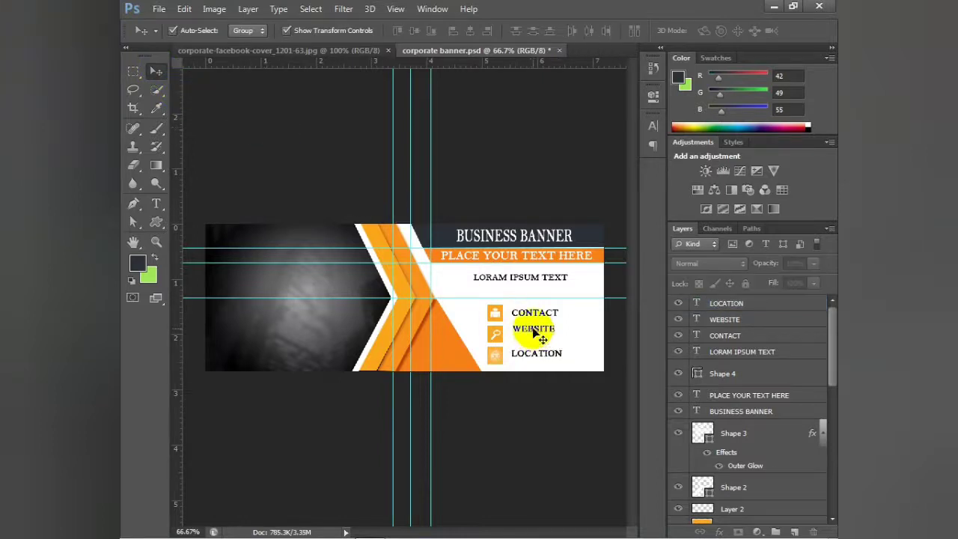
drag(531, 330, 531, 333)
click(296, 170)
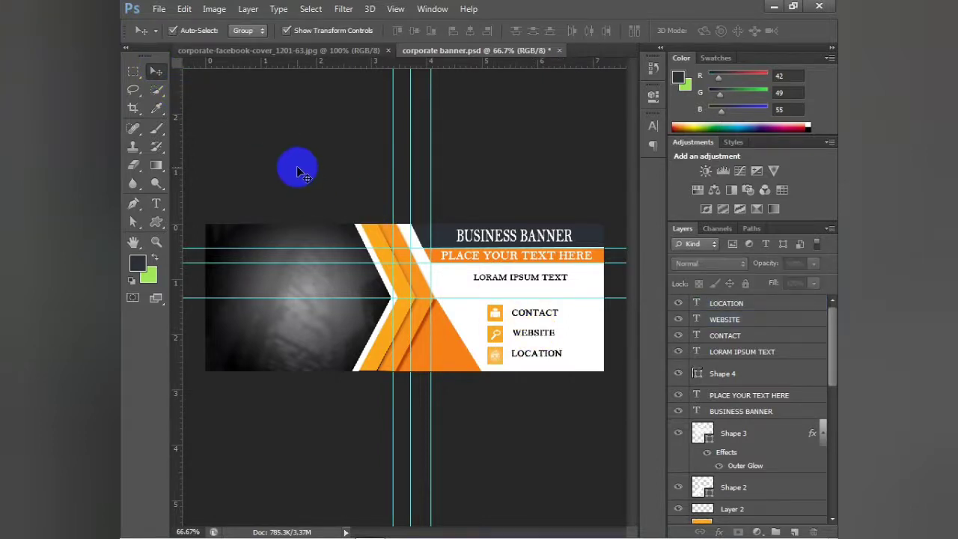
Step: Save the PSD, save a quality-12 JPEG copy as corporate banner.jpg, then minimize
click(159, 8)
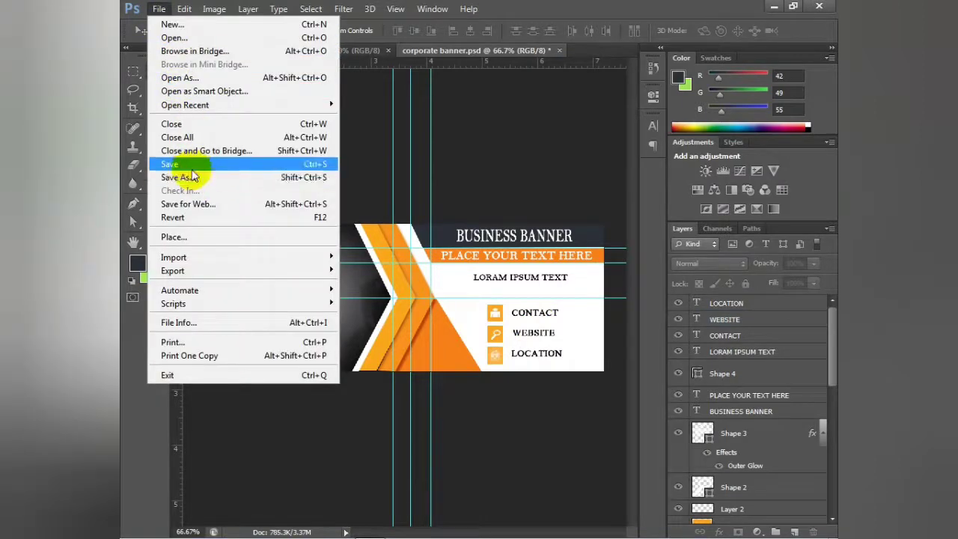
click(192, 171)
click(159, 8)
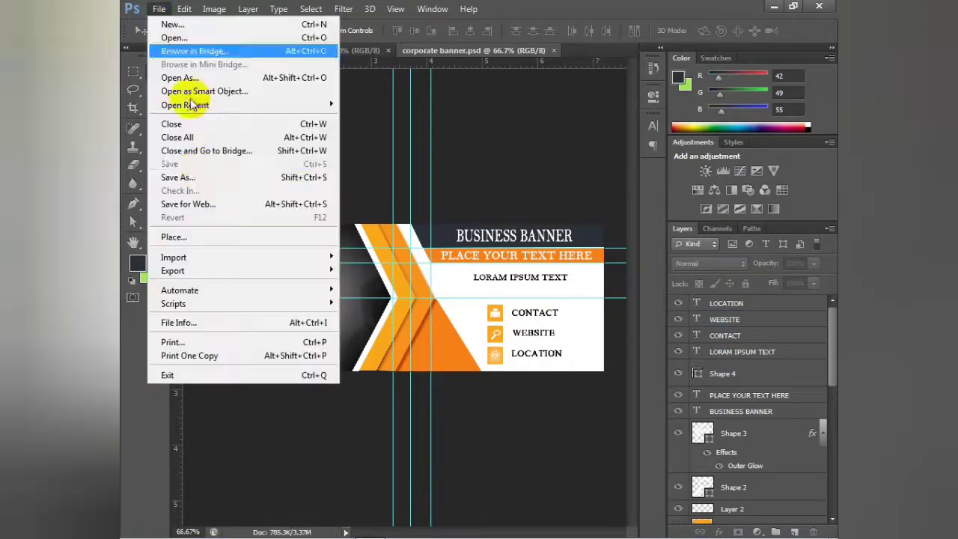
click(193, 178)
click(332, 344)
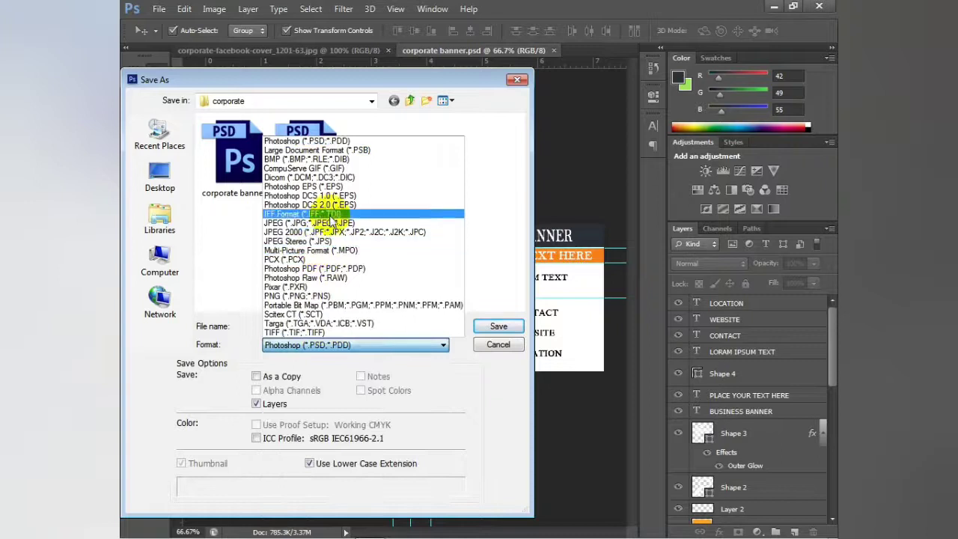
click(332, 223)
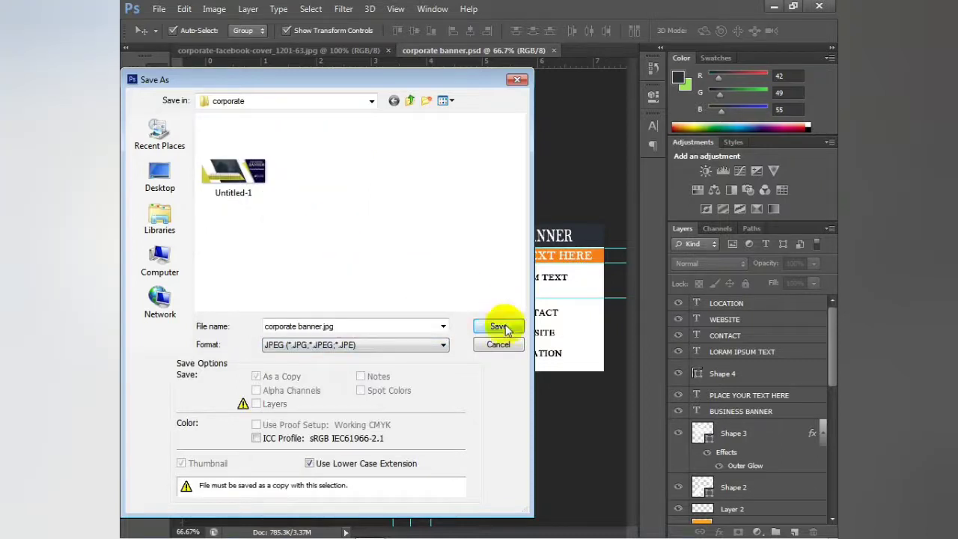
click(500, 327)
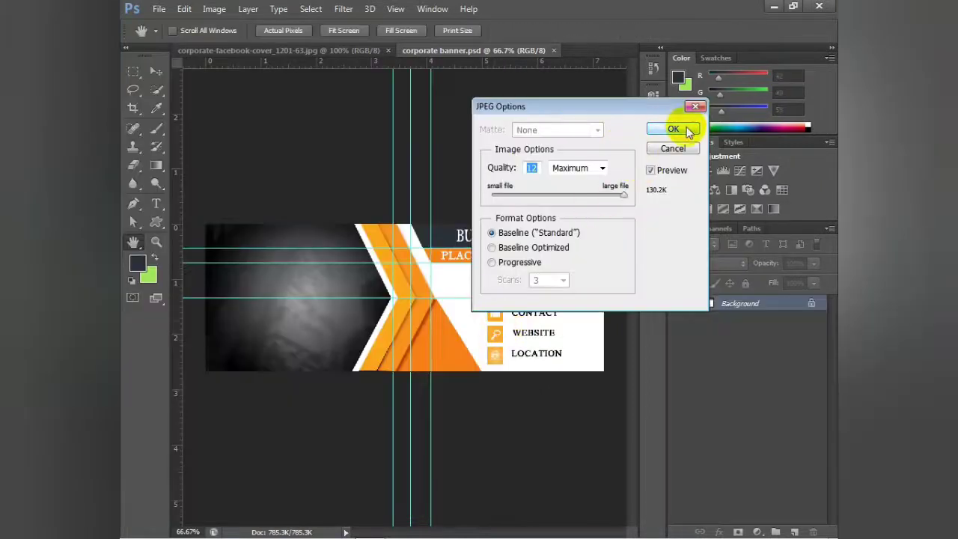
click(683, 128)
click(773, 6)
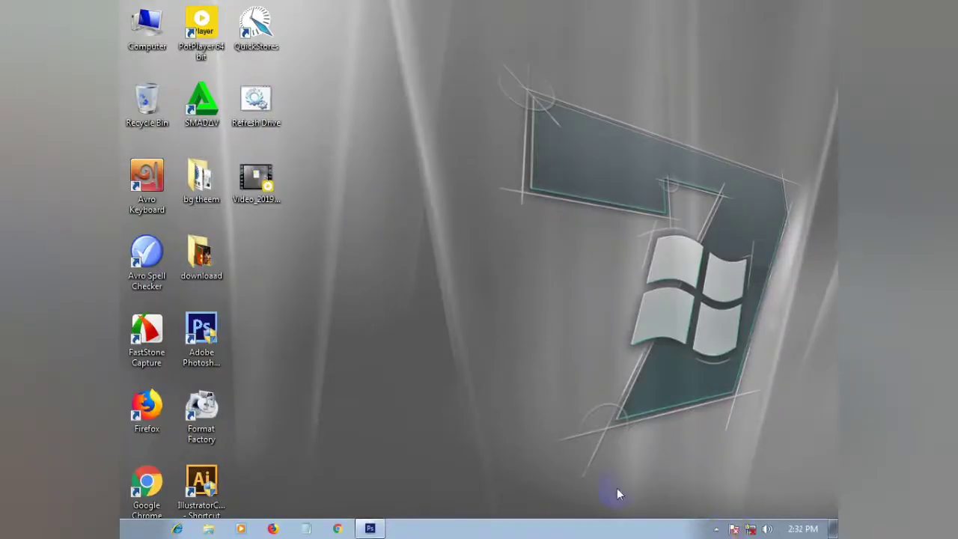
Step: Browse to E:\DESIGN\BANNER\corporate and open corporate banner.jpg in Photo Viewer
double_click(147, 27)
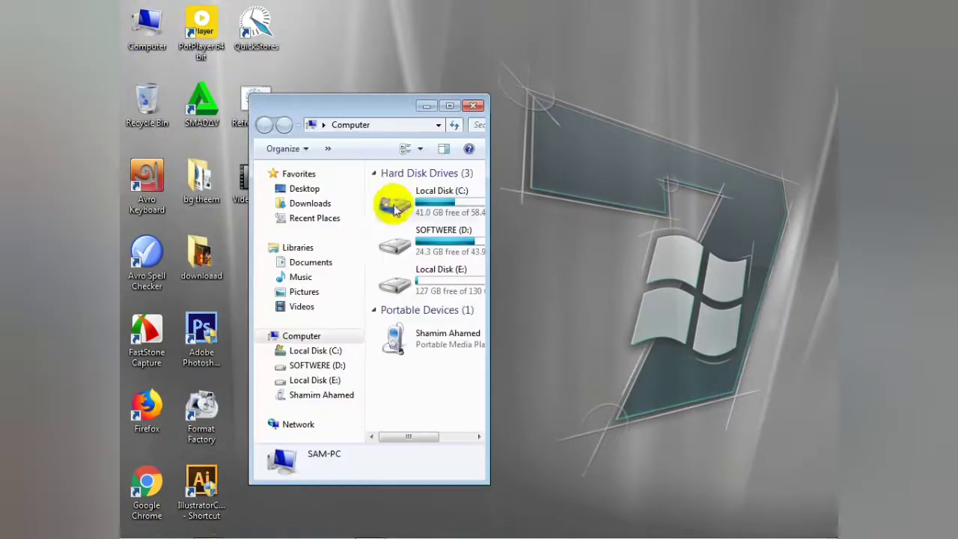
double_click(419, 283)
click(415, 219)
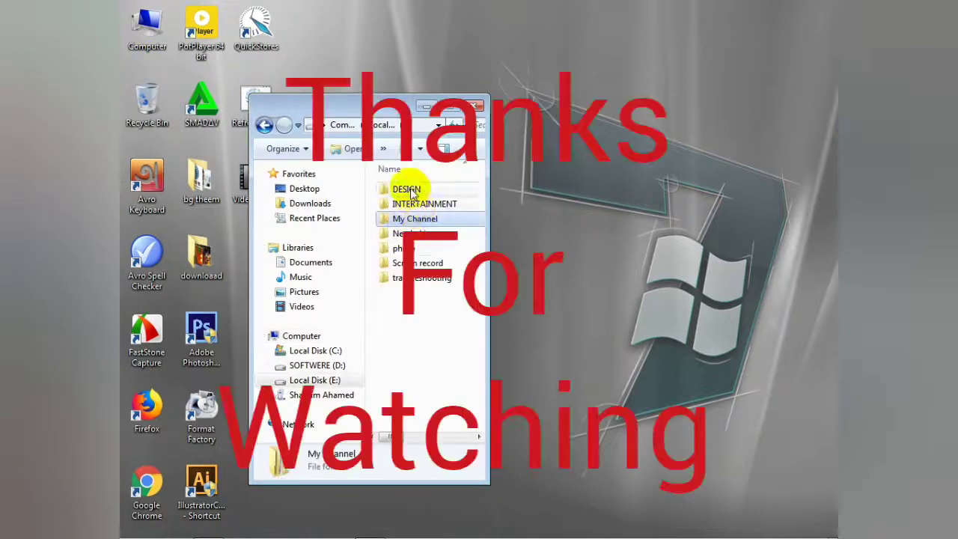
double_click(411, 192)
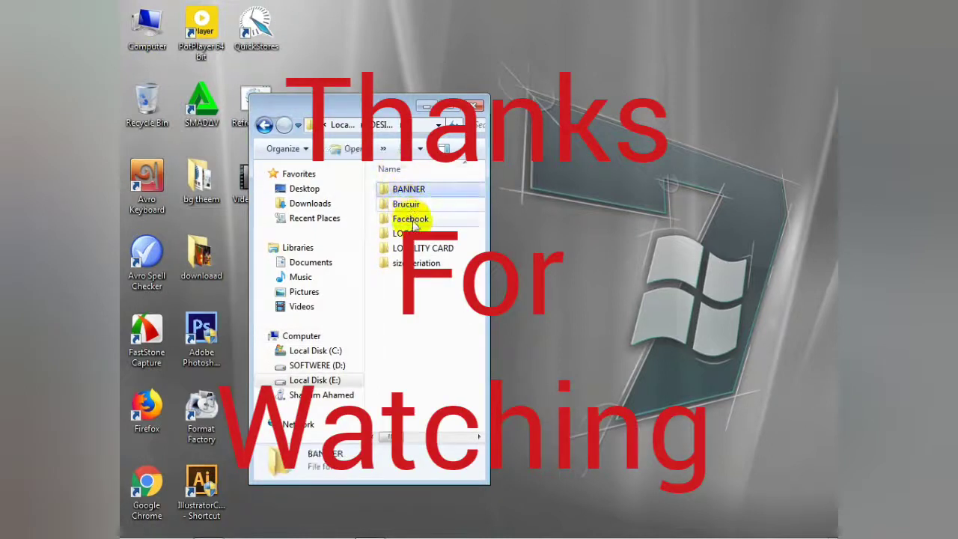
double_click(409, 189)
double_click(388, 190)
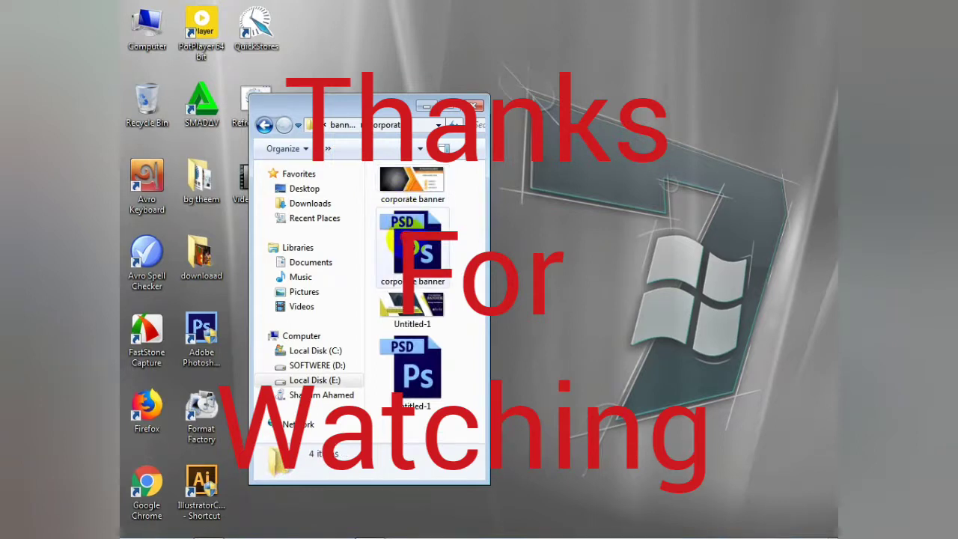
double_click(397, 184)
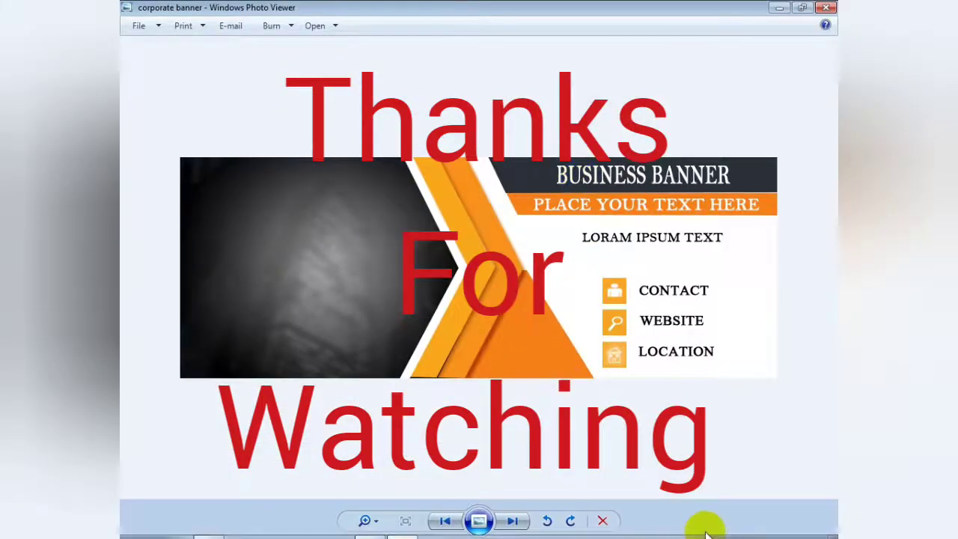